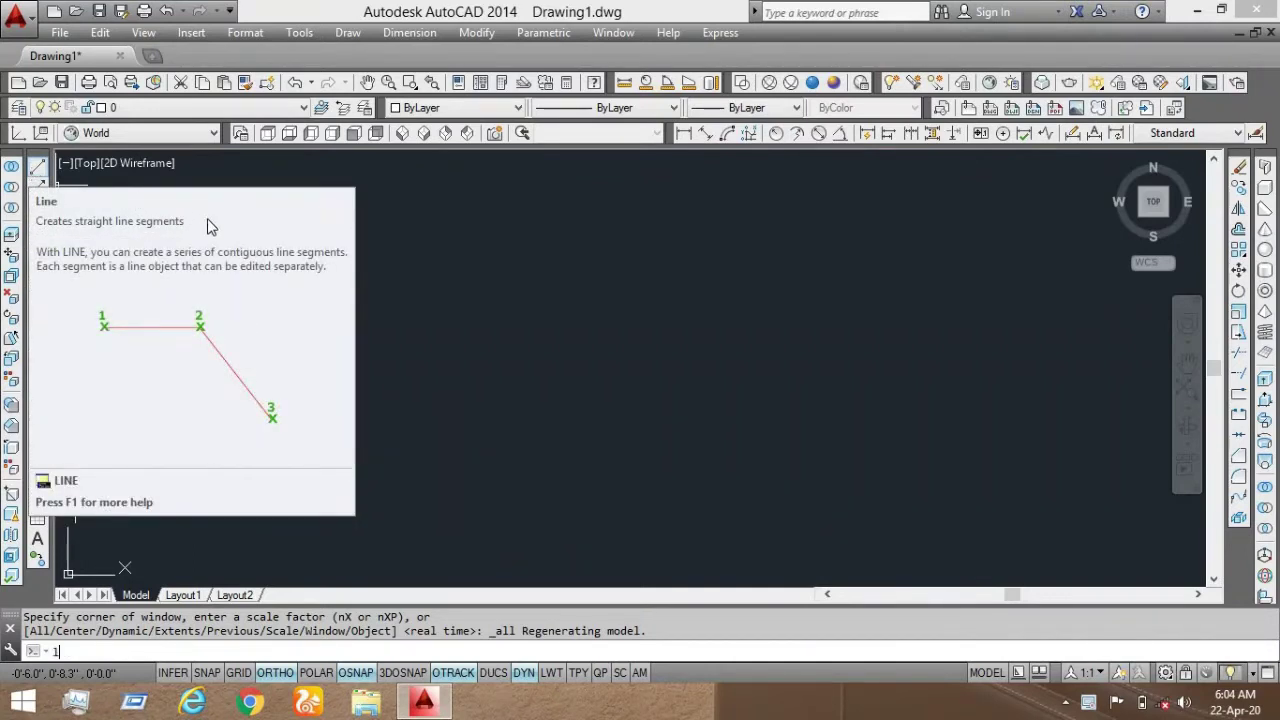
Step: Draw an open rectangular outline from four connected straight Line segments with Ortho on, leaving a gap at the upper-left corner
{"action": "key", "text": "Return"}
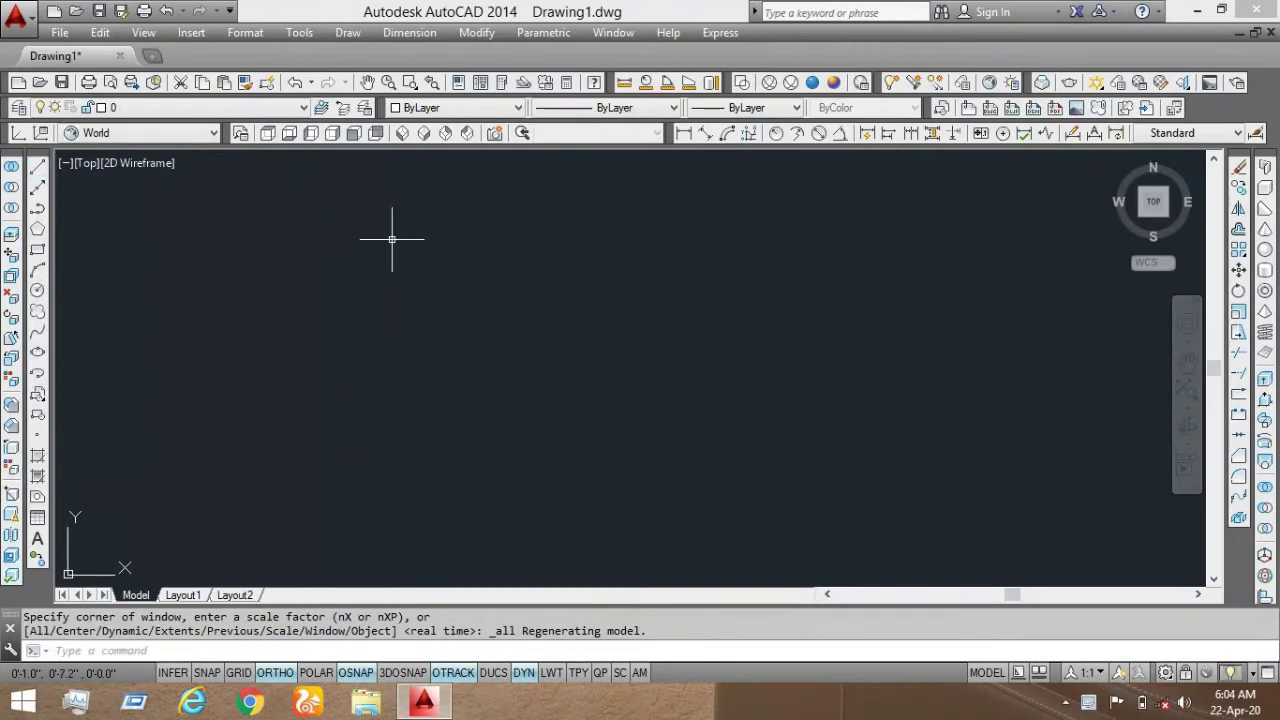
{"action": "type", "text": "l"}
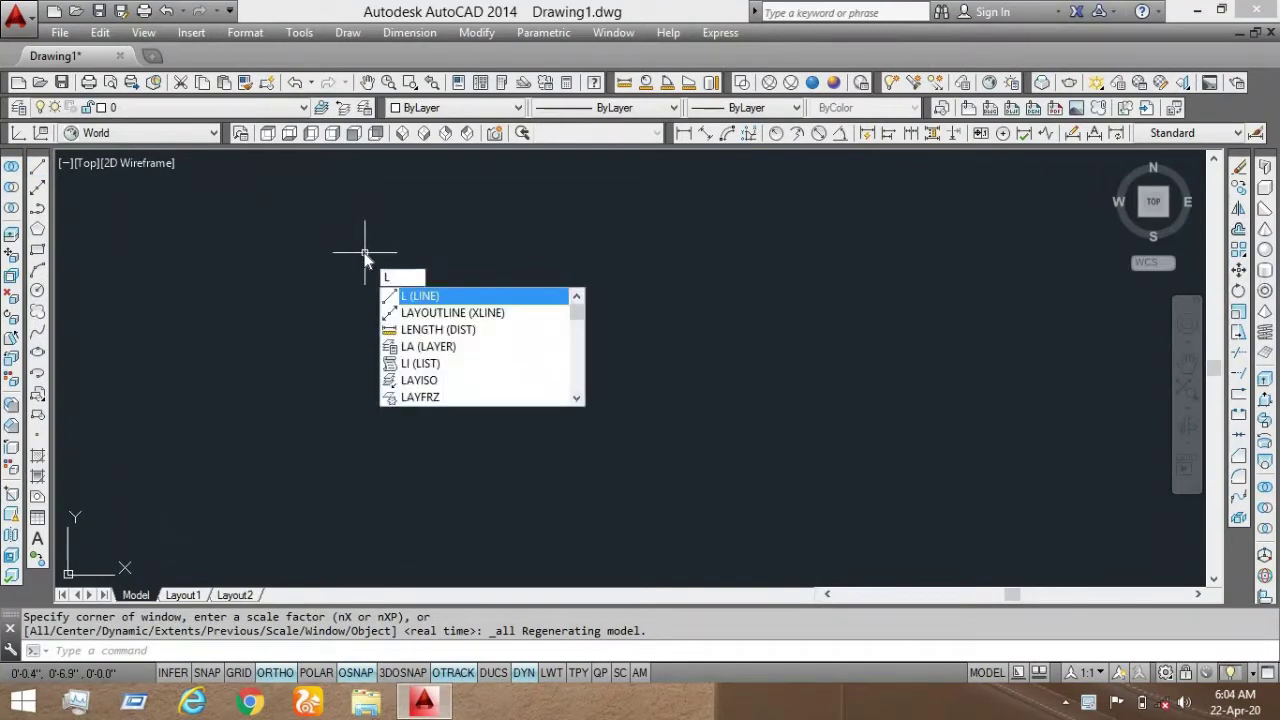
{"action": "key", "text": "Return"}
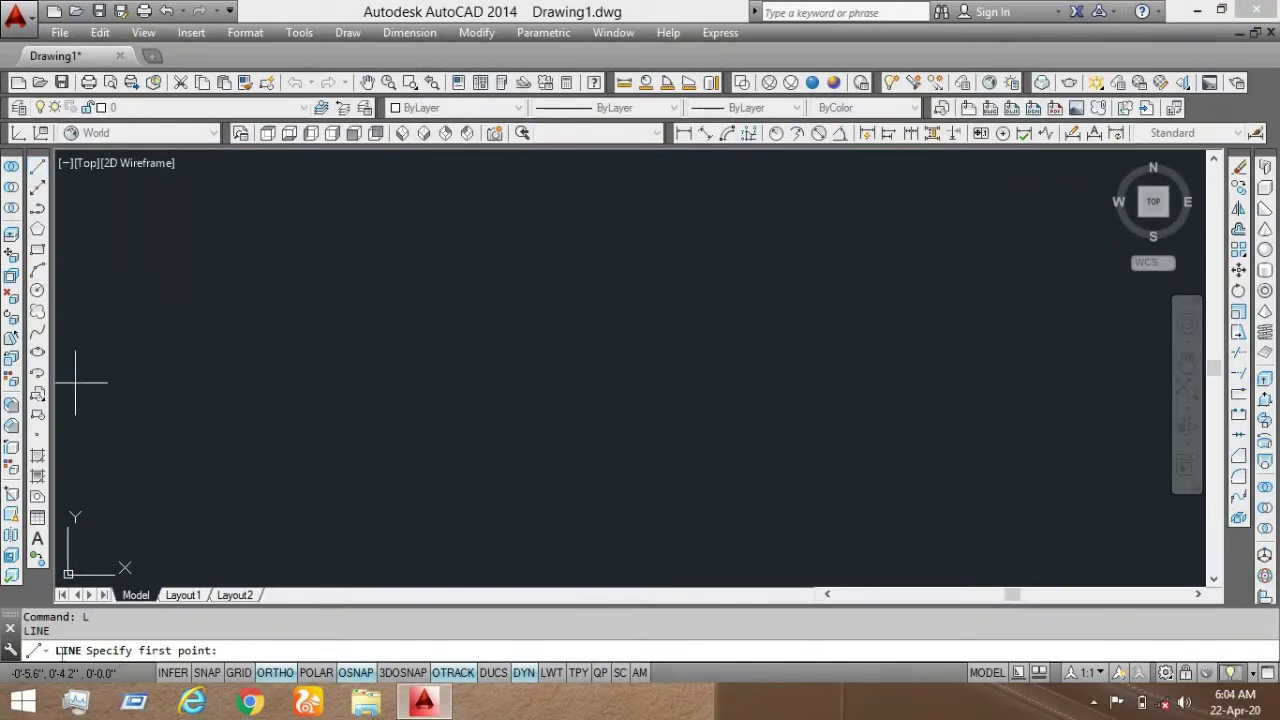
{"action": "left_click", "coordinate": [241, 281]}
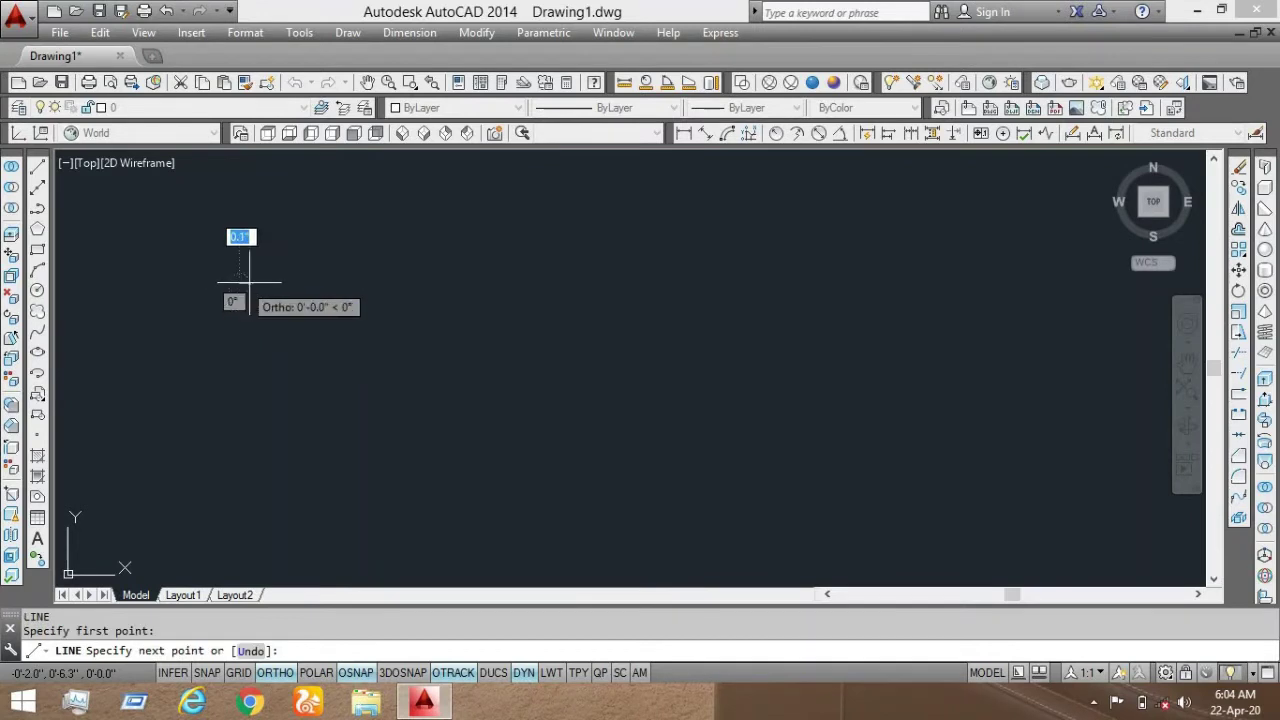
{"action": "left_click", "coordinate": [455, 280]}
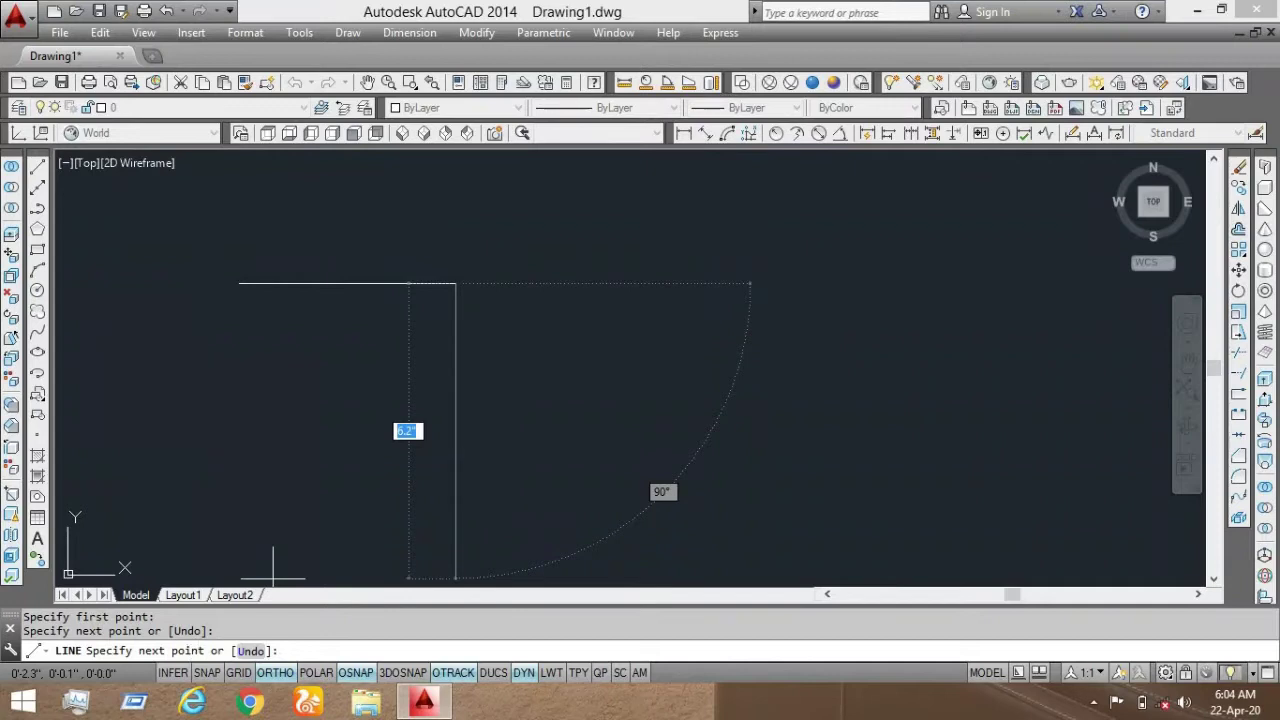
{"action": "left_click", "coordinate": [330, 416]}
{"action": "left_click", "coordinate": [251, 416]}
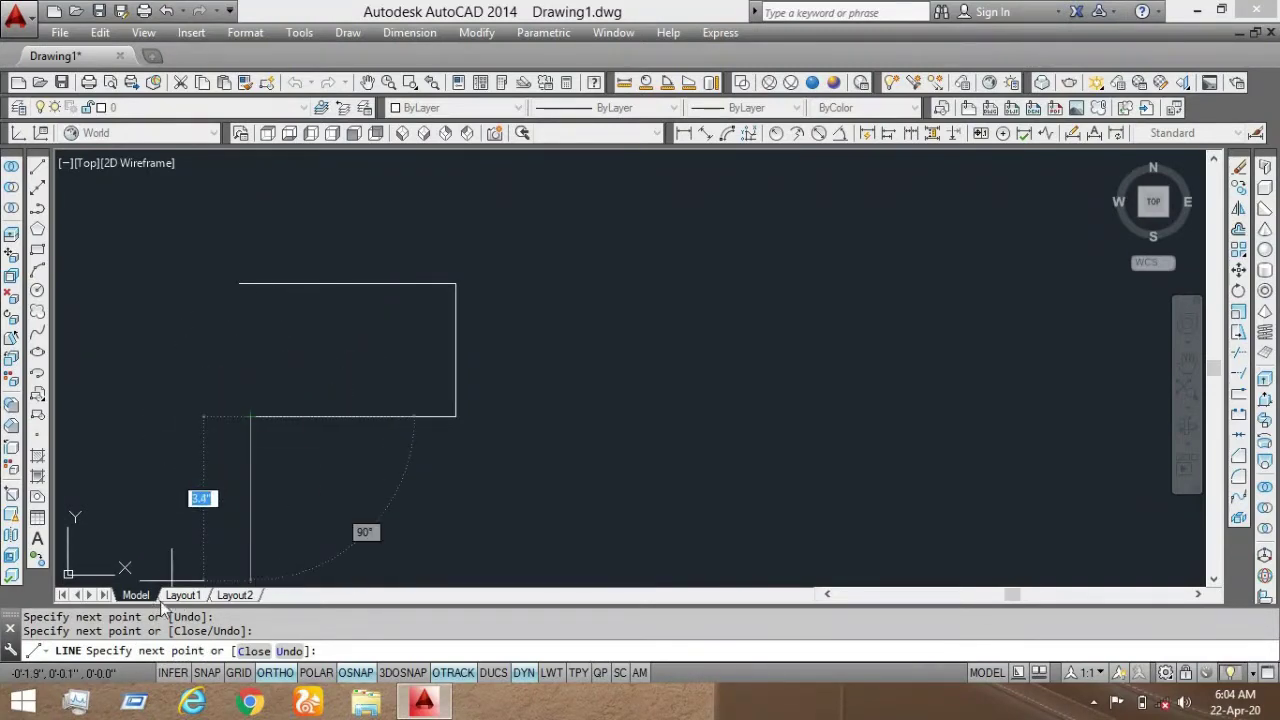
{"action": "left_click", "coordinate": [252, 343]}
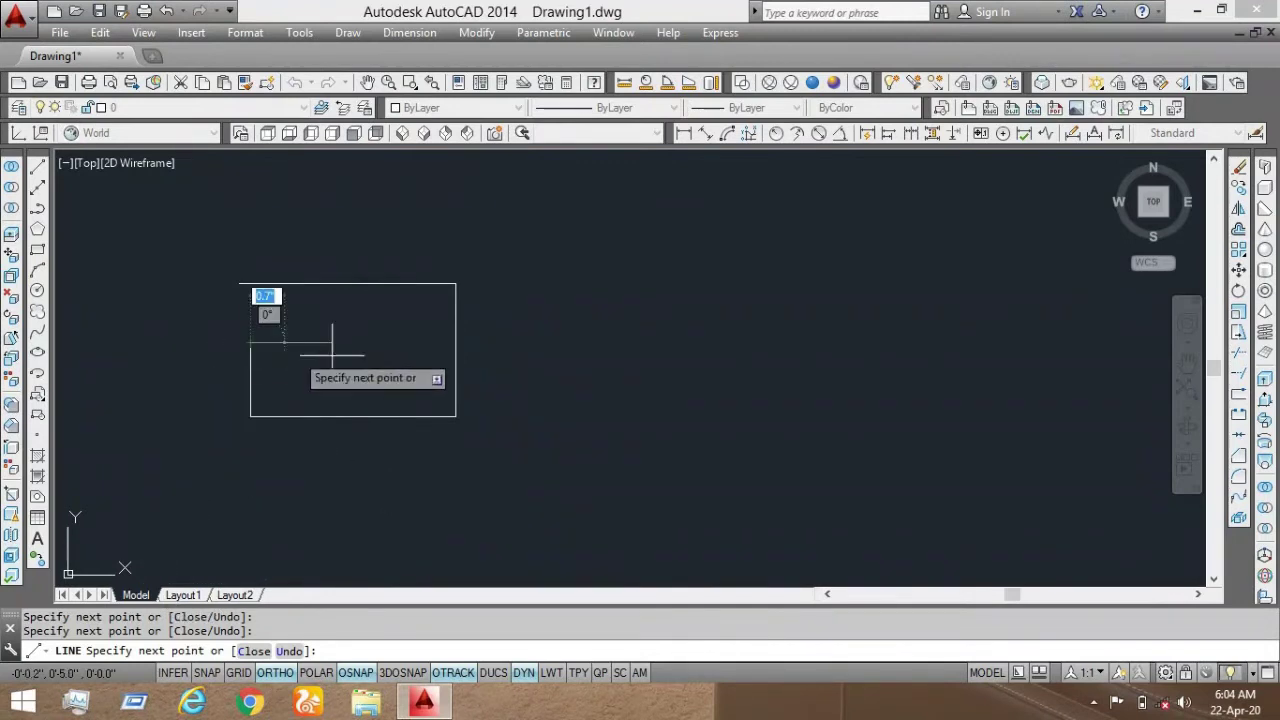
{"action": "key", "text": "Escape"}
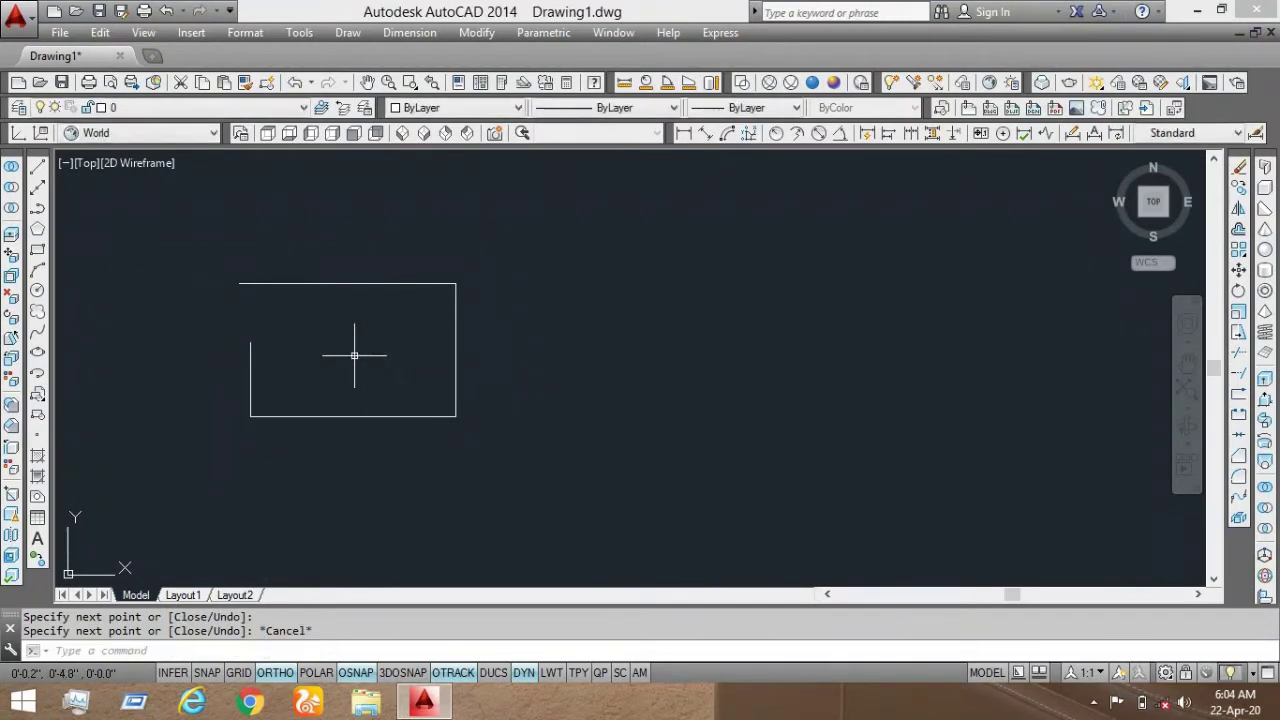
Step: Draw one horizontal and one vertical construction line through the lower-right corner of the outline
{"action": "left_click", "coordinate": [40, 190]}
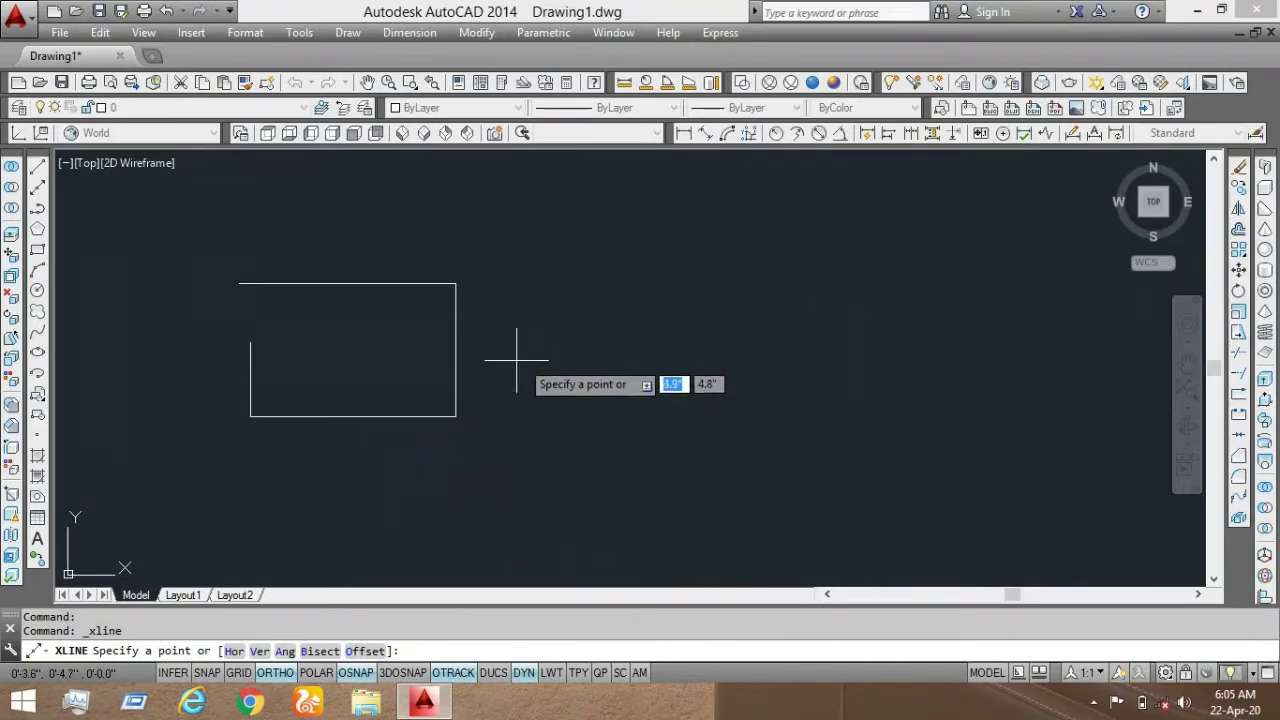
{"action": "left_click", "coordinate": [456, 416]}
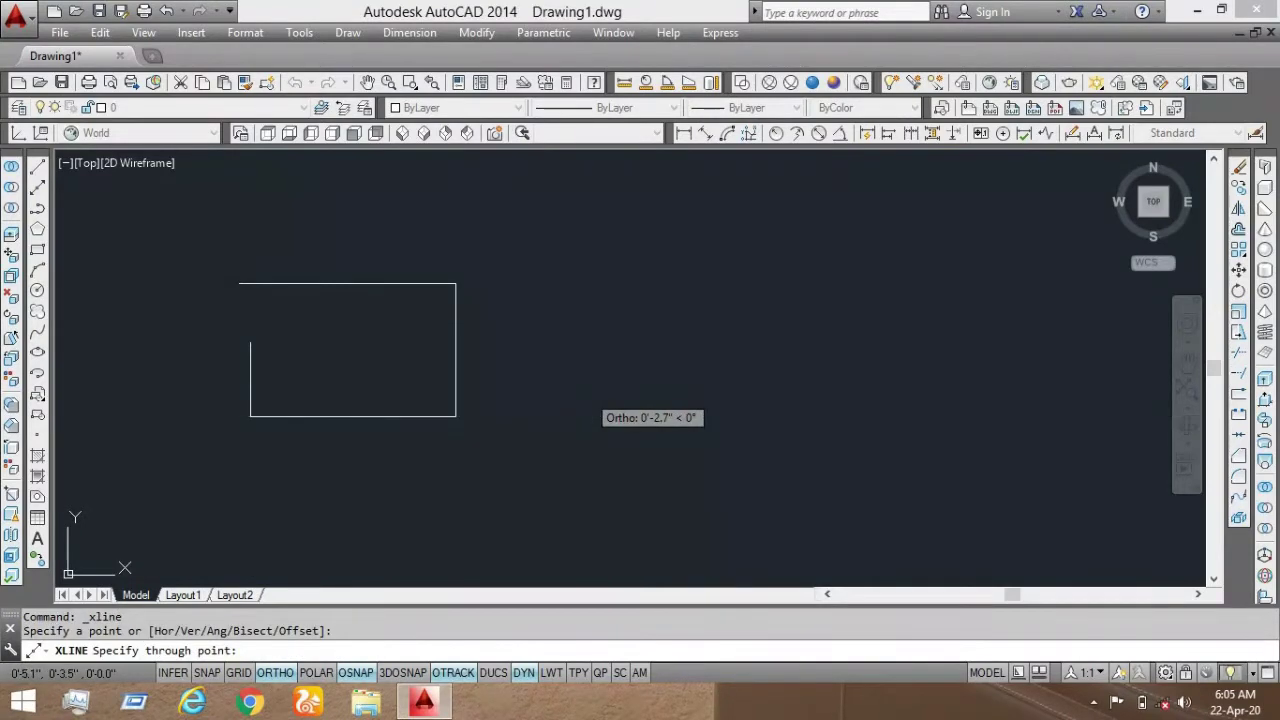
{"action": "left_click", "coordinate": [556, 396]}
{"action": "left_click", "coordinate": [468, 530]}
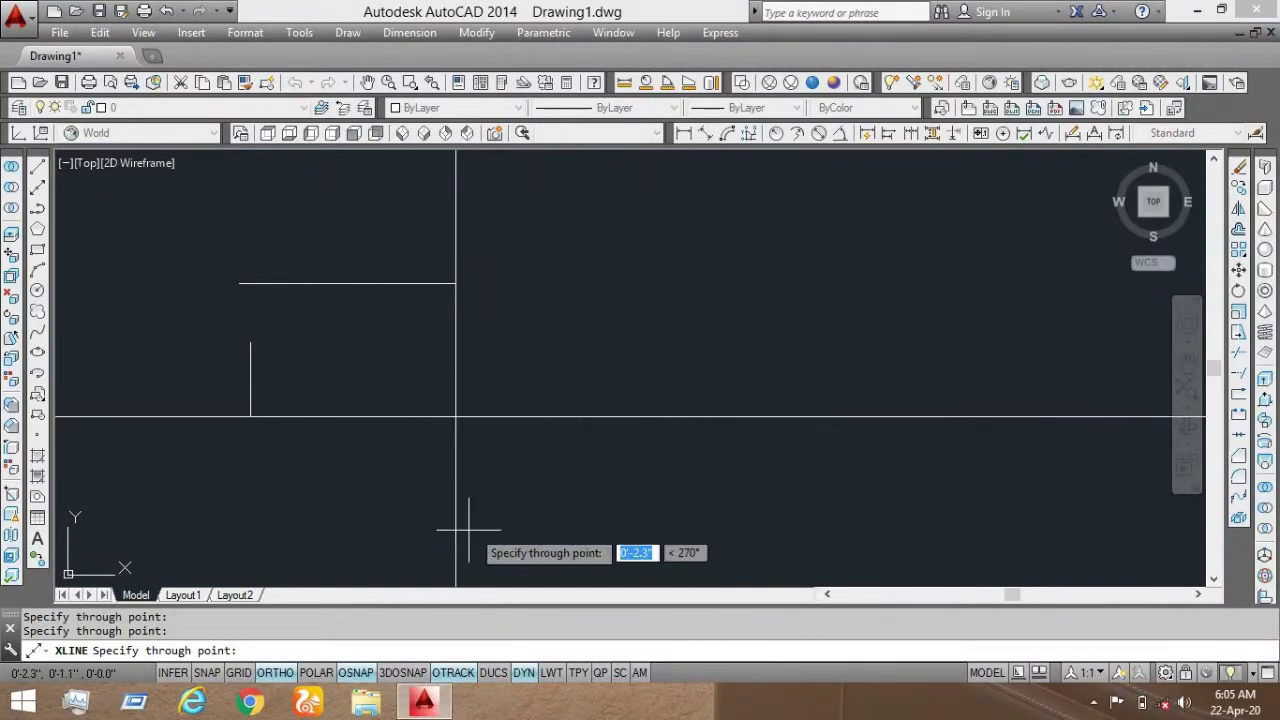
Step: Add four inclined construction lines through the same corner with Ortho off, and undo the whole construction-line group
{"action": "left_click", "coordinate": [288, 674]}
{"action": "left_click", "coordinate": [388, 483]}
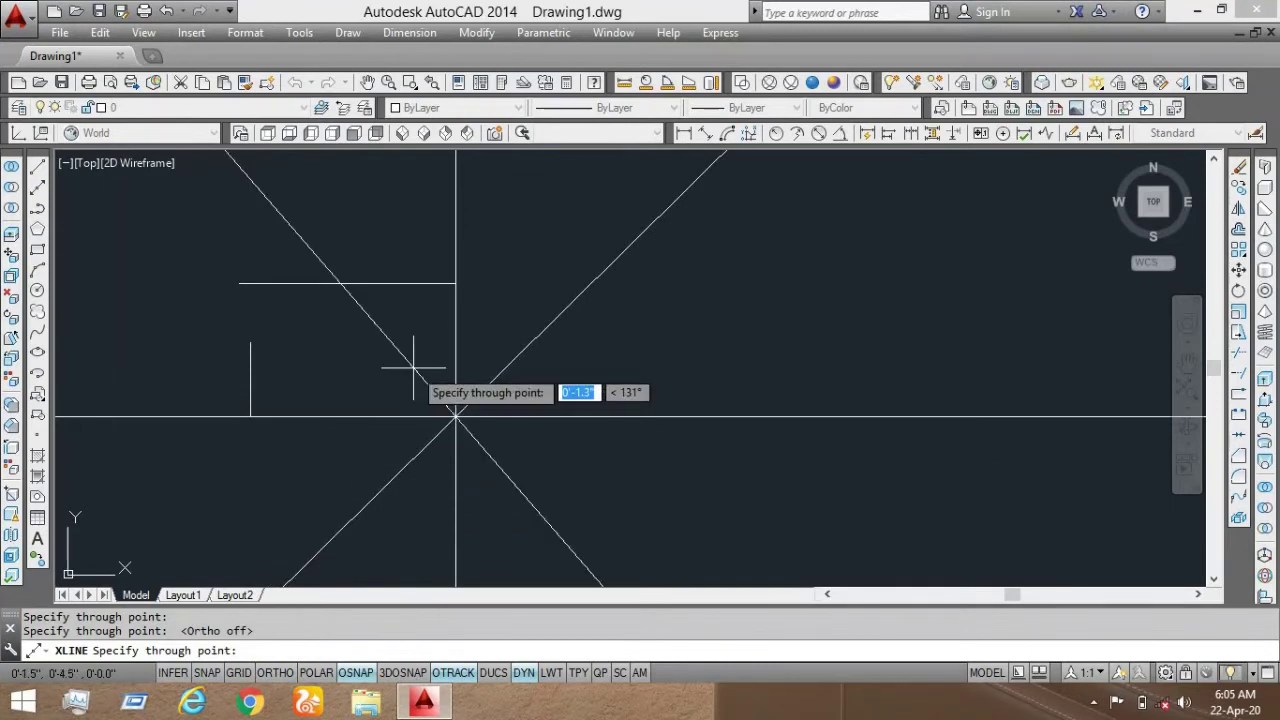
{"action": "left_click", "coordinate": [395, 345]}
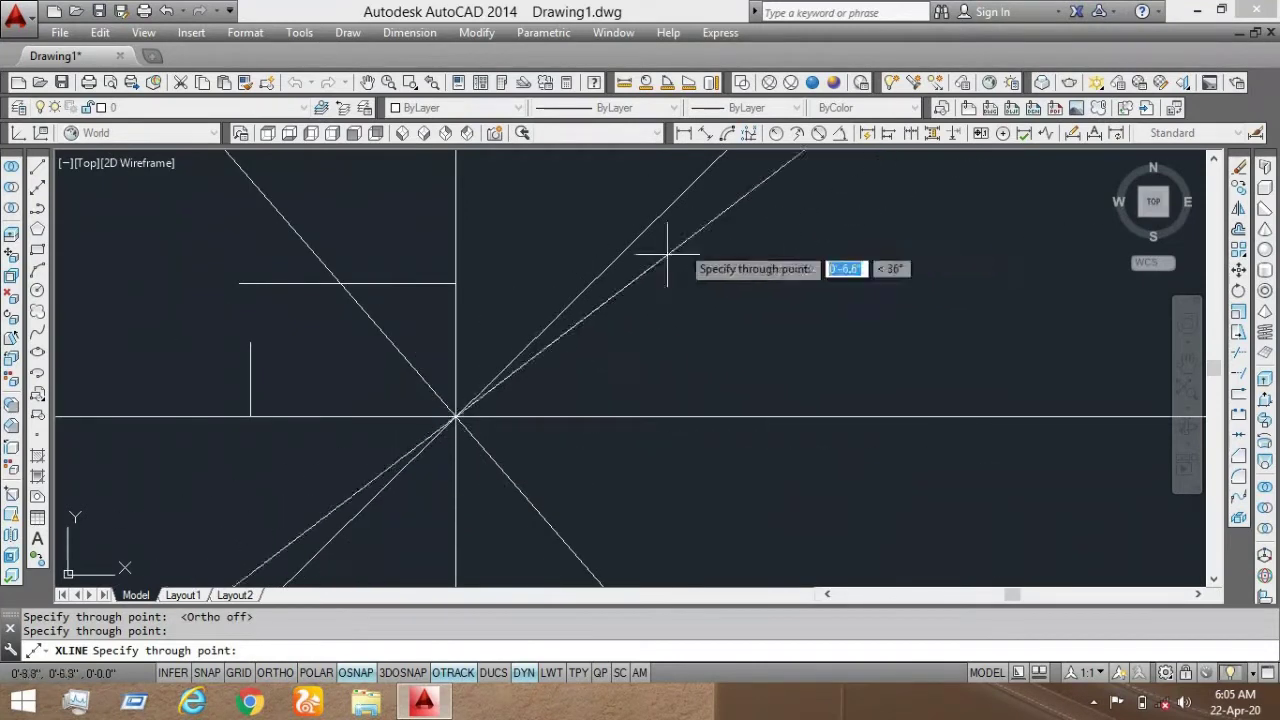
{"action": "left_click", "coordinate": [623, 338]}
{"action": "left_click", "coordinate": [545, 458]}
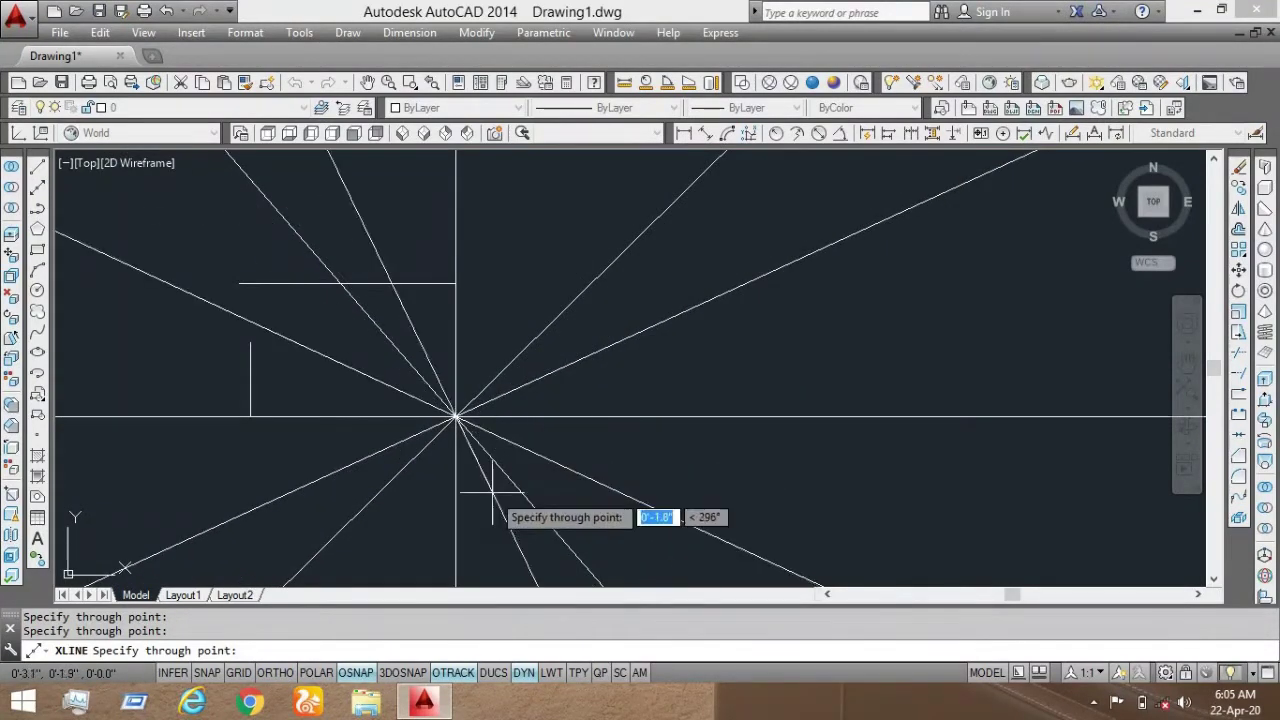
{"action": "left_click", "coordinate": [376, 576]}
{"action": "left_click", "coordinate": [273, 672]}
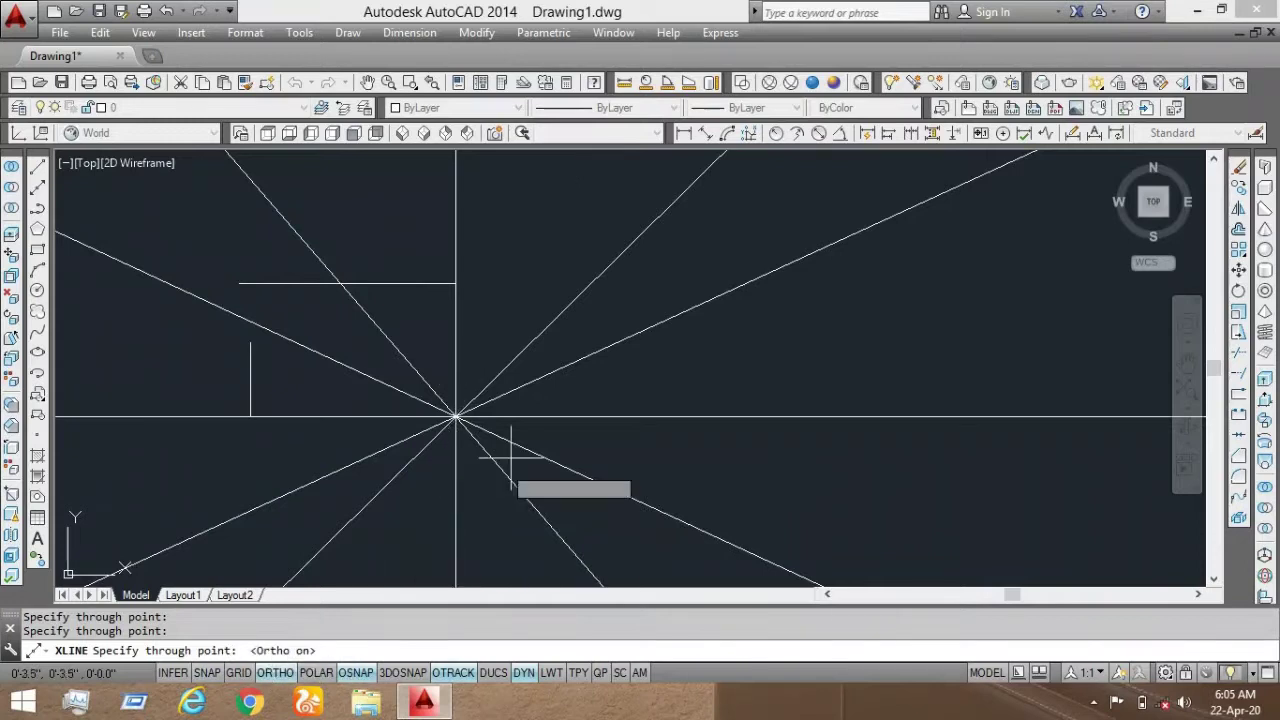
{"action": "key", "text": "Escape"}
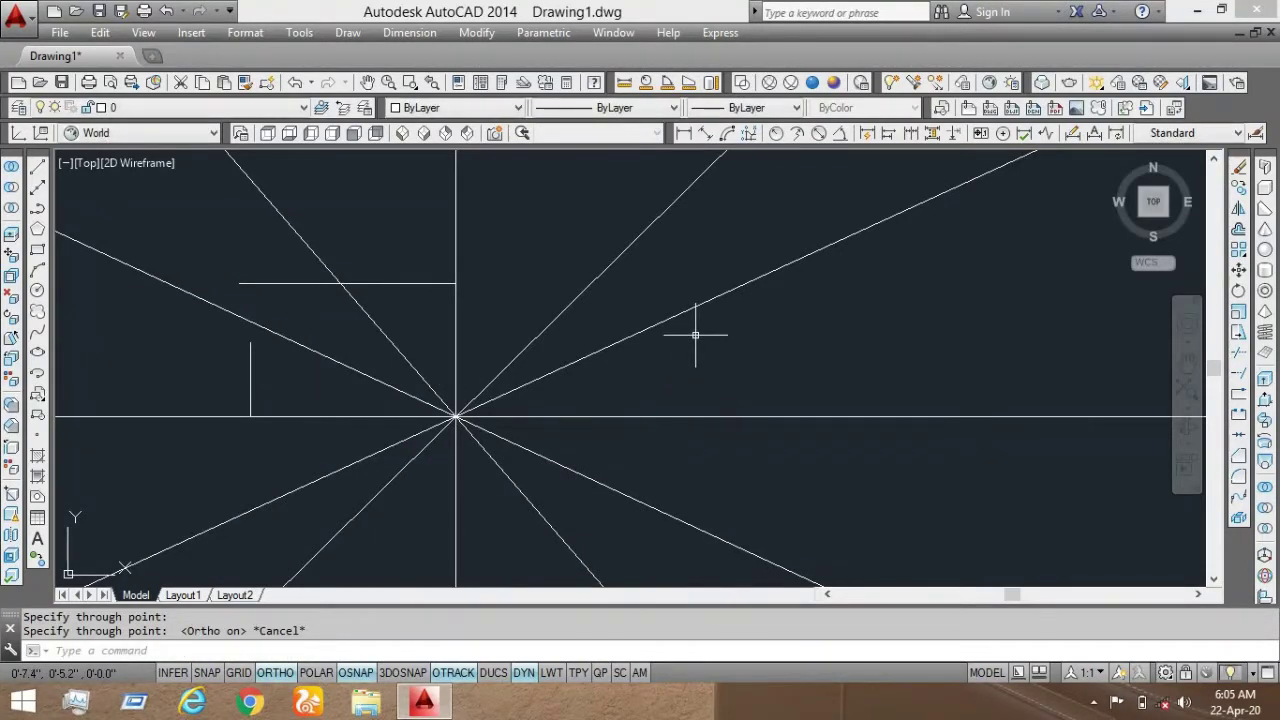
{"action": "key", "text": "ctrl+z"}
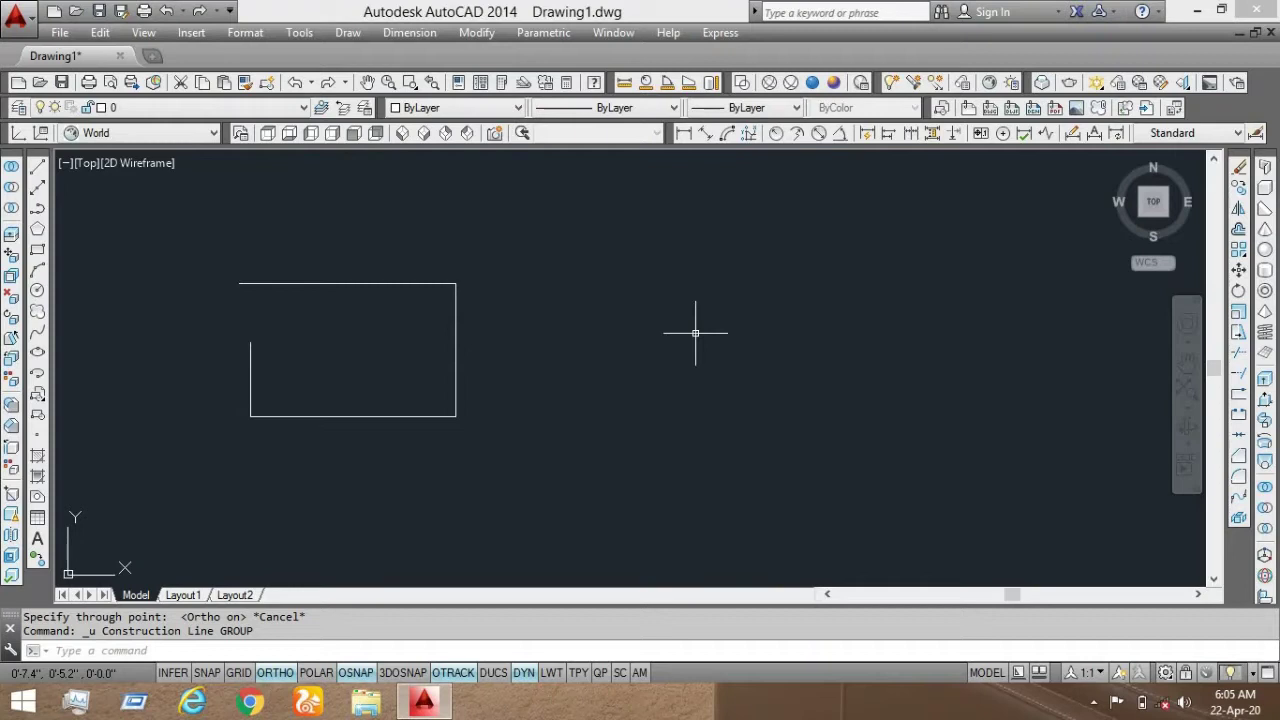
Step: Draw a polyline beside the first outline with horizontal upper, vertical right and horizontal lower segments, with Ortho on
{"action": "left_click", "coordinate": [37, 209]}
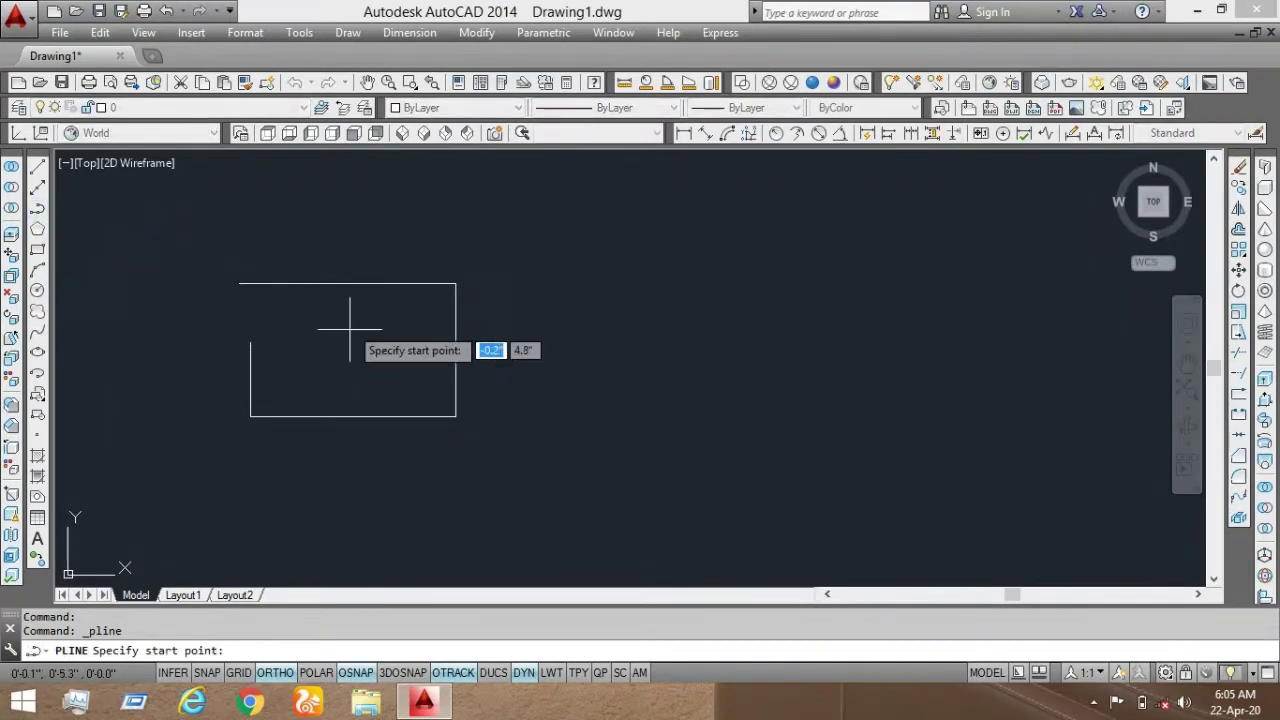
{"action": "left_click", "coordinate": [609, 276]}
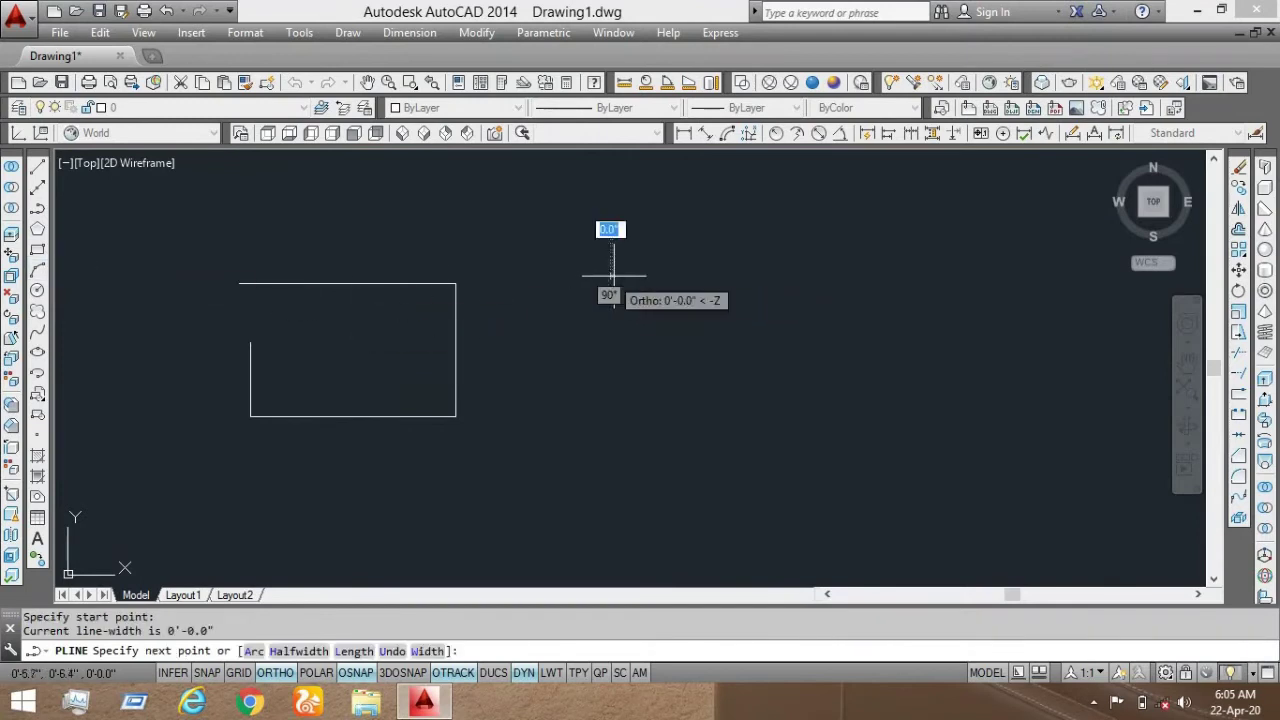
{"action": "left_click", "coordinate": [857, 276]}
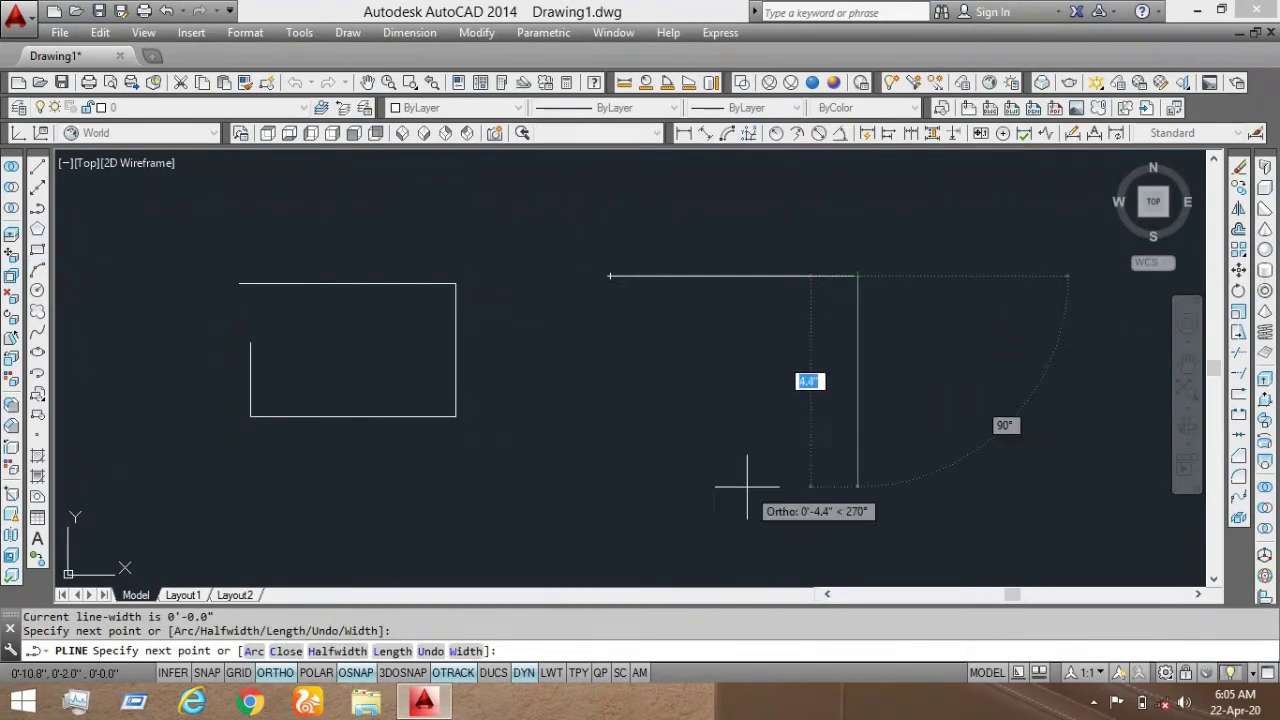
{"action": "left_click", "coordinate": [766, 422]}
{"action": "left_click", "coordinate": [643, 424]}
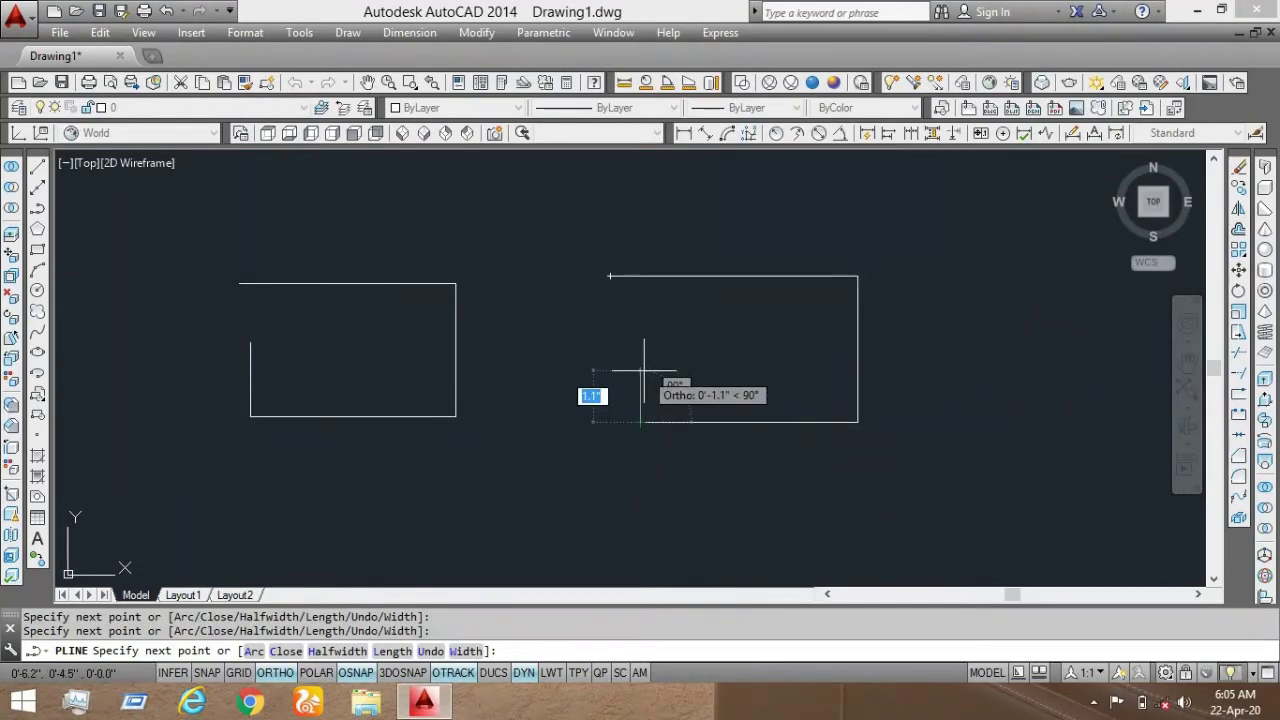
{"action": "left_click", "coordinate": [643, 375]}
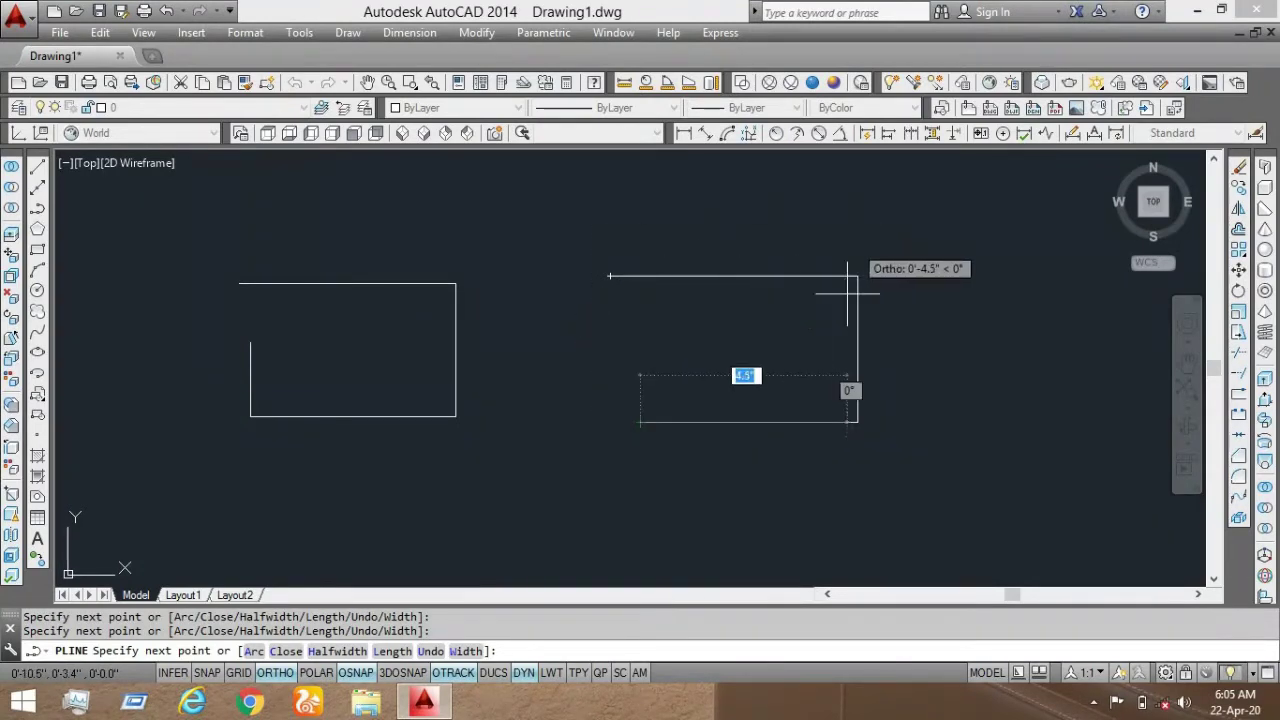
Step: Continue the polyline from its lower-left end with four slanted zigzag segments with Ortho off, restore Ortho and end the polyline
{"action": "left_click", "coordinate": [275, 674]}
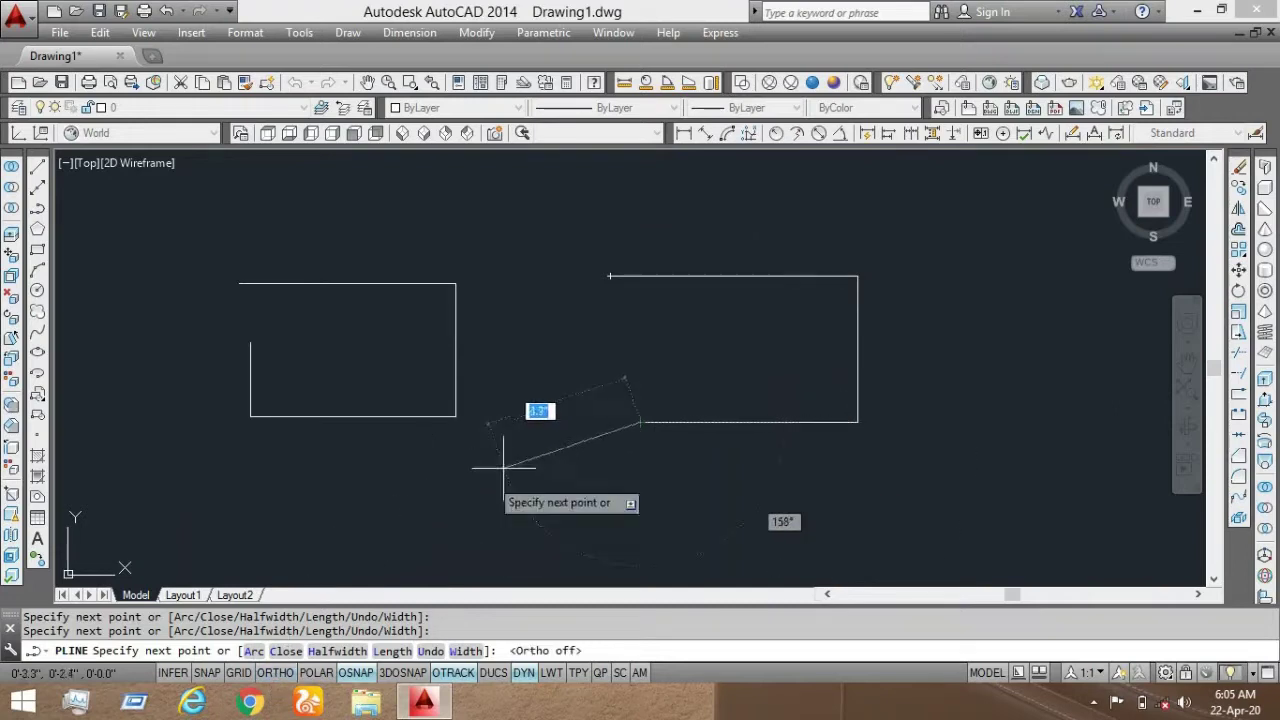
{"action": "left_click", "coordinate": [685, 360]}
{"action": "left_click", "coordinate": [772, 443]}
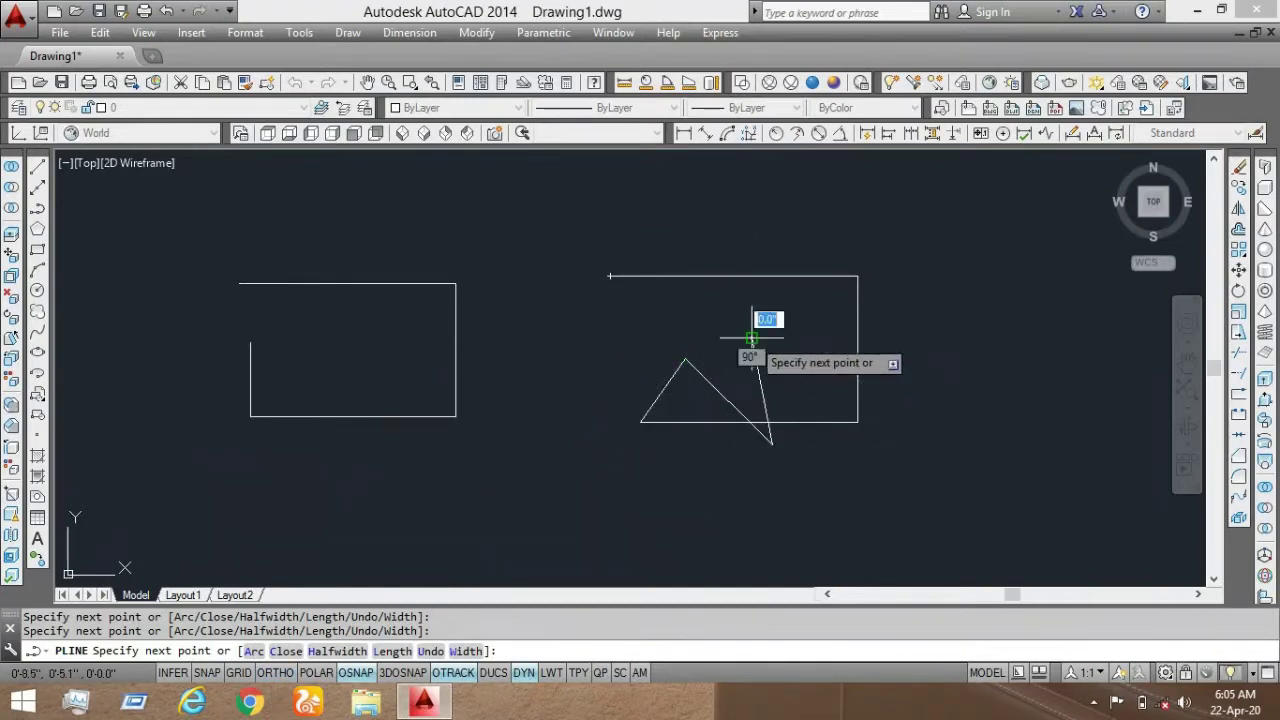
{"action": "left_click", "coordinate": [751, 338]}
{"action": "left_click", "coordinate": [657, 492]}
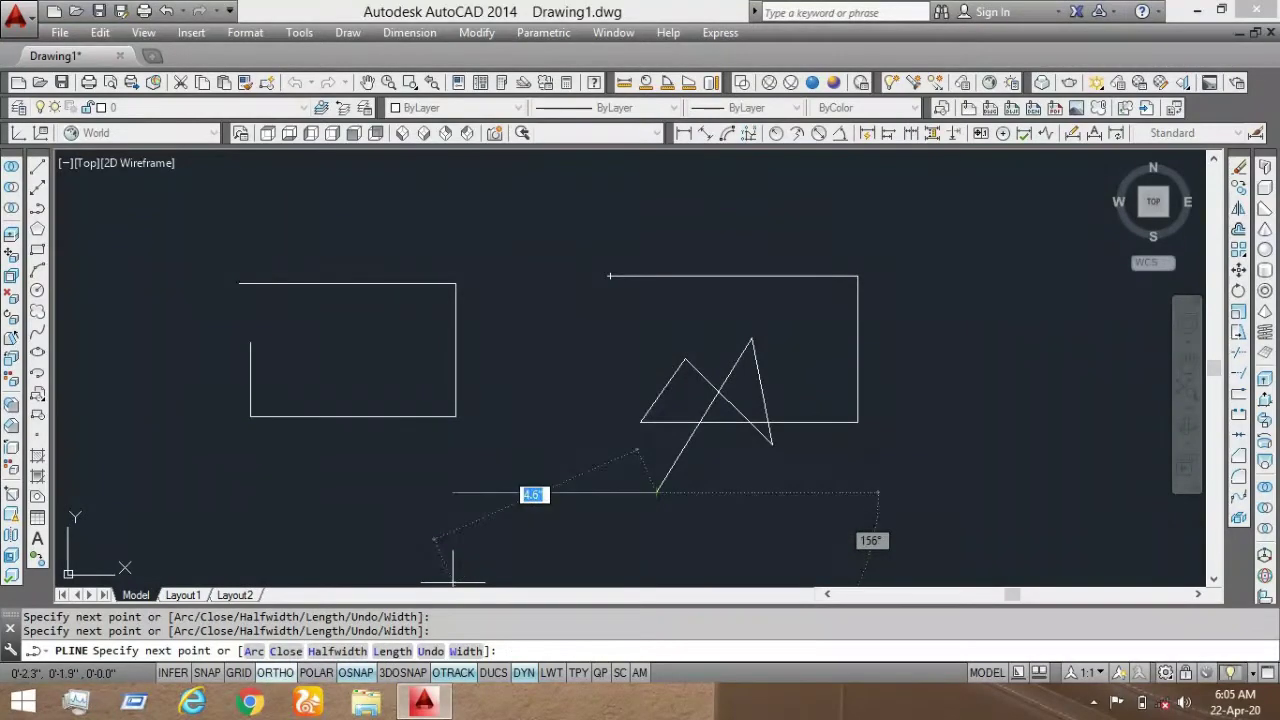
{"action": "key", "text": "F8"}
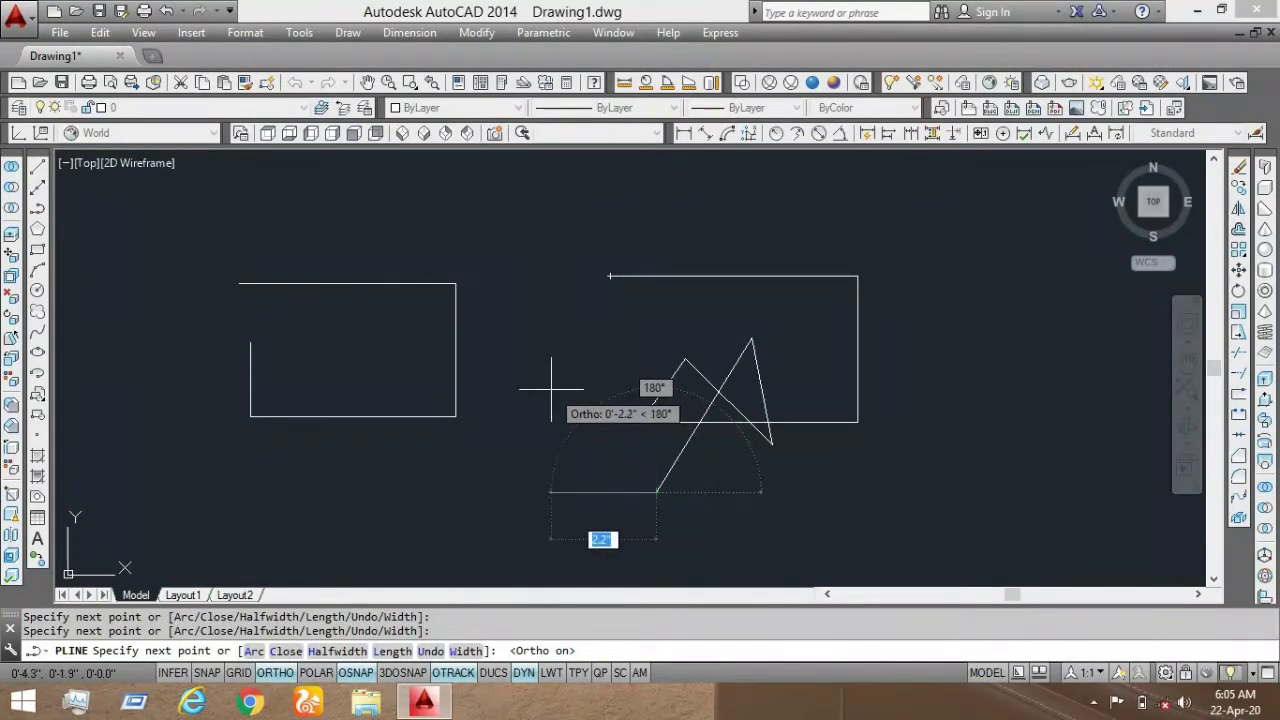
{"action": "key", "text": "Escape"}
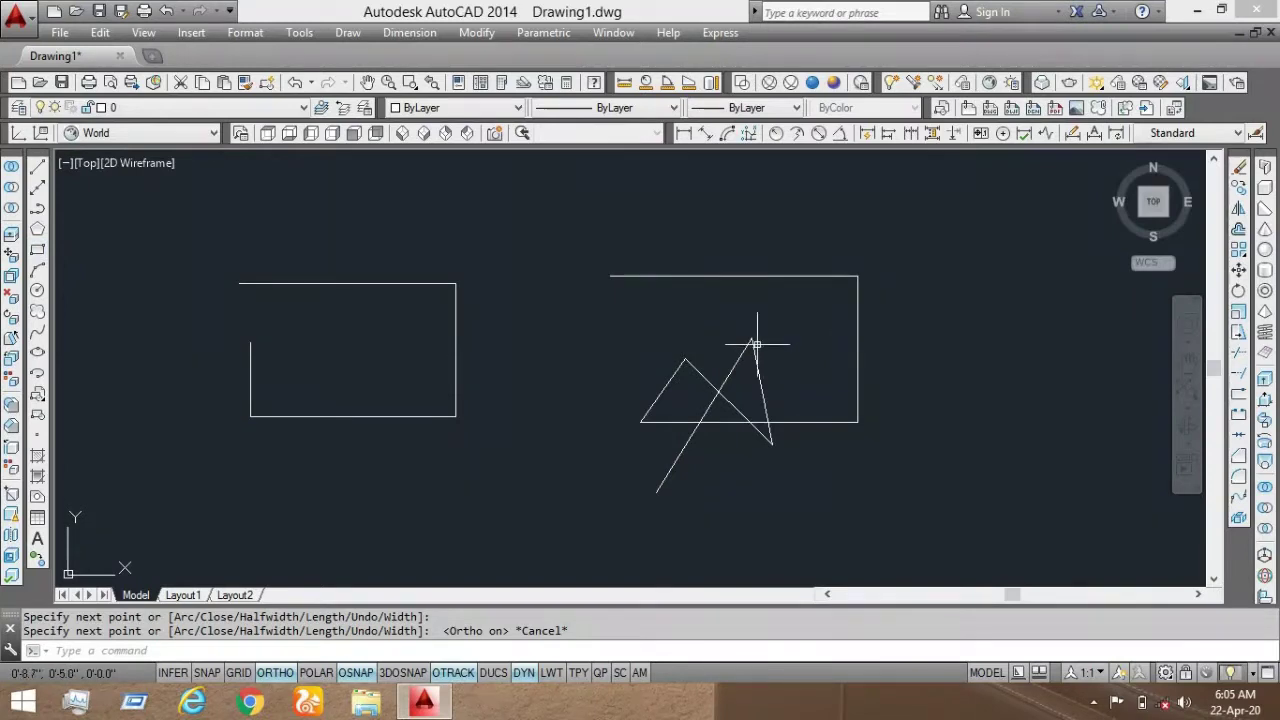
Step: Compare object selection on the right and lower lines of the first outline and on the polyline, and clear the selection
{"action": "left_click", "coordinate": [508, 321]}
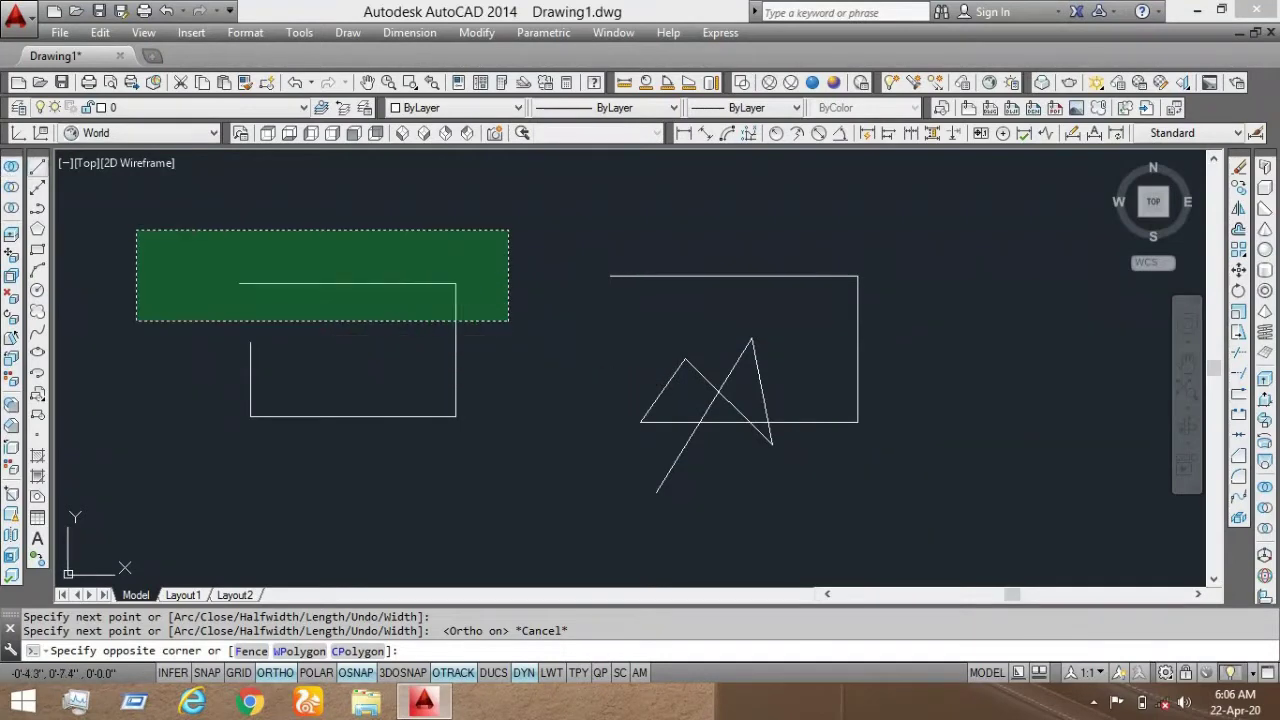
{"action": "left_click", "coordinate": [440, 375]}
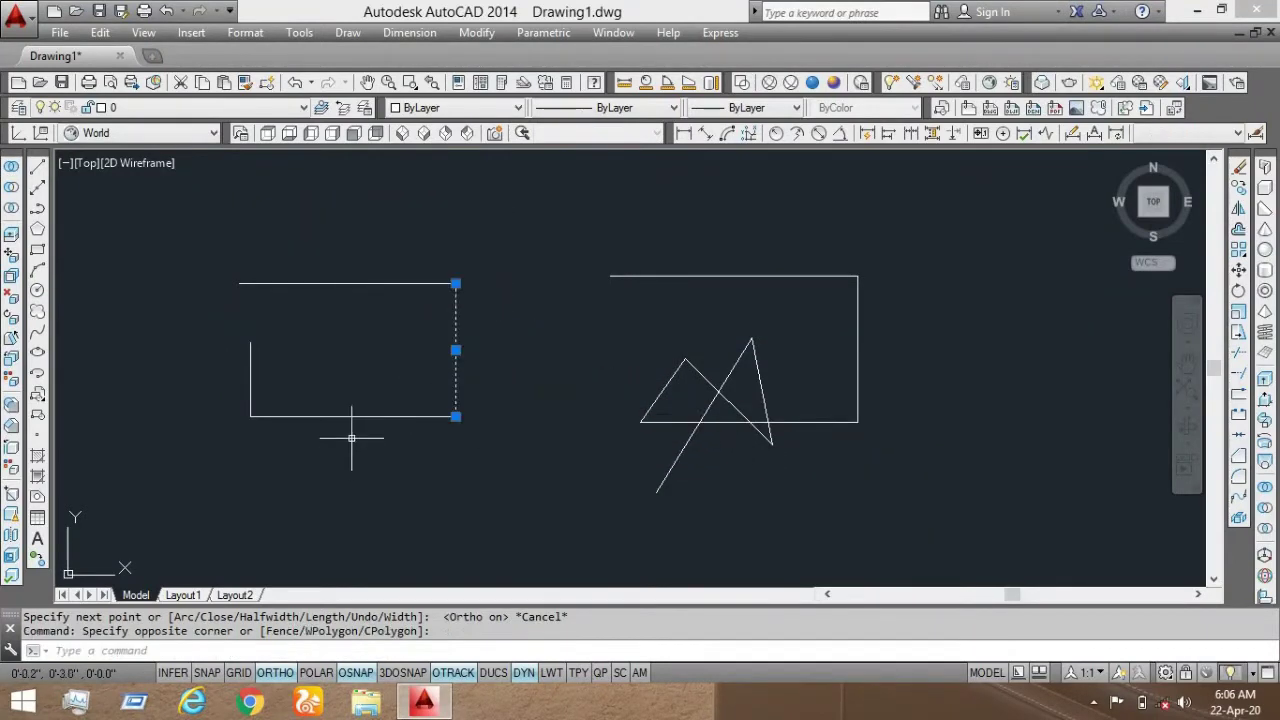
{"action": "left_click", "coordinate": [357, 396]}
{"action": "left_click", "coordinate": [330, 451]}
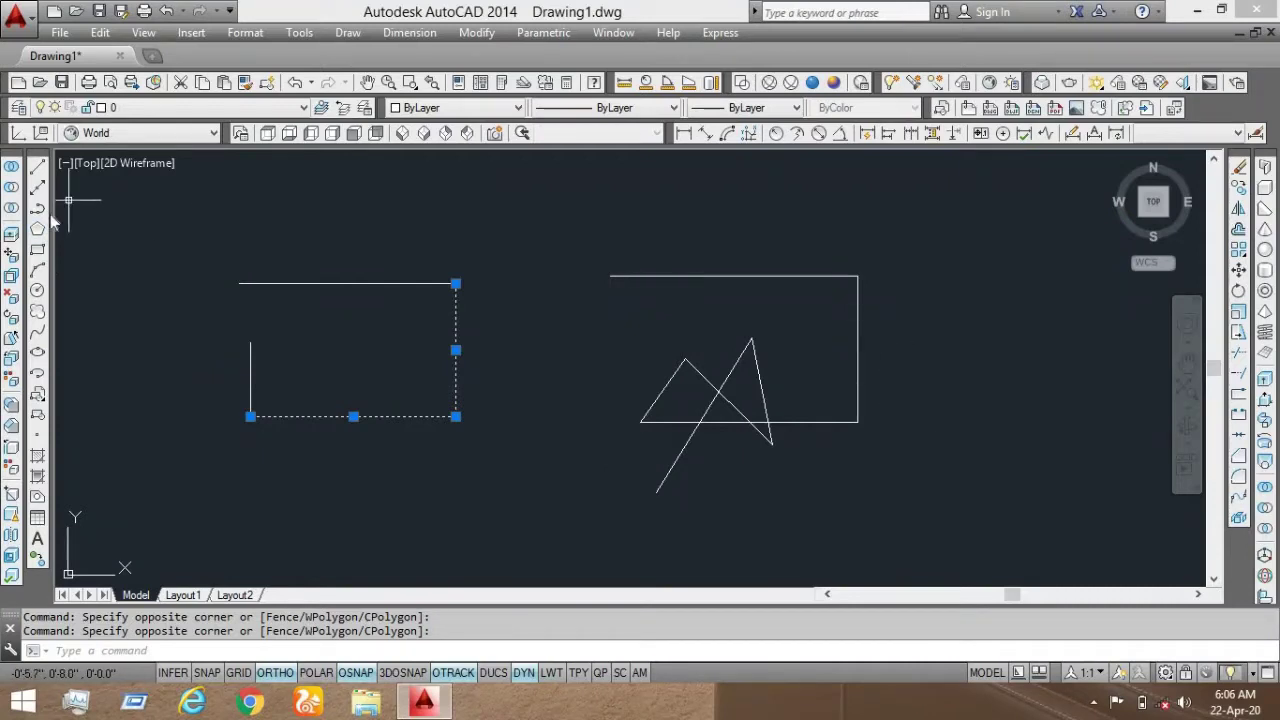
{"action": "left_click", "coordinate": [872, 345]}
{"action": "left_click", "coordinate": [824, 361]}
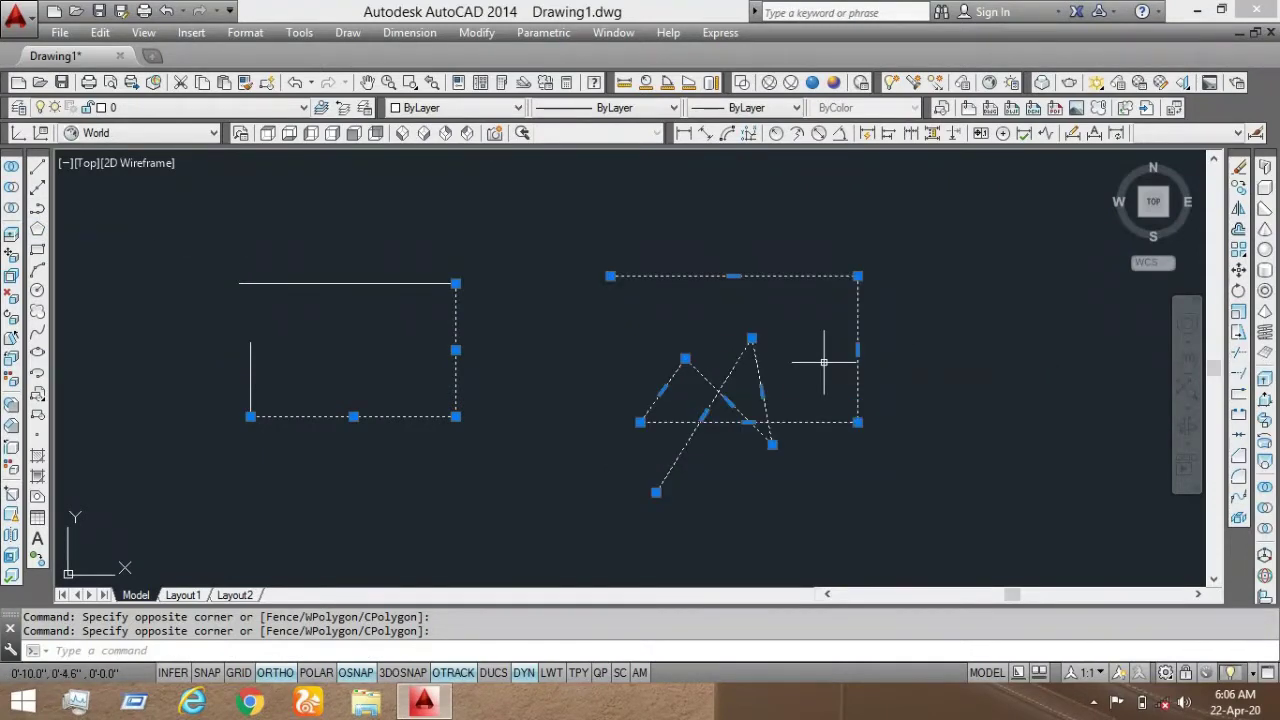
{"action": "key", "text": "Escape"}
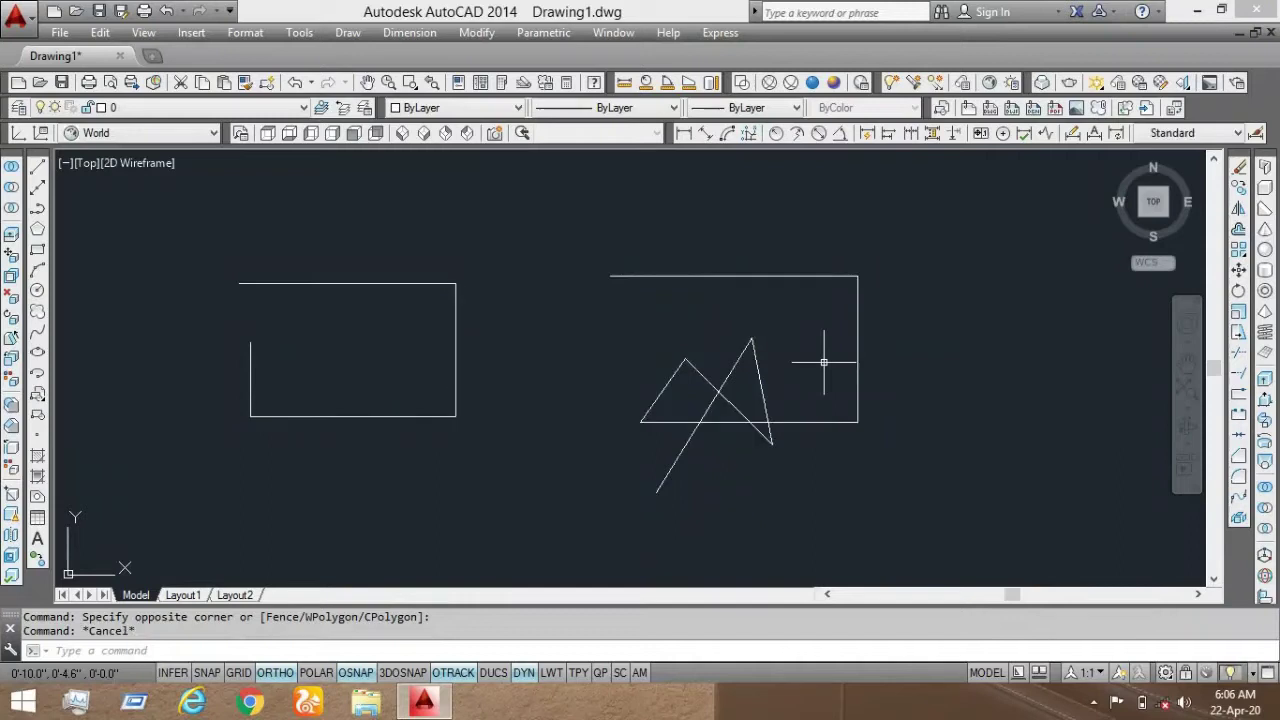
Step: Start a polygon with 5 sides using the Polygon command, with free space available beside the polyline
{"action": "scroll", "coordinate": [640, 380], "scroll_direction": "down", "scroll_amount": 6}
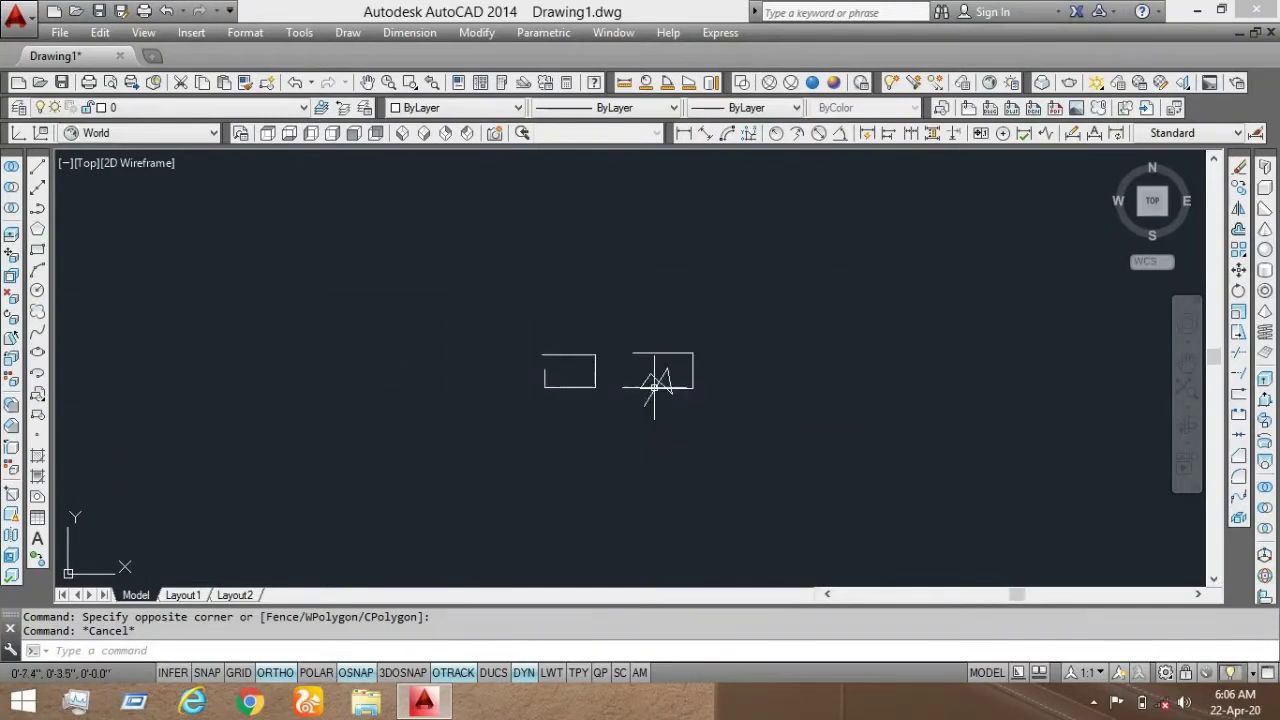
{"action": "scroll", "coordinate": [686, 323], "scroll_direction": "up", "scroll_amount": 2}
{"action": "middle_click_drag", "start_coordinate": [466, 348], "coordinate": [373, 287]}
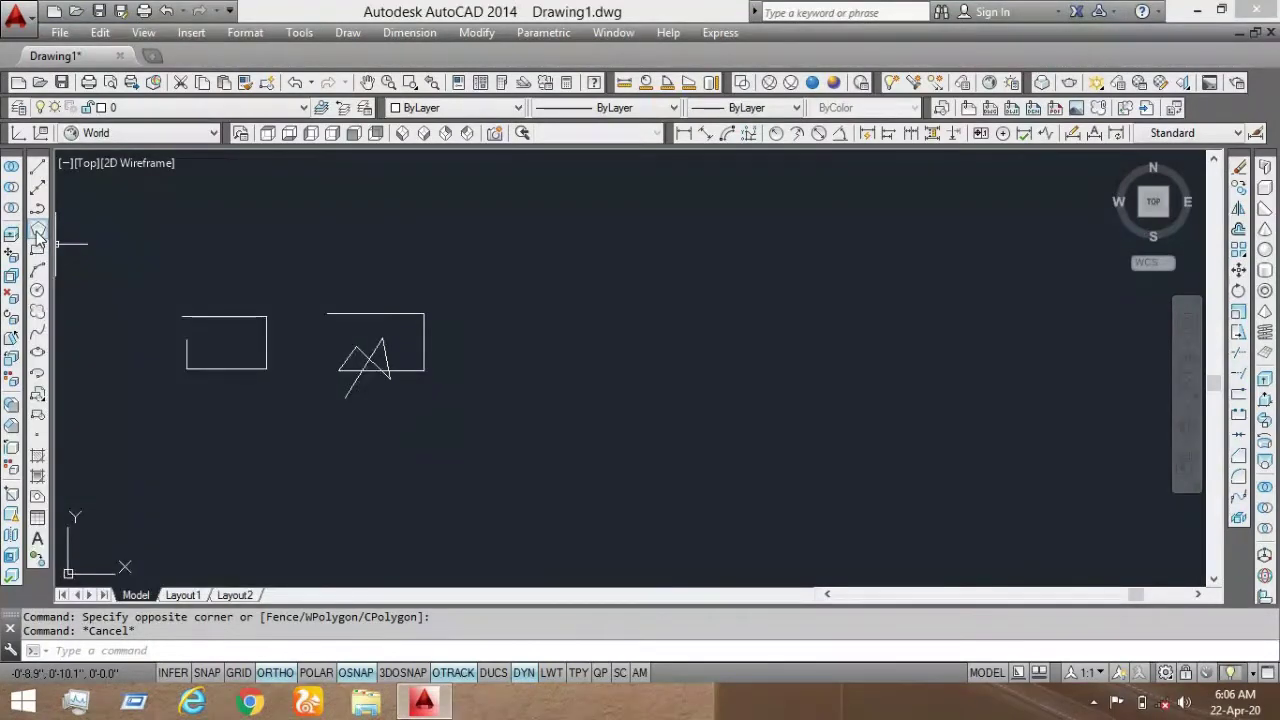
{"action": "left_click", "coordinate": [37, 232]}
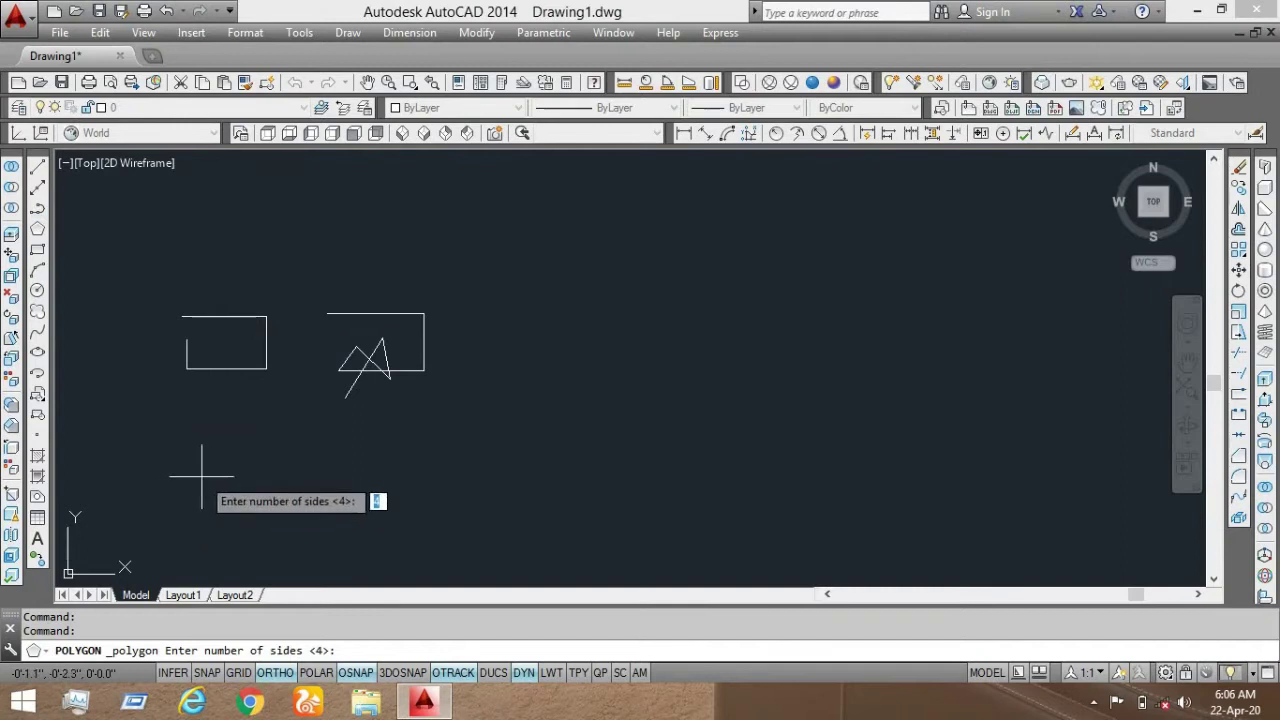
{"action": "key", "text": "Escape"}
{"action": "type", "text": "PL"}
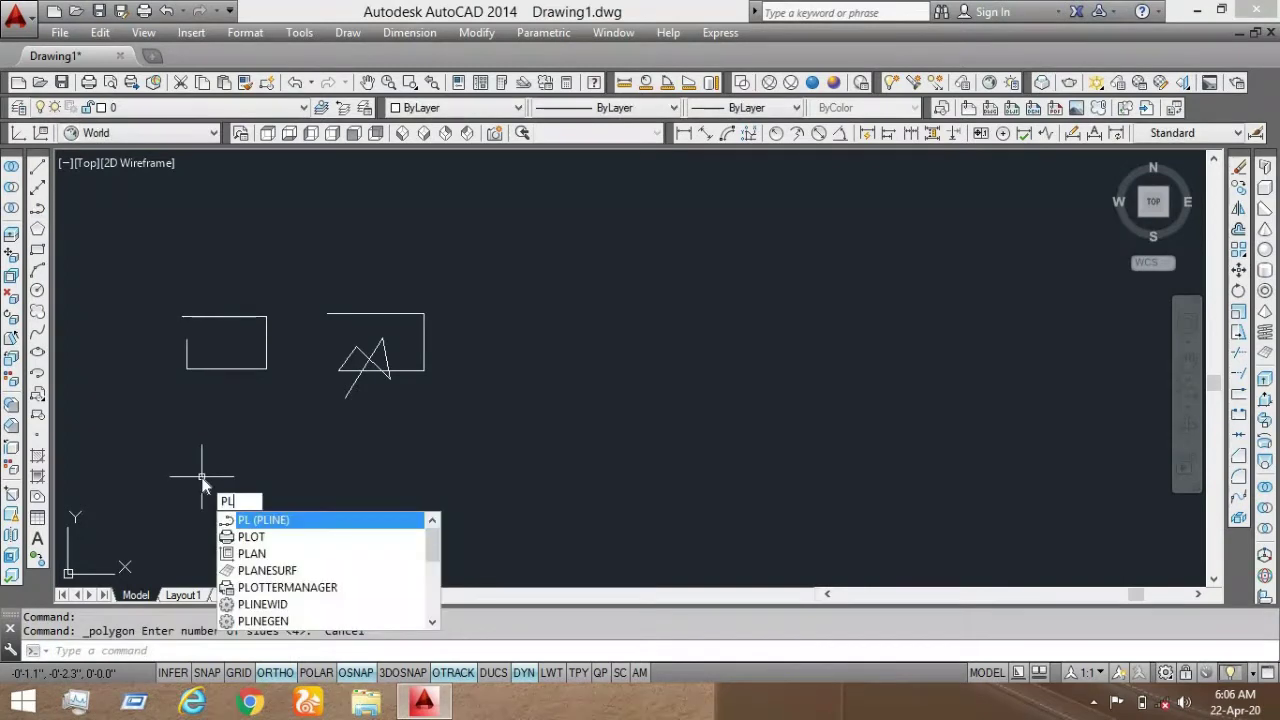
{"action": "key", "text": "BackSpace"}
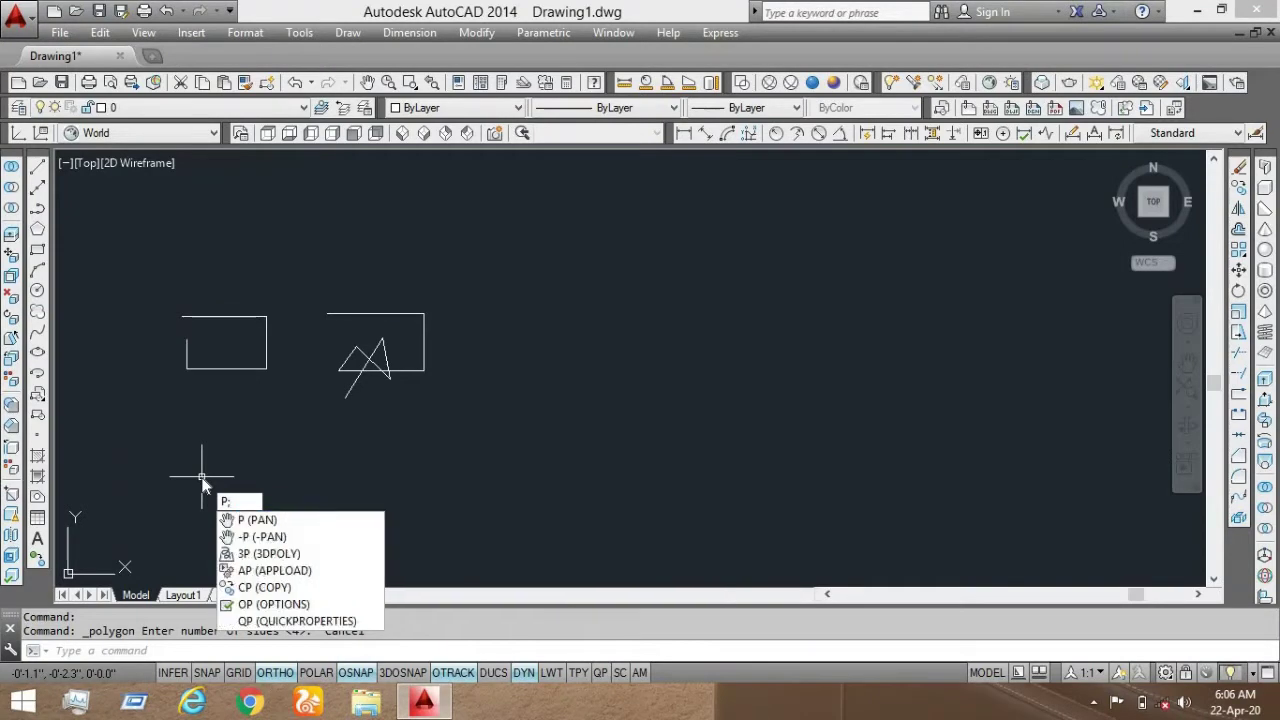
{"action": "key", "text": "BackSpace"}
{"action": "type", "text": "L"}
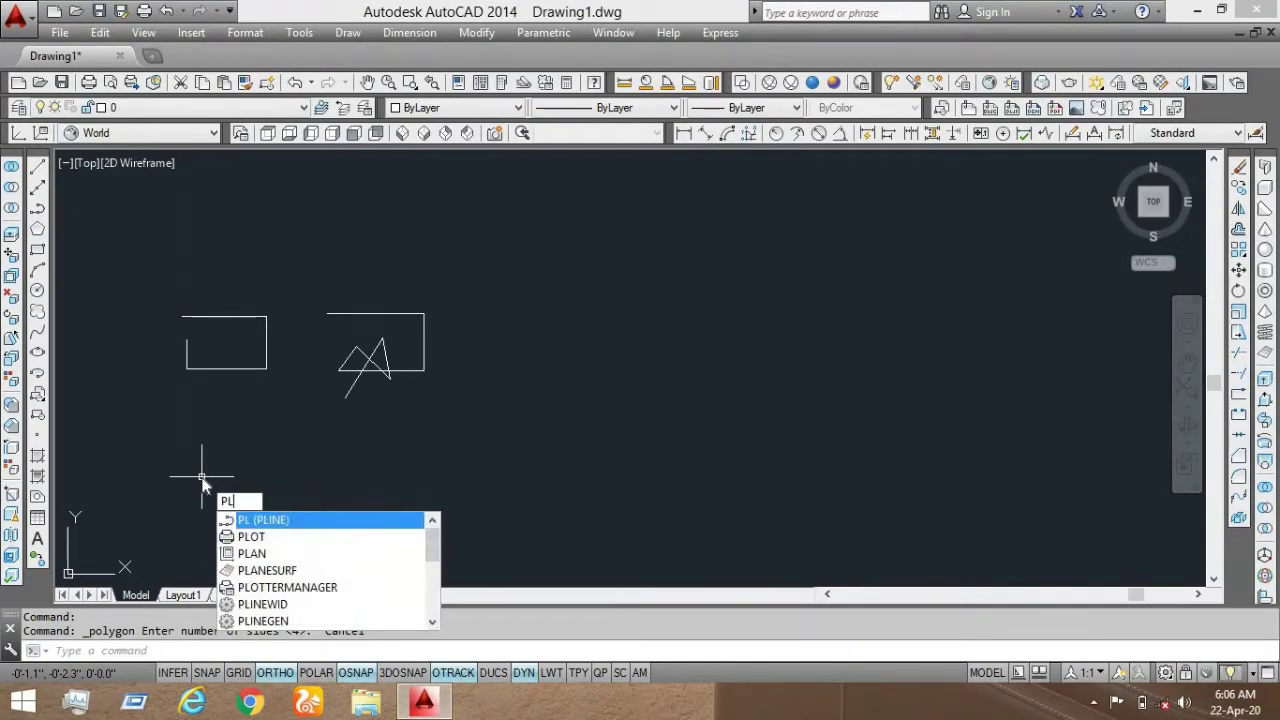
{"action": "key", "text": "BackSpace"}
{"action": "type", "text": "OL"}
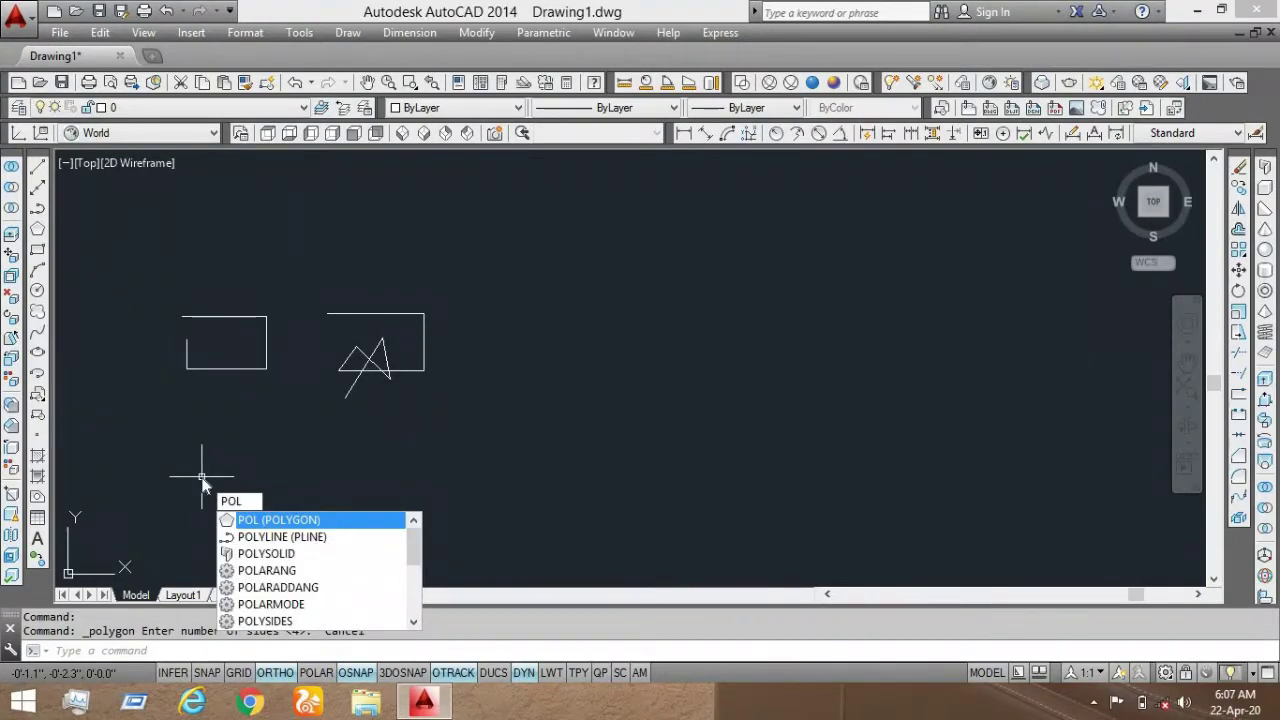
{"action": "left_click", "coordinate": [329, 521]}
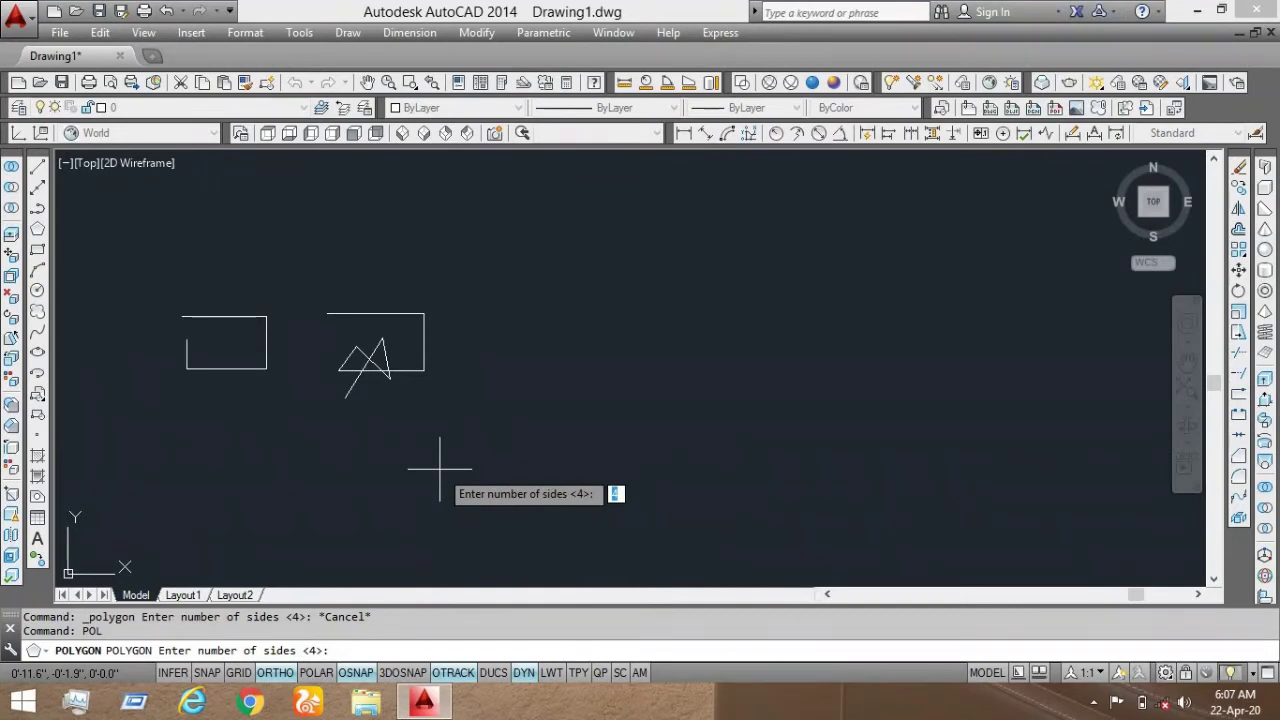
{"action": "type", "text": "5"}
{"action": "key", "text": "Return"}
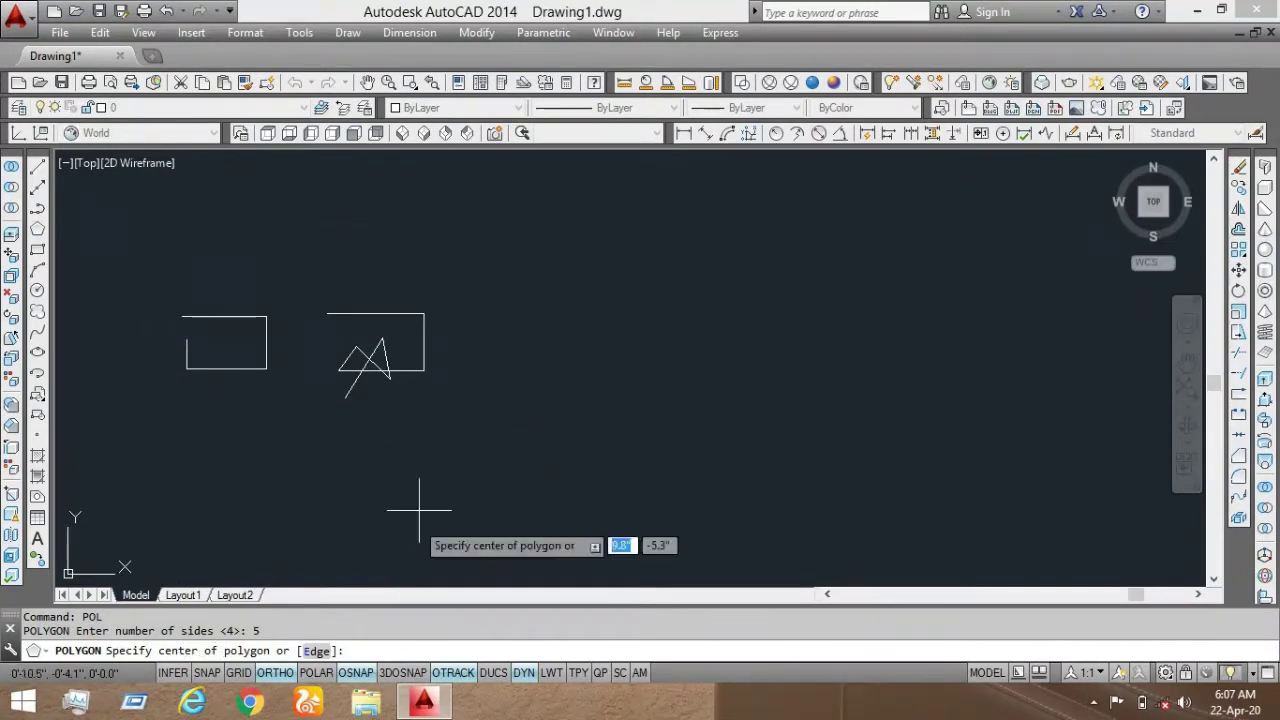
Step: Center the pentagon in the free space beside the polyline and circumscribe it about a circle of radius 6"
{"action": "left_click", "coordinate": [556, 355]}
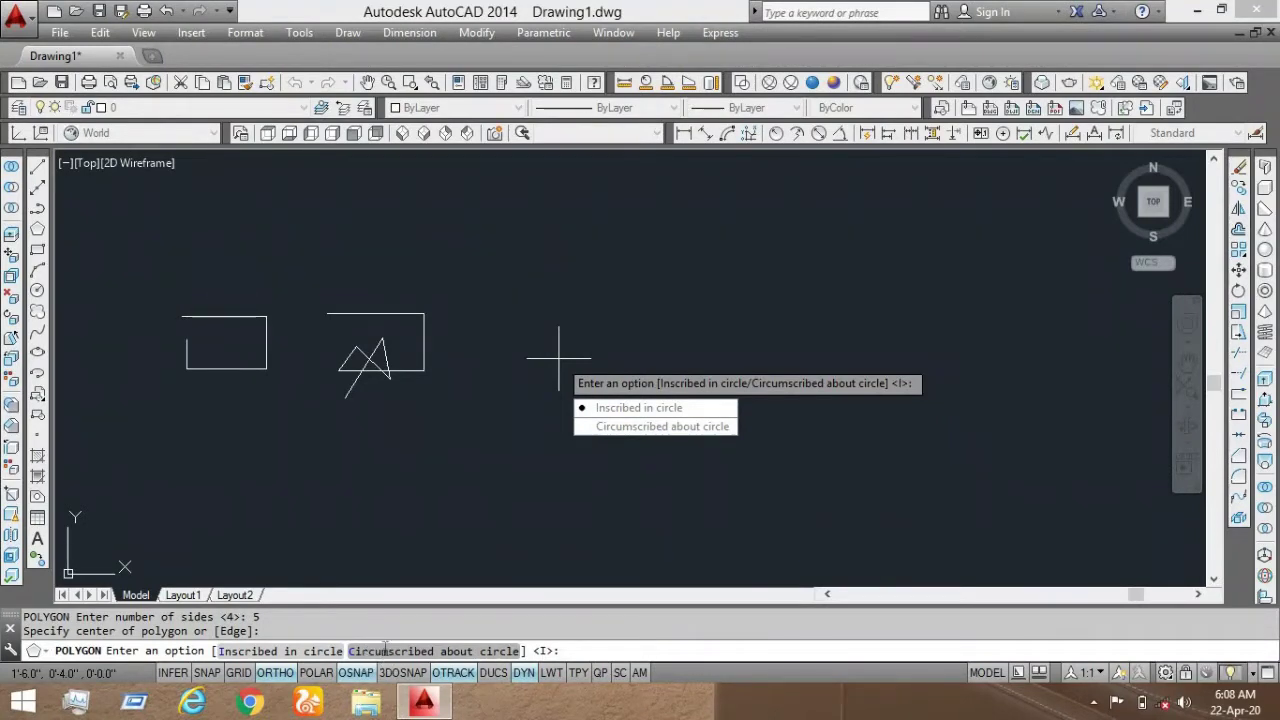
{"action": "left_click", "coordinate": [380, 651]}
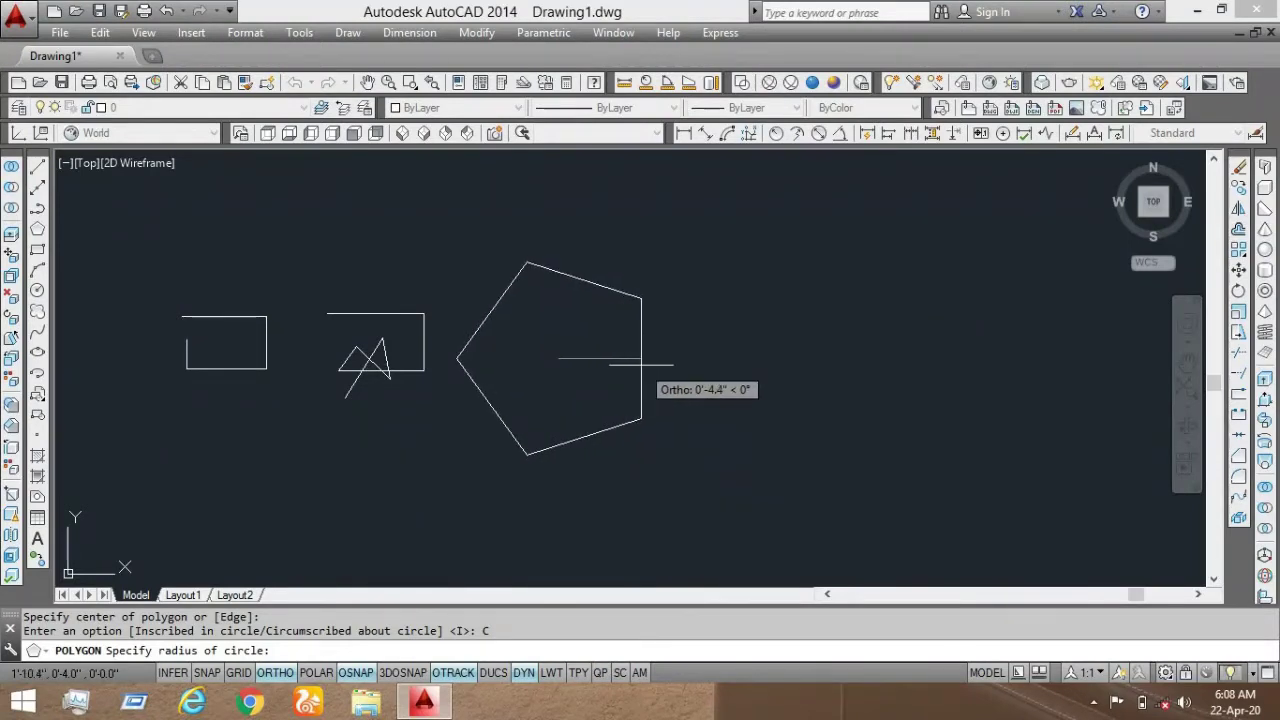
{"action": "type", "text": "6"}
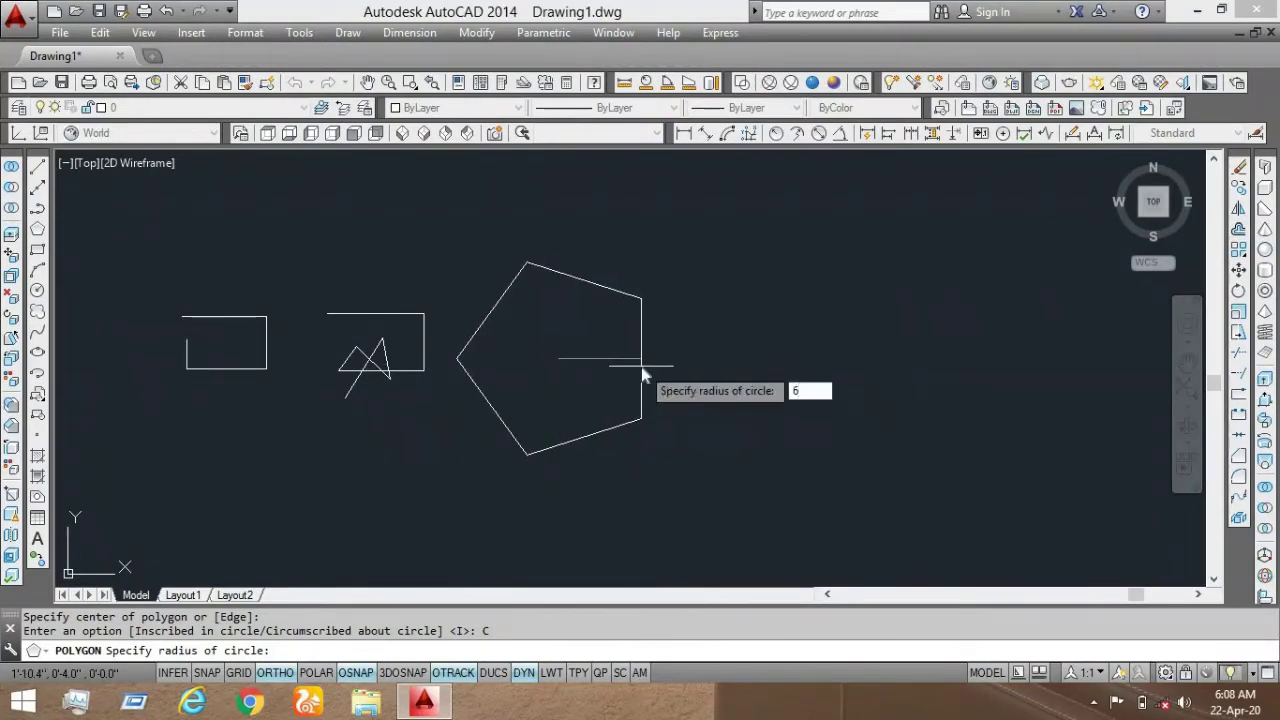
{"action": "type", "text": "\""}
{"action": "key", "text": "Return"}
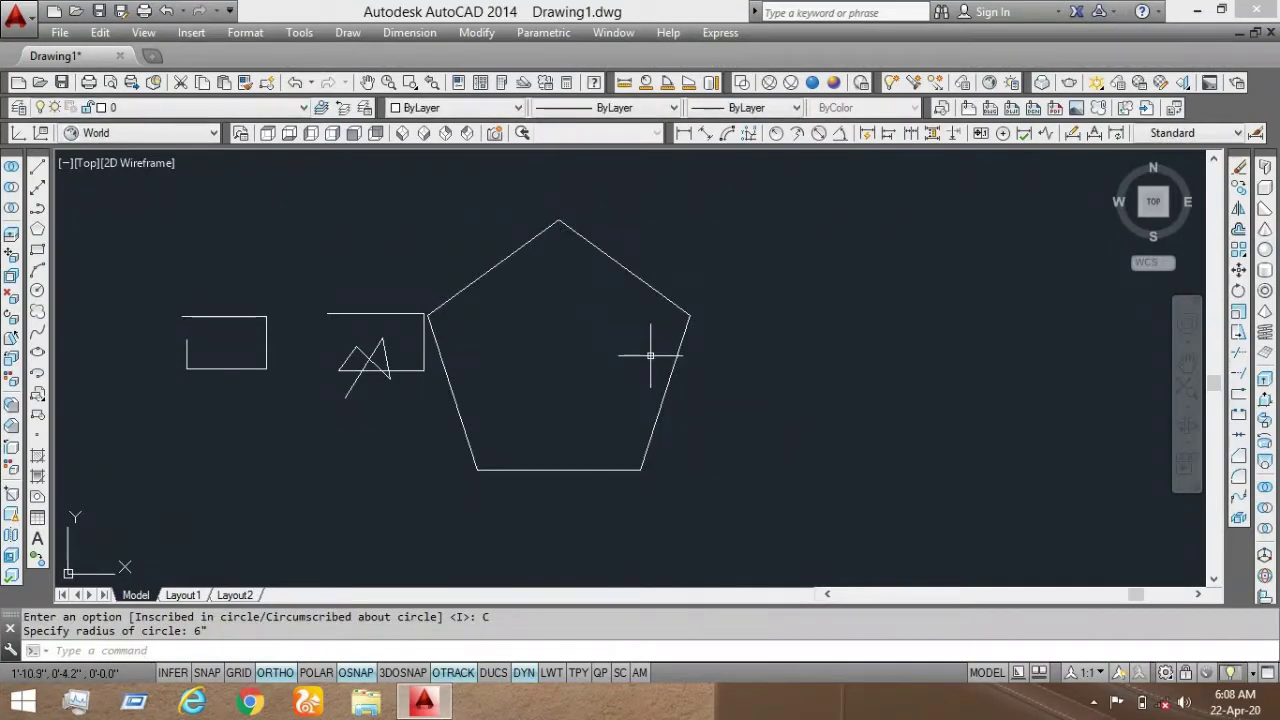
Step: Draw an 8-sided polygon beside the pentagon using the Edge option, with a horizontal lower edge of length 6
{"action": "scroll", "coordinate": [621, 350], "scroll_direction": "down", "scroll_amount": 2}
{"action": "middle_click_drag", "start_coordinate": [621, 350], "coordinate": [495, 342]}
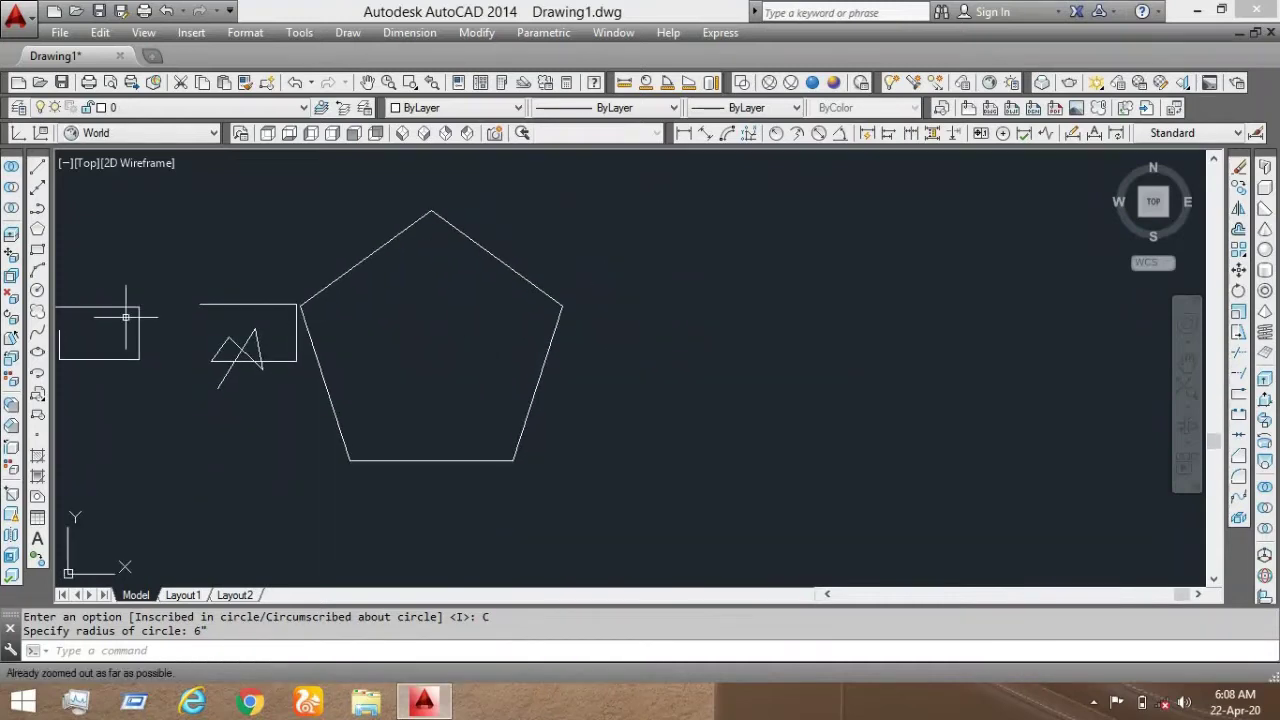
{"action": "left_click", "coordinate": [38, 230]}
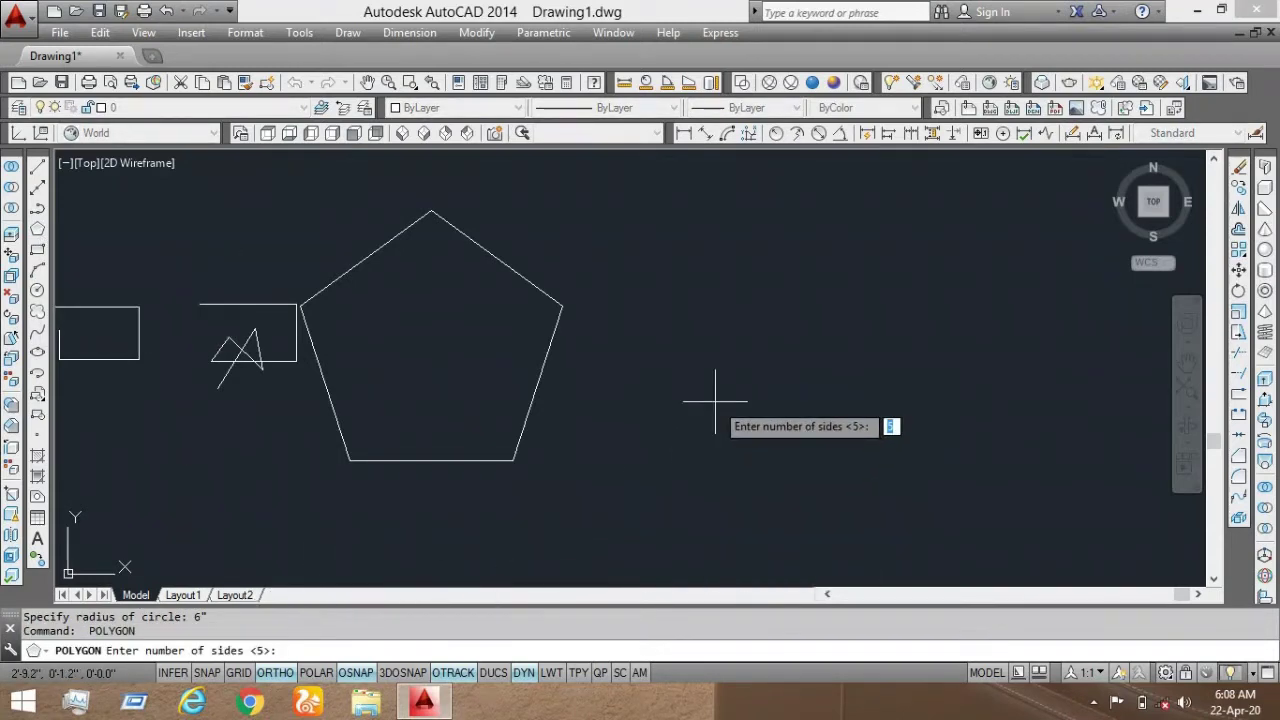
{"action": "type", "text": "8"}
{"action": "key", "text": "Return"}
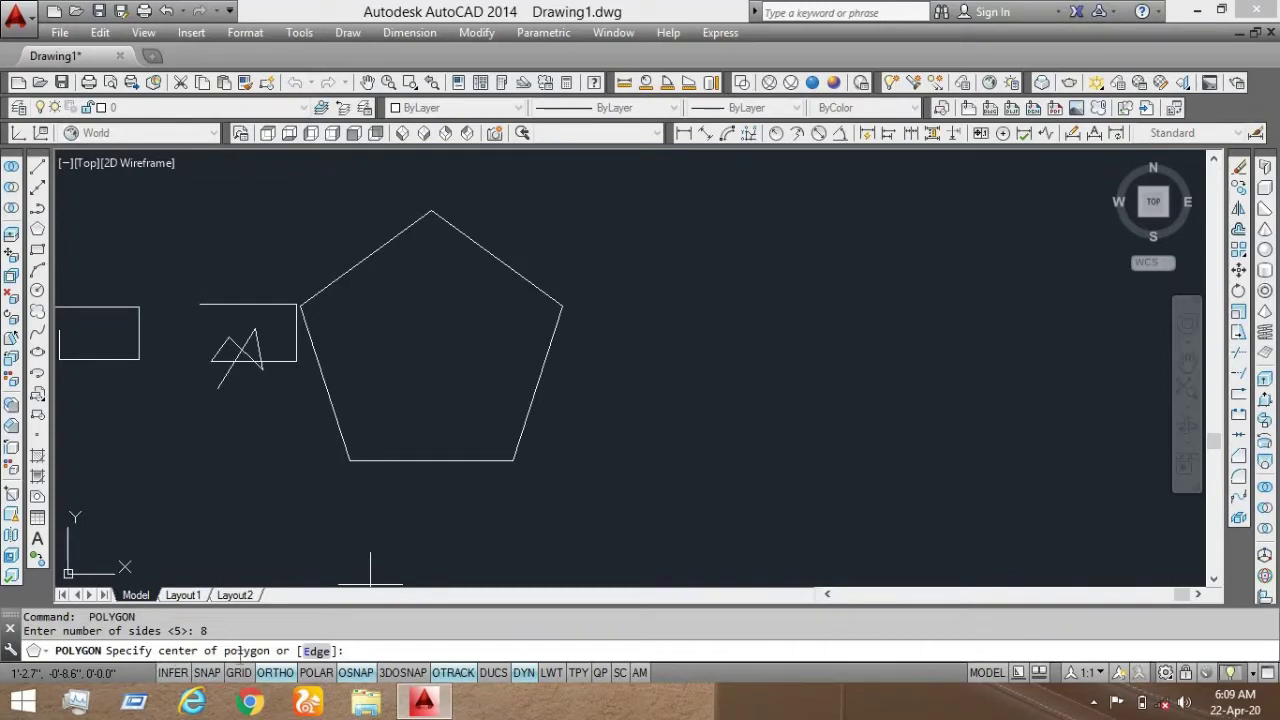
{"action": "left_click", "coordinate": [316, 651]}
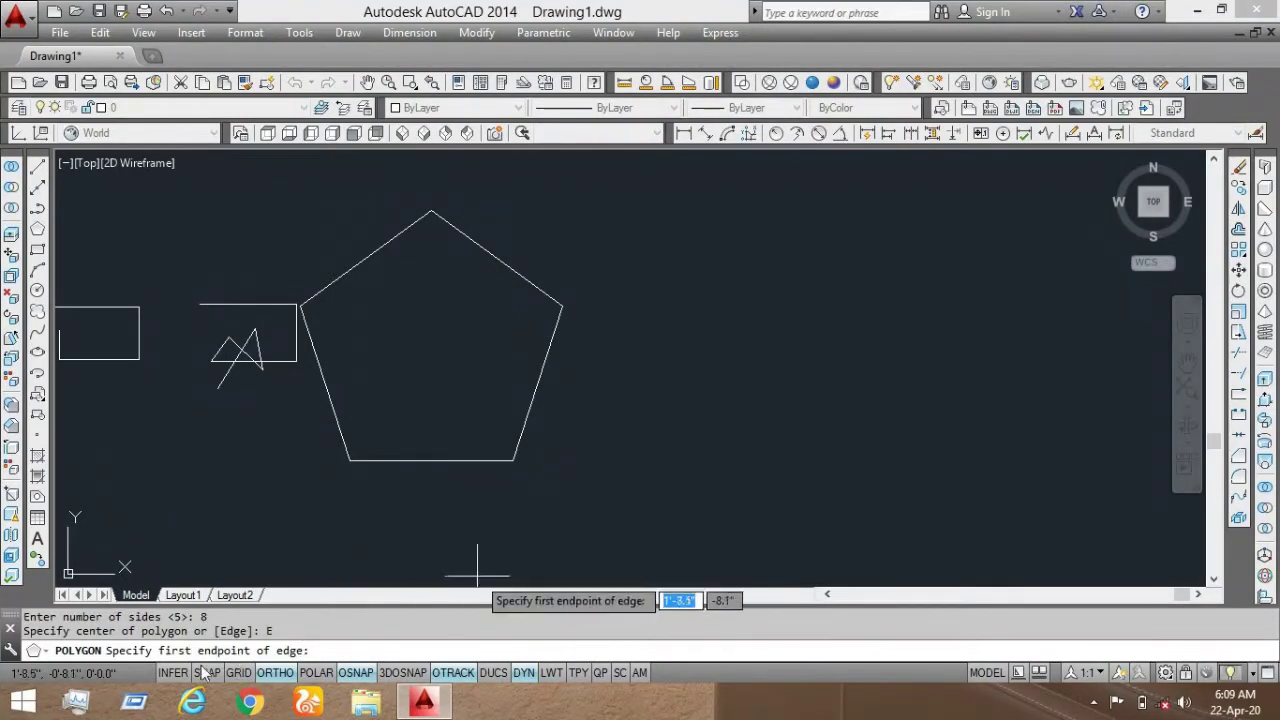
{"action": "left_click", "coordinate": [707, 400]}
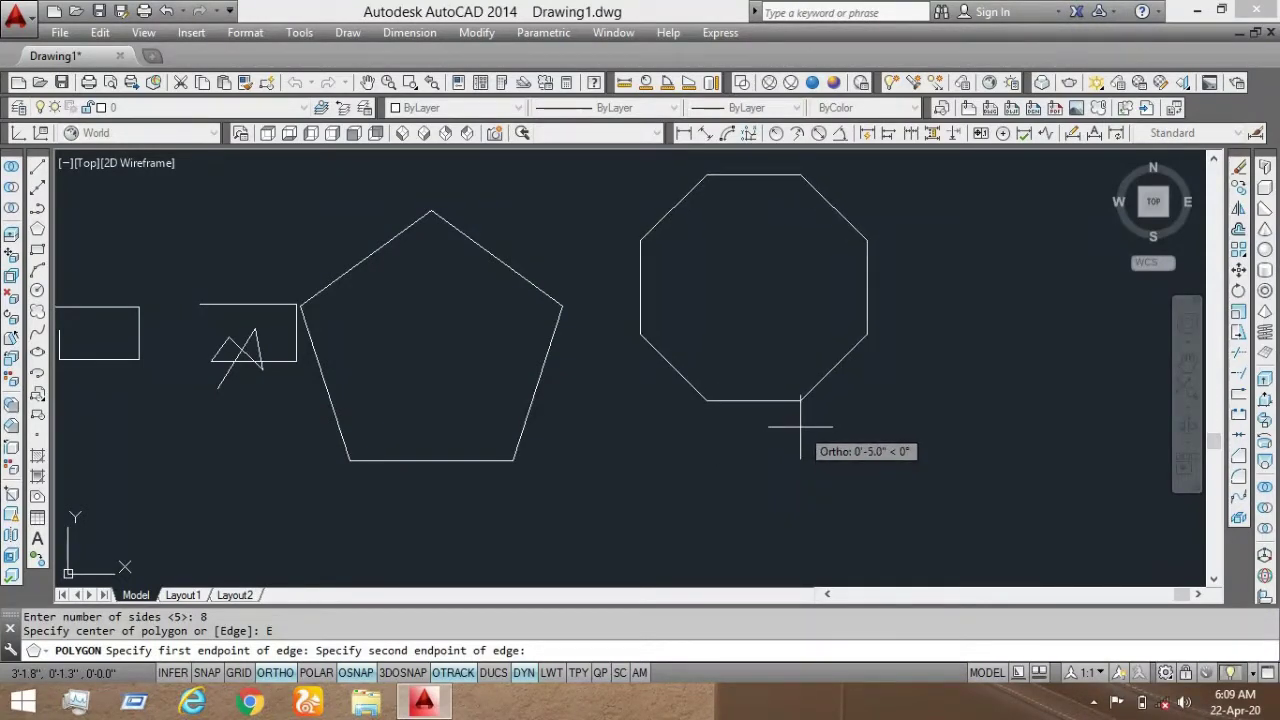
{"action": "type", "text": "6"}
{"action": "key", "text": "Return"}
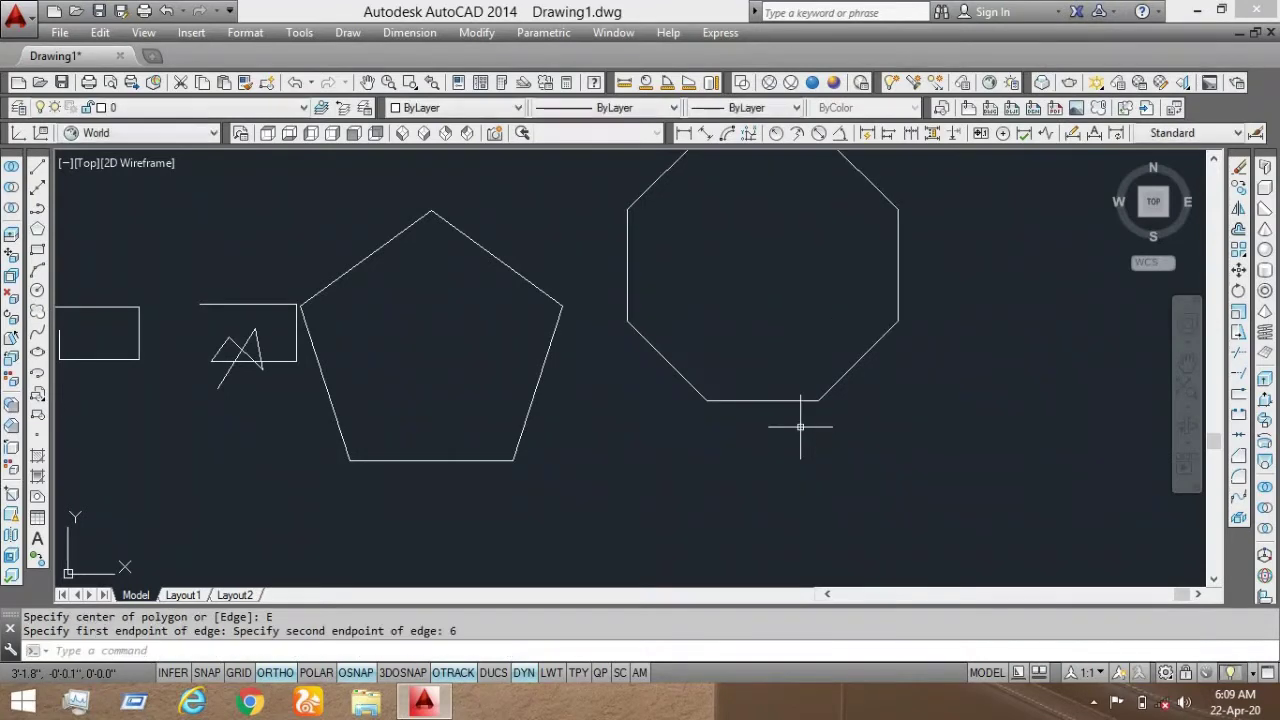
{"action": "left_click", "coordinate": [624, 90]}
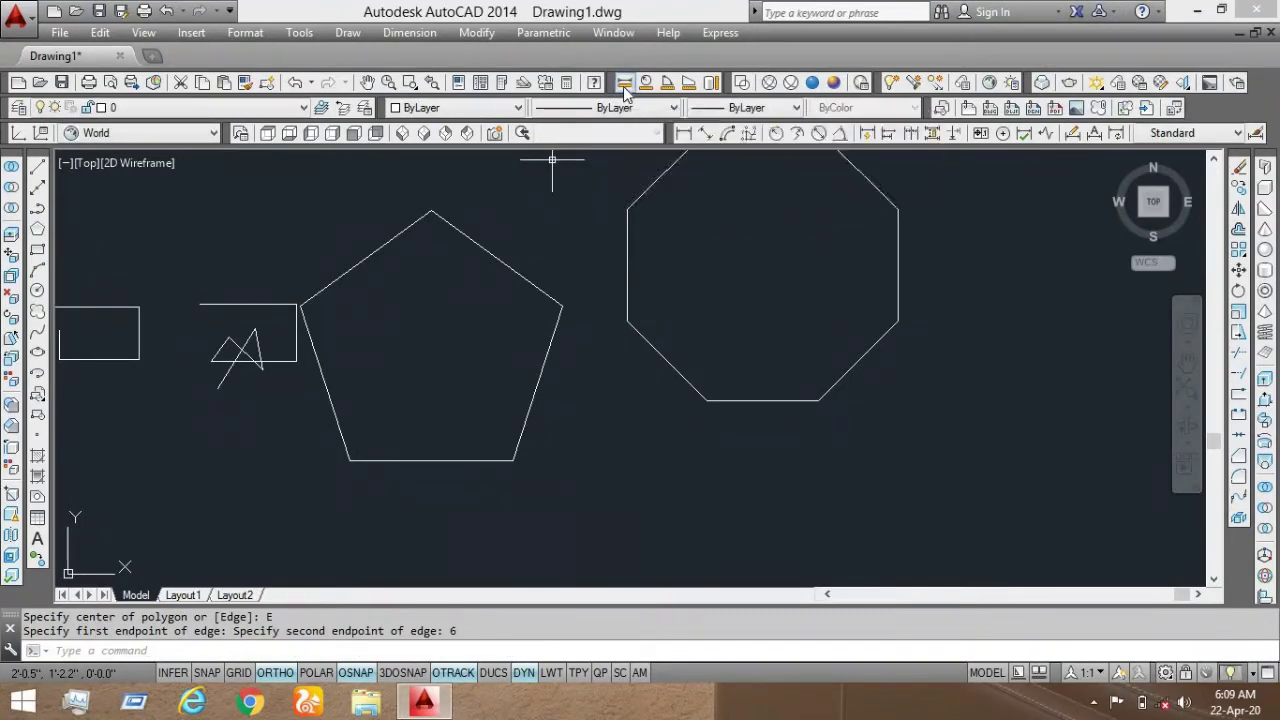
{"action": "left_click", "coordinate": [706, 400]}
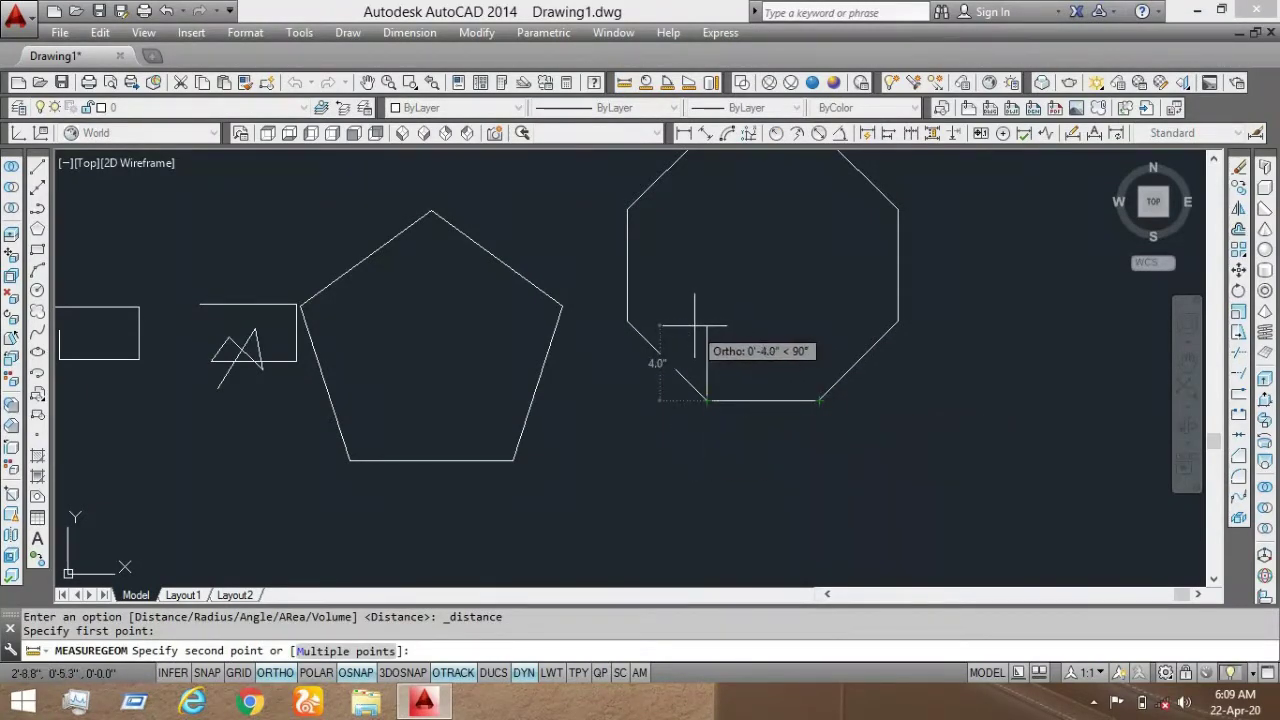
{"action": "key", "text": "Escape"}
Step: Draw a small, nearly square rectangle freehand beside the octagon by picking two opposite corners
{"action": "middle_click_drag", "start_coordinate": [676, 321], "coordinate": [680, 417]}
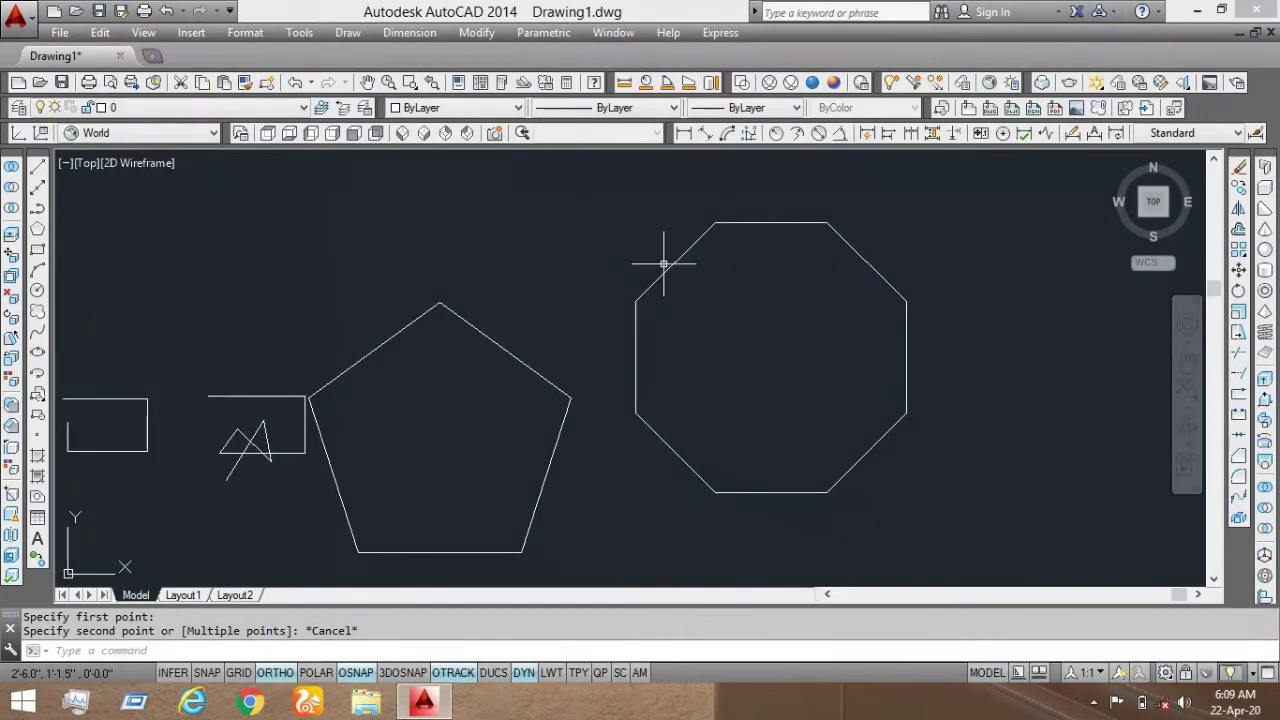
{"action": "middle_click_drag", "start_coordinate": [726, 327], "coordinate": [653, 272]}
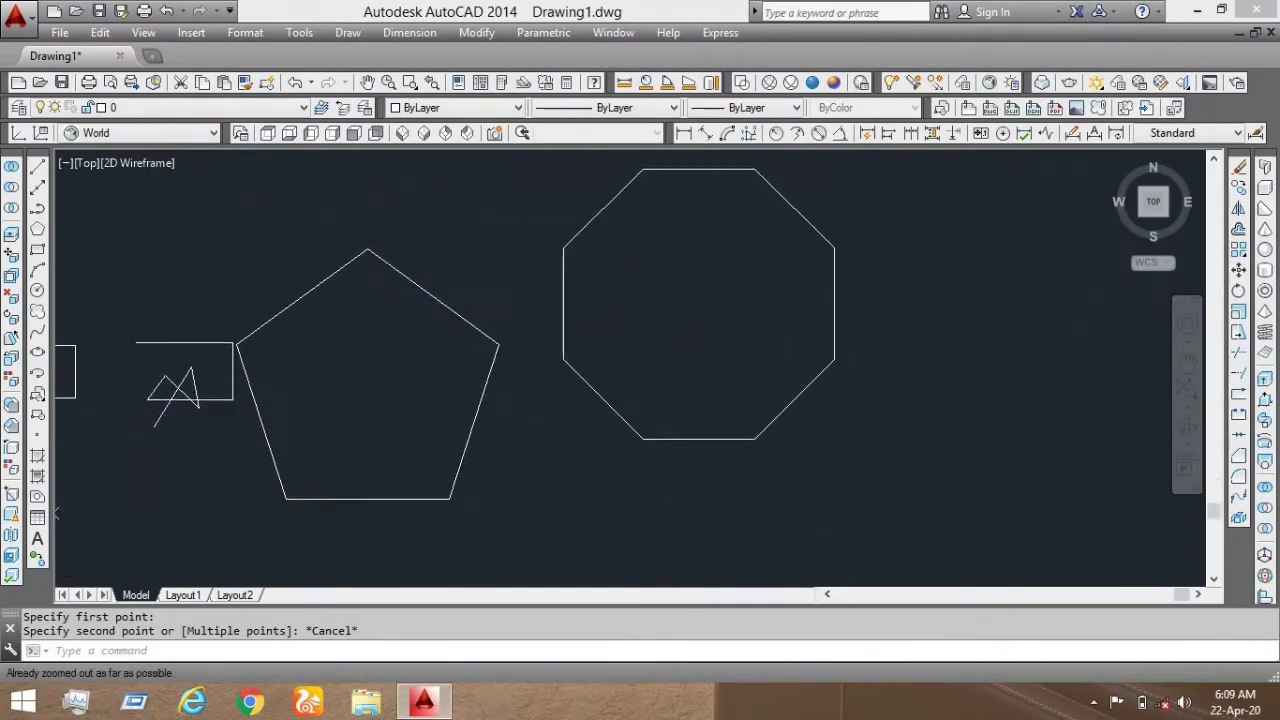
{"action": "left_click", "coordinate": [38, 252]}
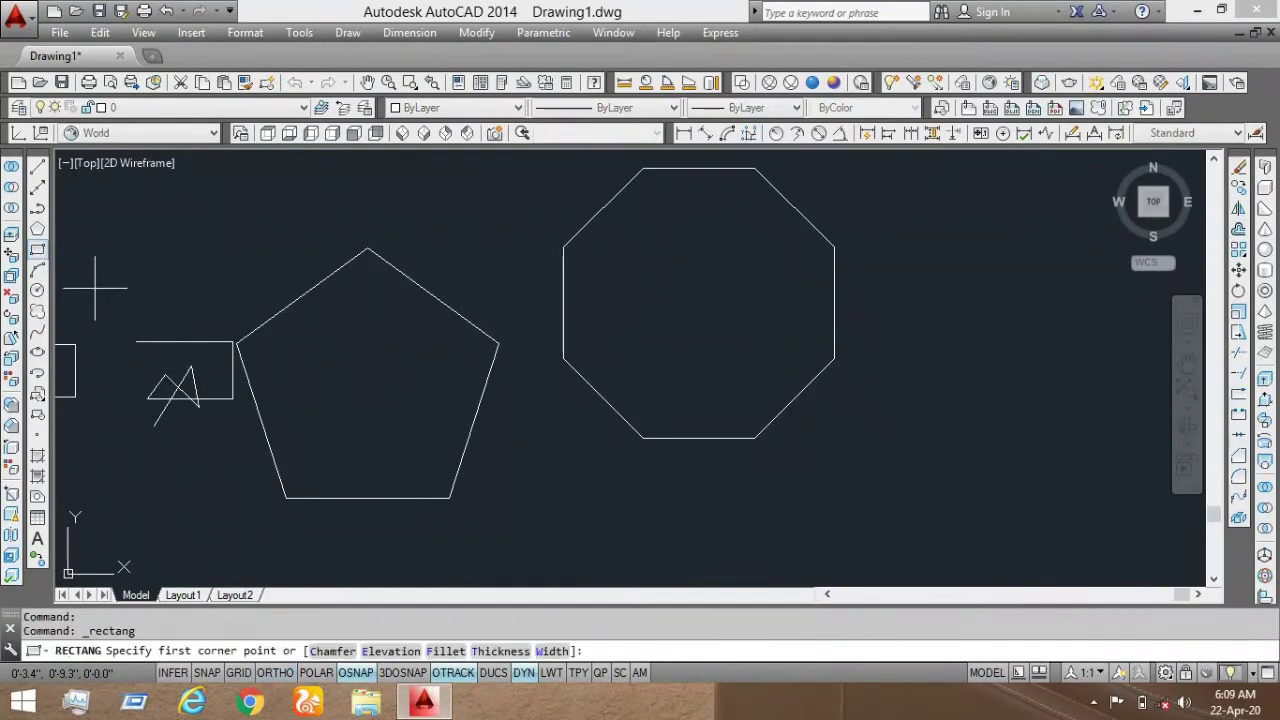
{"action": "left_click", "coordinate": [931, 265]}
{"action": "left_click", "coordinate": [1034, 358]}
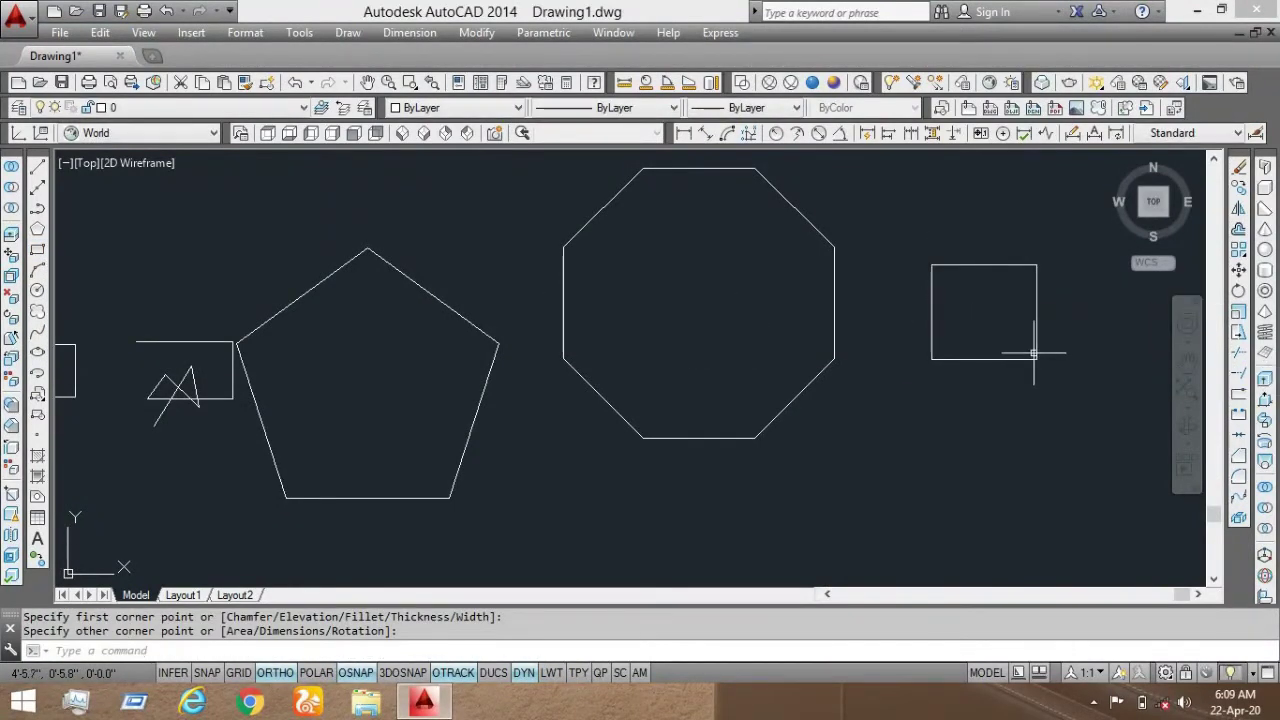
{"action": "middle_click_drag", "start_coordinate": [993, 409], "coordinate": [940, 337]}
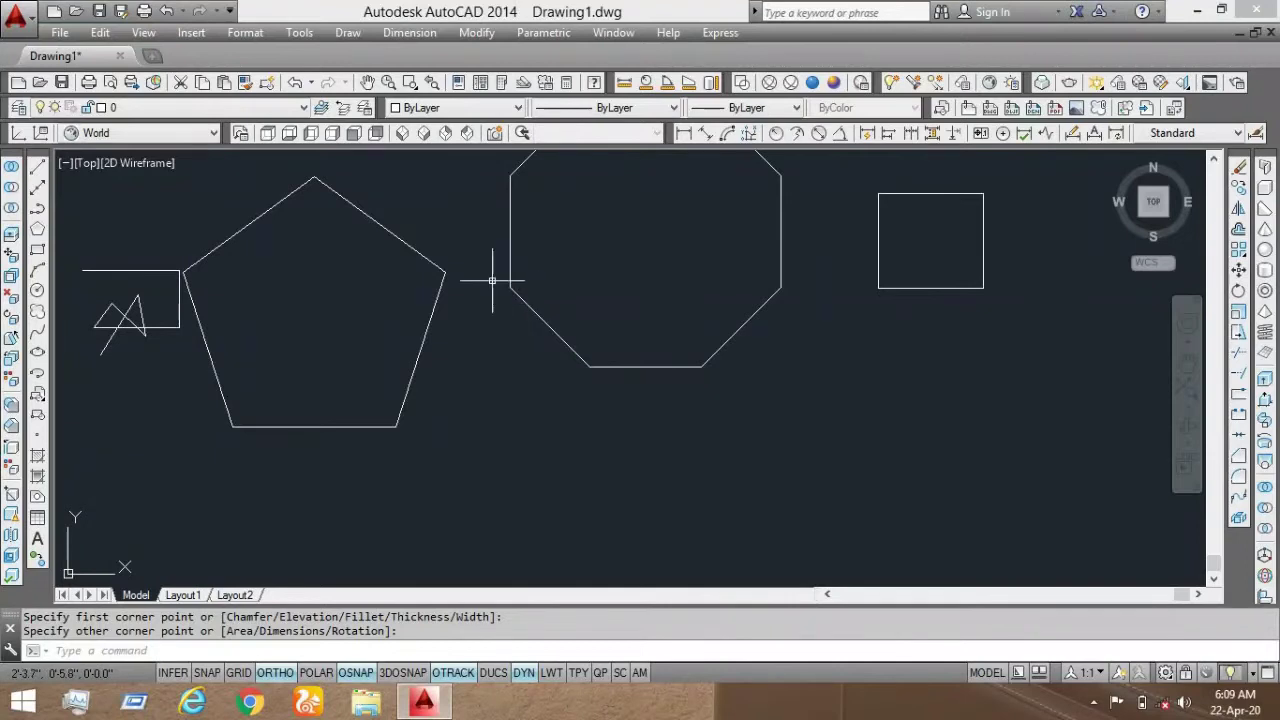
{"action": "left_click", "coordinate": [38, 251]}
{"action": "left_click", "coordinate": [757, 362]}
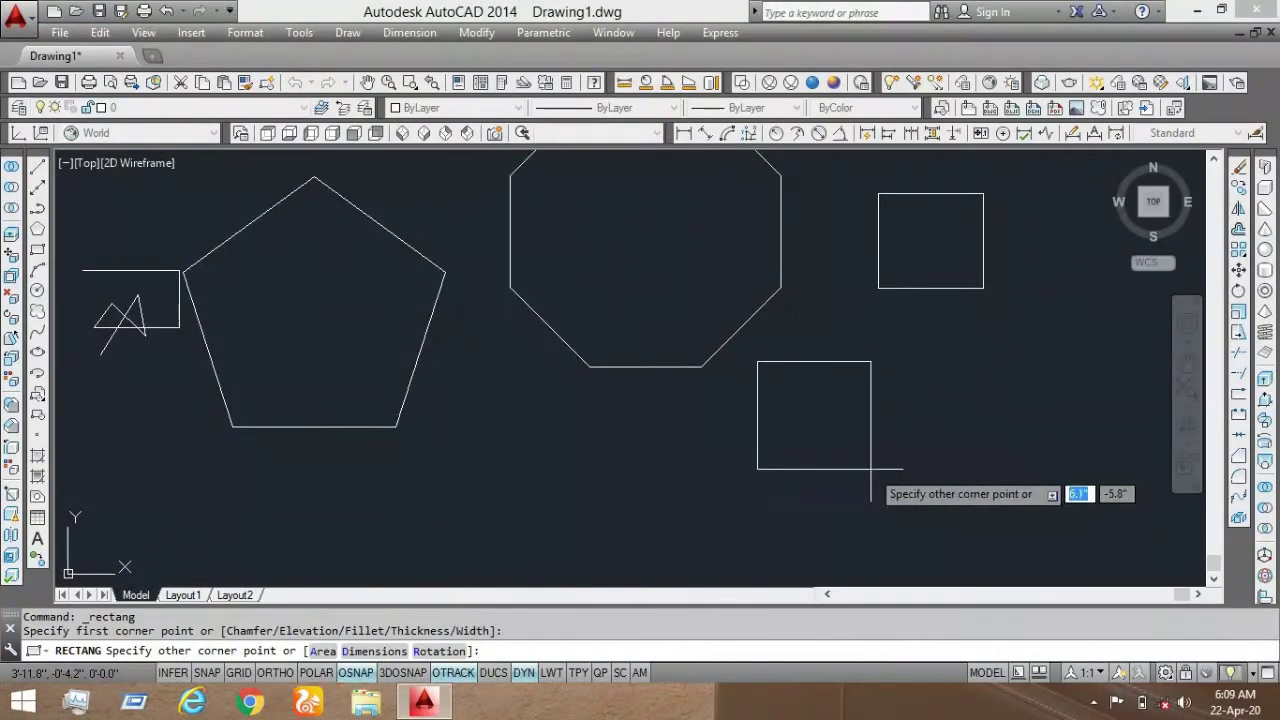
{"action": "key", "text": "Escape"}
Step: Draw a rectangle below the small one with the Dimensions option, length 1' and width 2', extending down and right from its first corner
{"action": "left_click", "coordinate": [38, 251]}
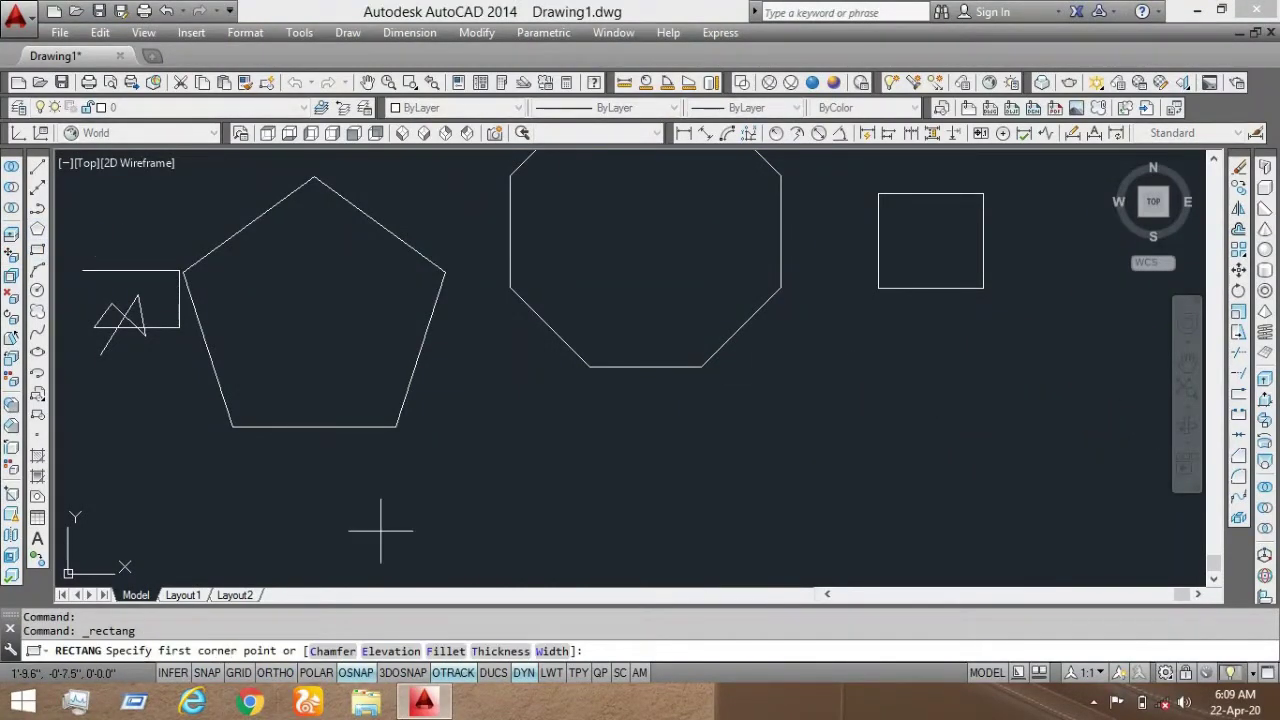
{"action": "left_click", "coordinate": [792, 377]}
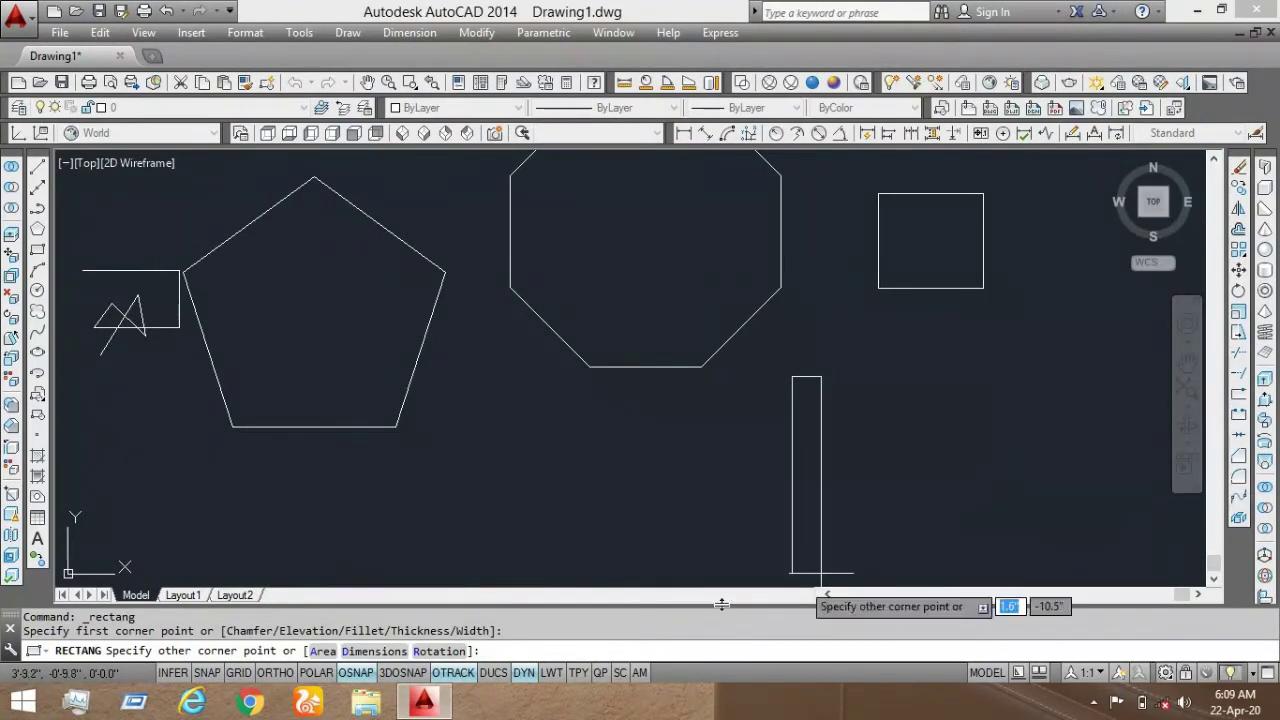
{"action": "left_click", "coordinate": [366, 652]}
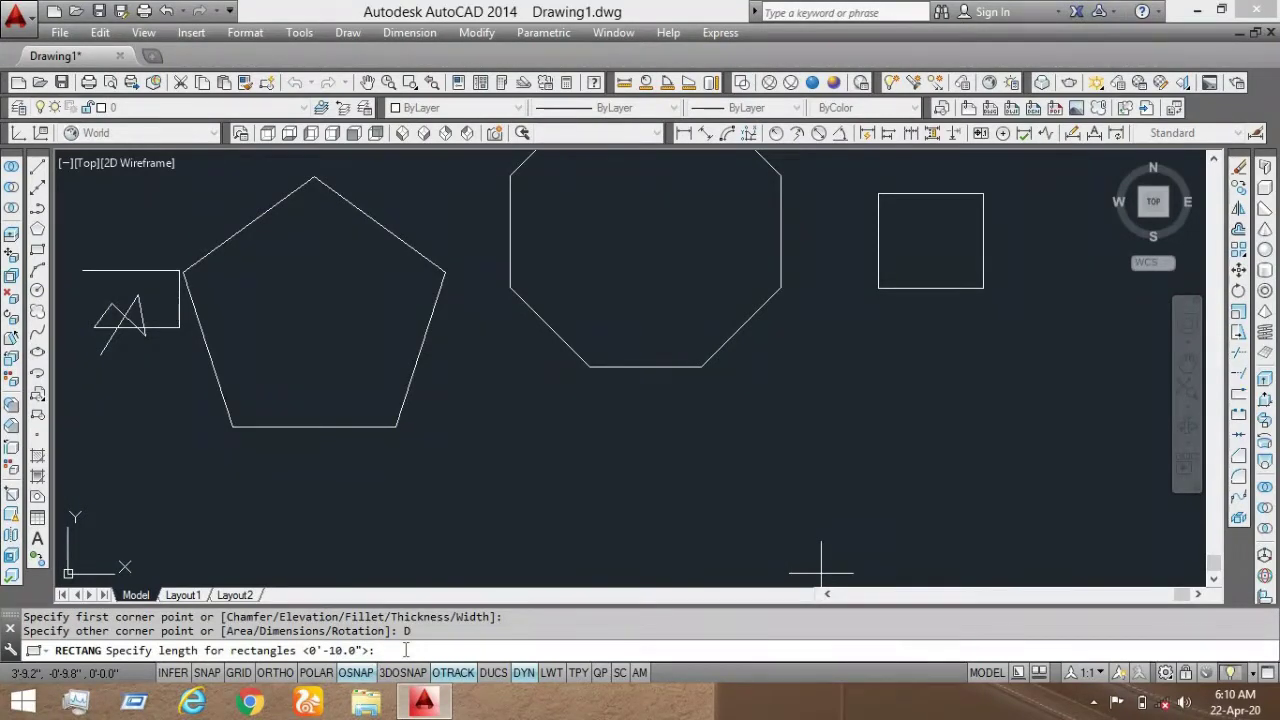
{"action": "type", "text": "1'"}
{"action": "key", "text": "Return"}
{"action": "type", "text": "2'"}
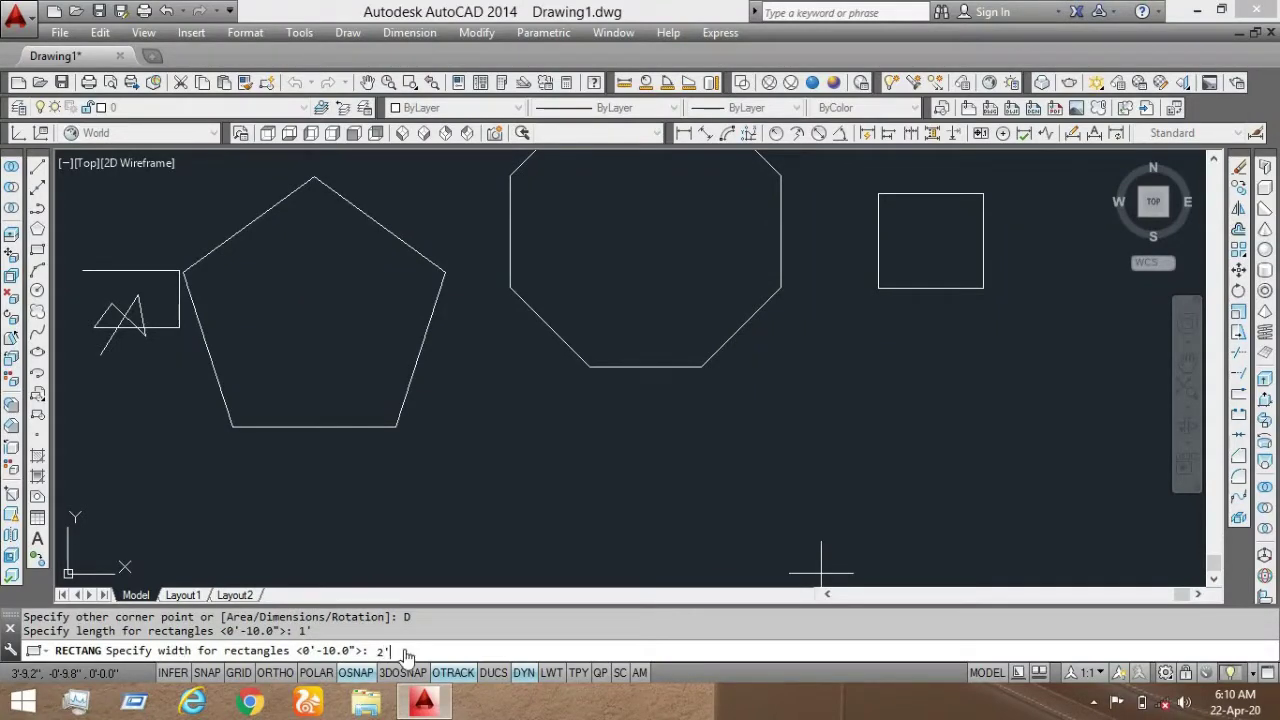
{"action": "key", "text": "Return"}
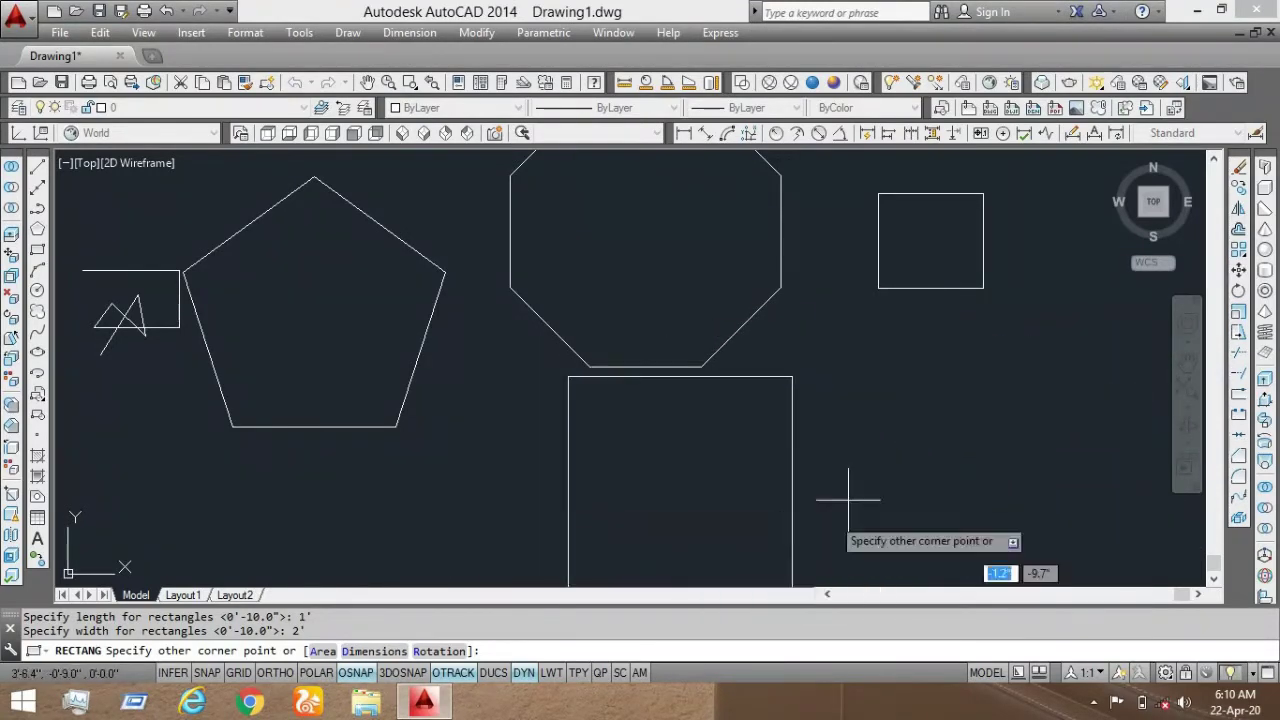
{"action": "left_click", "coordinate": [845, 420]}
Step: View the whole drawing from the top and frame the tall rectangle with free space beside it
{"action": "middle_click_drag", "start_coordinate": [863, 514], "coordinate": [857, 368]}
{"action": "scroll", "coordinate": [752, 372], "scroll_direction": "down", "scroll_amount": 2}
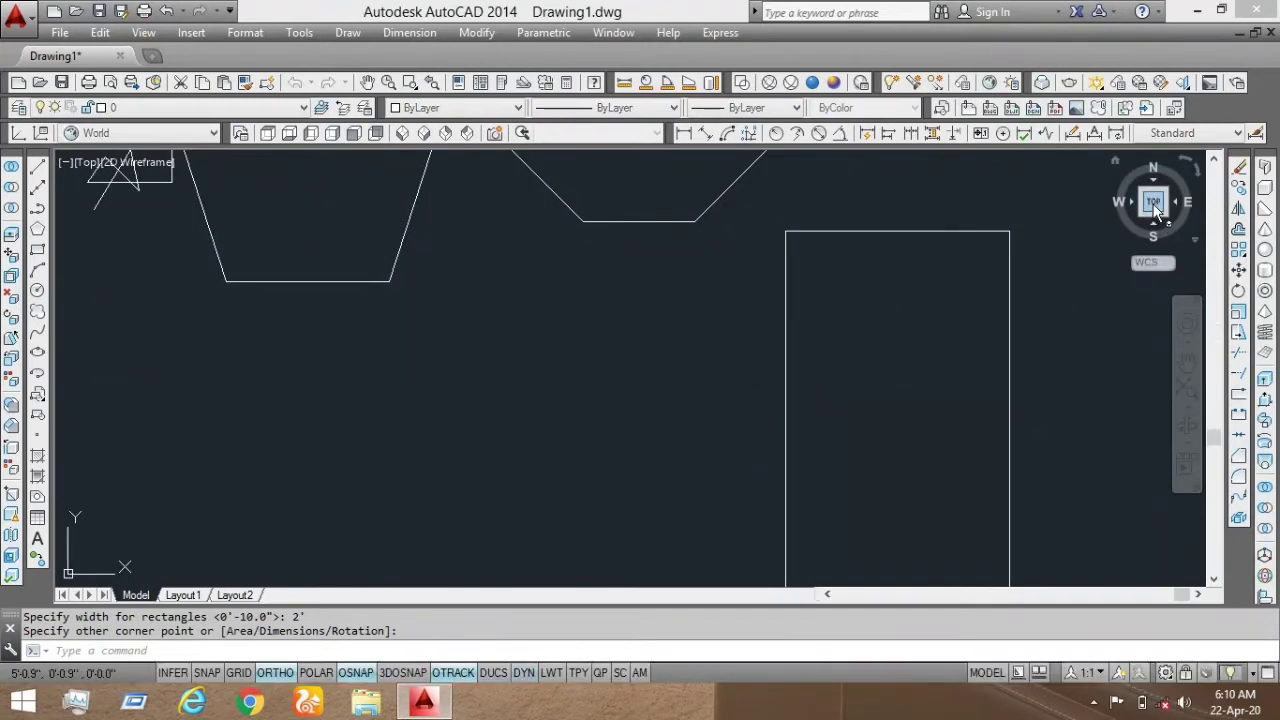
{"action": "left_click", "coordinate": [1155, 205]}
{"action": "scroll", "coordinate": [696, 381], "scroll_direction": "up", "scroll_amount": 2}
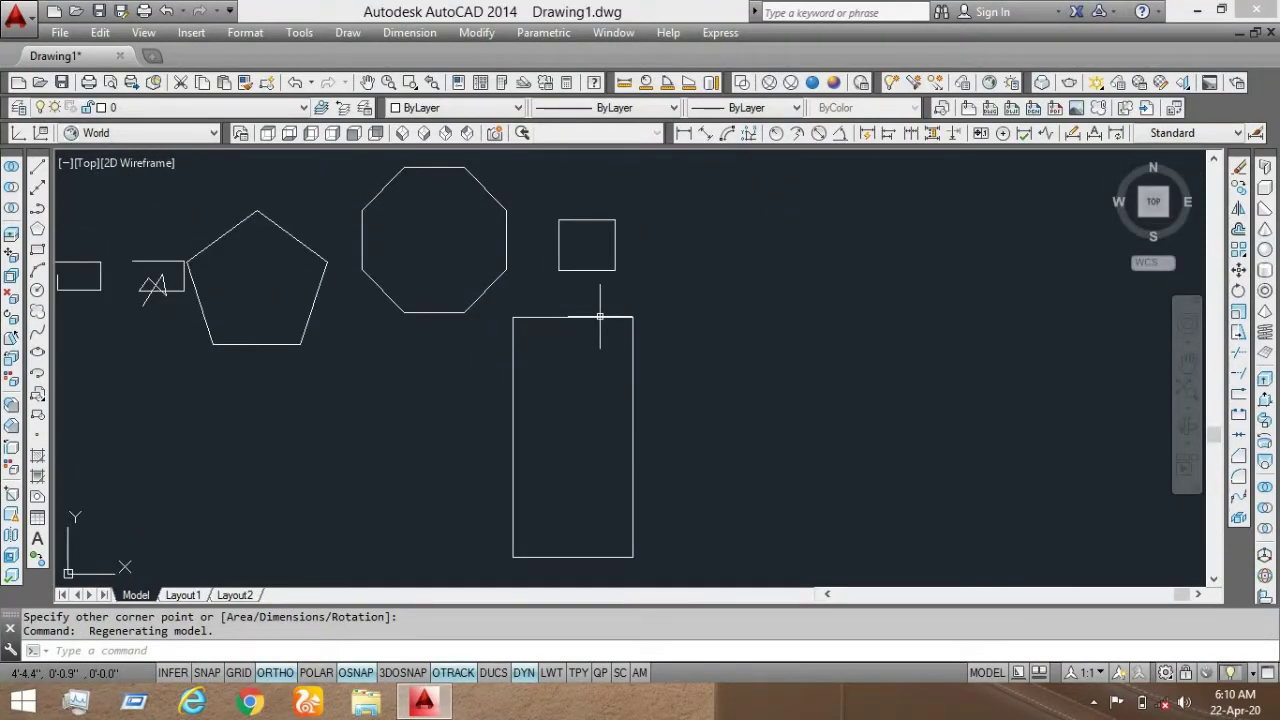
{"action": "middle_click_drag", "start_coordinate": [600, 317], "coordinate": [530, 221]}
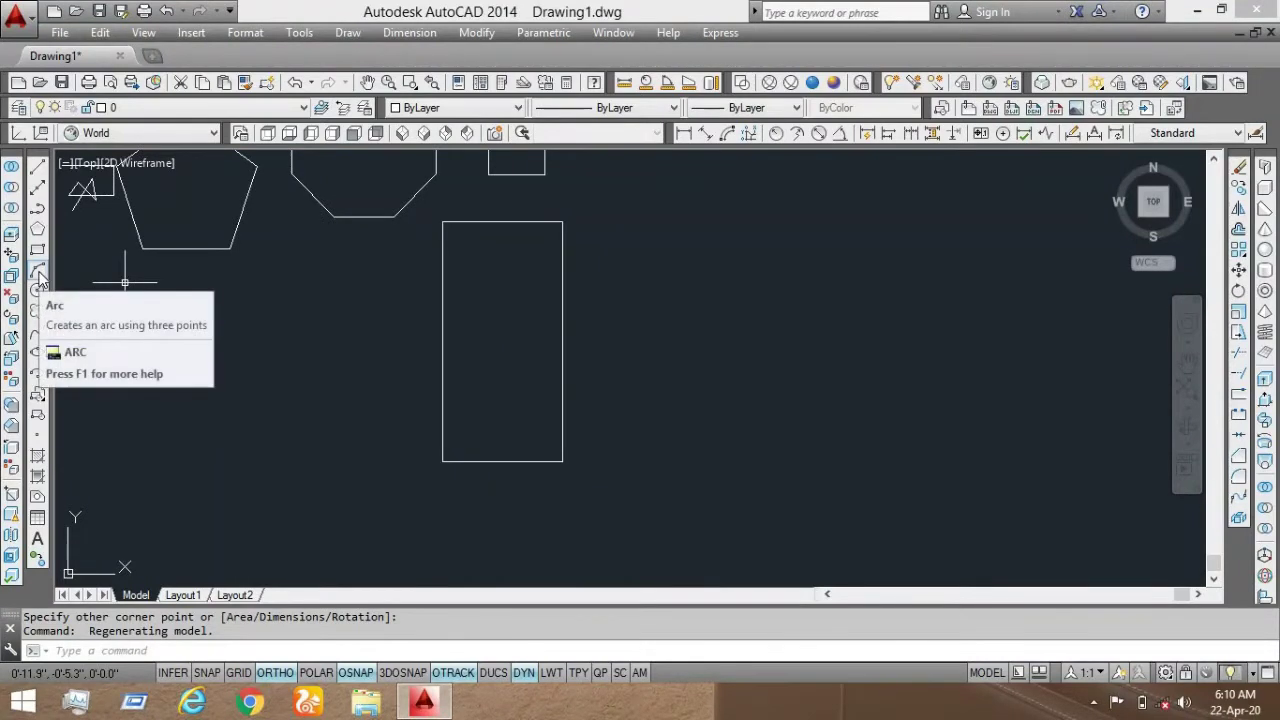
Step: Draw a freehand three-point arc with Ortho off, bulging upward from below the pentagon and ending inside the tall rectangle
{"action": "left_click", "coordinate": [38, 275]}
{"action": "left_click", "coordinate": [230, 384]}
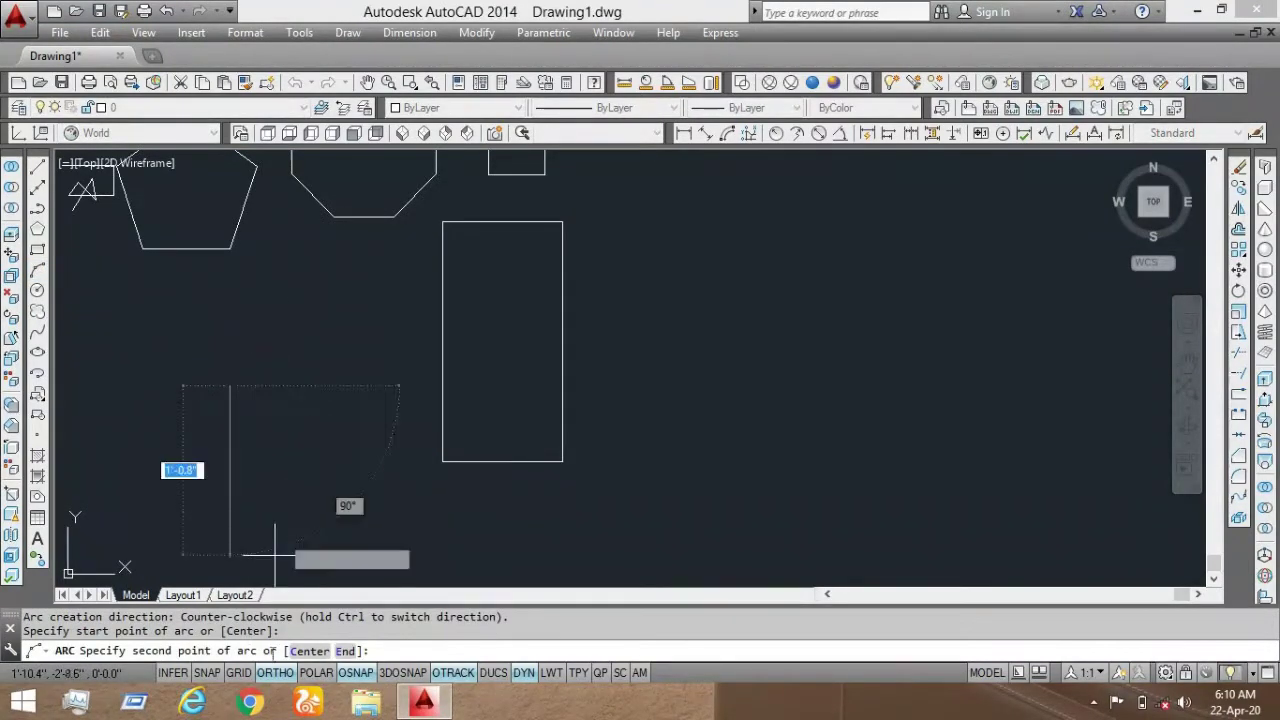
{"action": "left_click", "coordinate": [282, 675]}
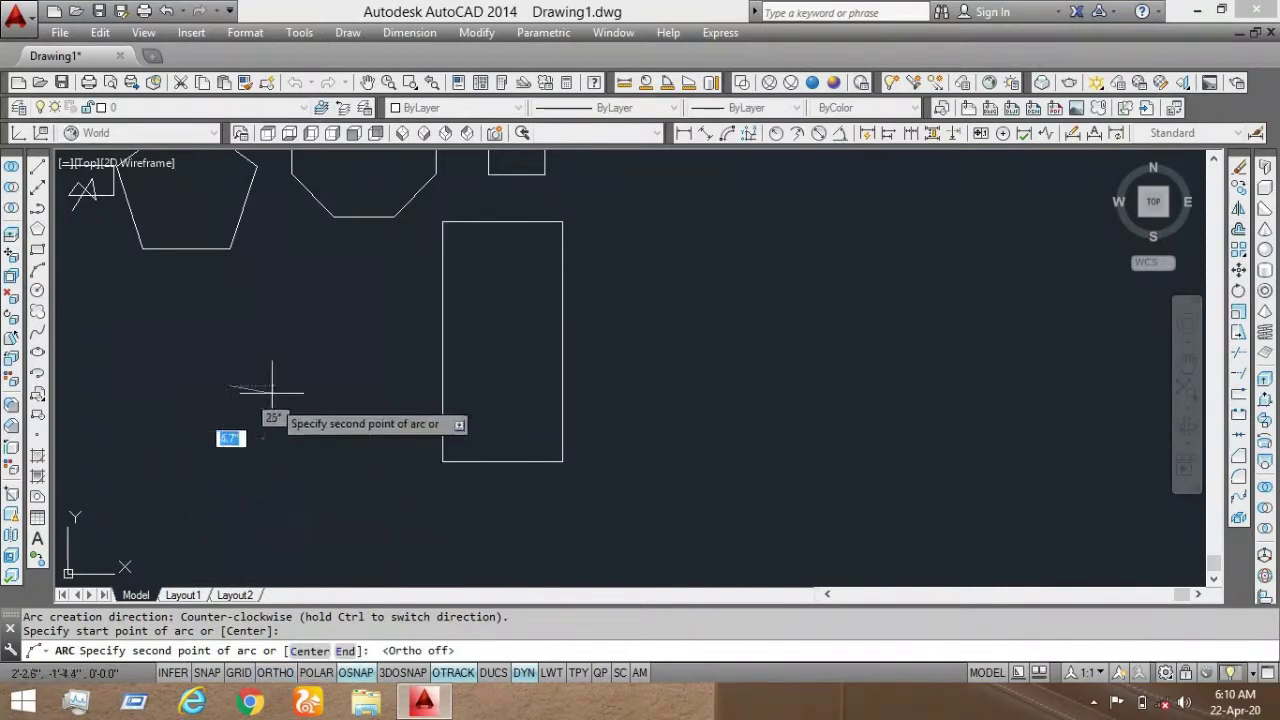
{"action": "left_click", "coordinate": [297, 310]}
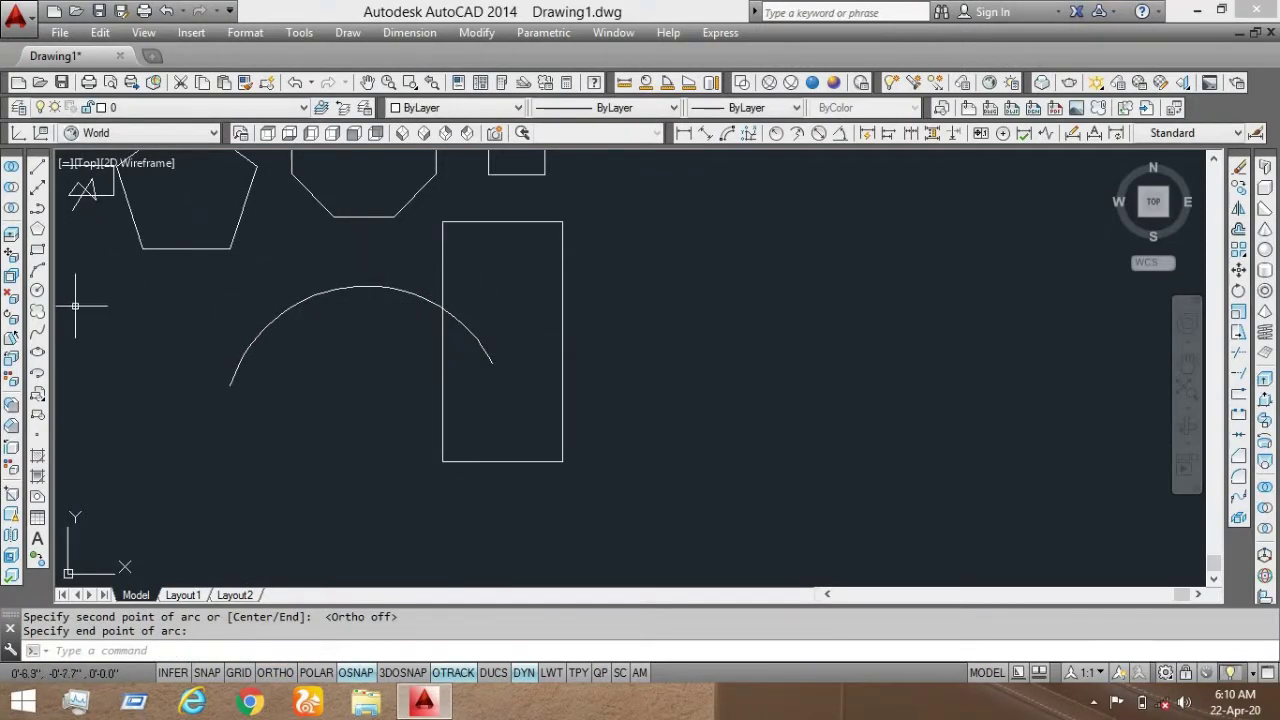
Step: Draw a Start, Center, End arc from inside the tall rectangle, curving below a center picked to the rectangle's right
{"action": "left_click", "coordinate": [349, 33]}
{"action": "mouse_move", "coordinate": [436, 285]}
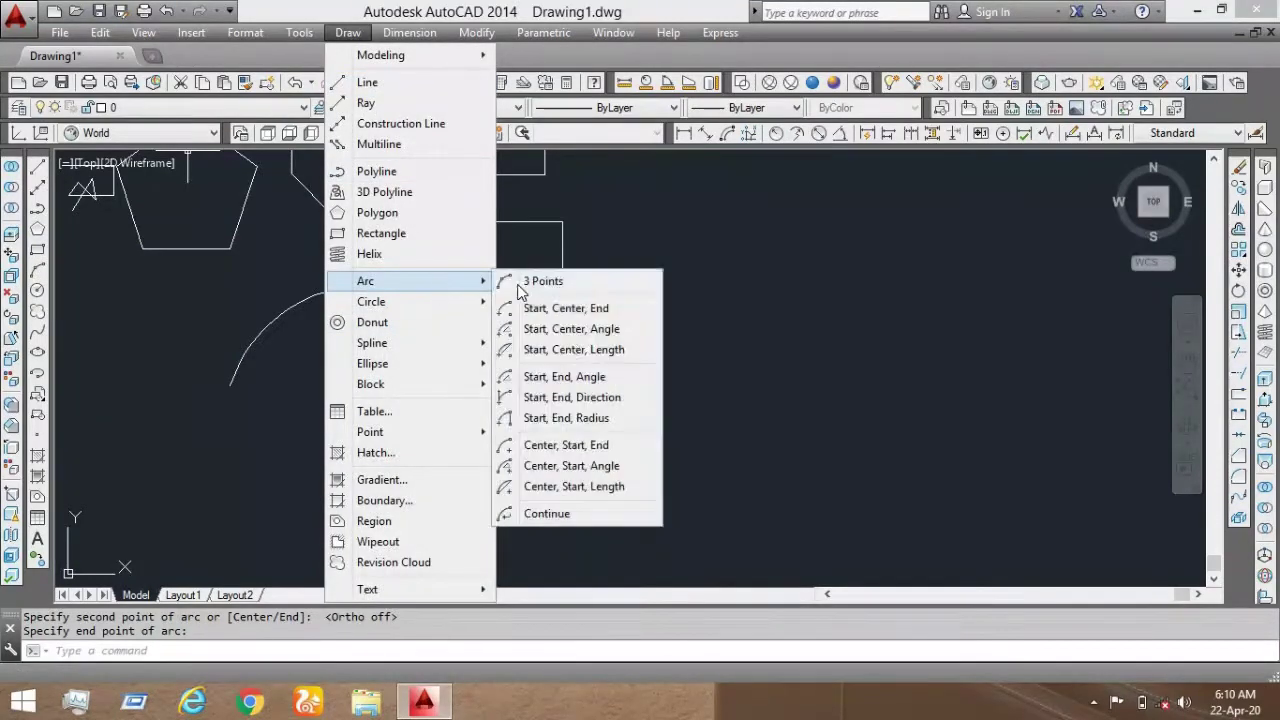
{"action": "left_click", "coordinate": [563, 316]}
{"action": "left_click", "coordinate": [502, 310]}
{"action": "left_click", "coordinate": [668, 244]}
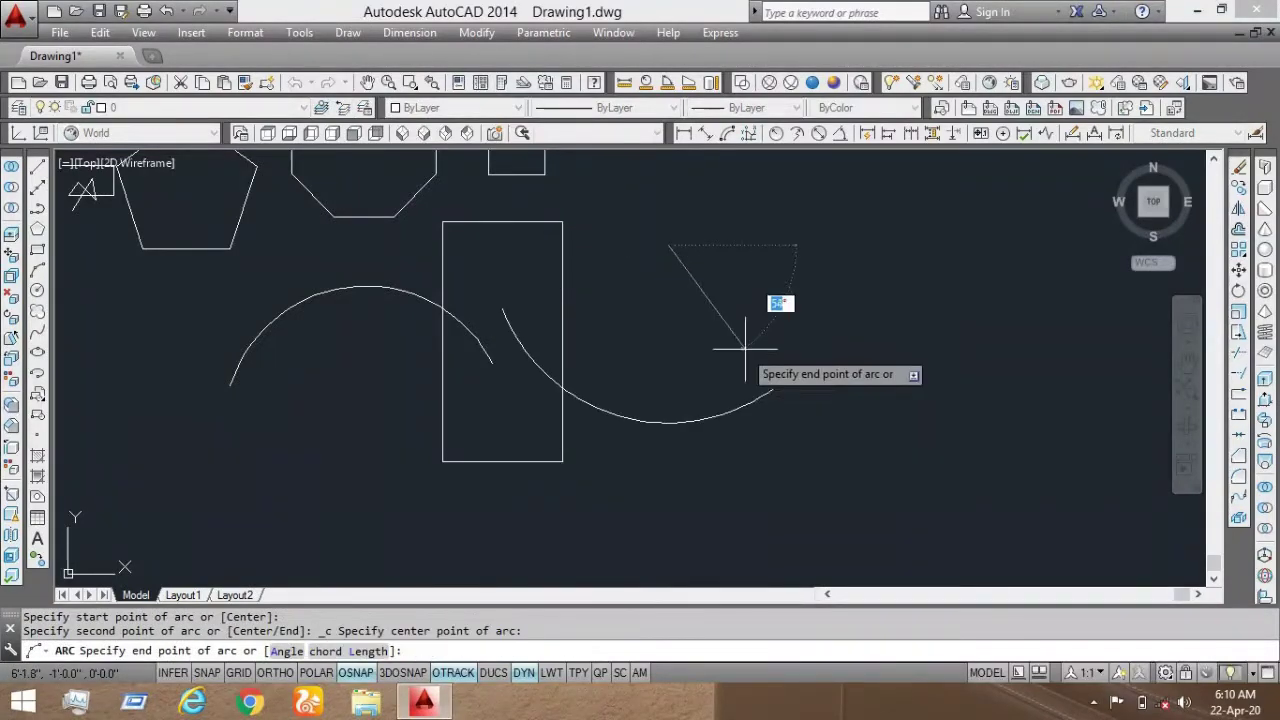
{"action": "left_click", "coordinate": [745, 349]}
Step: Draw a Start, Center, Angle arc starting just right of the tall rectangle, with an included angle of 180
{"action": "left_click", "coordinate": [348, 32]}
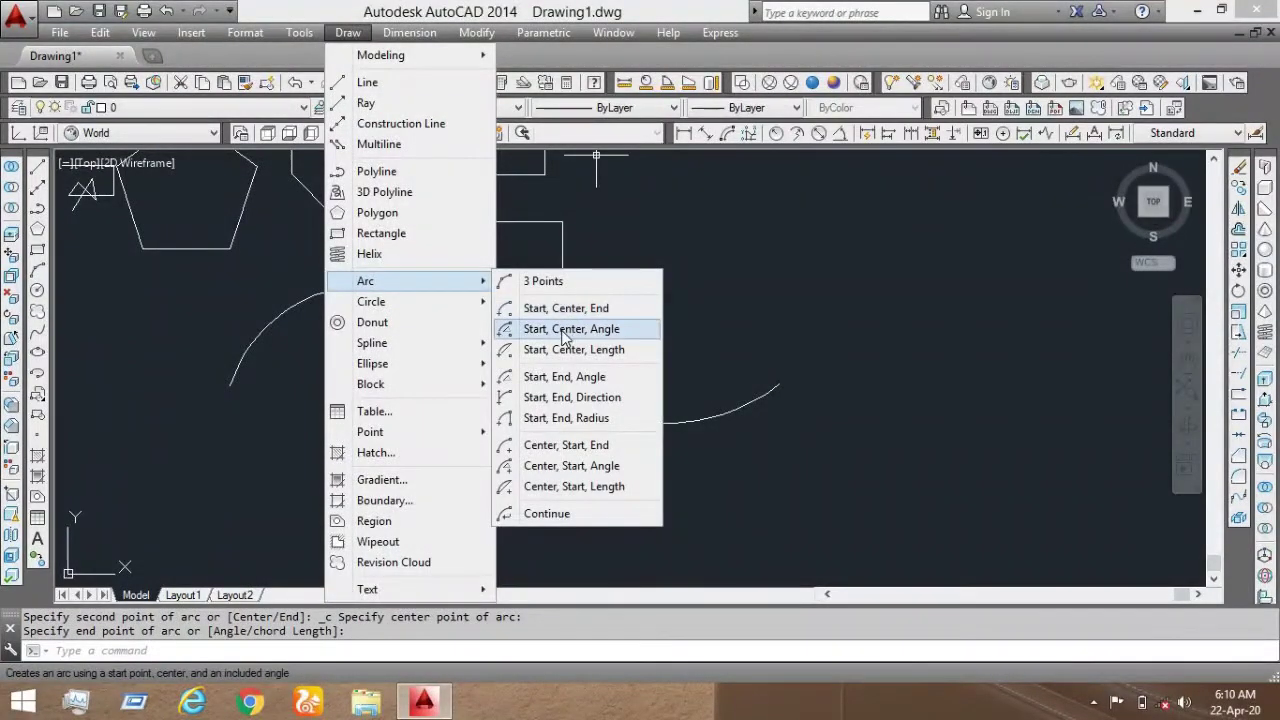
{"action": "left_click", "coordinate": [563, 338]}
{"action": "left_click", "coordinate": [603, 282]}
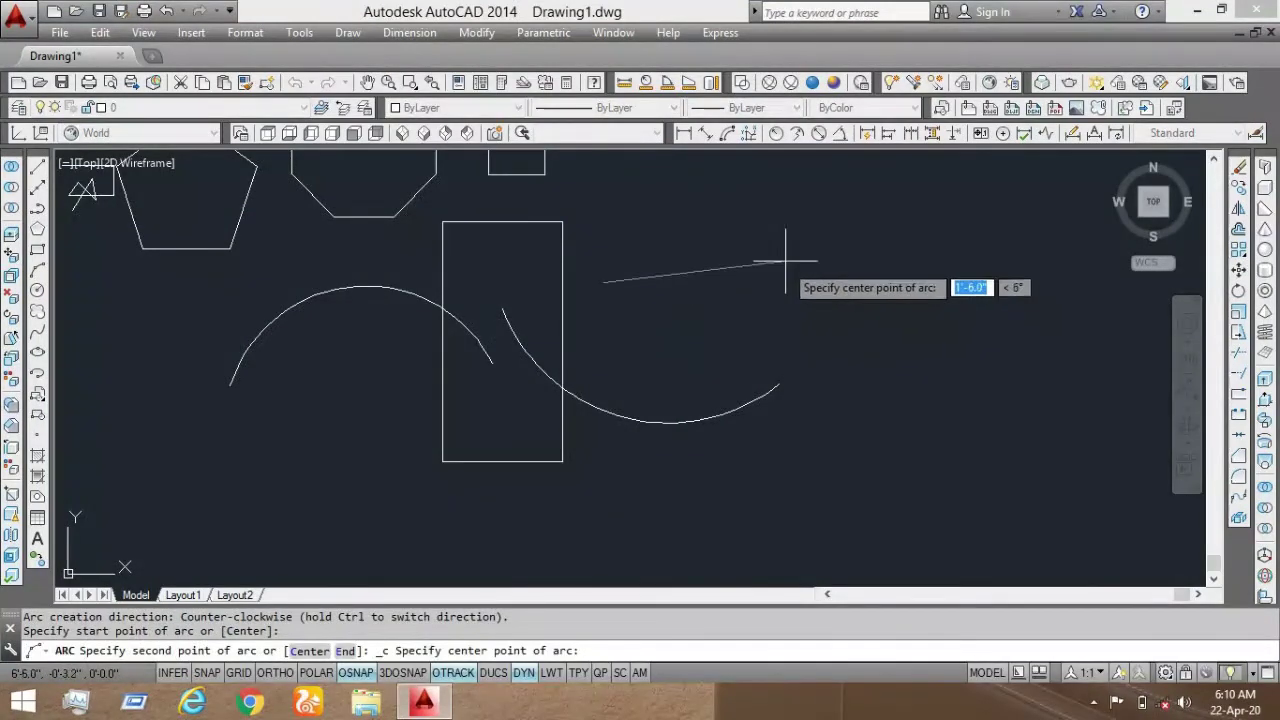
{"action": "left_click", "coordinate": [798, 242]}
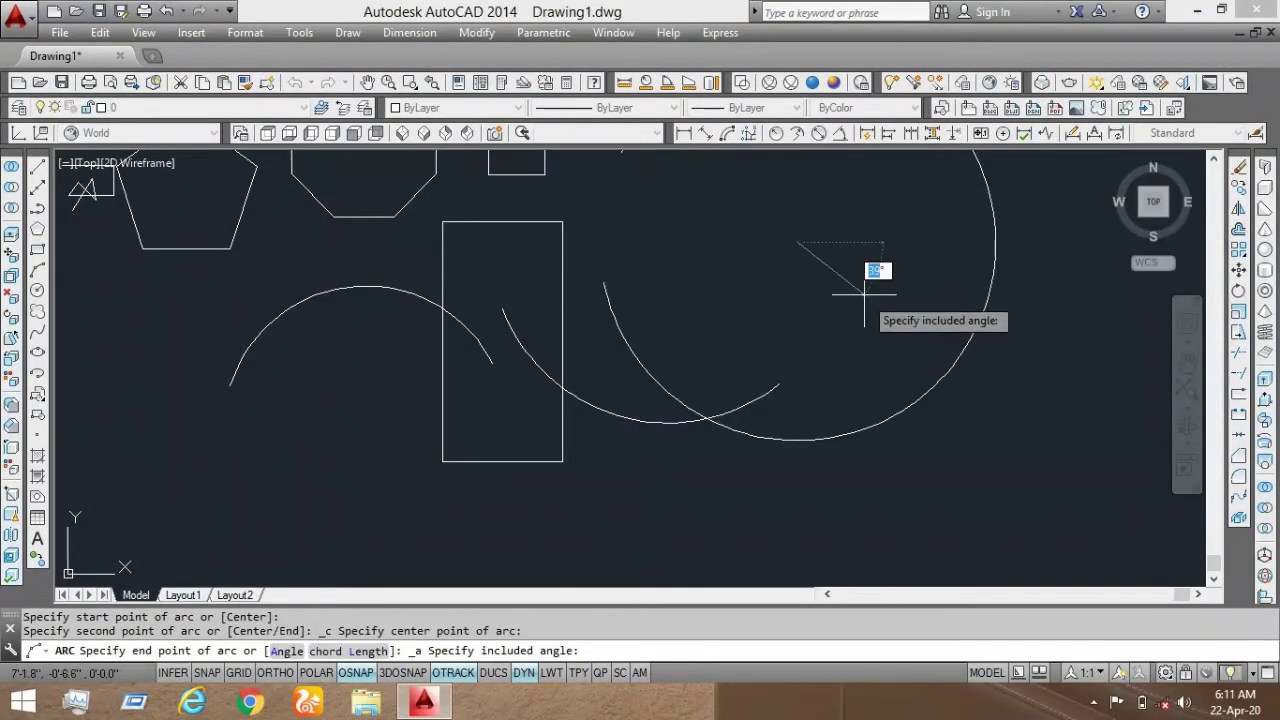
{"action": "scroll", "coordinate": [862, 300], "scroll_direction": "down", "scroll_amount": 5}
{"action": "scroll", "coordinate": [634, 429], "scroll_direction": "up", "scroll_amount": 5}
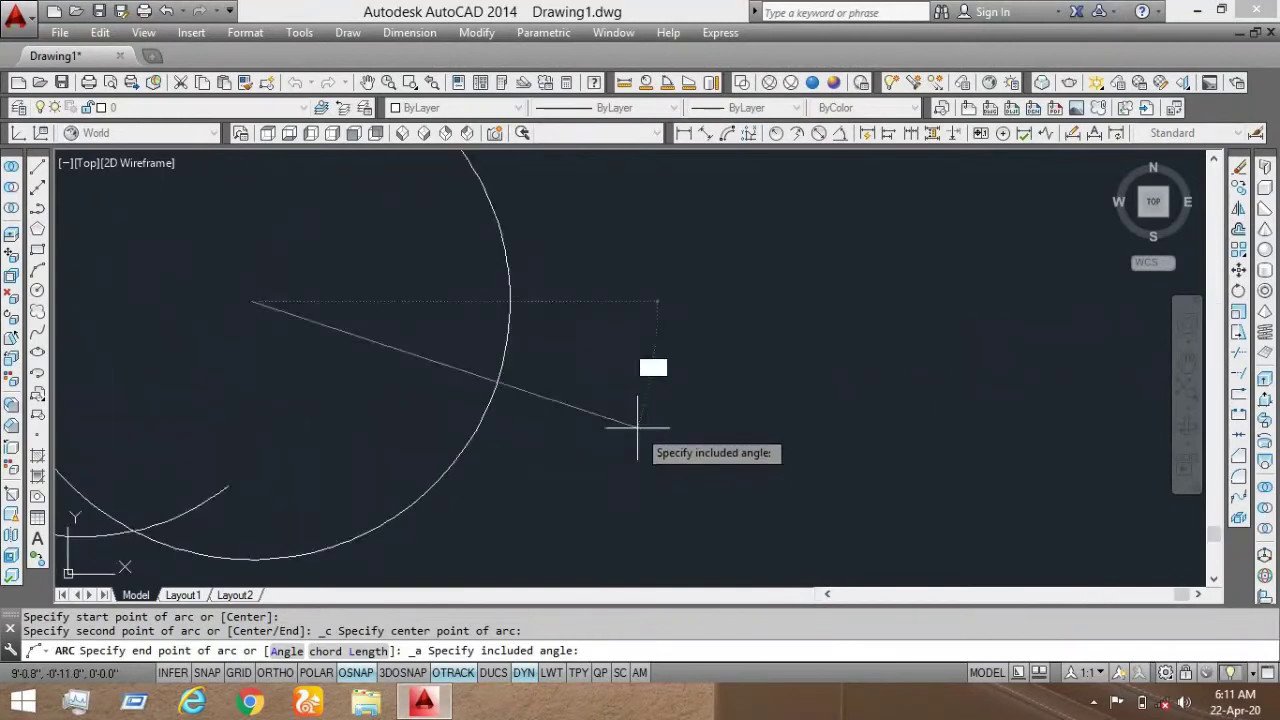
{"action": "type", "text": "180"}
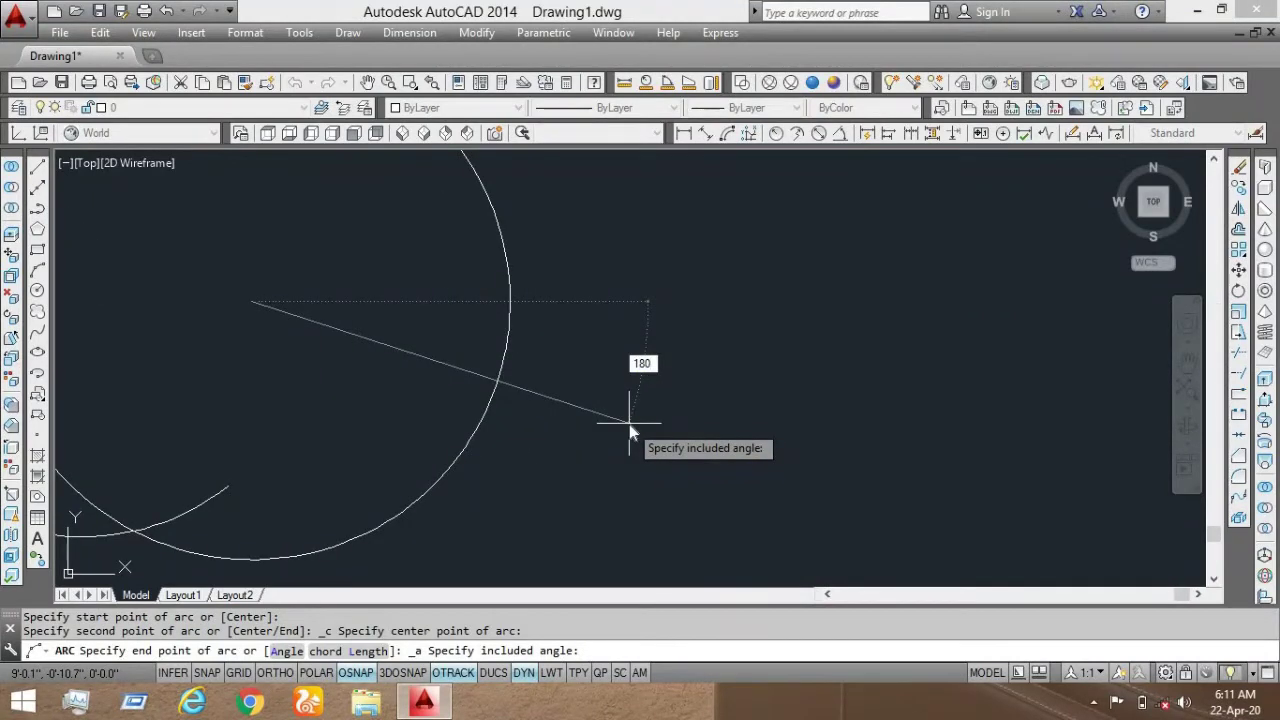
{"action": "key", "text": "Return"}
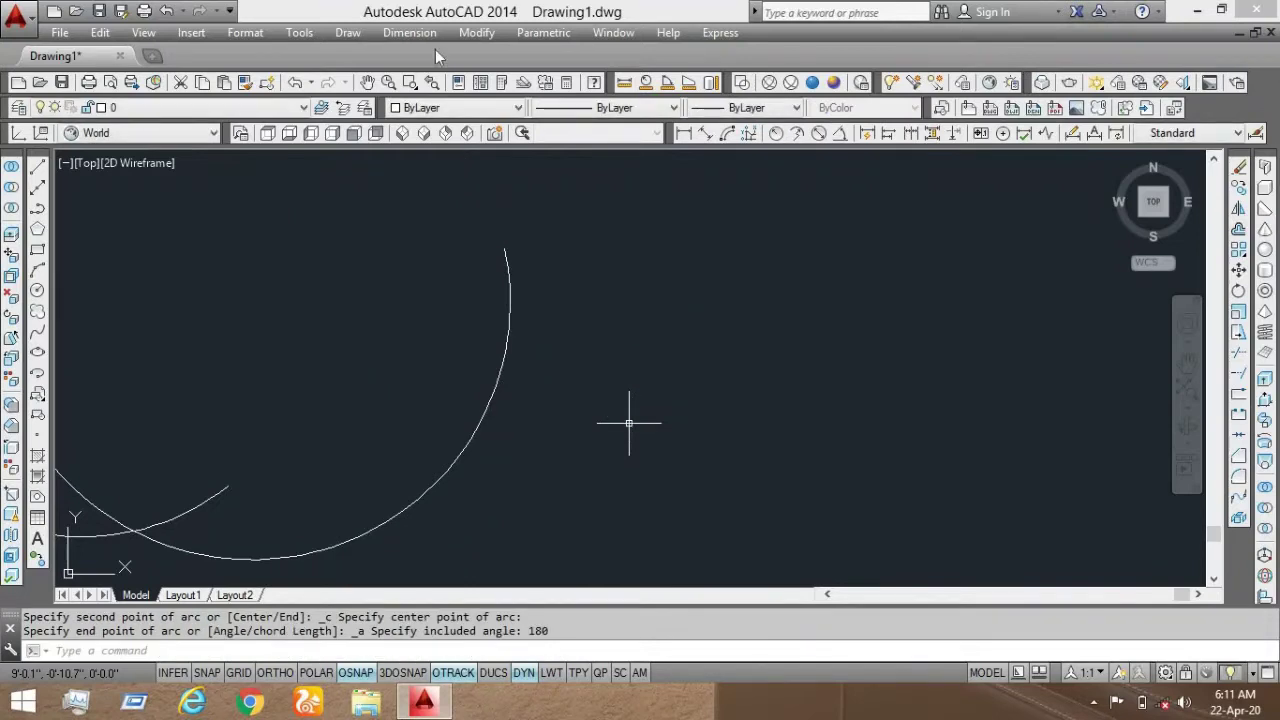
Step: Draw a Start, Center, Length arc in the free space right of the 180-degree arc, picking the chord length freehand
{"action": "scroll", "coordinate": [575, 153], "scroll_direction": "down", "scroll_amount": 4}
{"action": "middle_click_drag", "start_coordinate": [509, 197], "coordinate": [574, 224]}
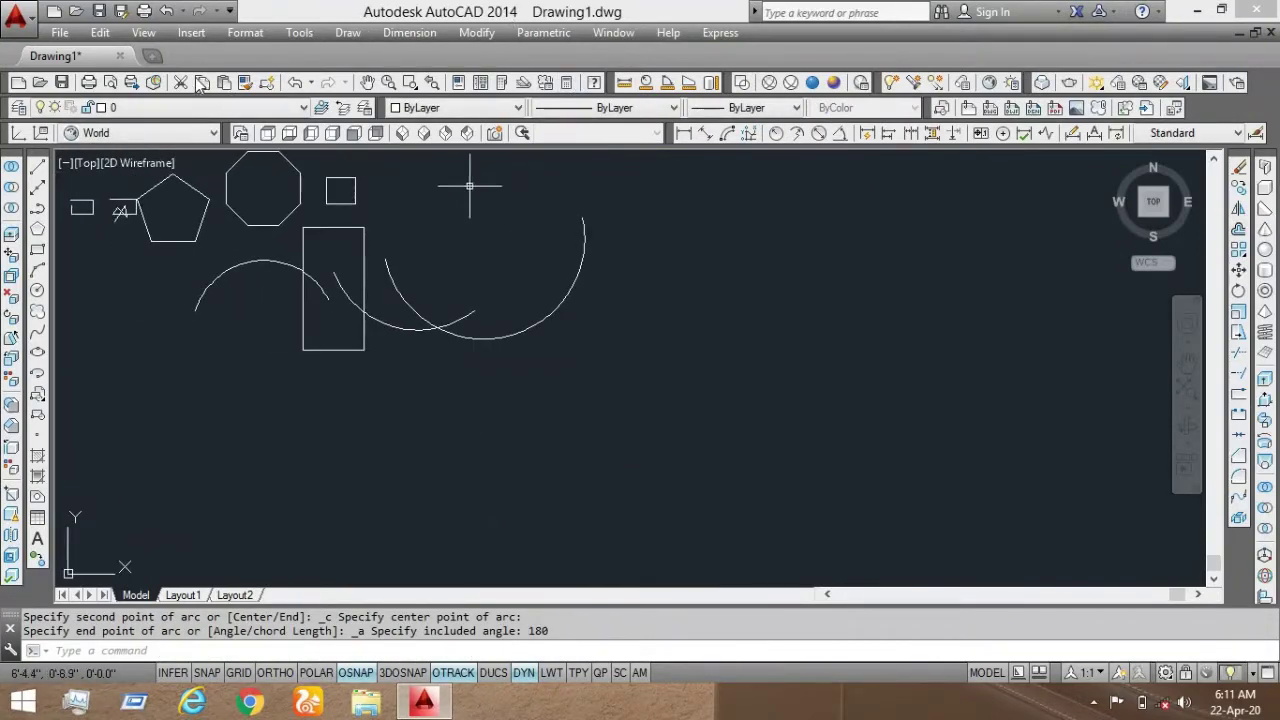
{"action": "left_click", "coordinate": [345, 33]}
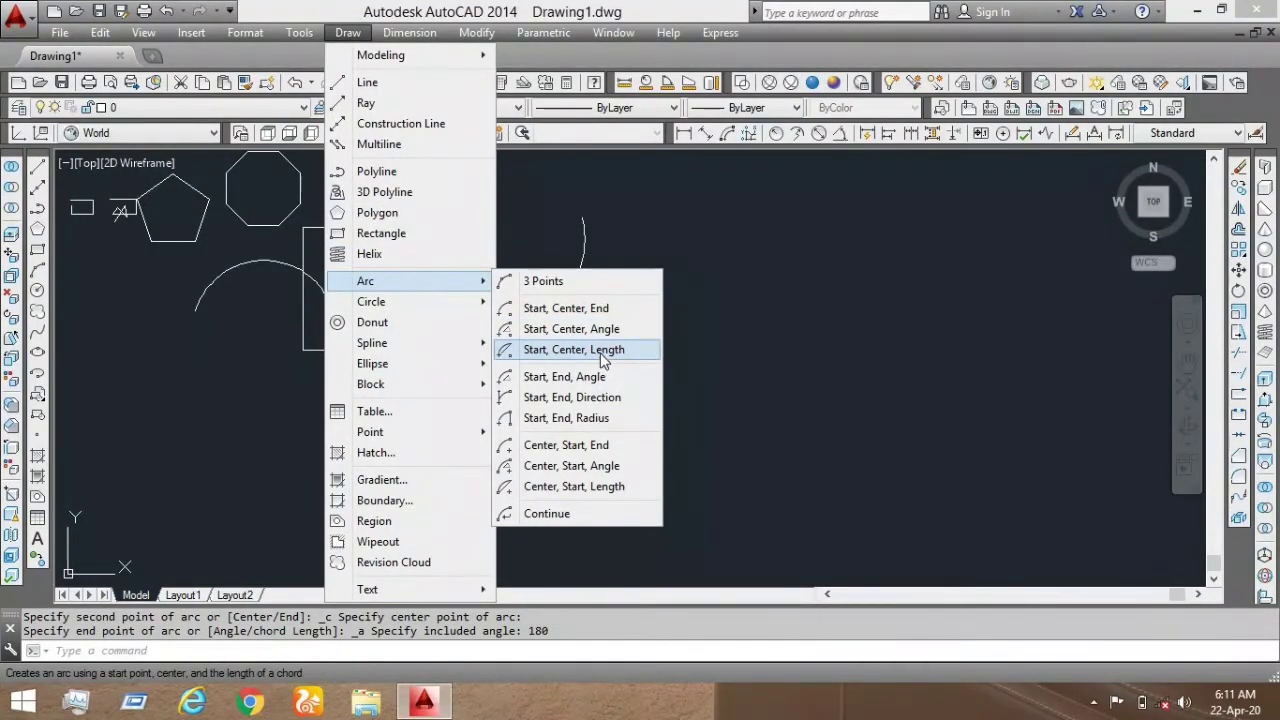
{"action": "left_click", "coordinate": [604, 360]}
{"action": "left_click", "coordinate": [656, 330]}
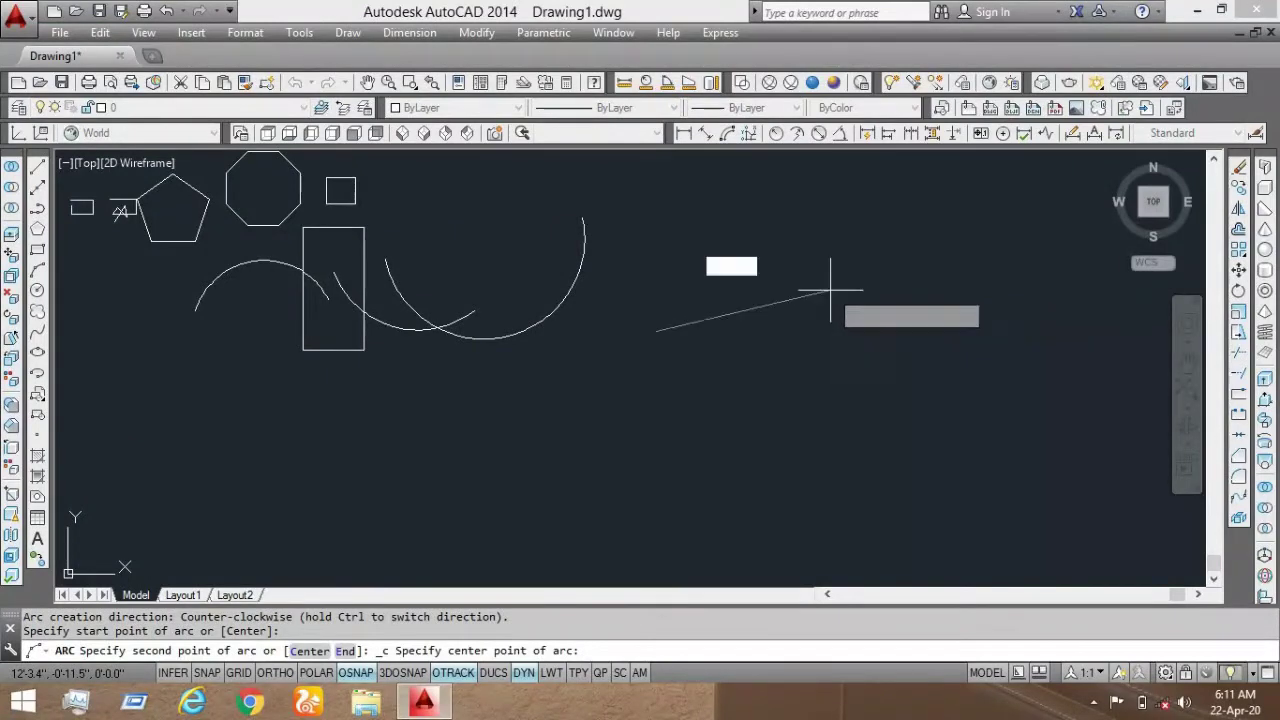
{"action": "left_click", "coordinate": [830, 290]}
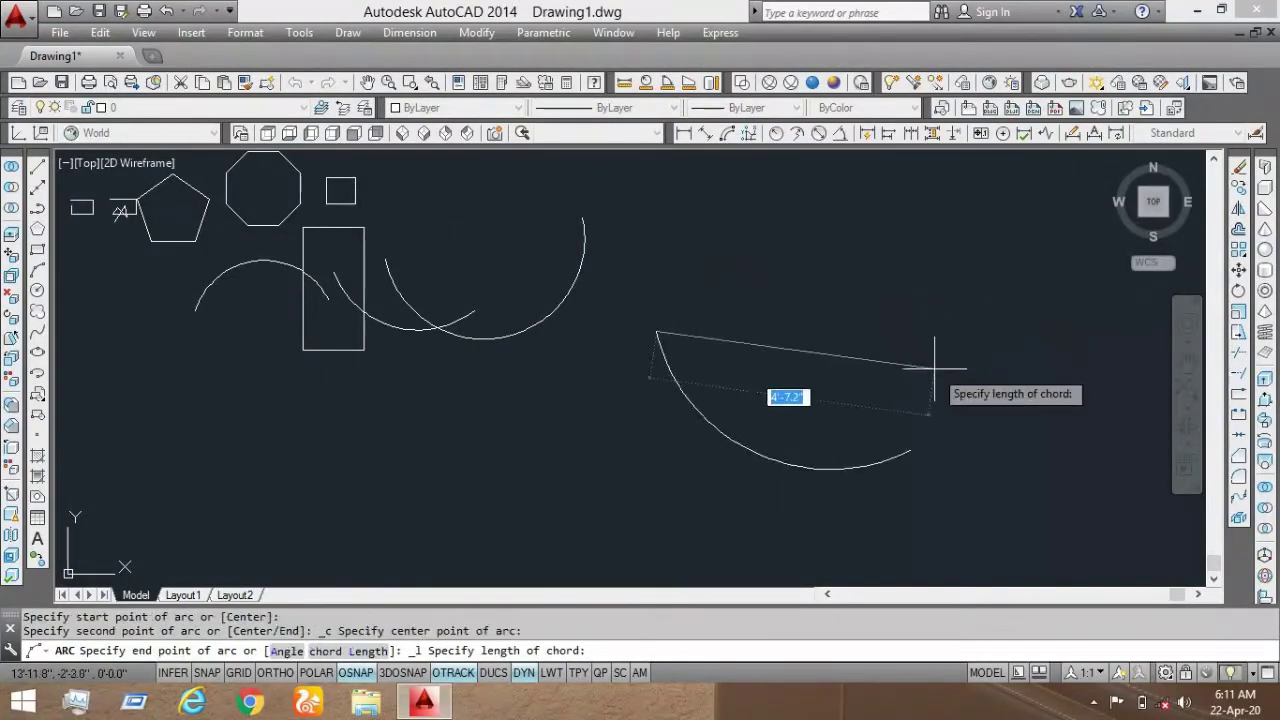
{"action": "left_click", "coordinate": [864, 345]}
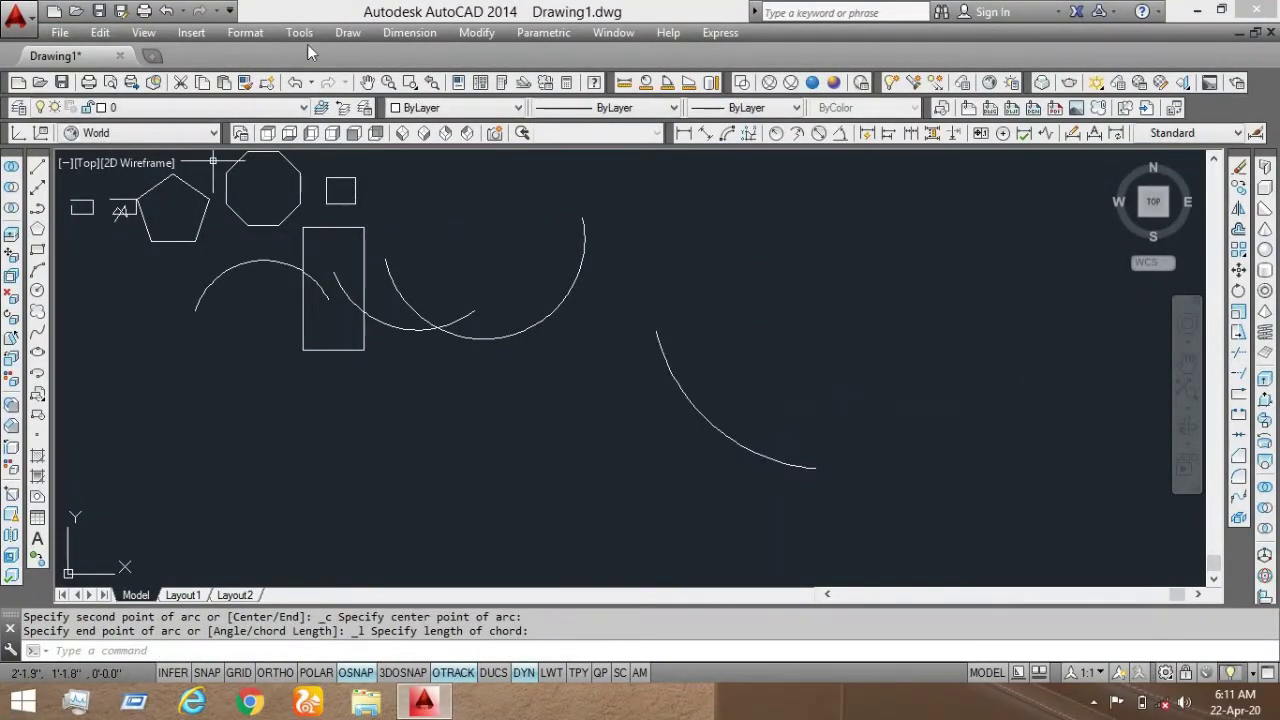
Step: Draw a Start, End, Direction arc above the chord-length arc, with the tangent direction pointing downward so it bulges down
{"action": "left_click", "coordinate": [347, 33]}
{"action": "mouse_move", "coordinate": [401, 280]}
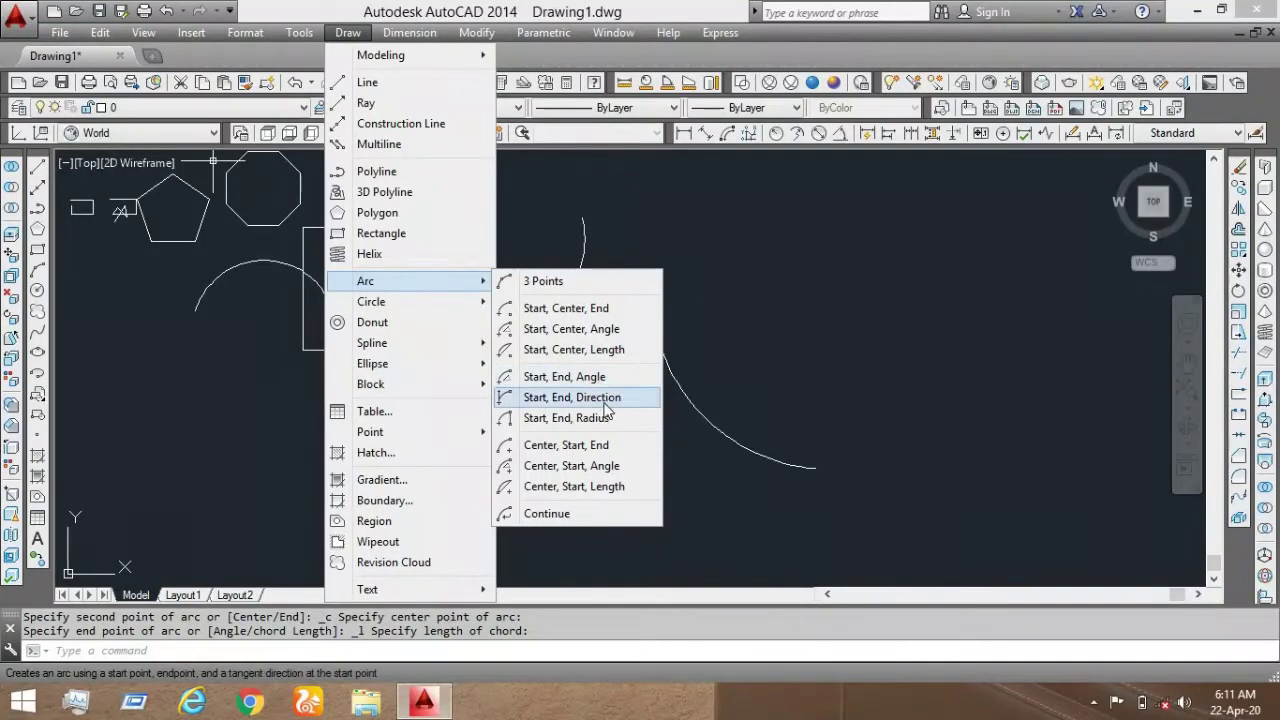
{"action": "left_click", "coordinate": [572, 397]}
{"action": "left_click", "coordinate": [718, 296]}
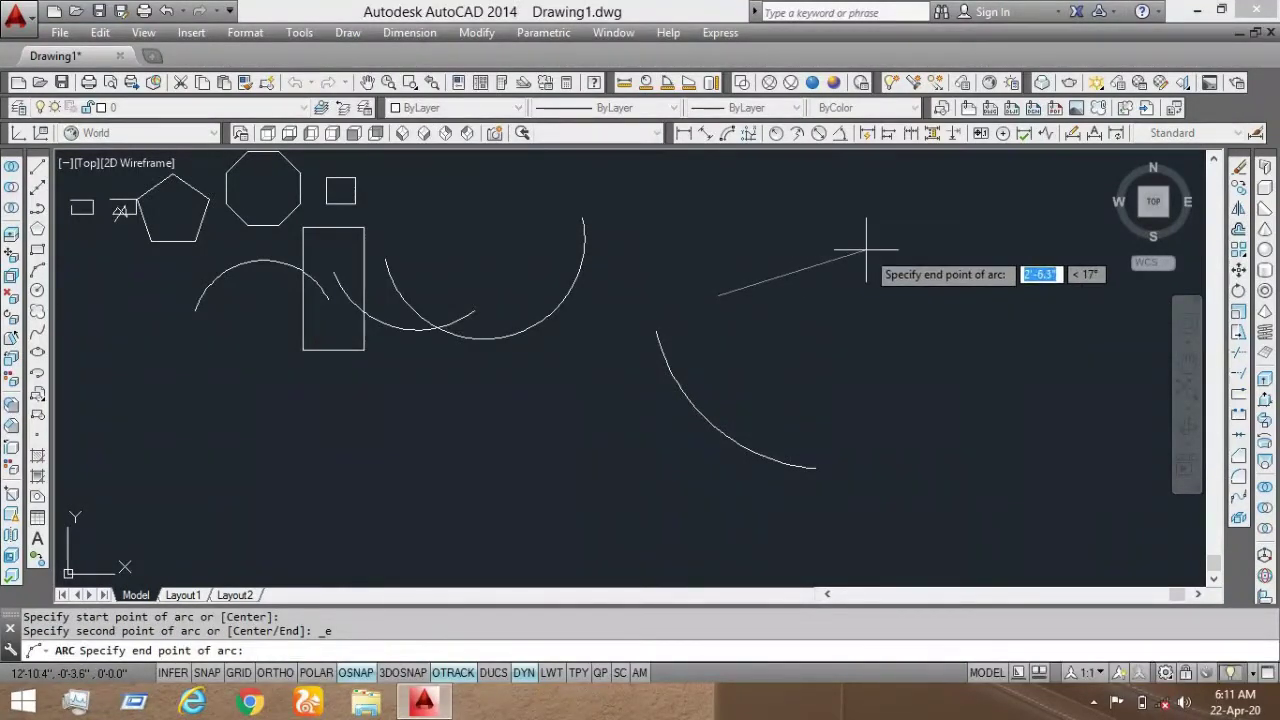
{"action": "left_click", "coordinate": [866, 250]}
{"action": "left_click", "coordinate": [832, 441]}
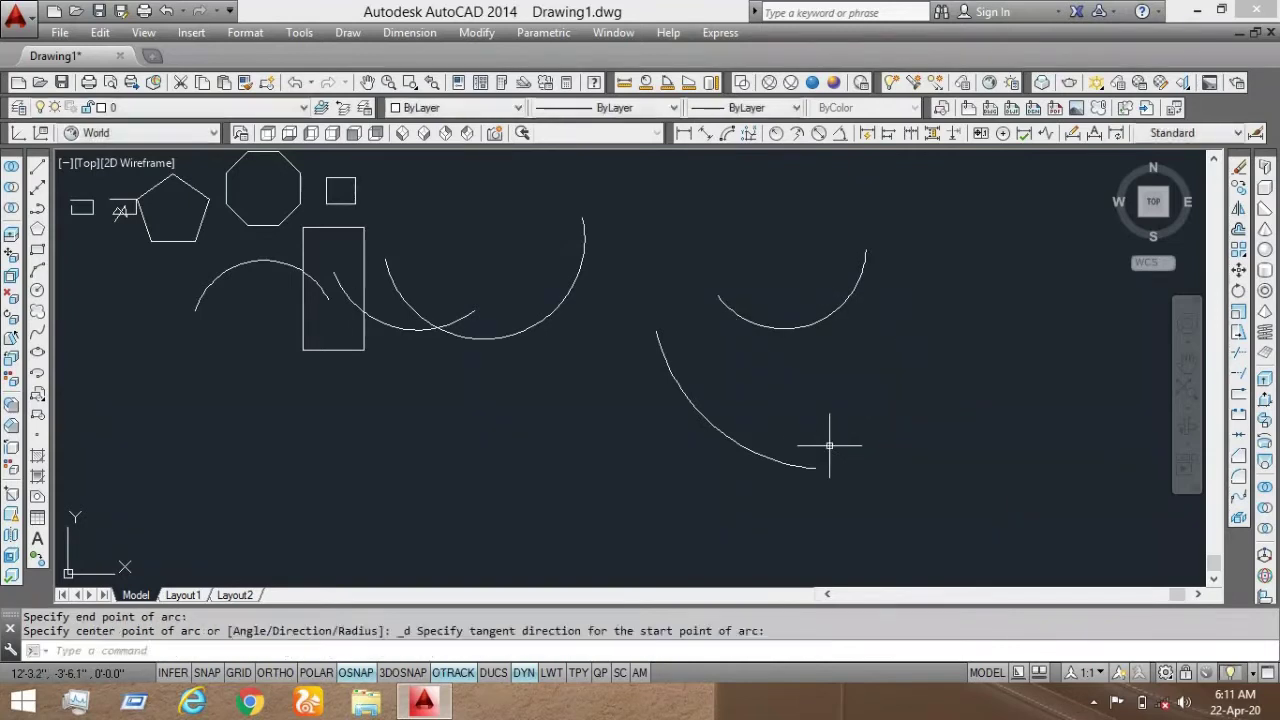
Step: Draw a small Start, End, Radius arc below the 180-degree arc, left of the chord-length arc, with radius 1'
{"action": "left_click", "coordinate": [348, 33]}
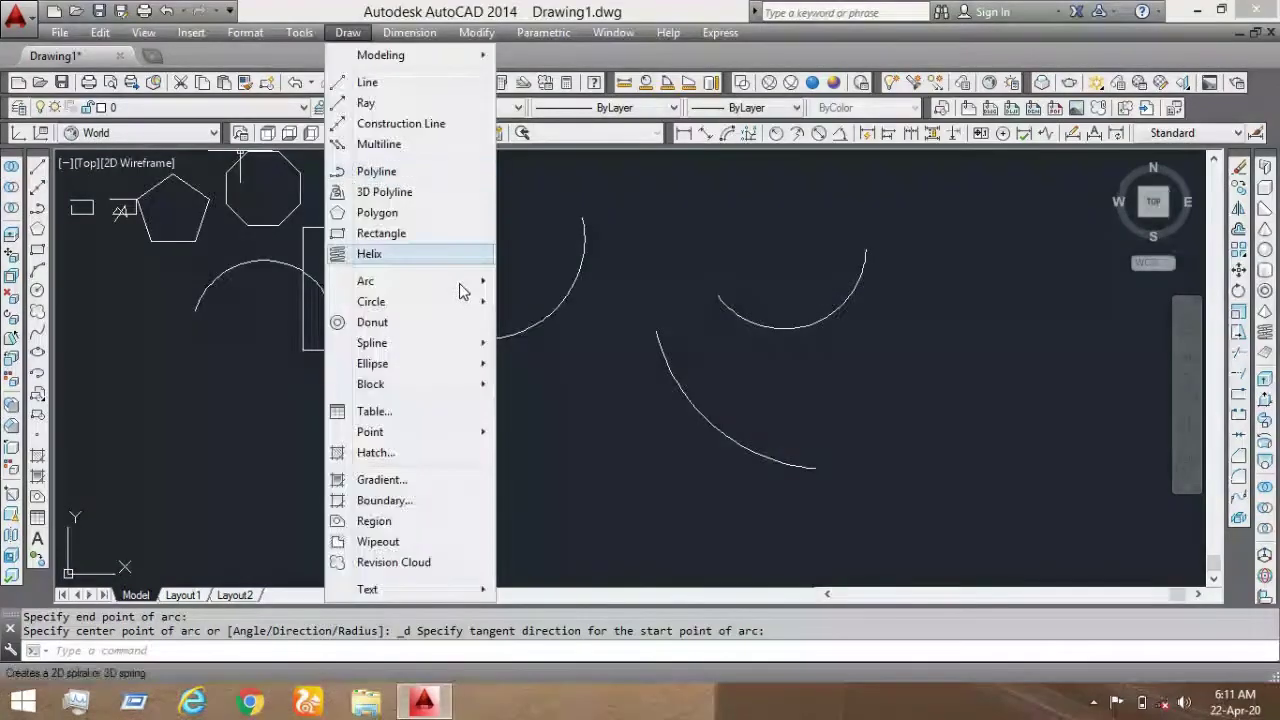
{"action": "mouse_move", "coordinate": [463, 283]}
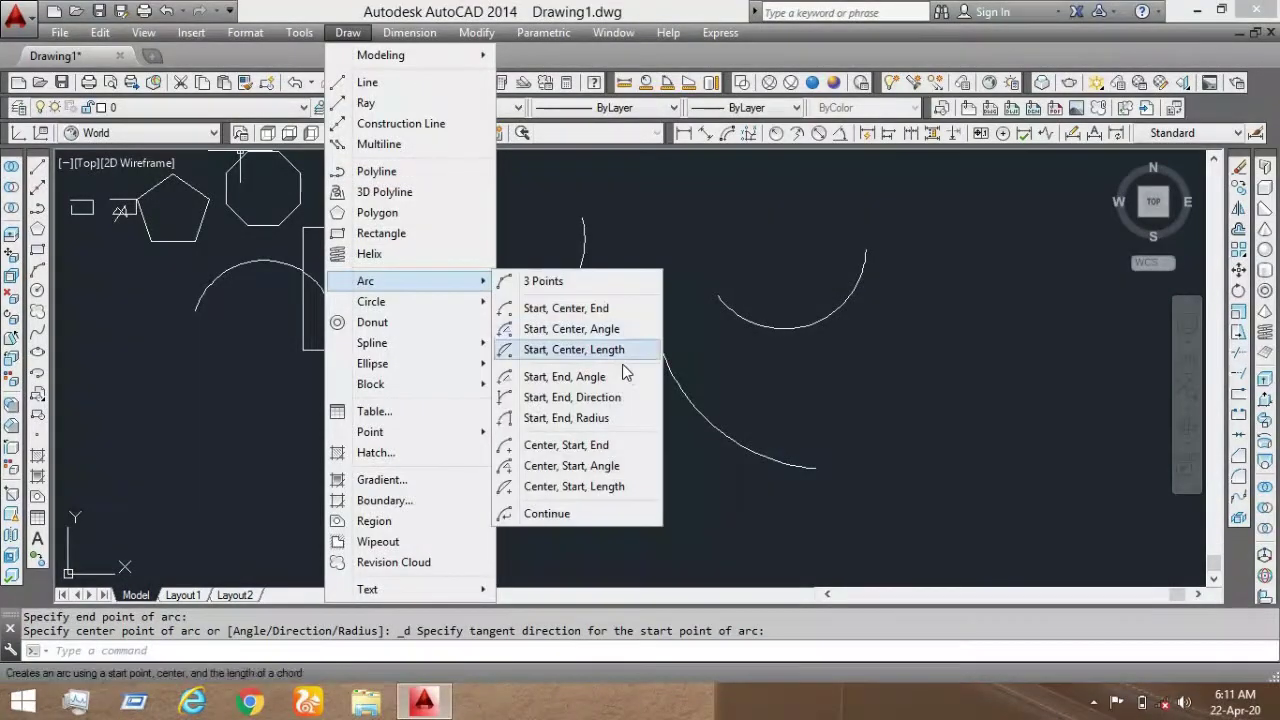
{"action": "left_click", "coordinate": [600, 420]}
{"action": "left_click", "coordinate": [500, 435]}
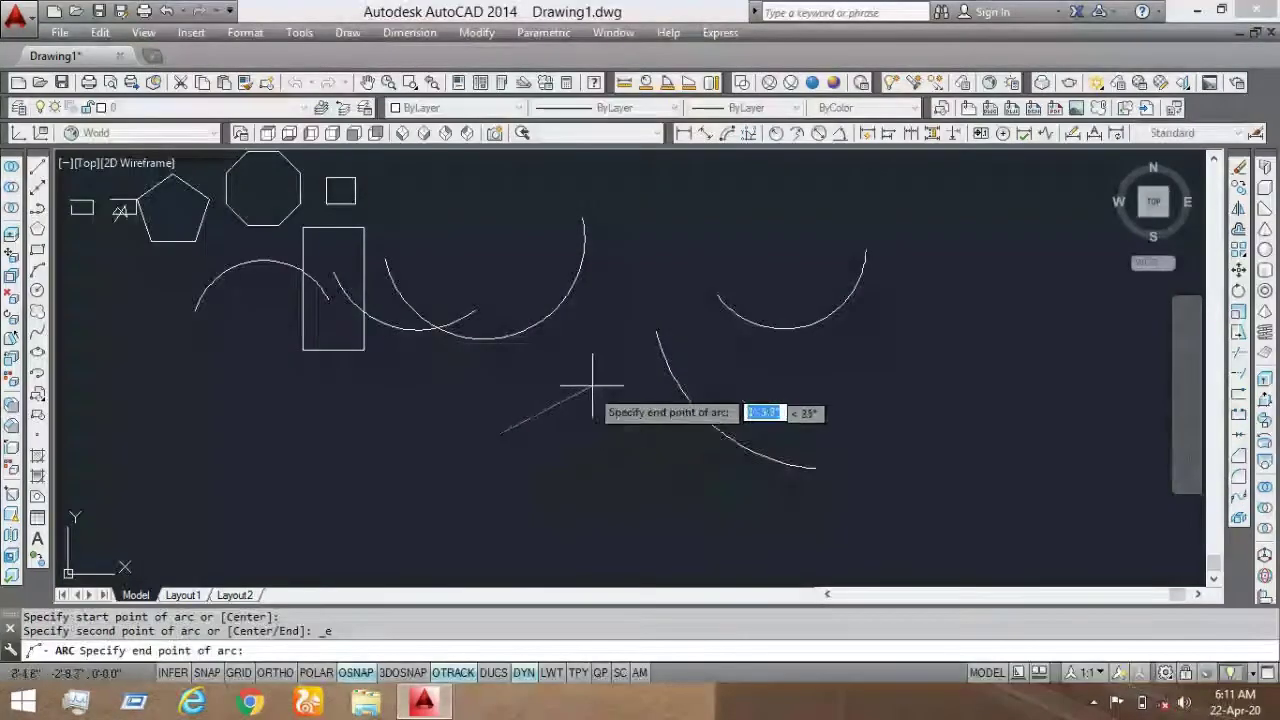
{"action": "left_click", "coordinate": [598, 384]}
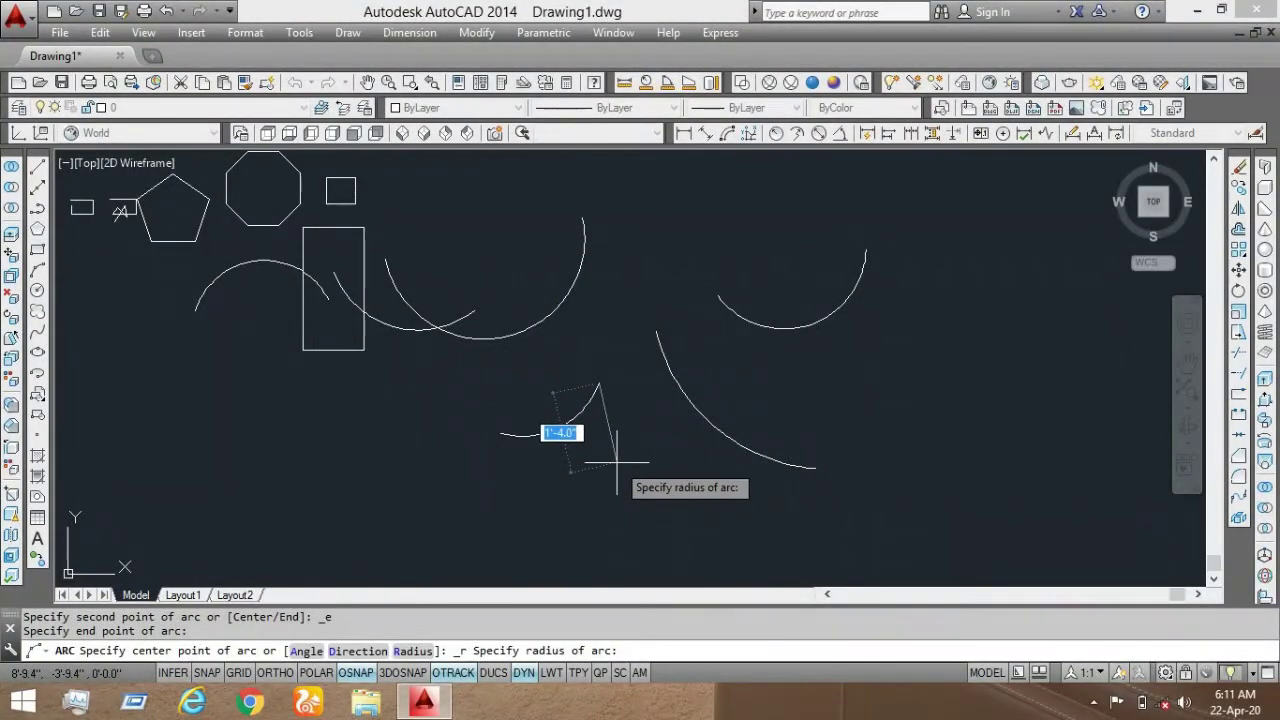
{"action": "key", "text": "Return"}
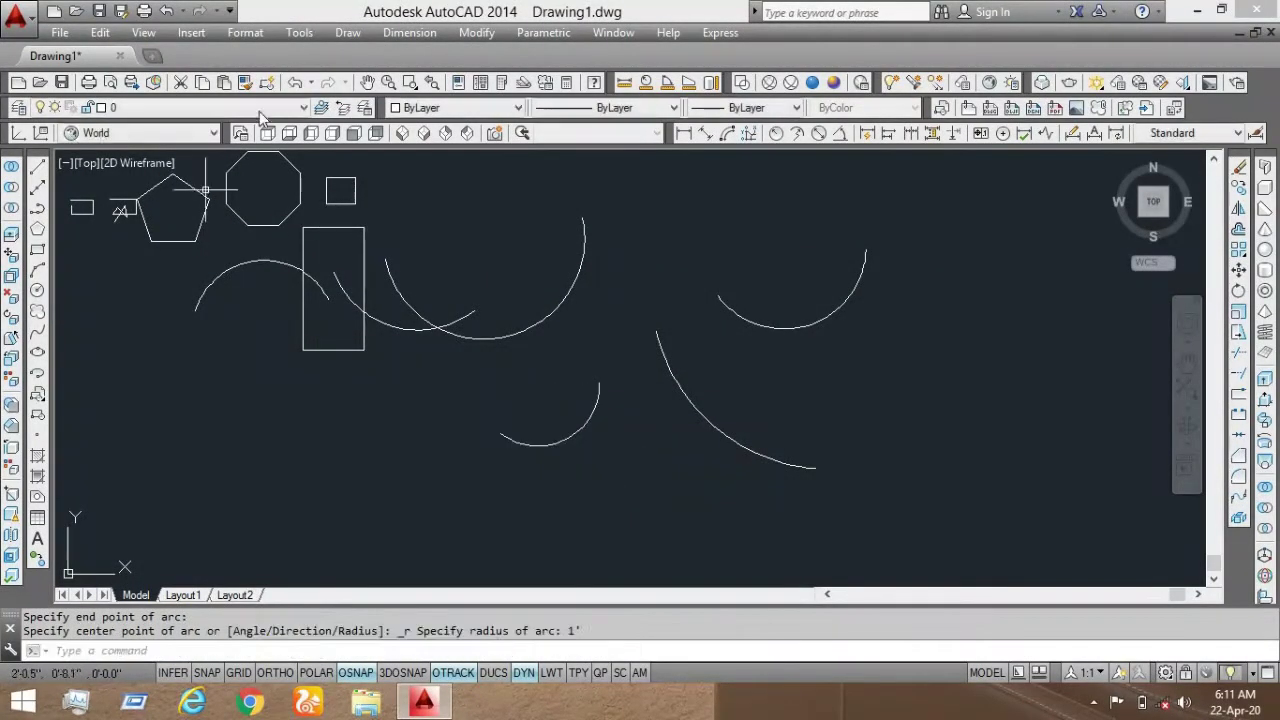
Step: Add a tangent arc with Arc Continue from the 1' radius arc's upper end, looping over to an endpoint about 11" away
{"action": "left_click", "coordinate": [348, 32]}
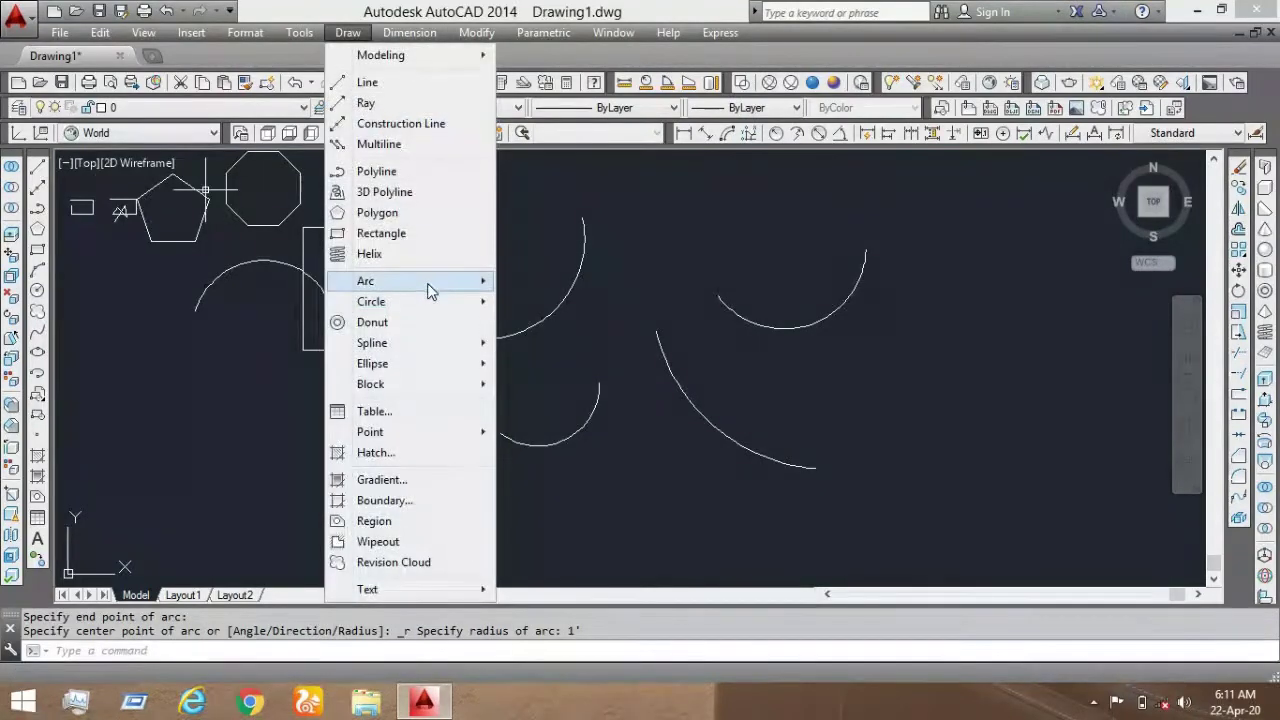
{"action": "mouse_move", "coordinate": [428, 290]}
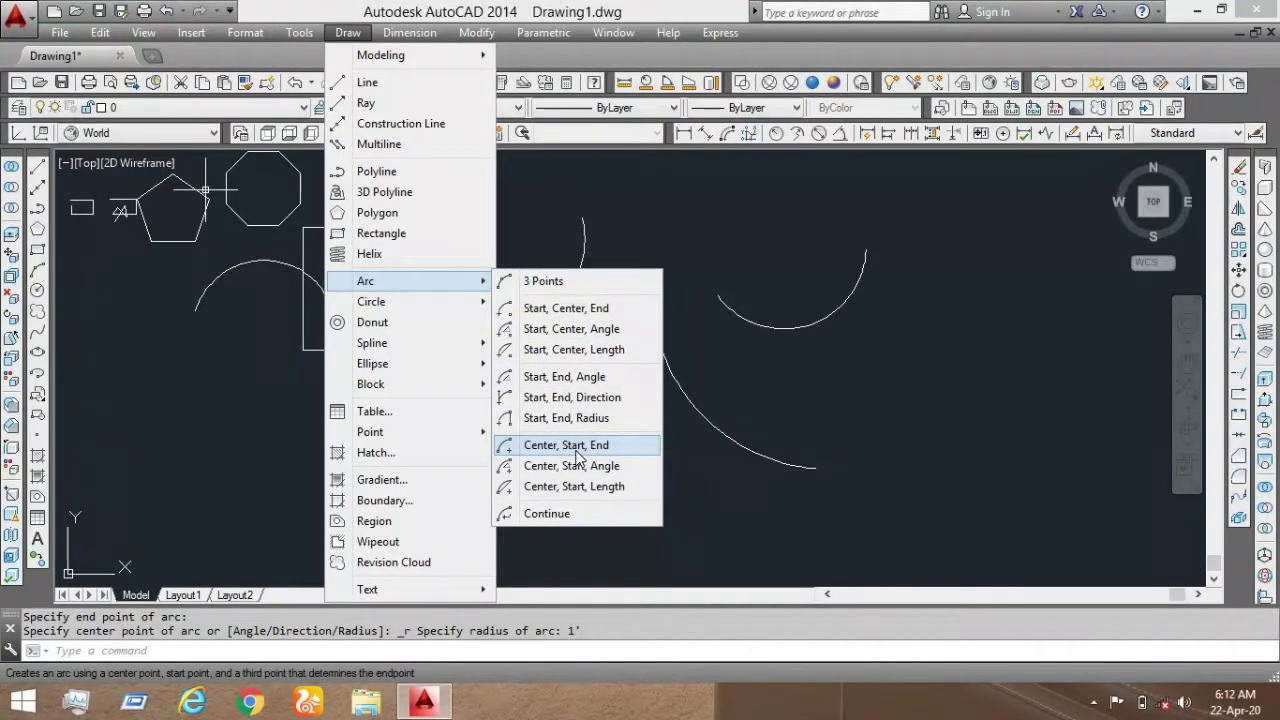
{"action": "left_click", "coordinate": [562, 514]}
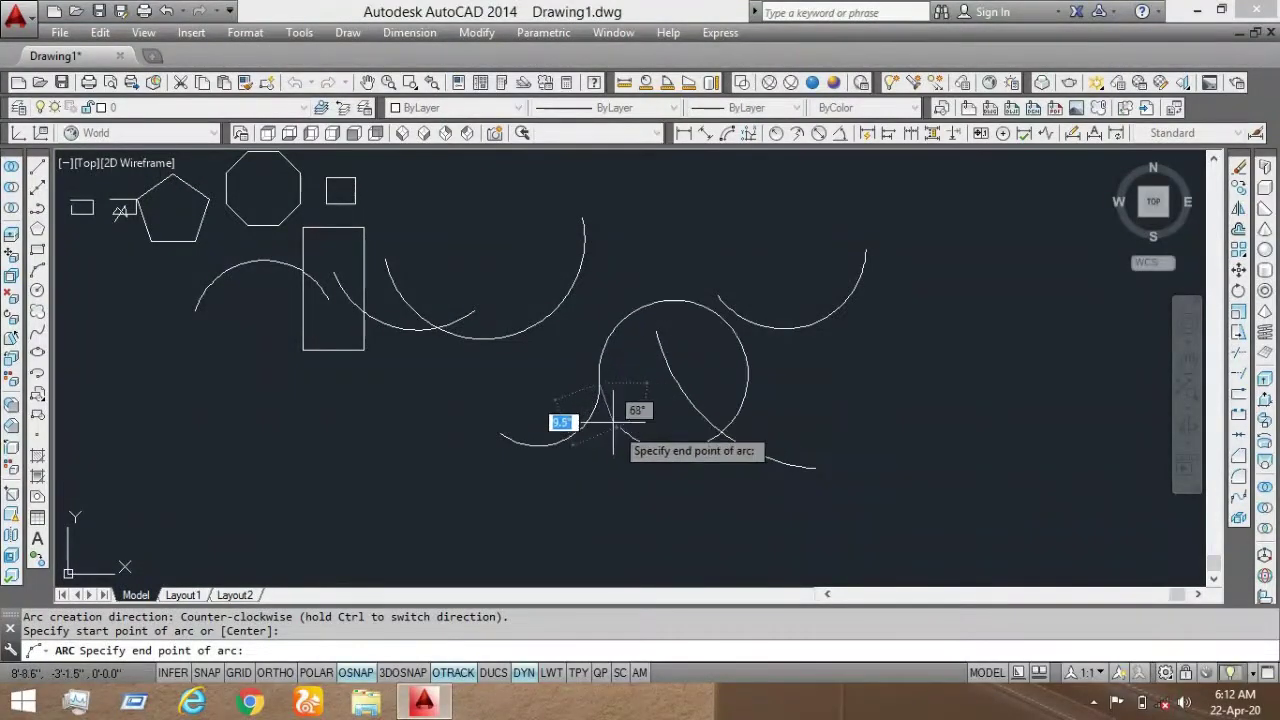
{"action": "scroll", "coordinate": [652, 400], "scroll_direction": "up", "scroll_amount": 4}
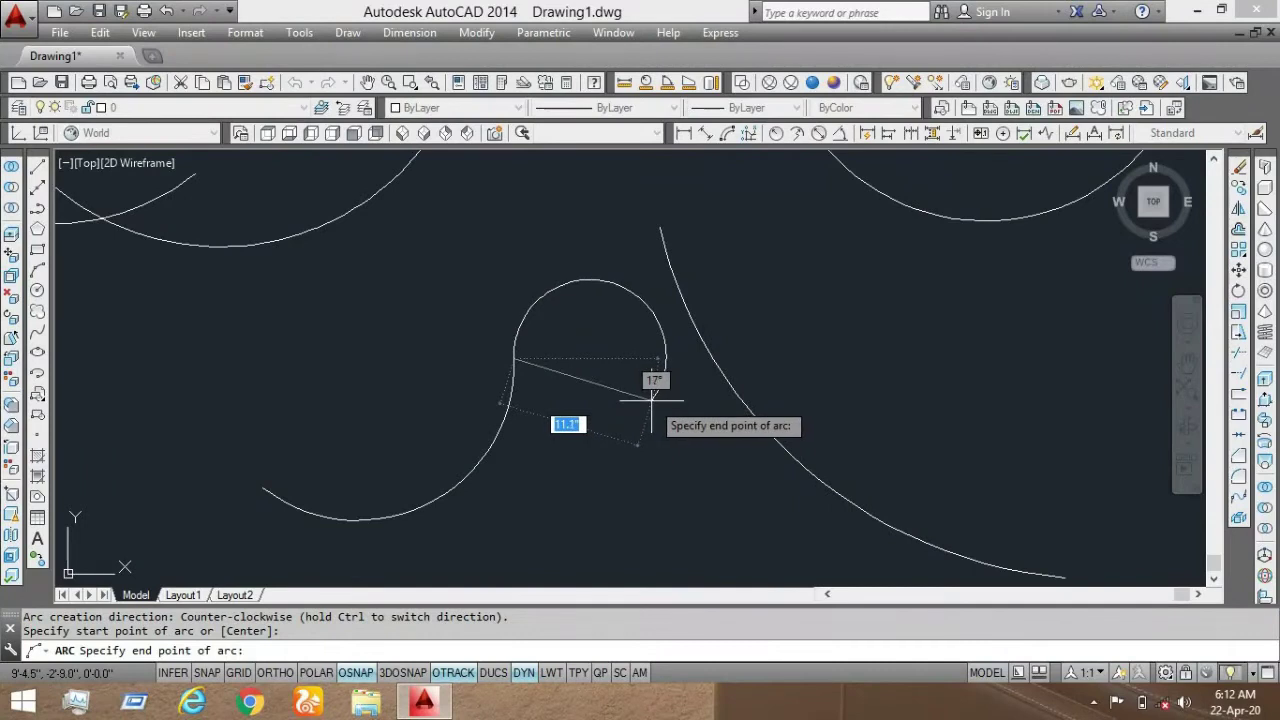
{"action": "left_click", "coordinate": [651, 400]}
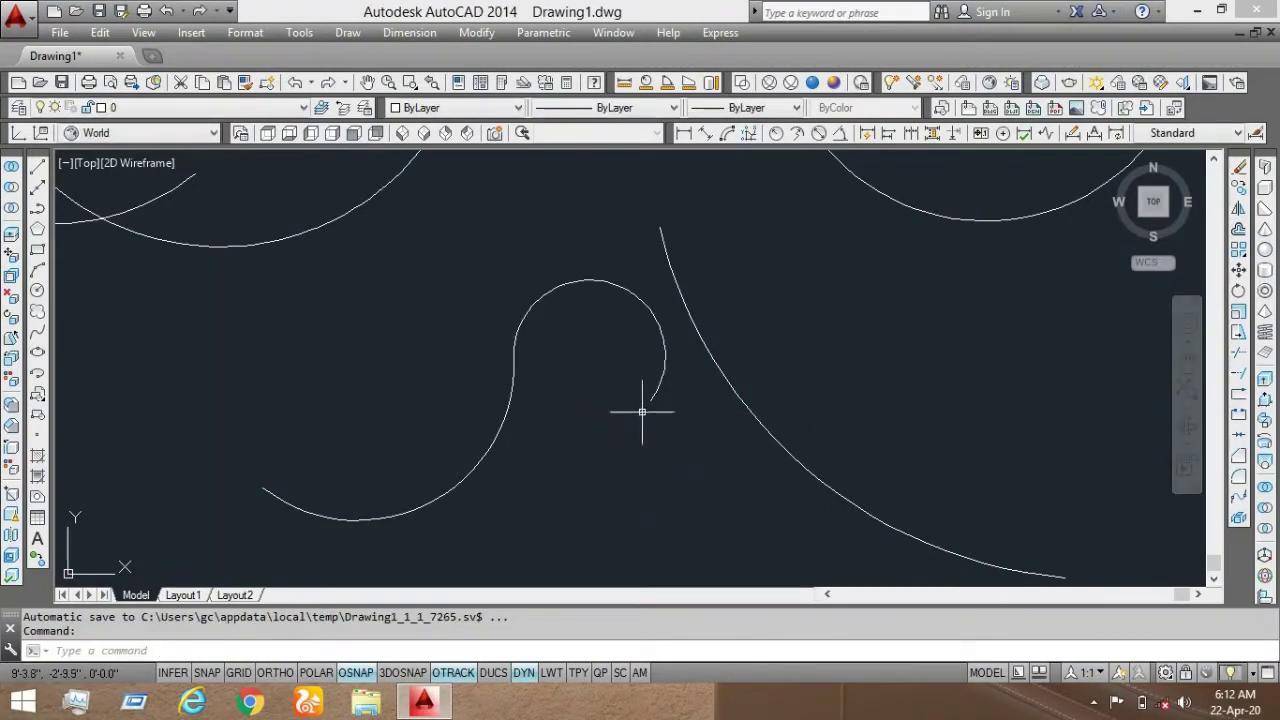
Step: Add another Arc Continue segment from the small loop's end, curving below and ending beyond the long chord-length arc
{"action": "scroll", "coordinate": [654, 408], "scroll_direction": "up", "scroll_amount": 2}
{"action": "scroll", "coordinate": [690, 390], "scroll_direction": "down", "scroll_amount": 5}
{"action": "scroll", "coordinate": [557, 337], "scroll_direction": "up", "scroll_amount": 3}
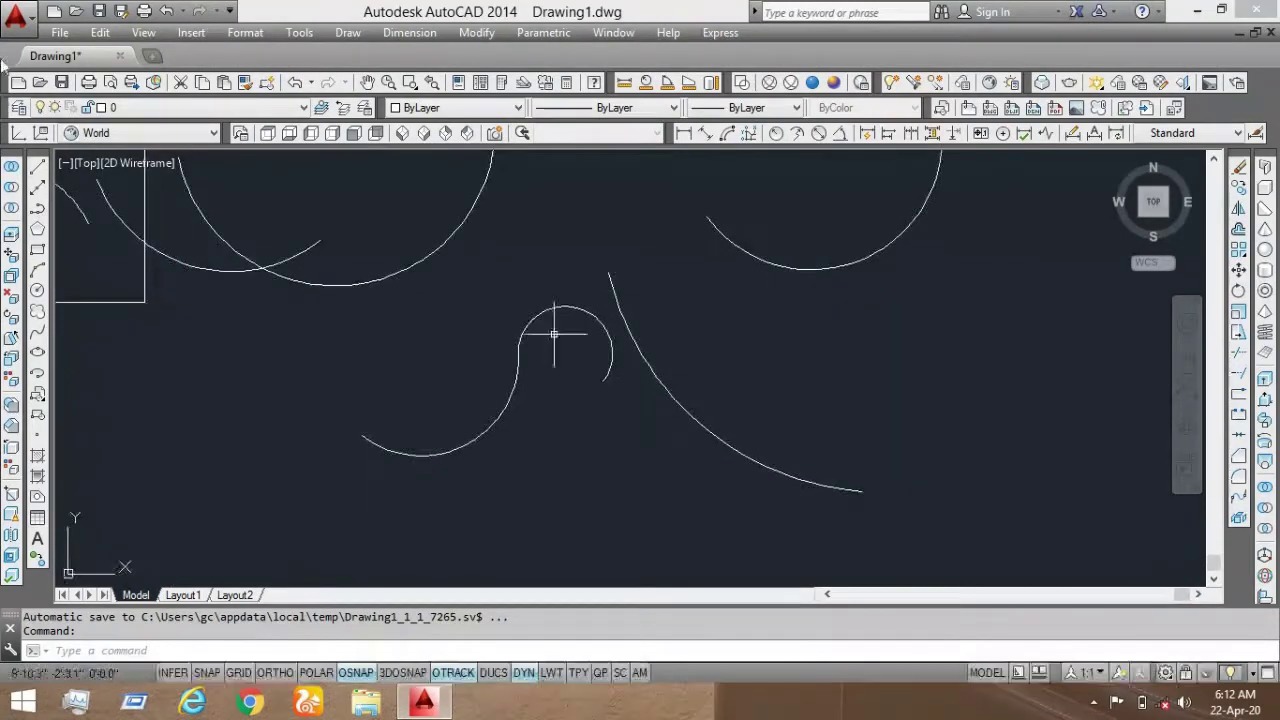
{"action": "left_click", "coordinate": [409, 32]}
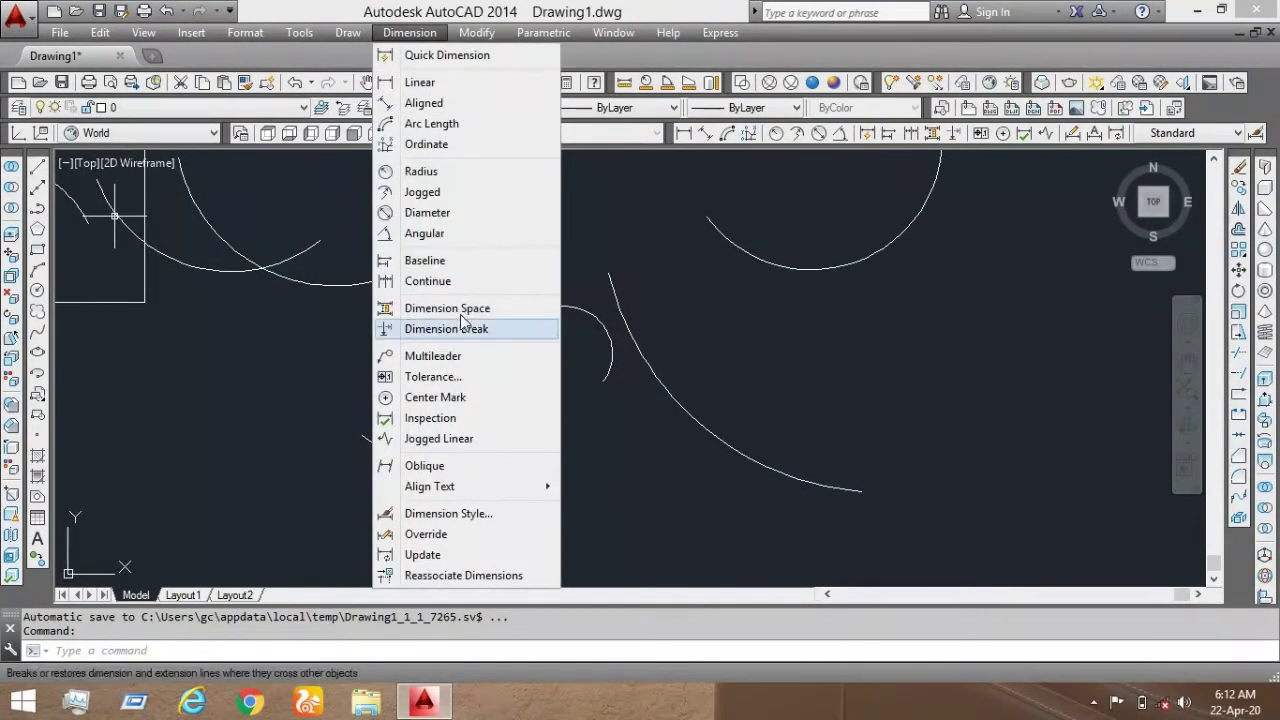
{"action": "mouse_move", "coordinate": [348, 32]}
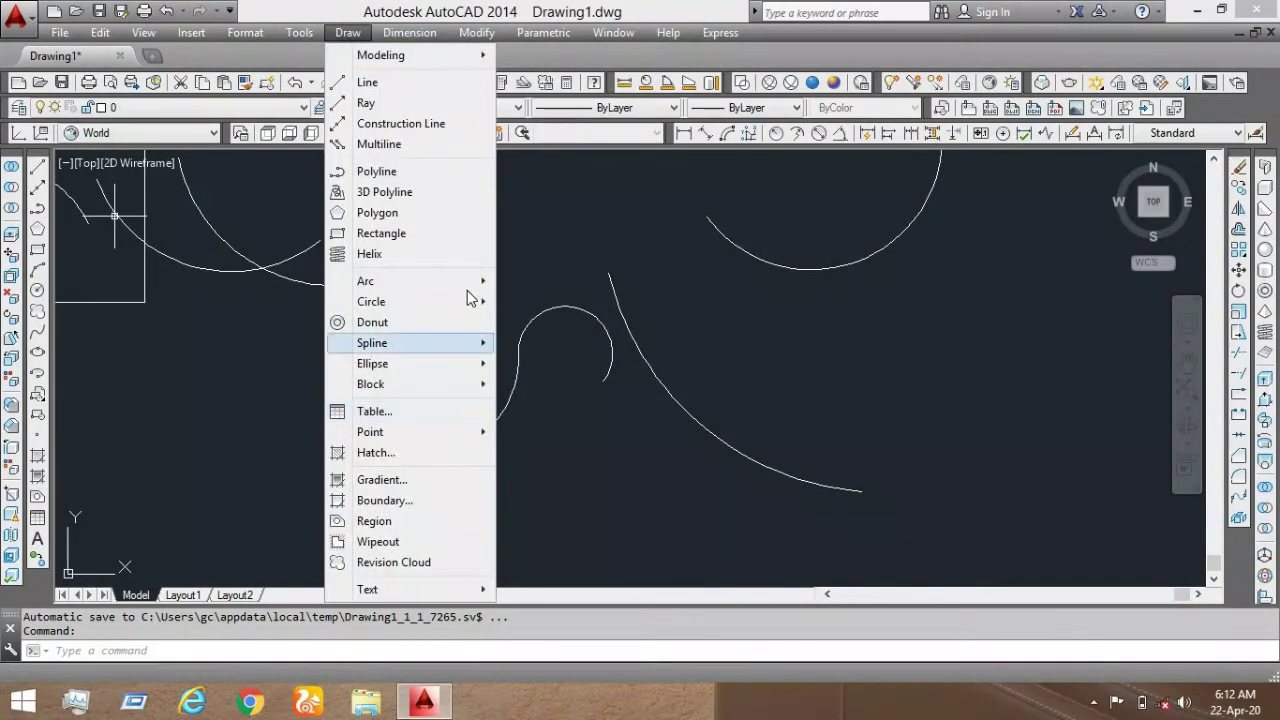
{"action": "mouse_move", "coordinate": [467, 288]}
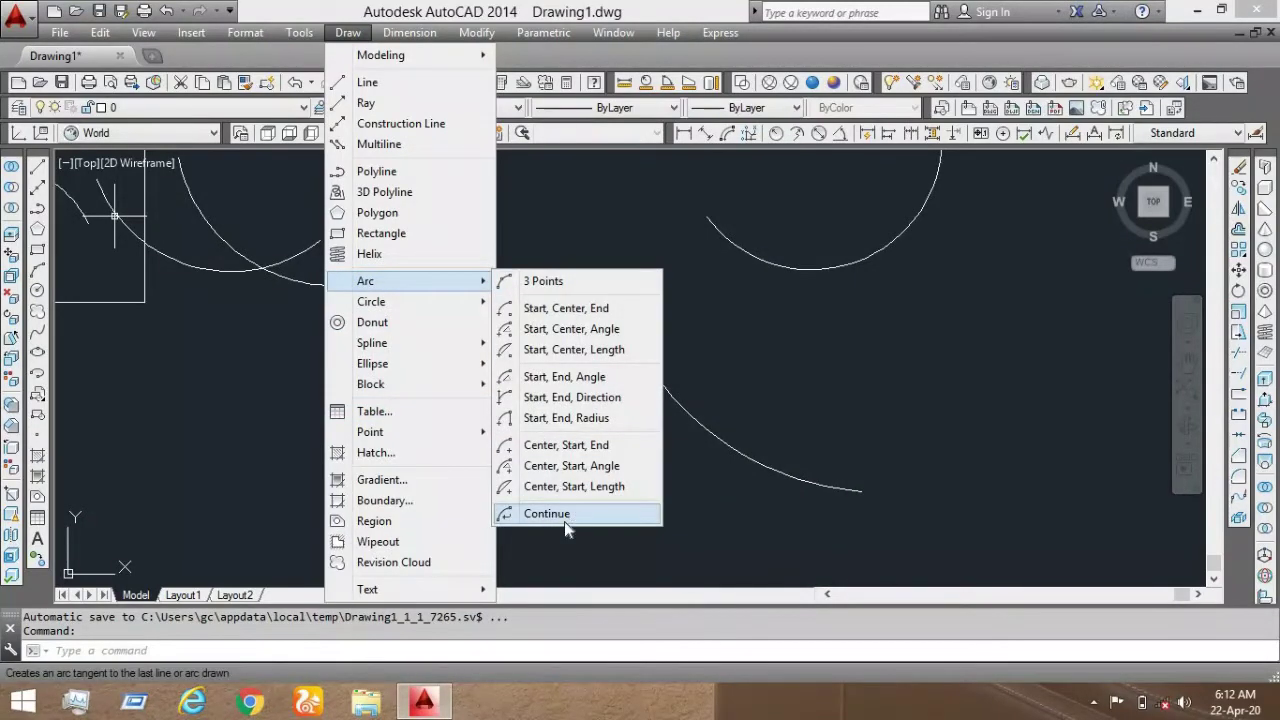
{"action": "left_click", "coordinate": [571, 514]}
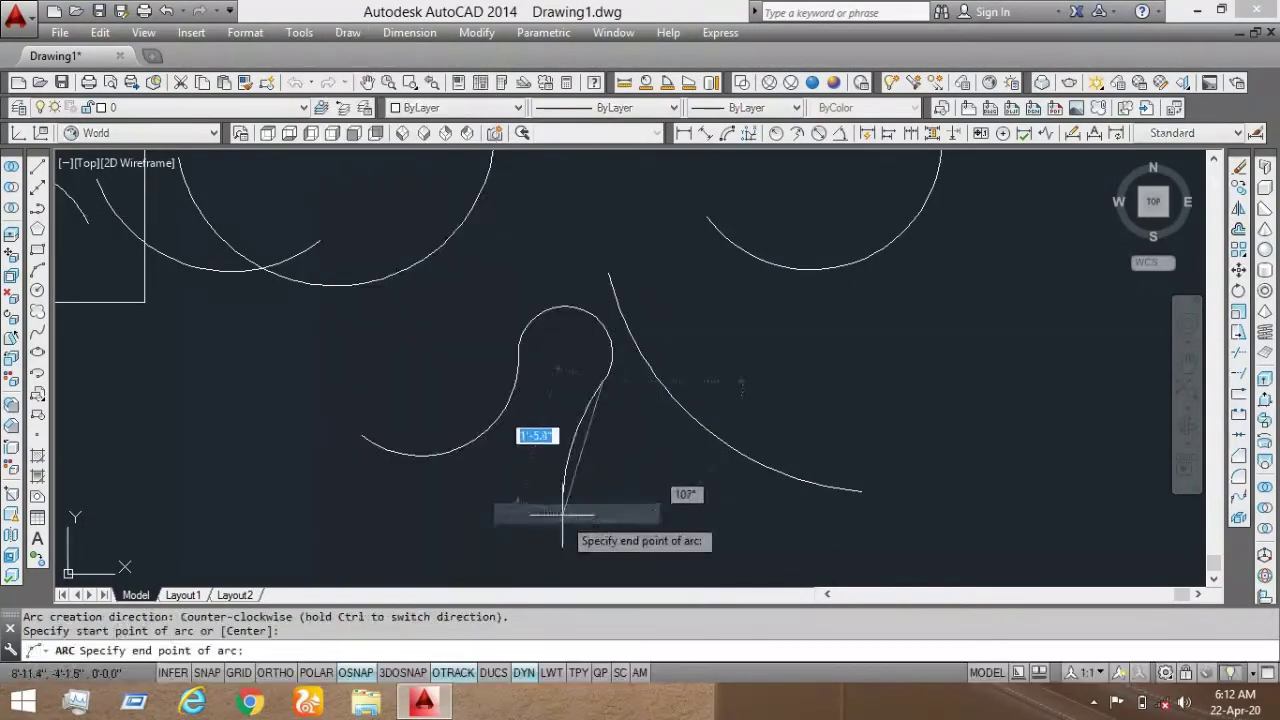
{"action": "left_click", "coordinate": [746, 371]}
{"action": "scroll", "coordinate": [305, 330], "scroll_direction": "down", "scroll_amount": 2}
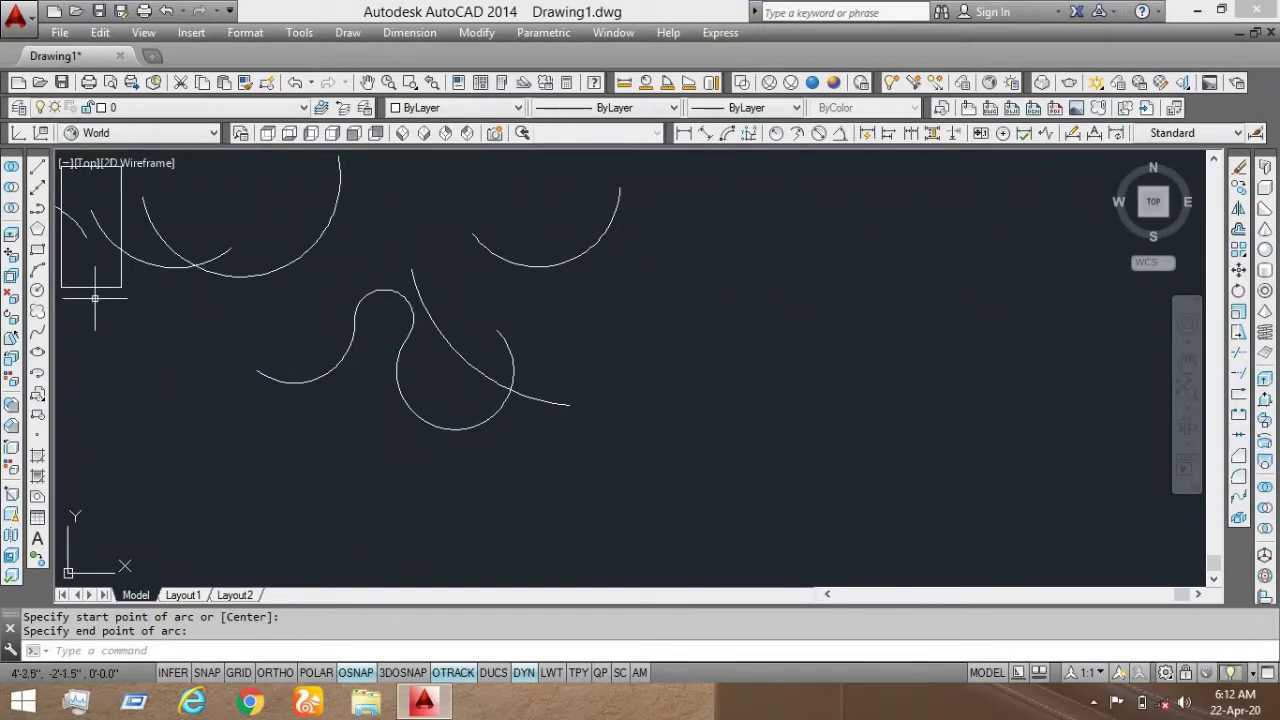
Step: Draw a circle with a 4' radius, centered in the empty area beyond the long chord-length arc
{"action": "left_click", "coordinate": [37, 290]}
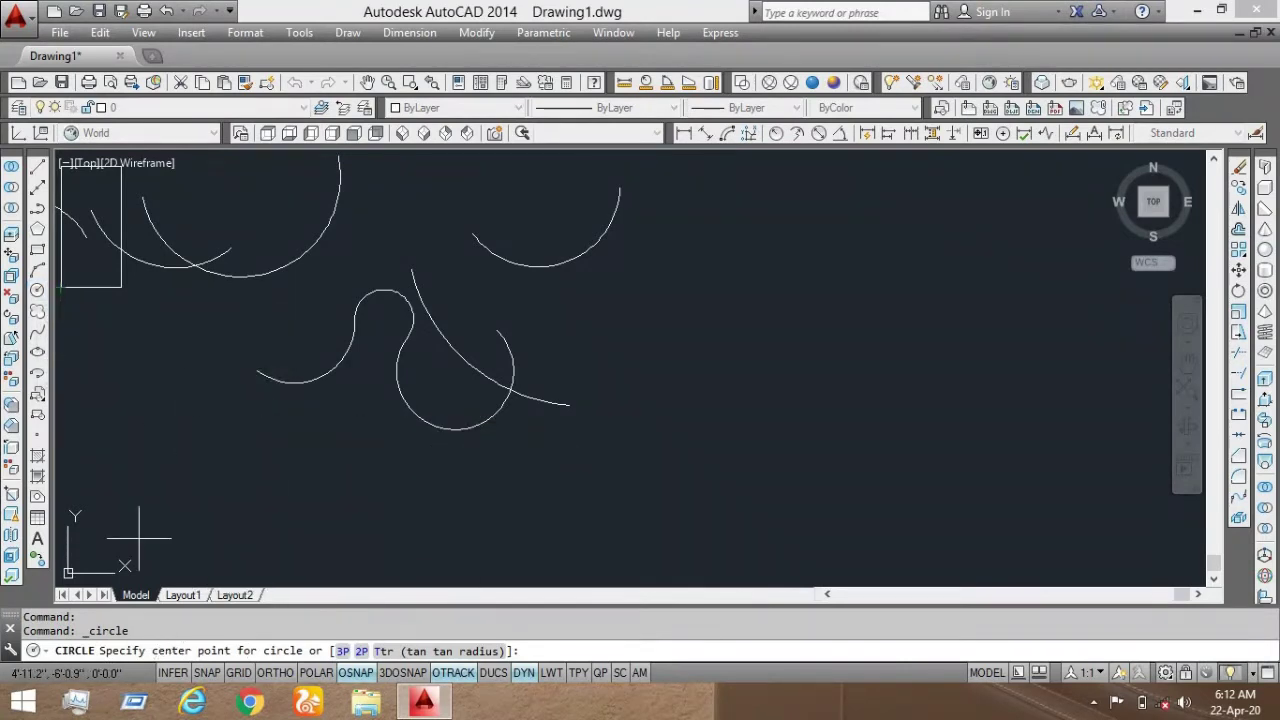
{"action": "left_click", "coordinate": [652, 355]}
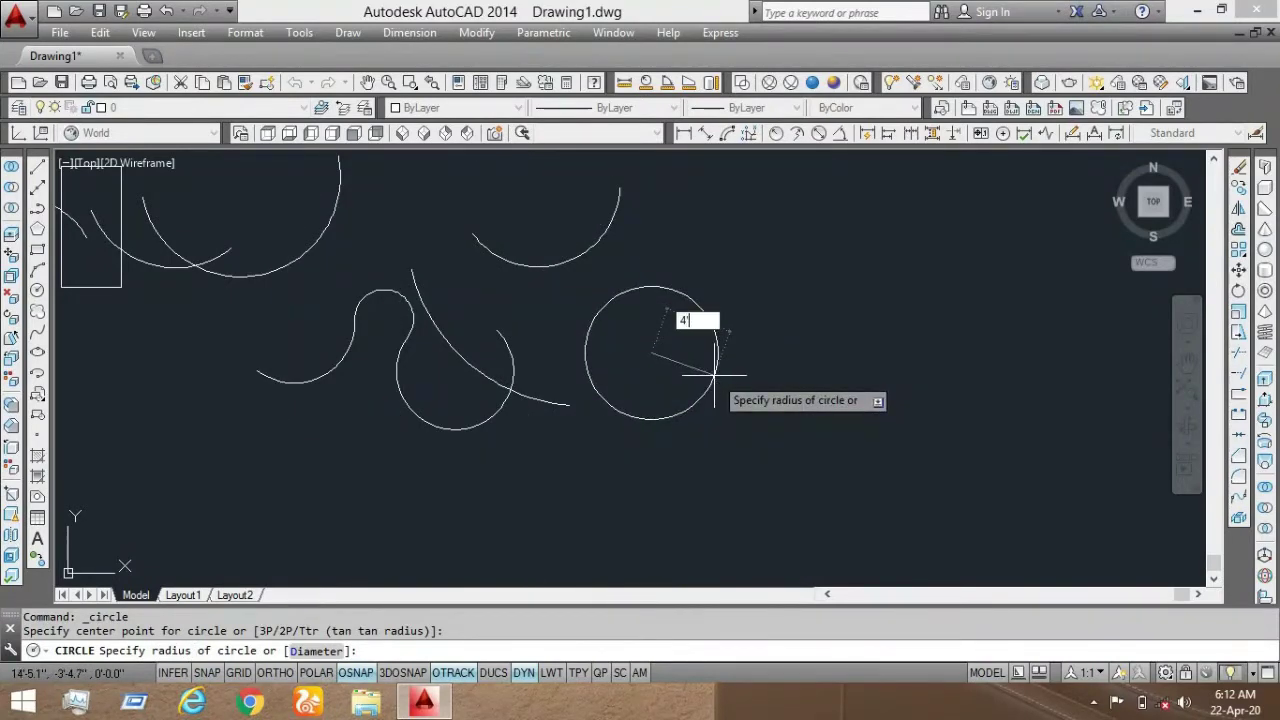
{"action": "key", "text": "Return"}
Step: Draw a second circle by center and diameter just outside the 4' radius circle, with diameter 2'
{"action": "scroll", "coordinate": [703, 339], "scroll_direction": "down", "scroll_amount": 4}
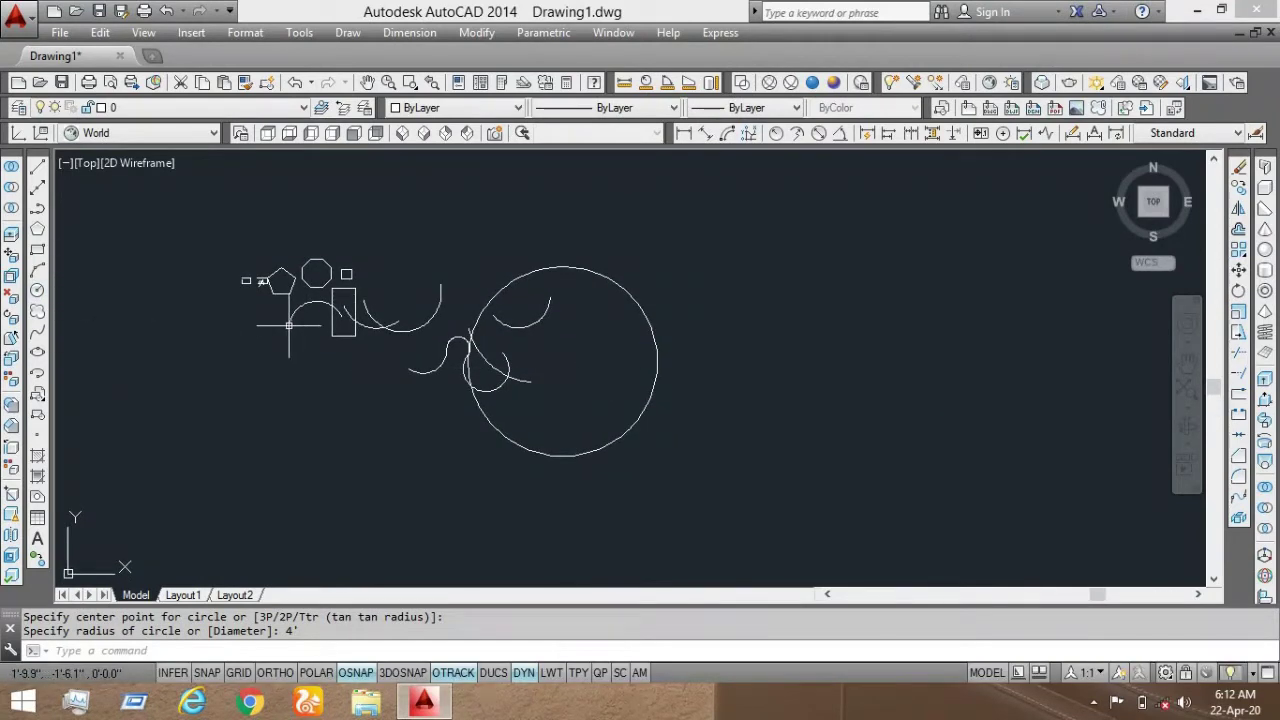
{"action": "key", "text": "Return"}
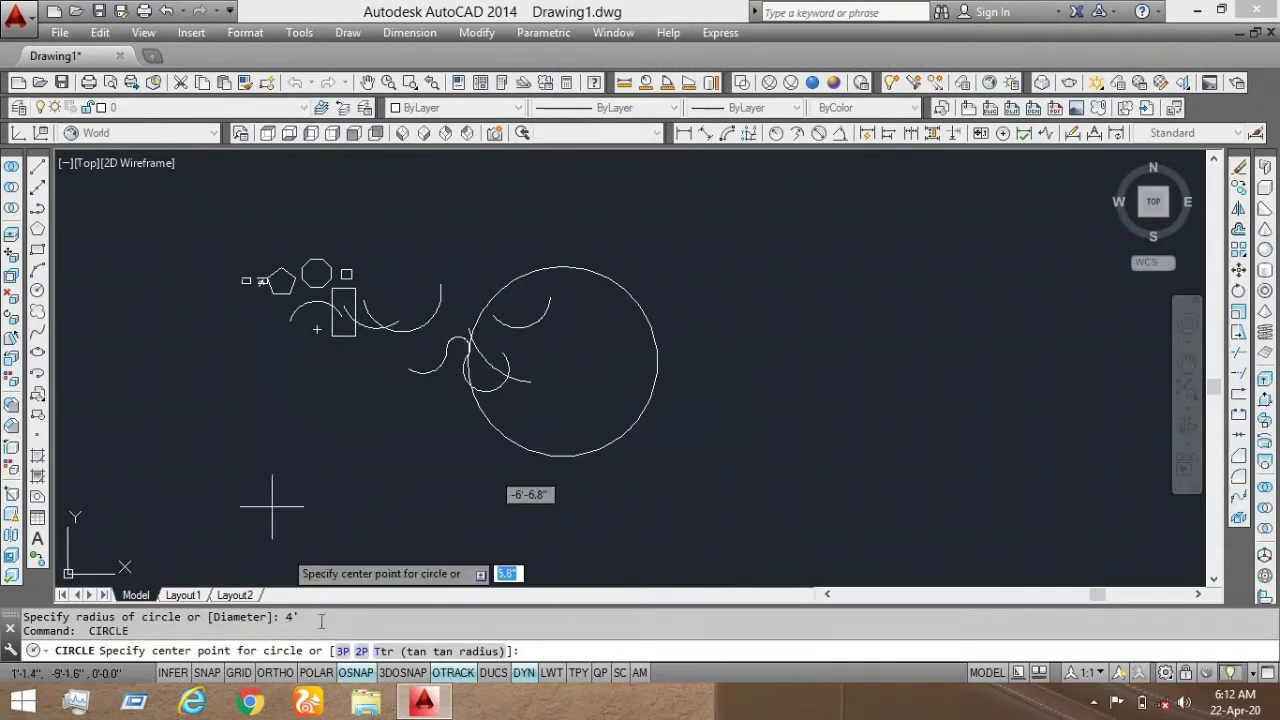
{"action": "left_click", "coordinate": [688, 330]}
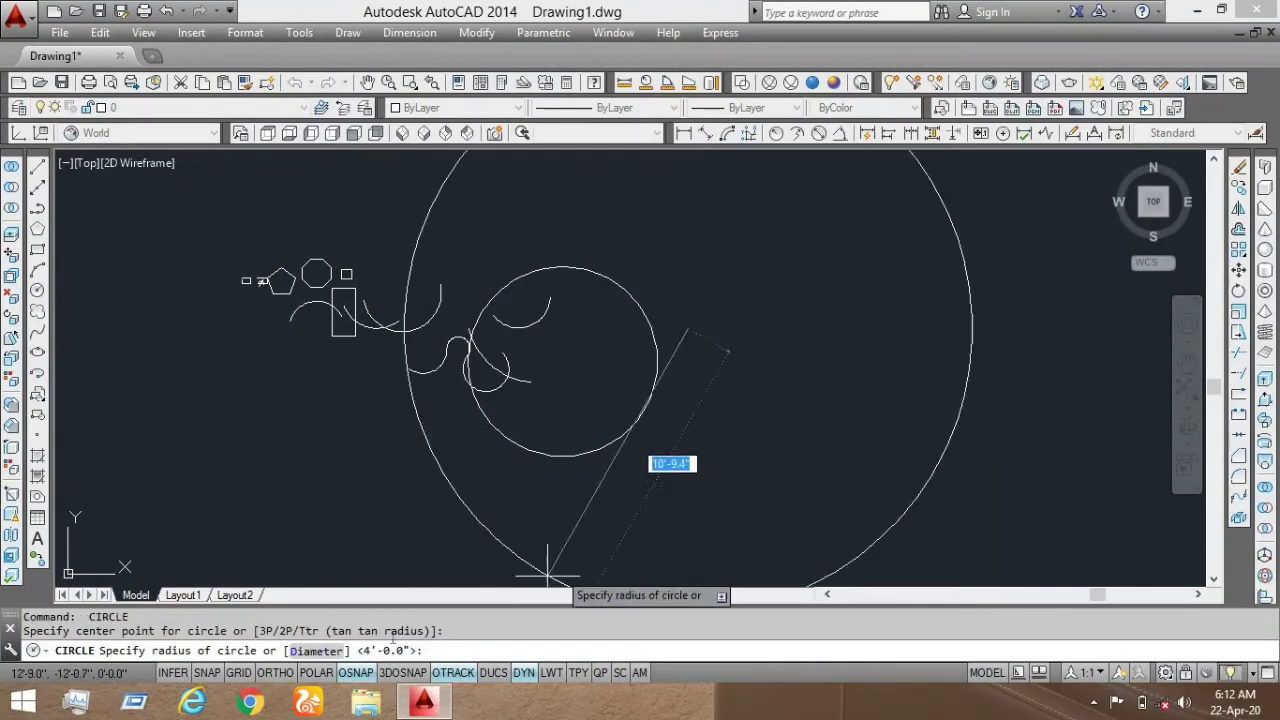
{"action": "left_click", "coordinate": [316, 650]}
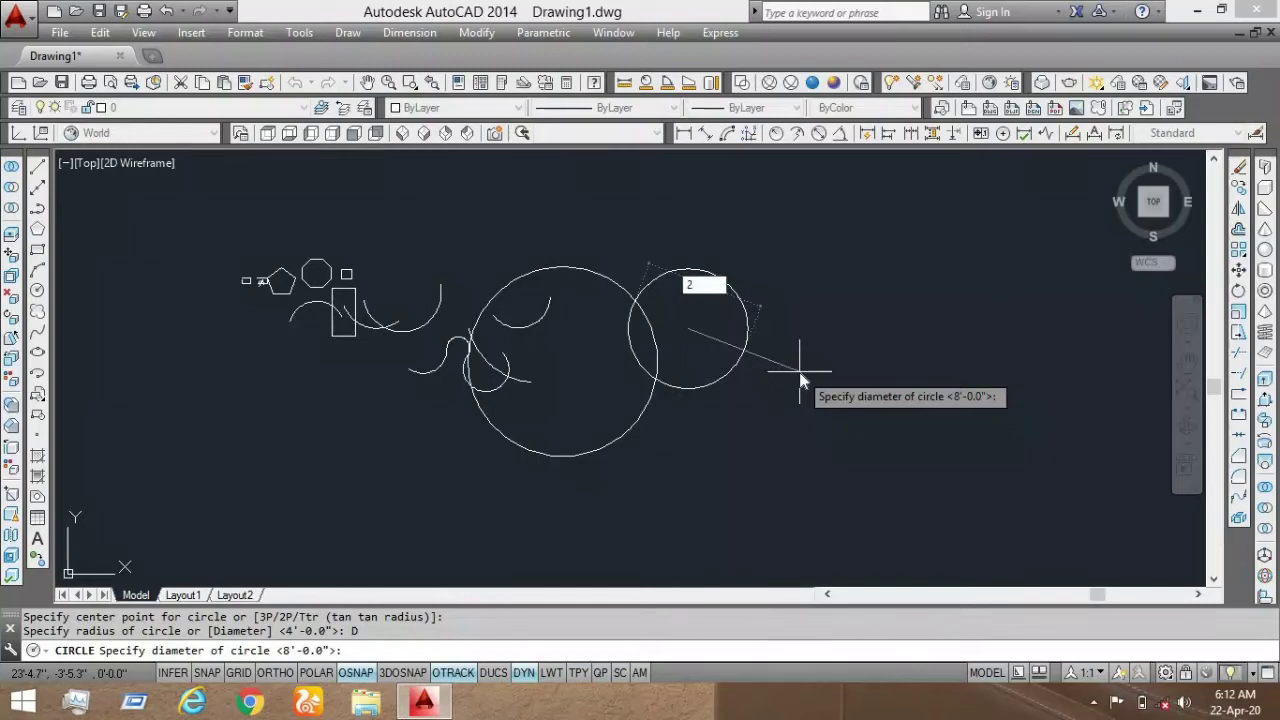
{"action": "type", "text": "2'"}
{"action": "key", "text": "Return"}
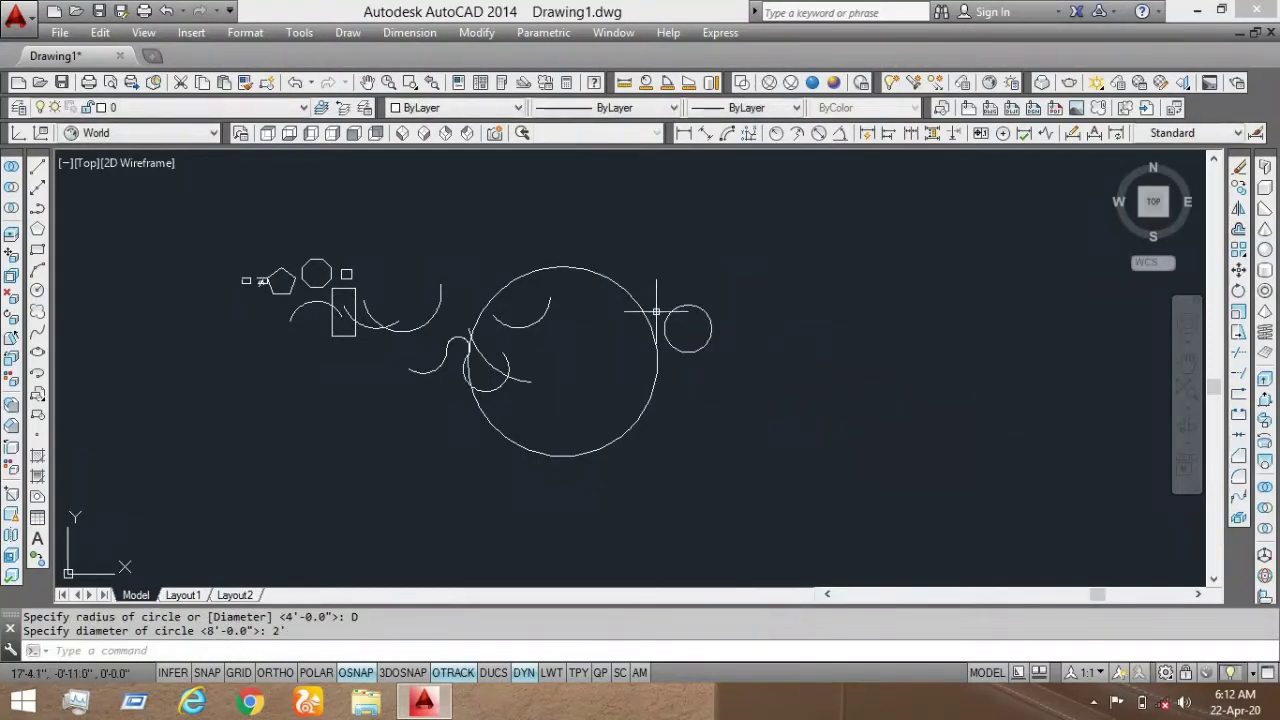
Step: Draw a 3-point circle through the large circle's upper edge, the large circle's center and the 2' circle's center
{"action": "scroll", "coordinate": [681, 370], "scroll_direction": "up", "scroll_amount": 2}
{"action": "scroll", "coordinate": [643, 357], "scroll_direction": "down", "scroll_amount": 3}
{"action": "middle_click_drag", "start_coordinate": [643, 357], "coordinate": [566, 334]}
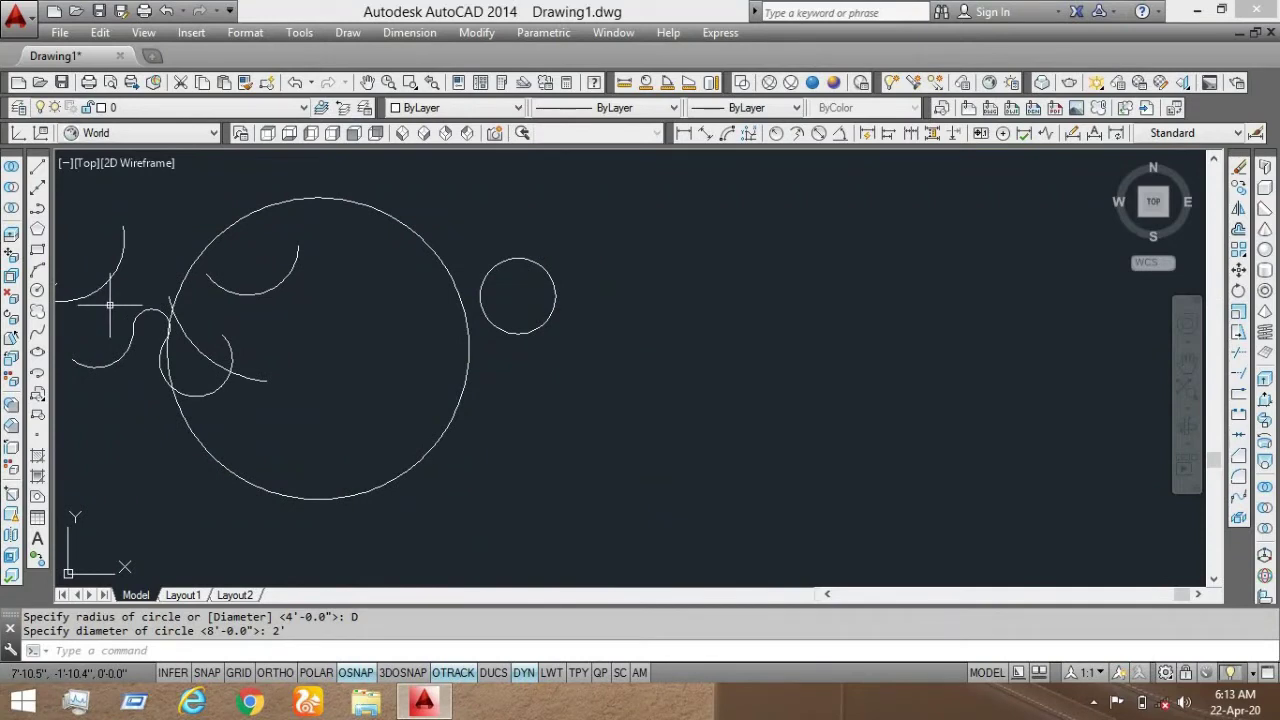
{"action": "key", "text": "Return"}
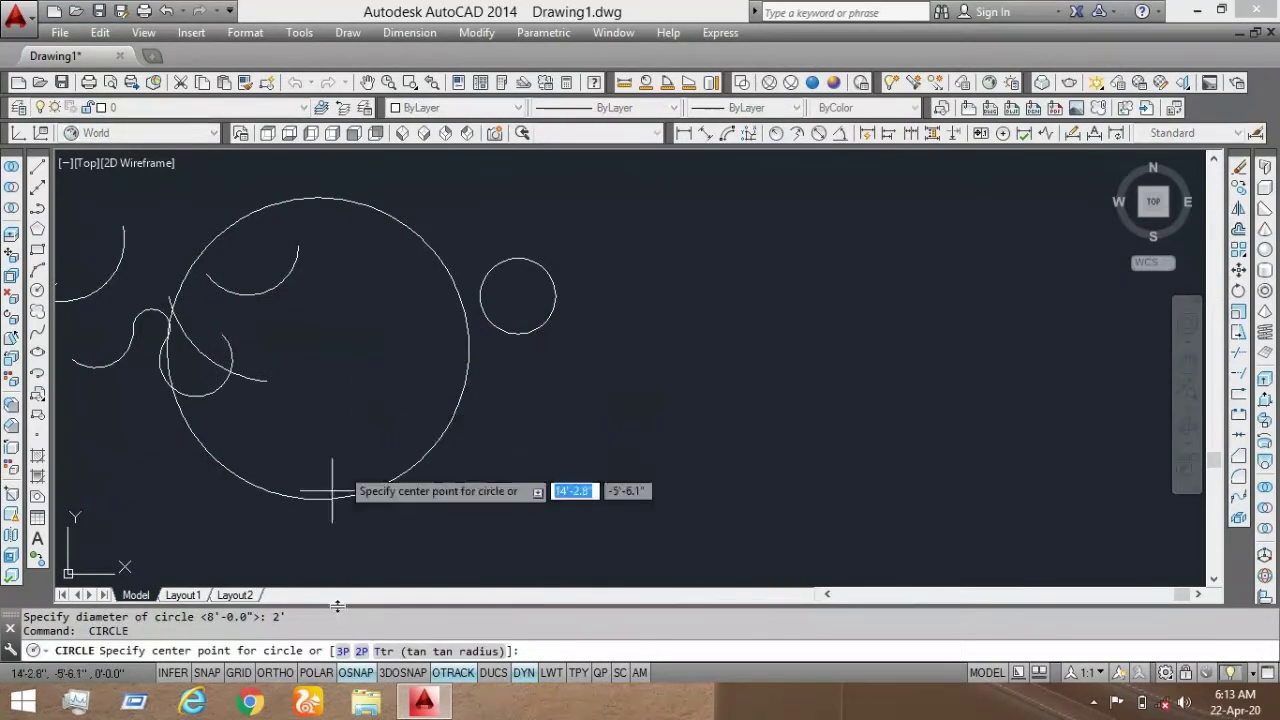
{"action": "left_click", "coordinate": [345, 651]}
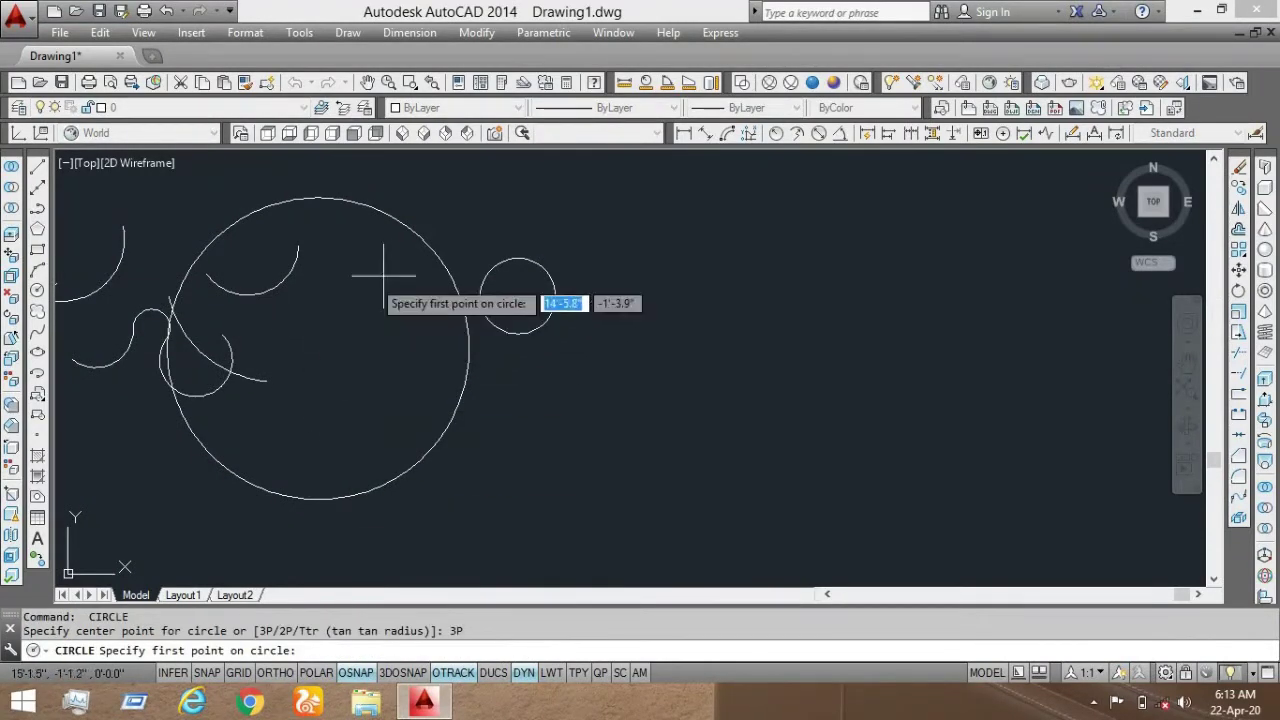
{"action": "left_click", "coordinate": [345, 200]}
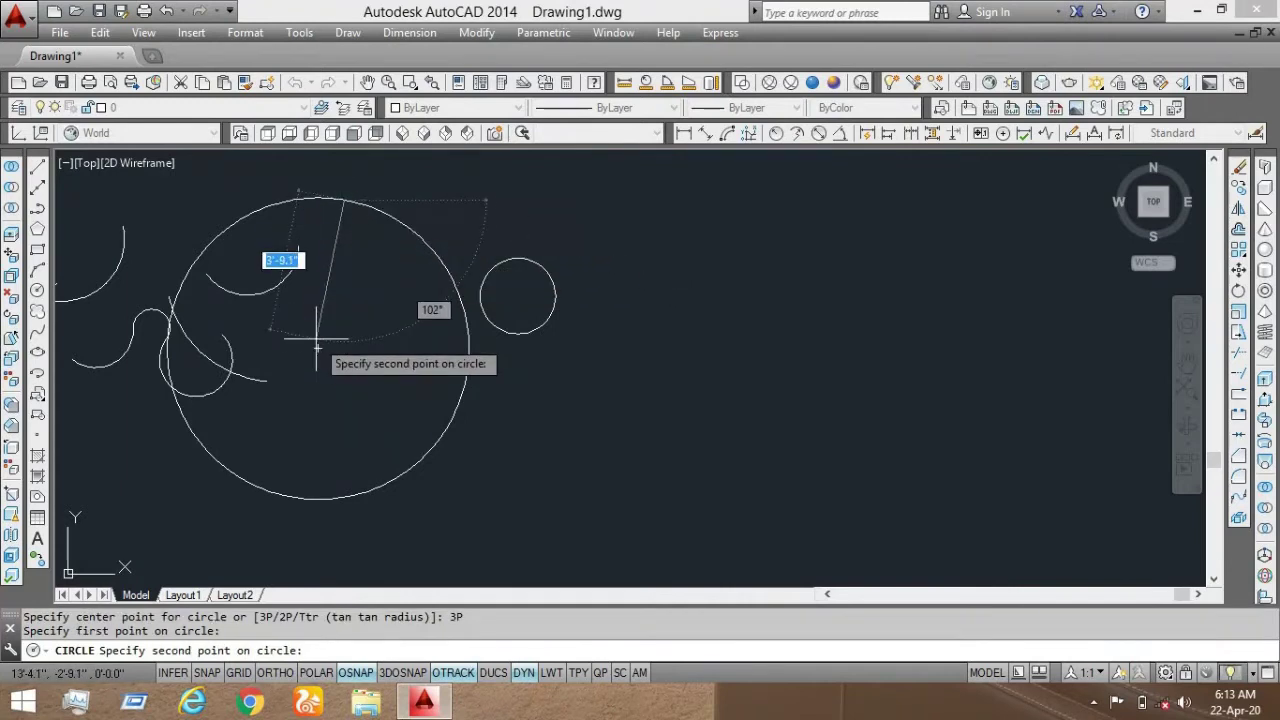
{"action": "left_click", "coordinate": [318, 348]}
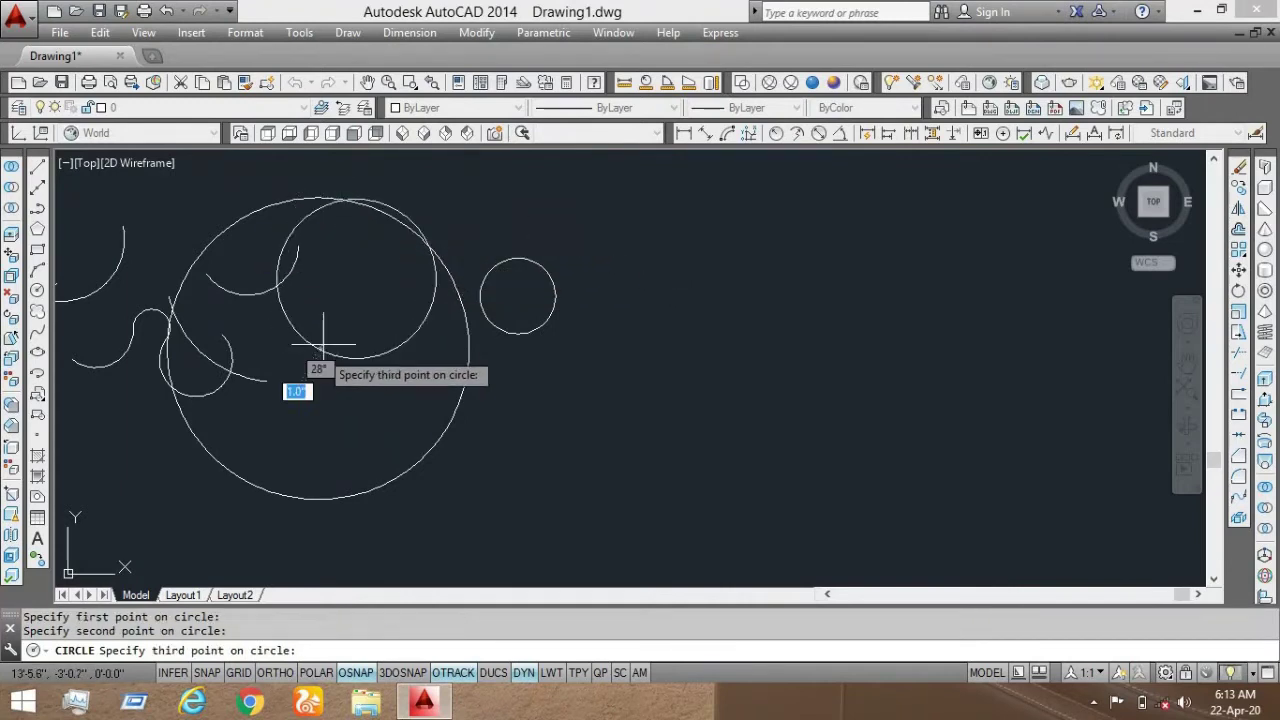
{"action": "left_click", "coordinate": [518, 290]}
Step: Draw a 2-point circle whose diameter runs from the large circle's center to its lower-left edge
{"action": "key", "text": "Return"}
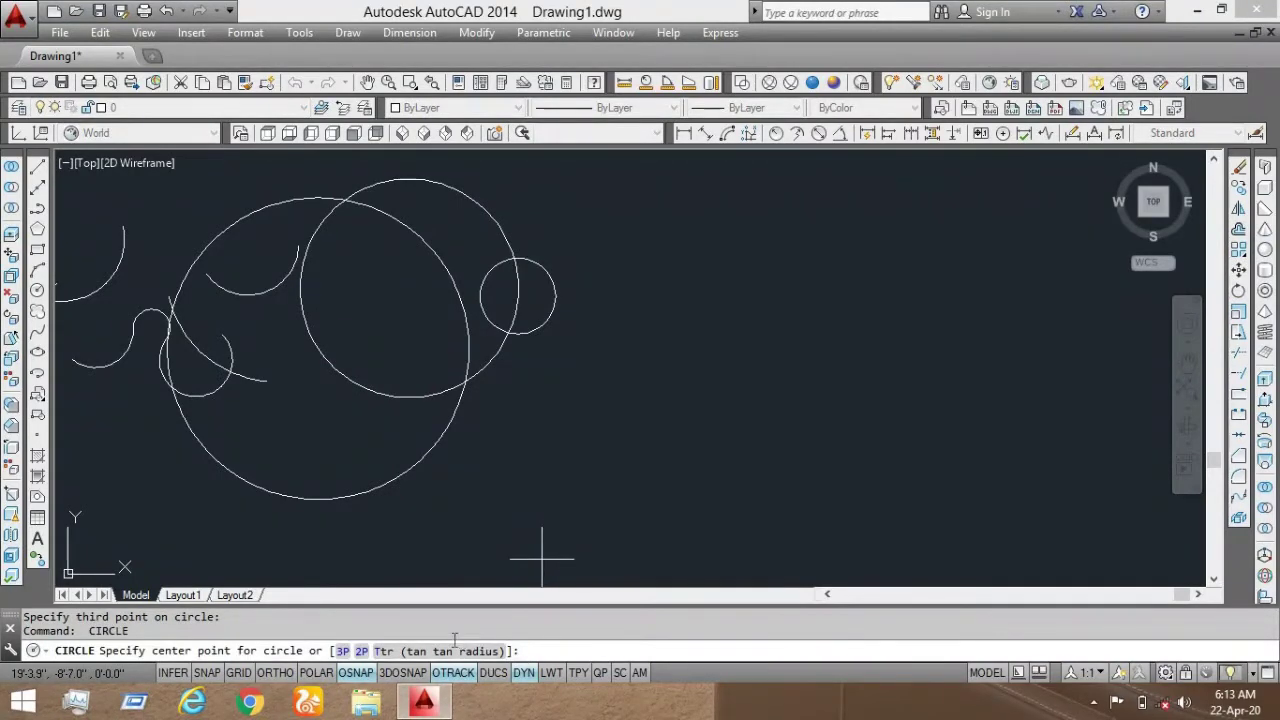
{"action": "left_click", "coordinate": [361, 651]}
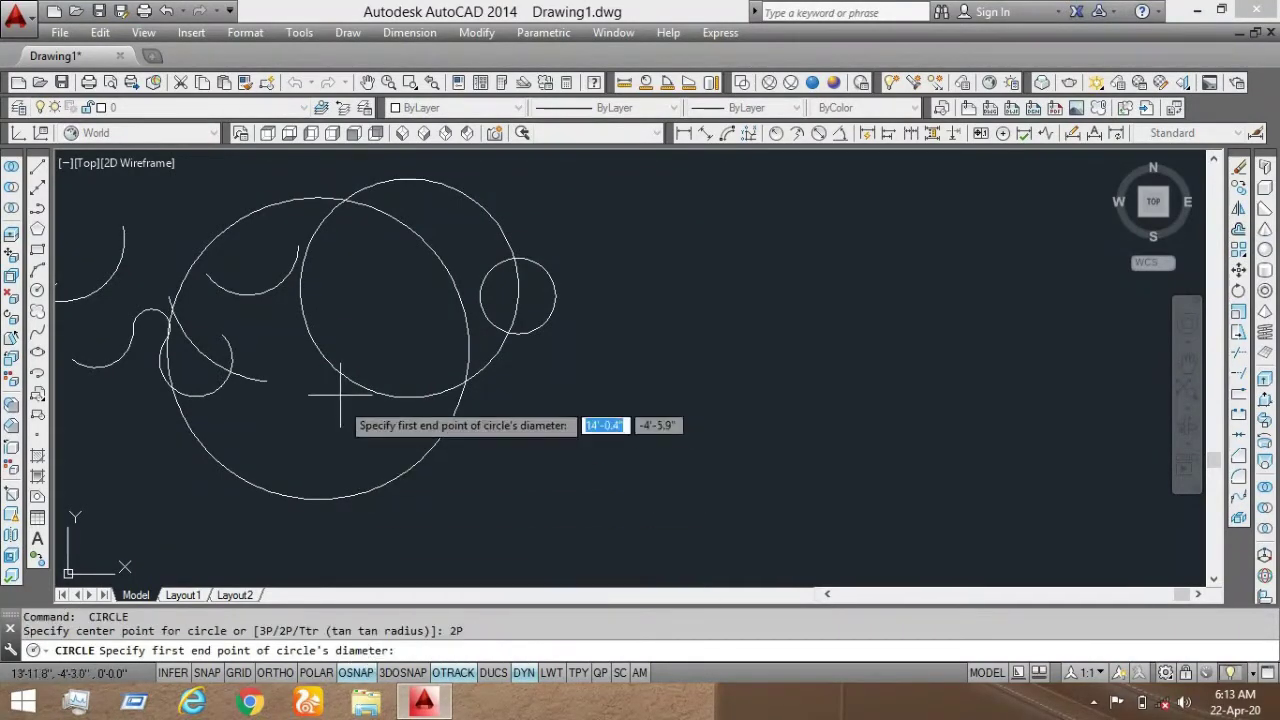
{"action": "left_click", "coordinate": [318, 345]}
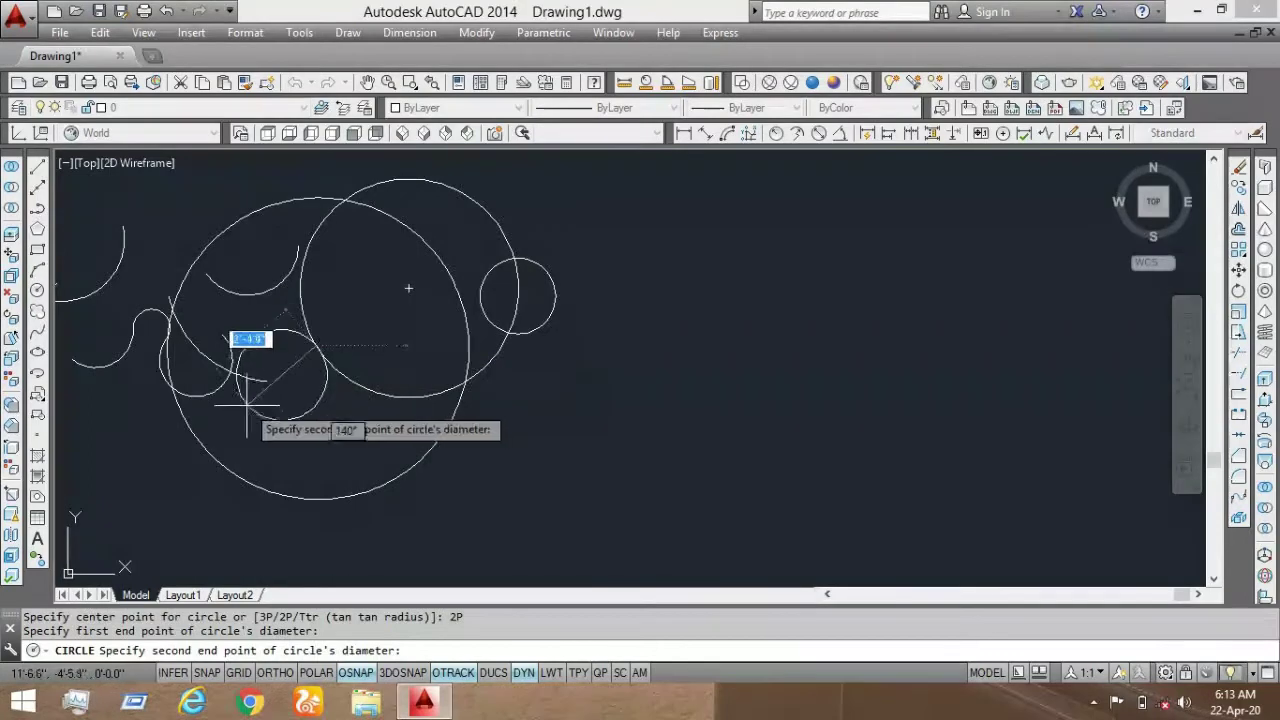
{"action": "left_click", "coordinate": [205, 452]}
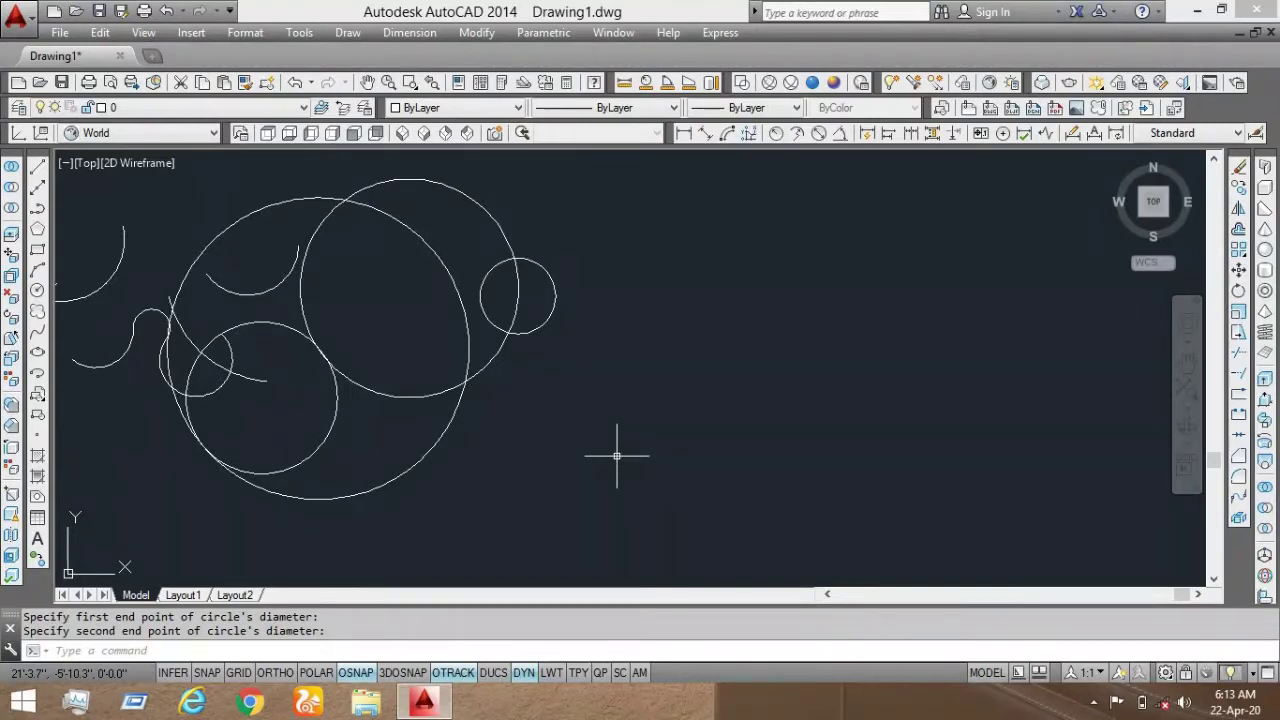
{"action": "key", "text": "Return"}
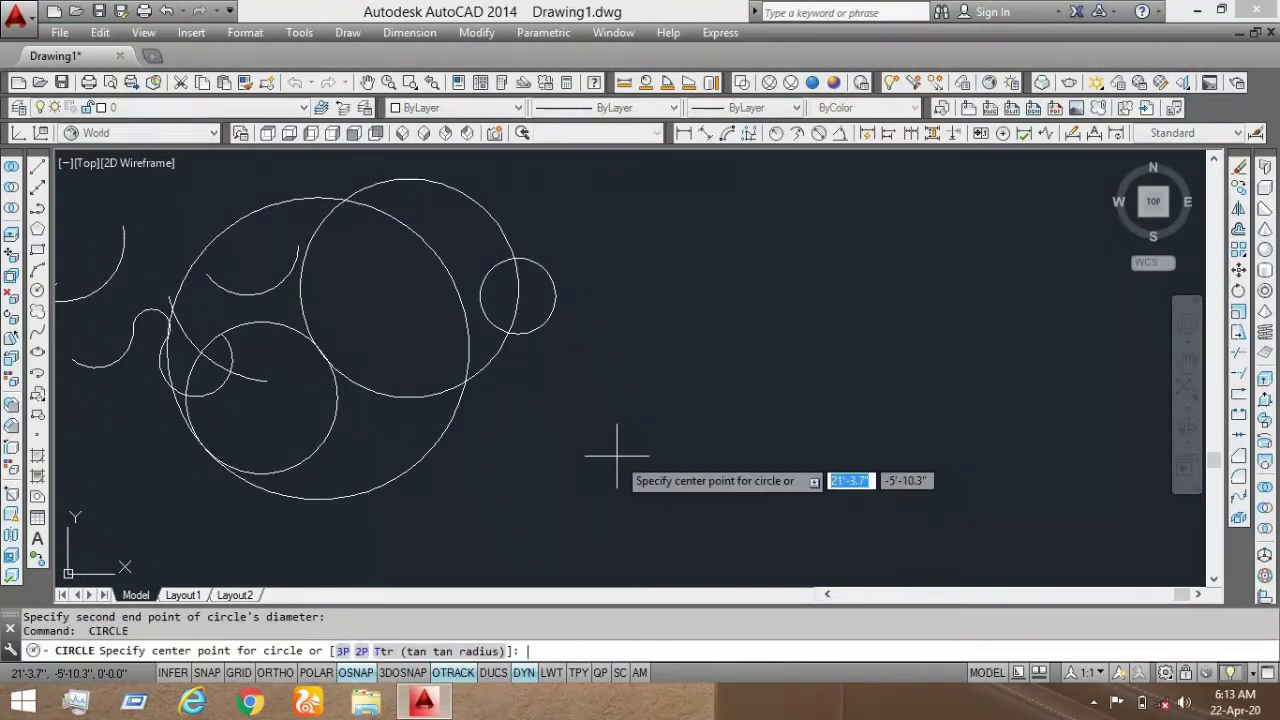
{"action": "left_click", "coordinate": [446, 651]}
{"action": "key", "text": "Escape"}
Step: Erase the two arcs that cross the tall rectangle
{"action": "scroll", "coordinate": [514, 457], "scroll_direction": "down", "scroll_amount": 2}
{"action": "middle_click_drag", "start_coordinate": [514, 457], "coordinate": [747, 422]}
{"action": "middle_click_drag", "start_coordinate": [274, 421], "coordinate": [384, 546]}
{"action": "scroll", "coordinate": [274, 335], "scroll_direction": "up", "scroll_amount": 6}
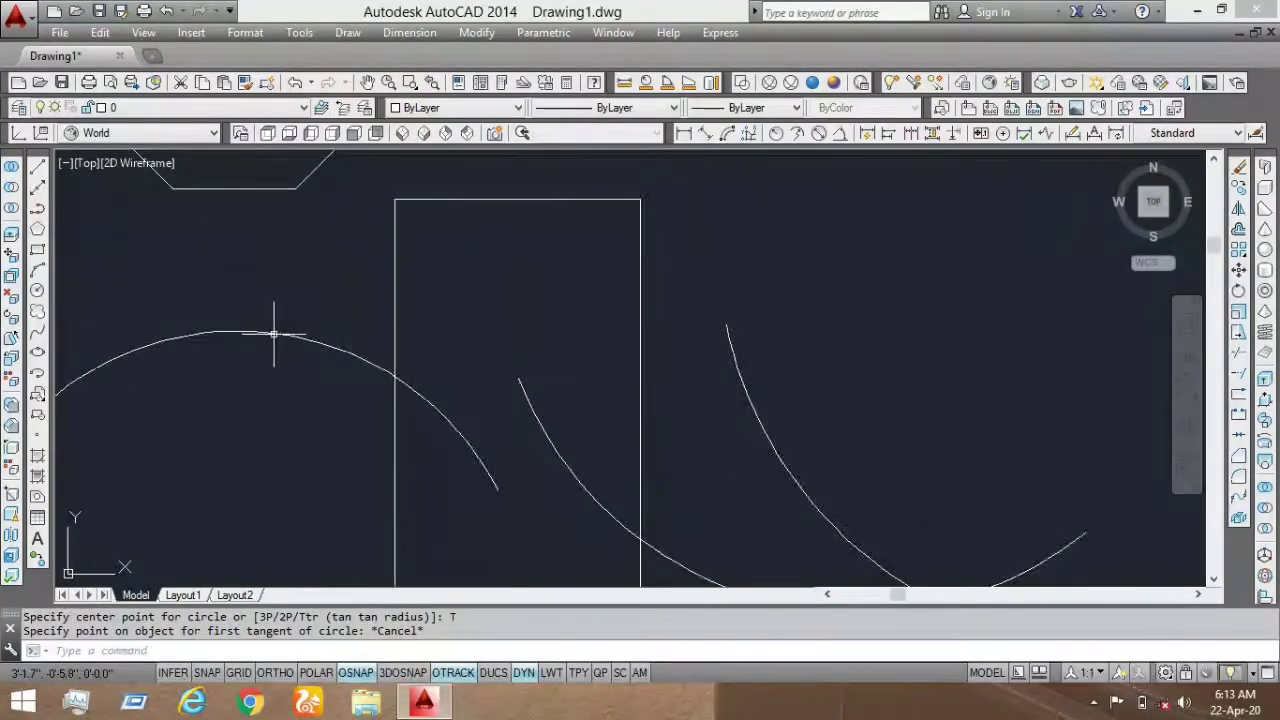
{"action": "left_click", "coordinate": [554, 296]}
{"action": "left_click", "coordinate": [458, 492]}
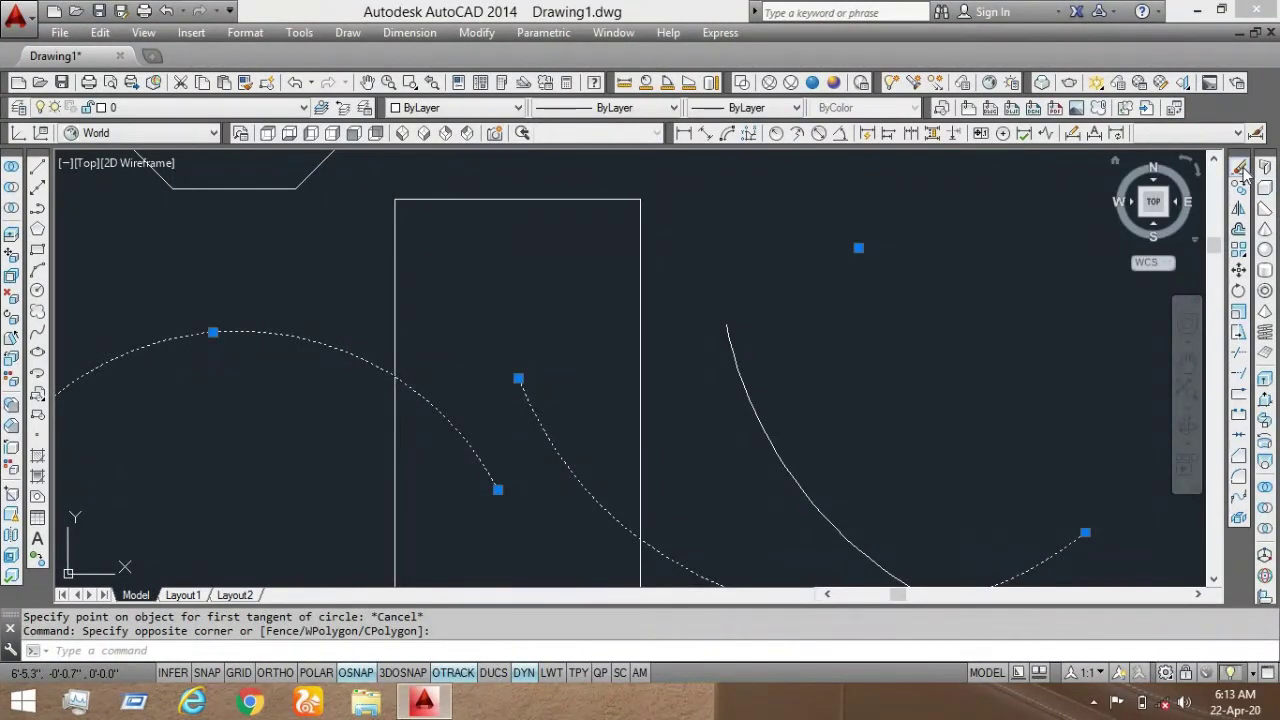
{"action": "type", "text": "e"}
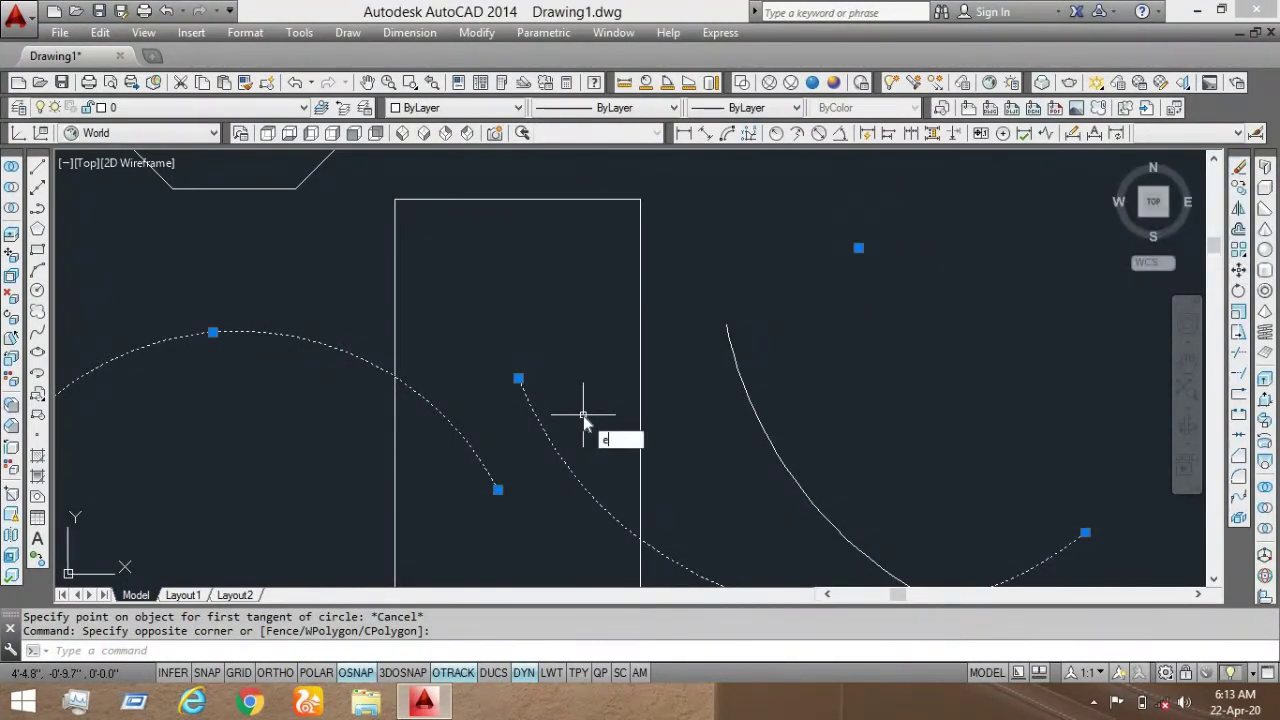
{"action": "key", "text": "Return"}
{"action": "scroll", "coordinate": [429, 400], "scroll_direction": "down", "scroll_amount": 4}
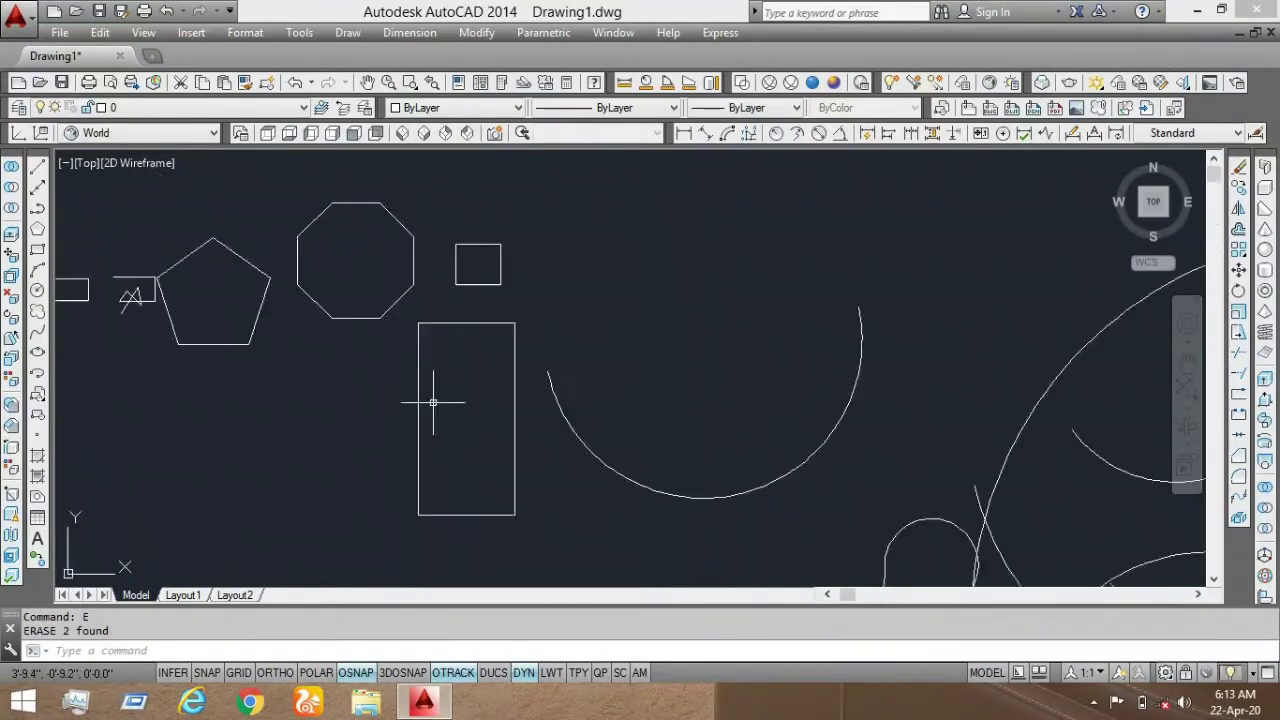
Step: Draw a Tan, Tan, Radius circle inside the tall rectangle, tangent to its top and left edges, with radius 4"
{"action": "middle_click_drag", "start_coordinate": [414, 368], "coordinate": [411, 363]}
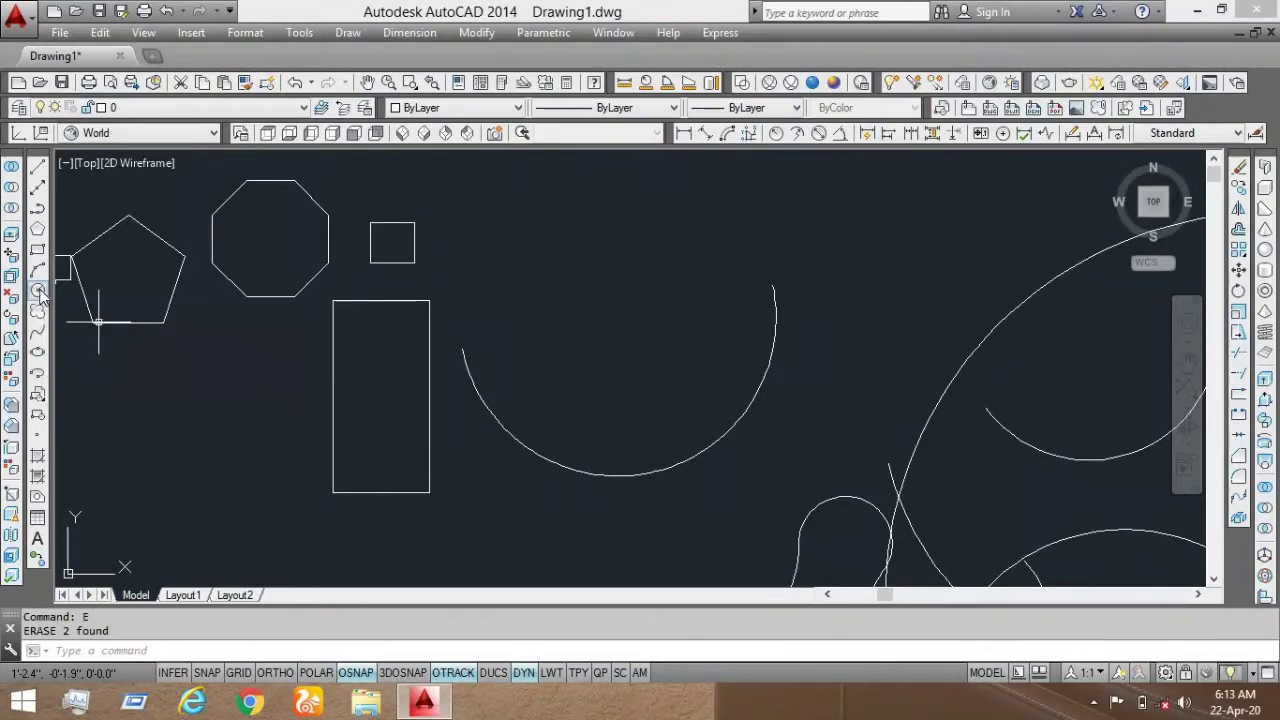
{"action": "left_click", "coordinate": [38, 291]}
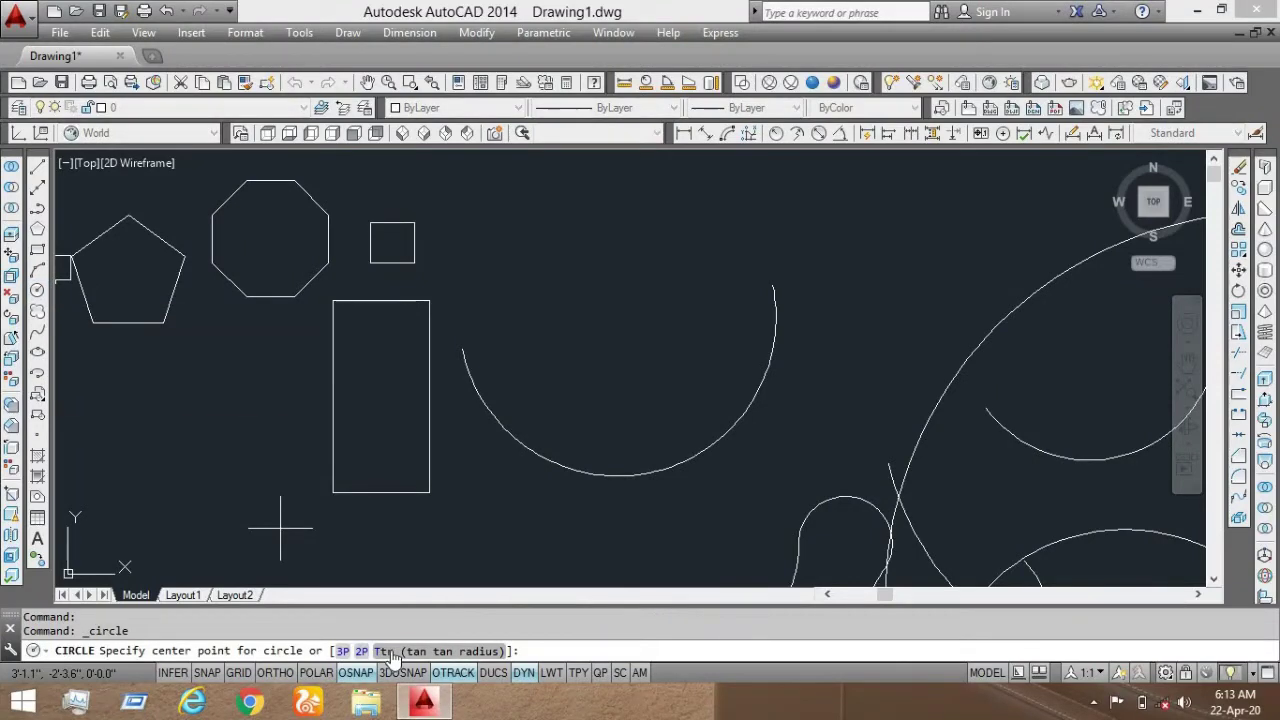
{"action": "left_click", "coordinate": [393, 652]}
{"action": "left_click", "coordinate": [360, 301]}
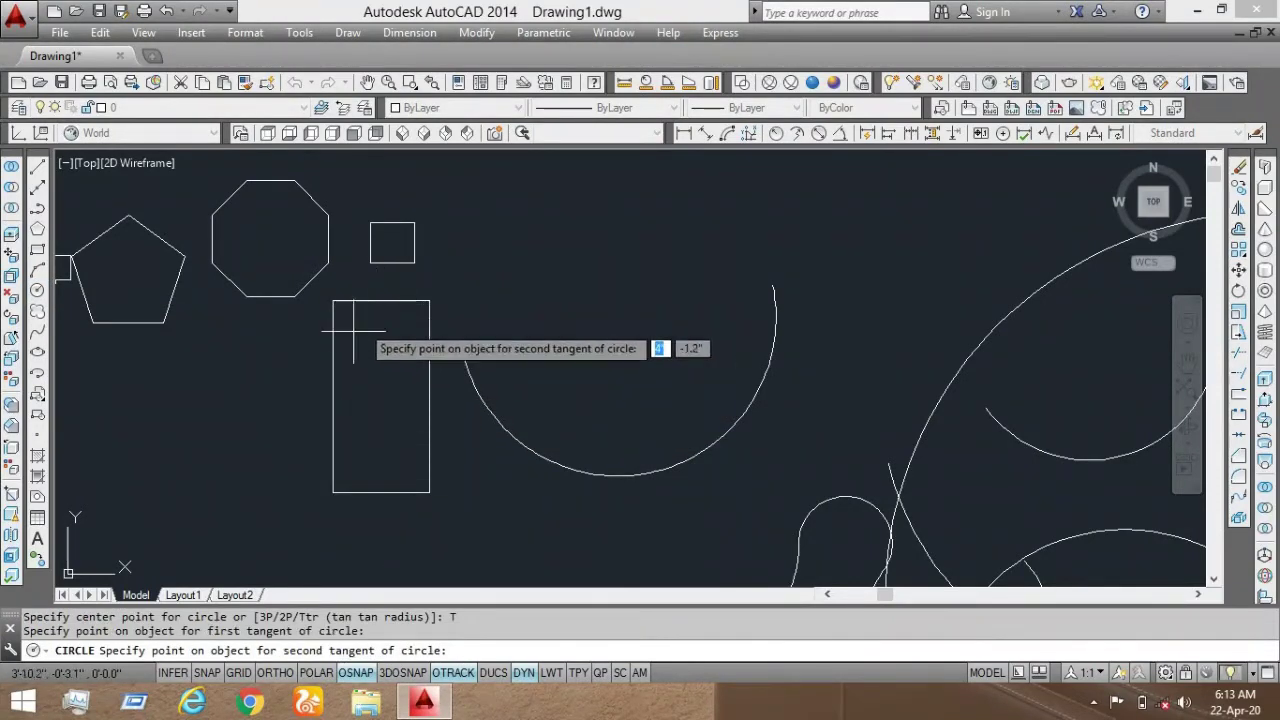
{"action": "left_click", "coordinate": [414, 400]}
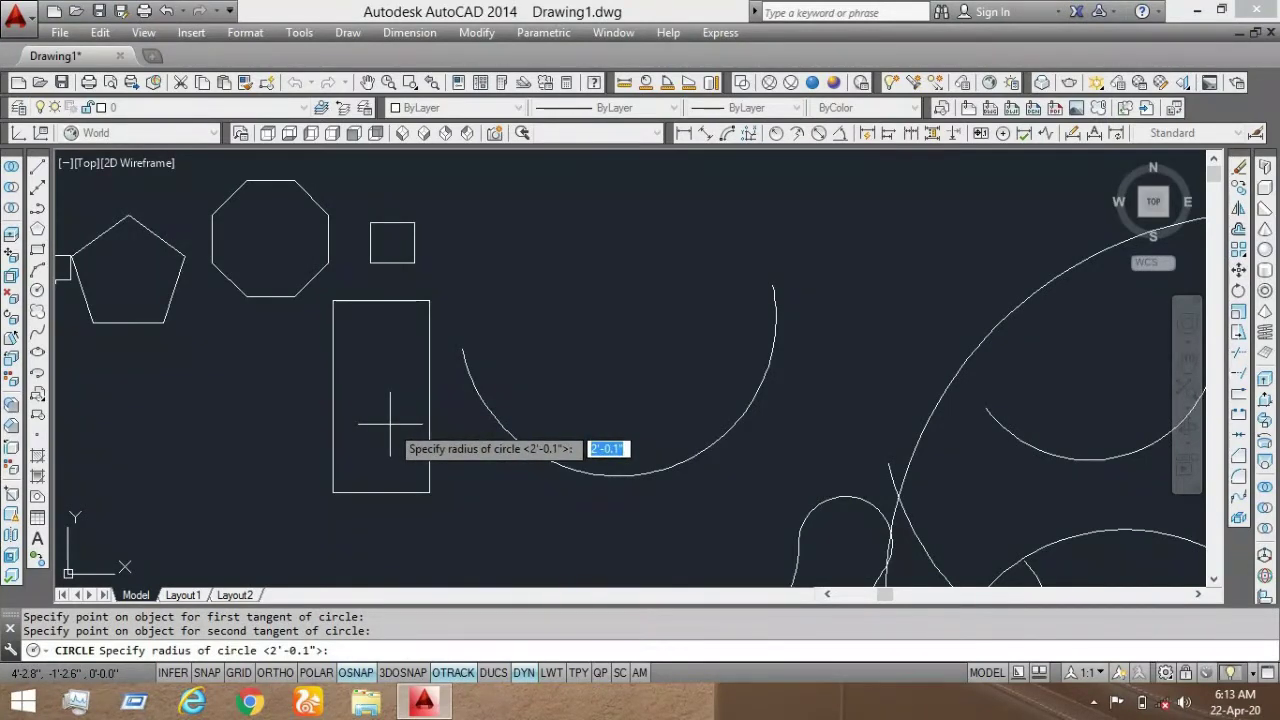
{"action": "key", "text": "Return"}
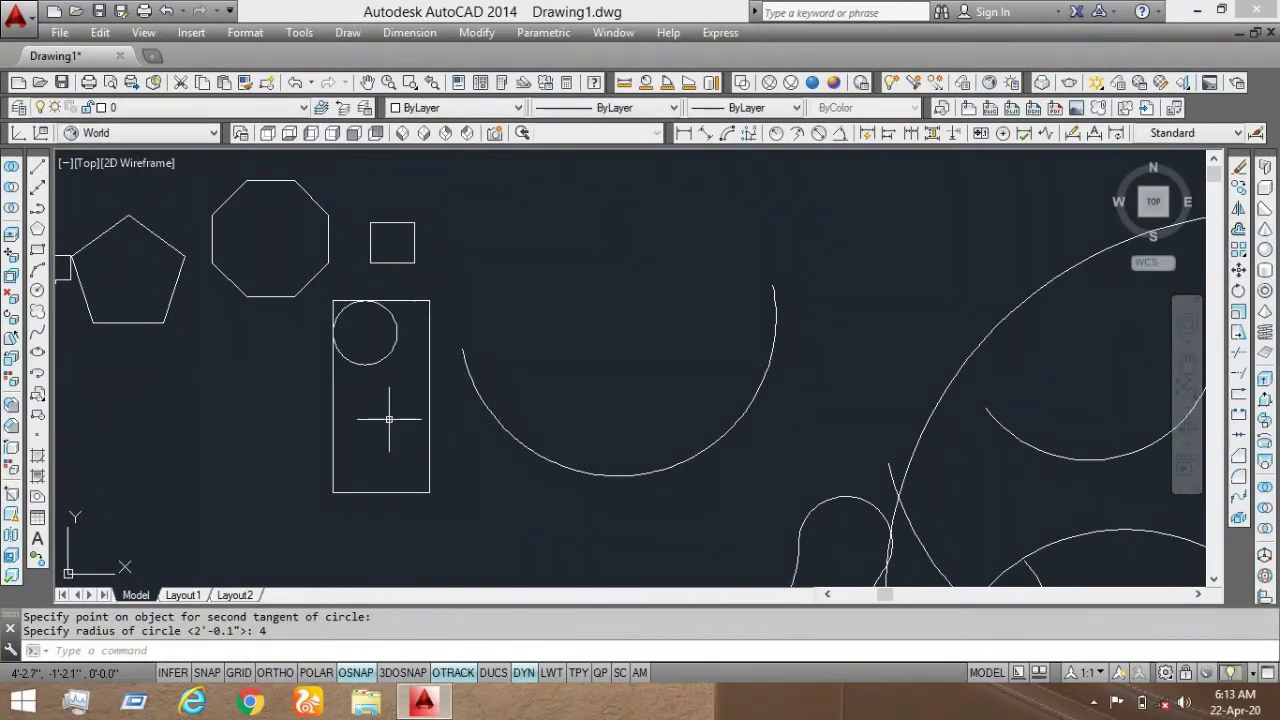
Step: Draw a Tan, Tan, Tan circle inside the tall rectangle, tangent to its bottom, left and right edges
{"action": "scroll", "coordinate": [345, 312], "scroll_direction": "up", "scroll_amount": 5}
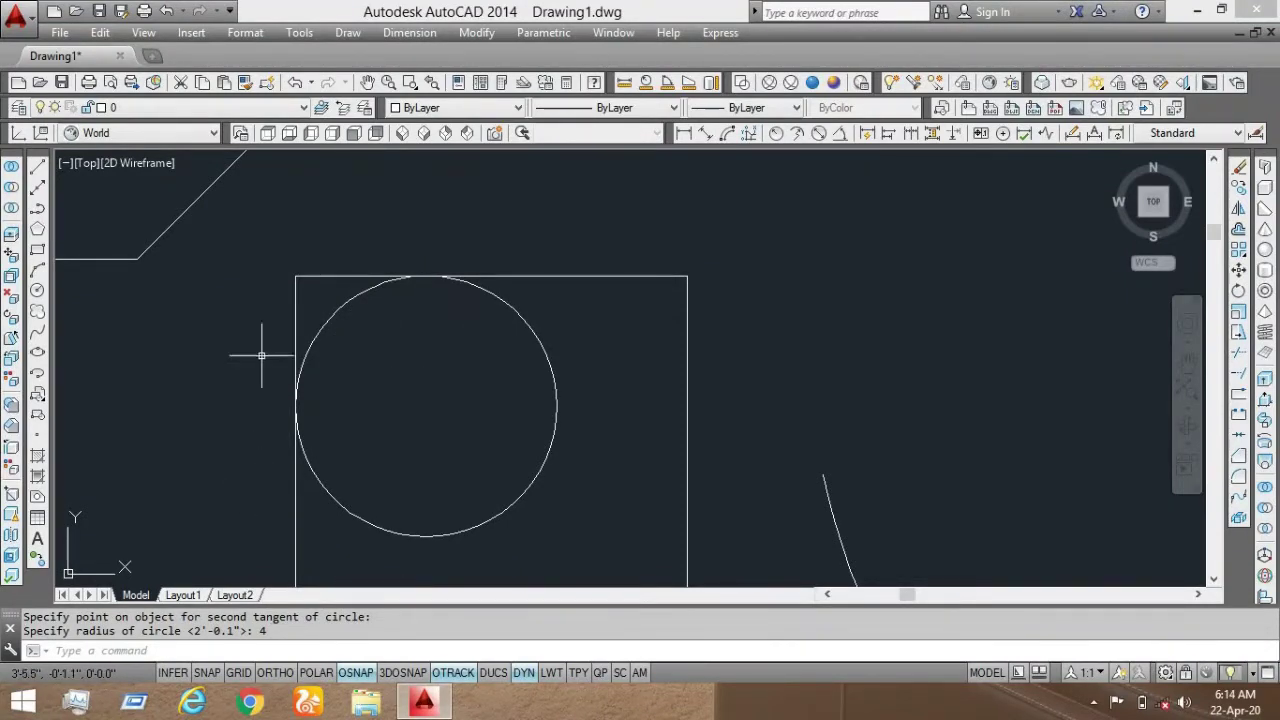
{"action": "middle_click_drag", "start_coordinate": [263, 354], "coordinate": [170, 284]}
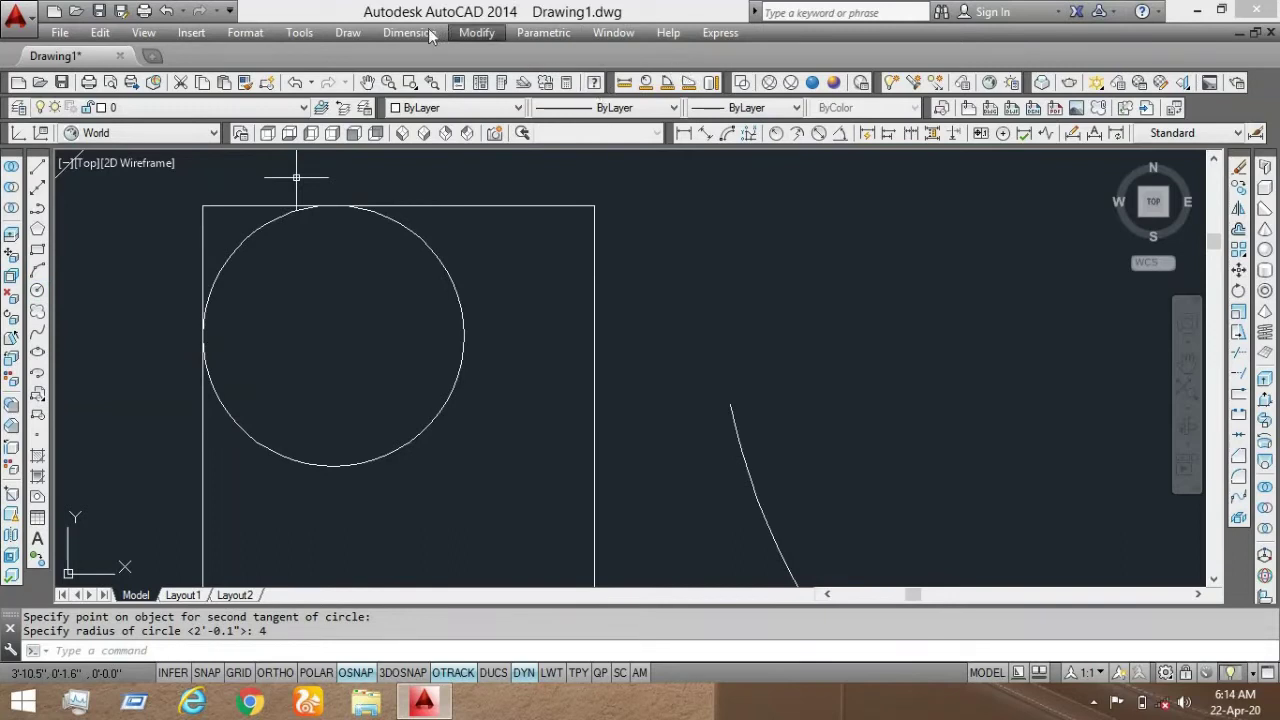
{"action": "left_click", "coordinate": [348, 32]}
{"action": "mouse_move", "coordinate": [441, 302]}
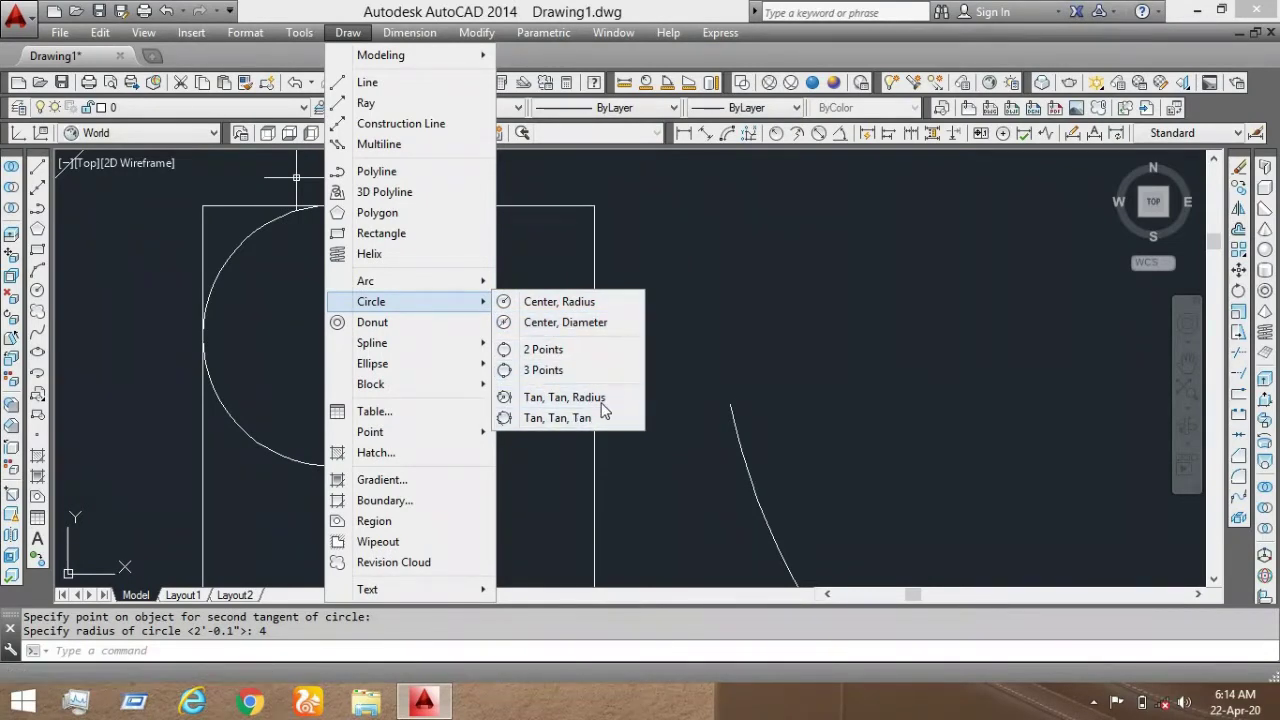
{"action": "left_click", "coordinate": [560, 418]}
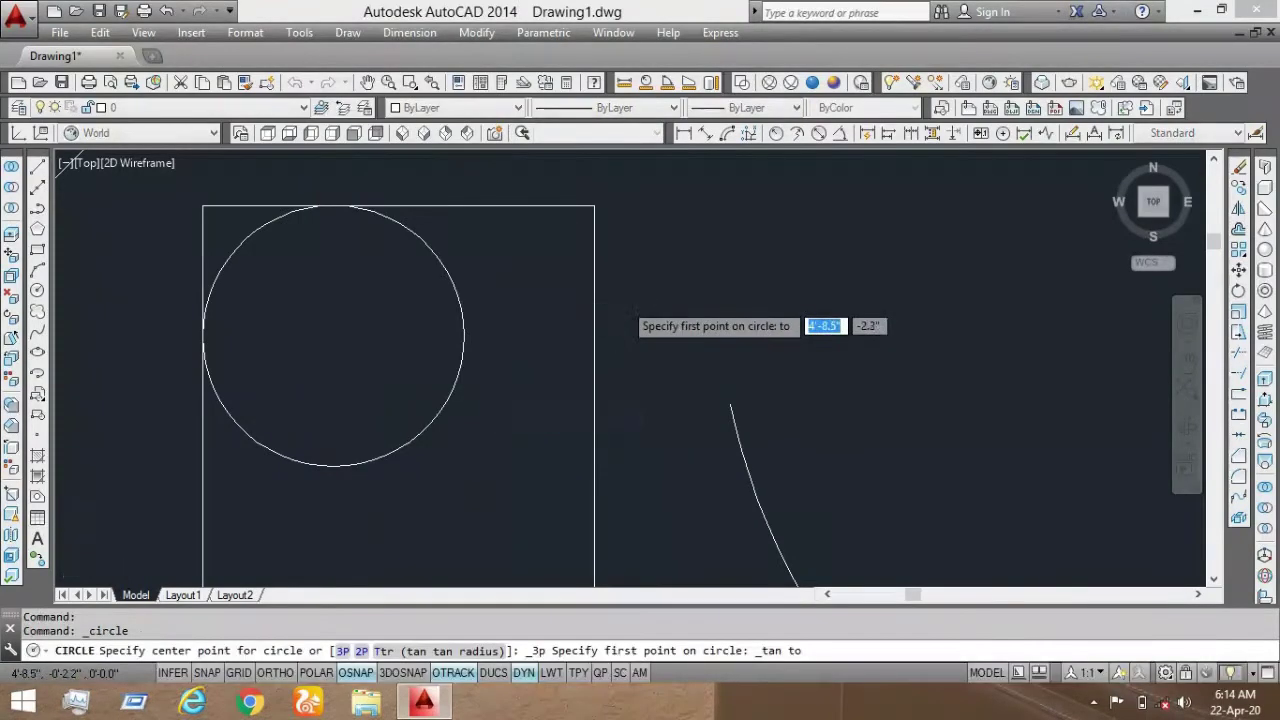
{"action": "scroll", "coordinate": [630, 323], "scroll_direction": "down", "scroll_amount": 8}
{"action": "scroll", "coordinate": [528, 320], "scroll_direction": "up", "scroll_amount": 4}
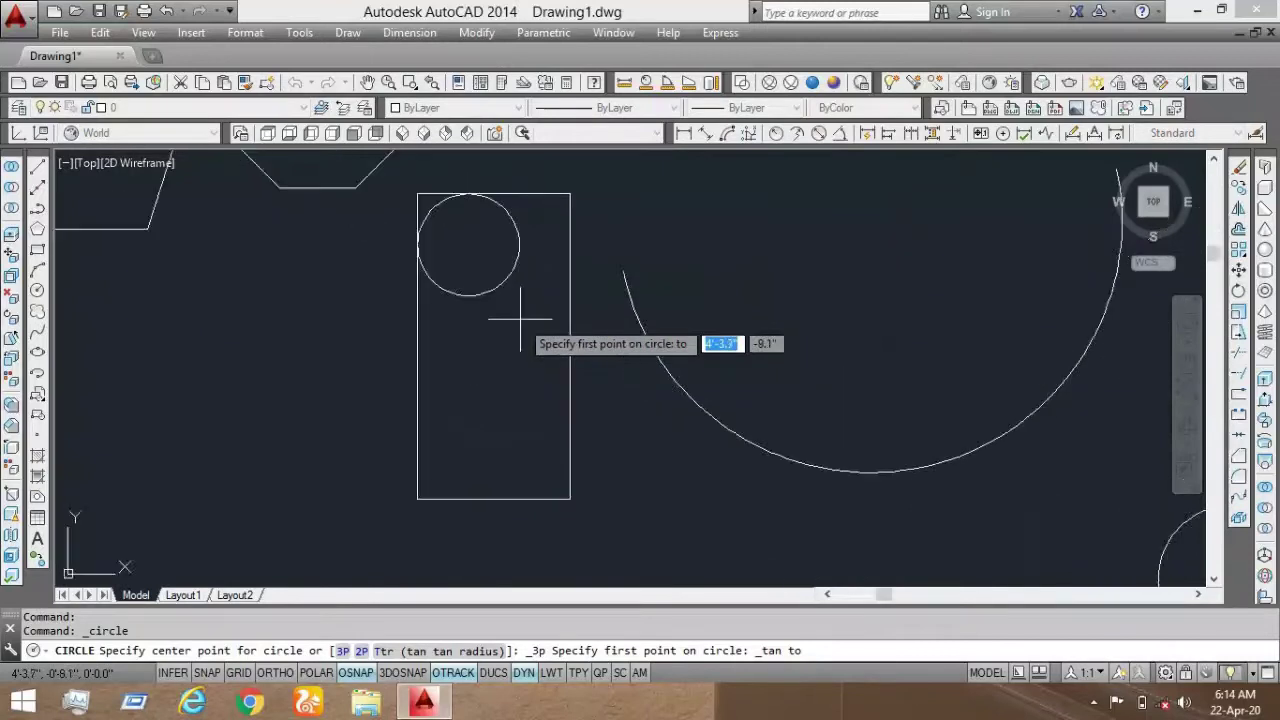
{"action": "left_click", "coordinate": [501, 494]}
{"action": "left_click", "coordinate": [419, 407]}
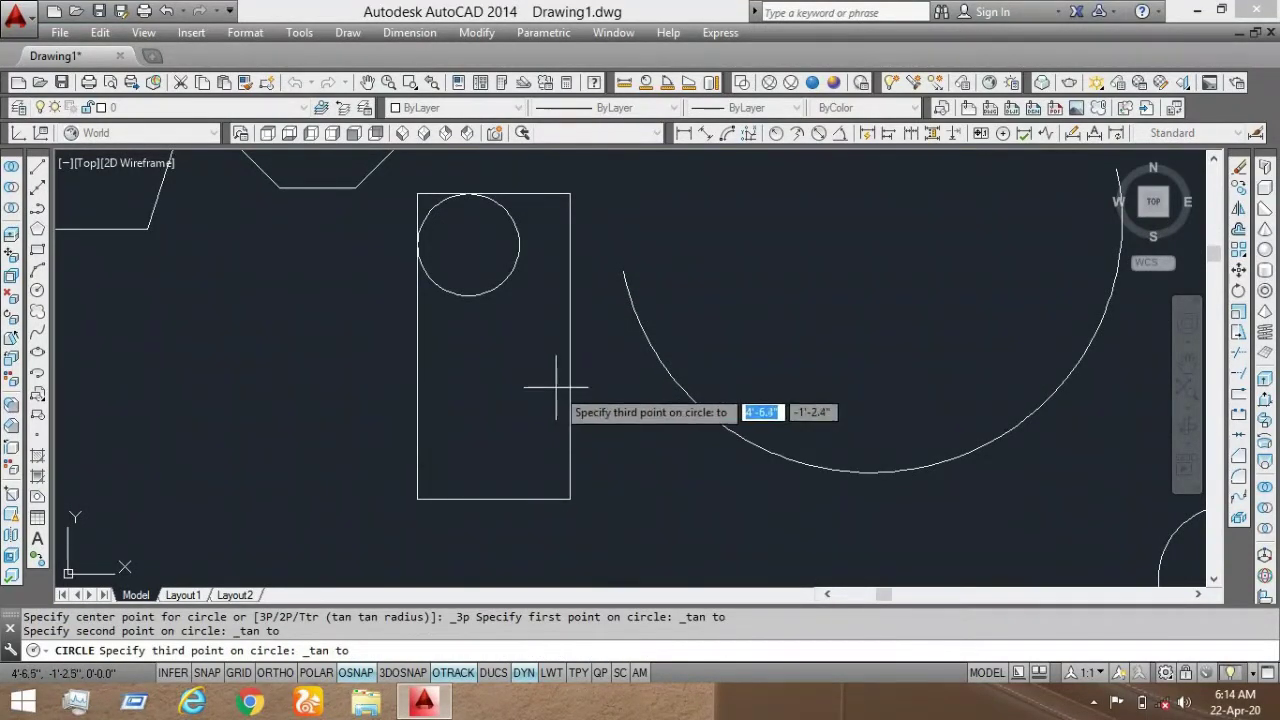
{"action": "left_click", "coordinate": [570, 406]}
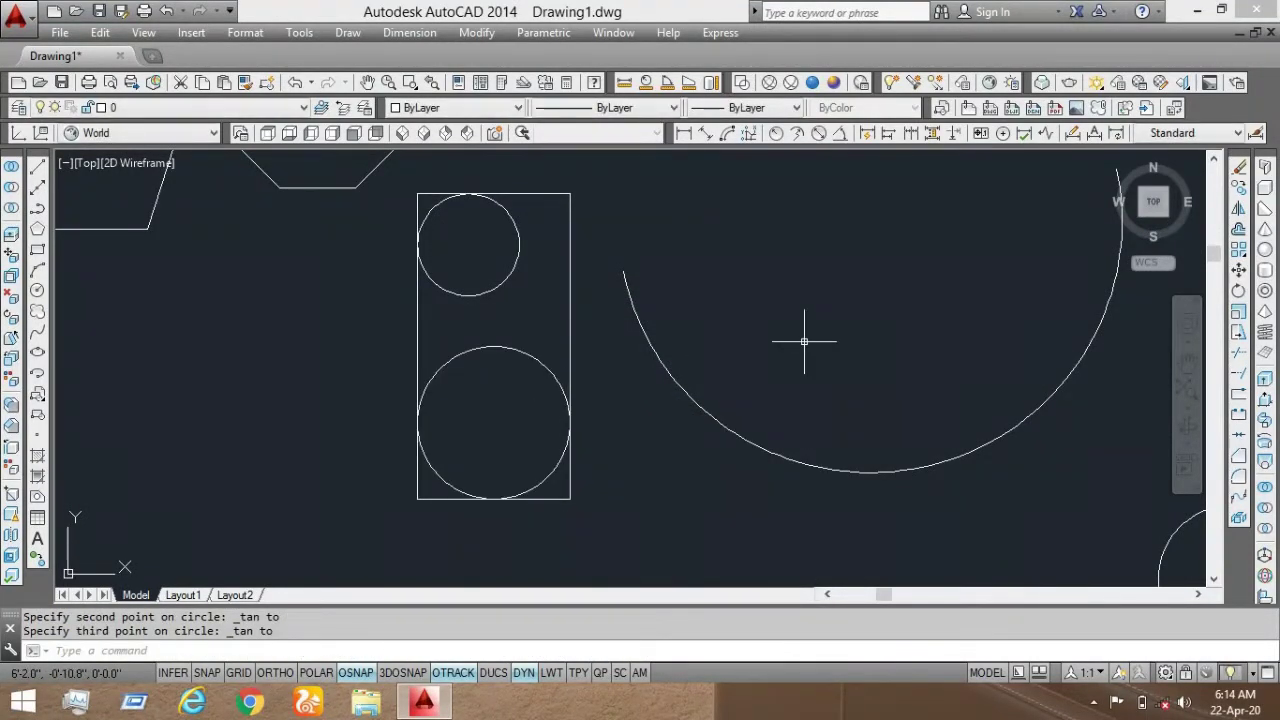
Step: Draw a closed freehand revision cloud around the lower-right corner of the tall rectangle, overlapping the circle inside it
{"action": "scroll", "coordinate": [653, 321], "scroll_direction": "down", "scroll_amount": 2}
{"action": "middle_click_drag", "start_coordinate": [657, 314], "coordinate": [503, 254]}
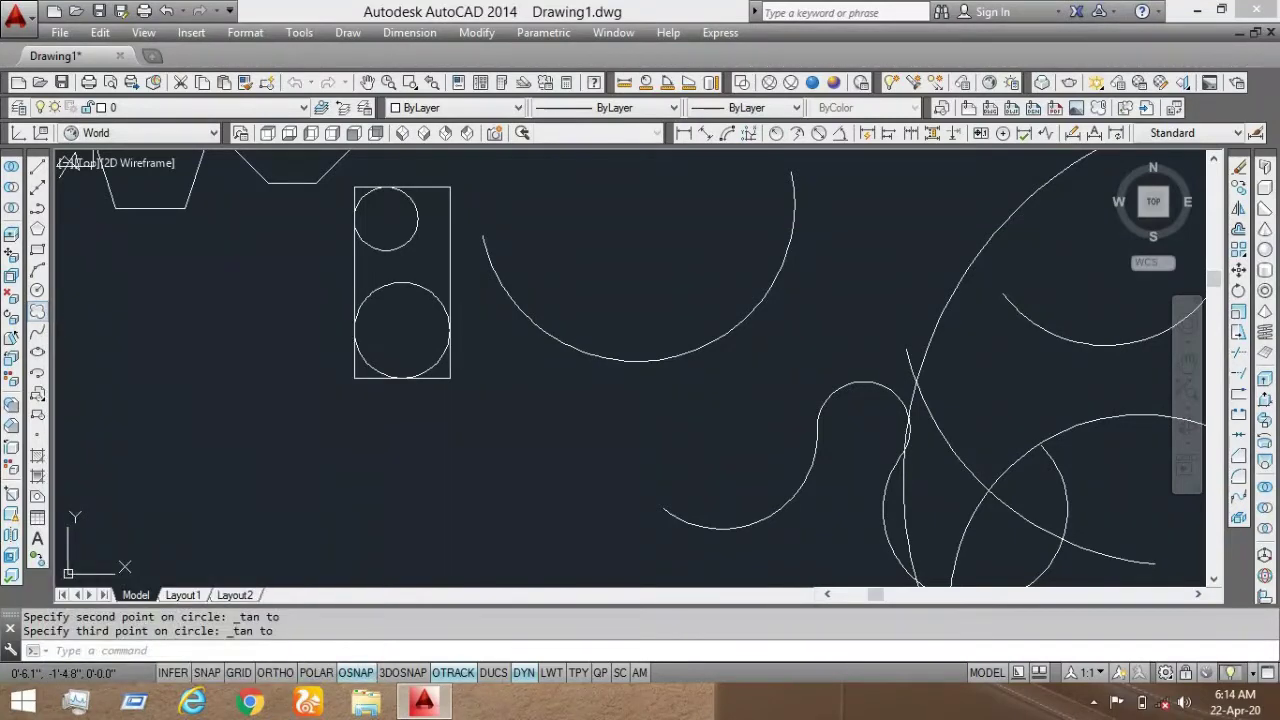
{"action": "left_click", "coordinate": [37, 310]}
{"action": "scroll", "coordinate": [443, 357], "scroll_direction": "up", "scroll_amount": 4}
{"action": "left_click", "coordinate": [410, 323]}
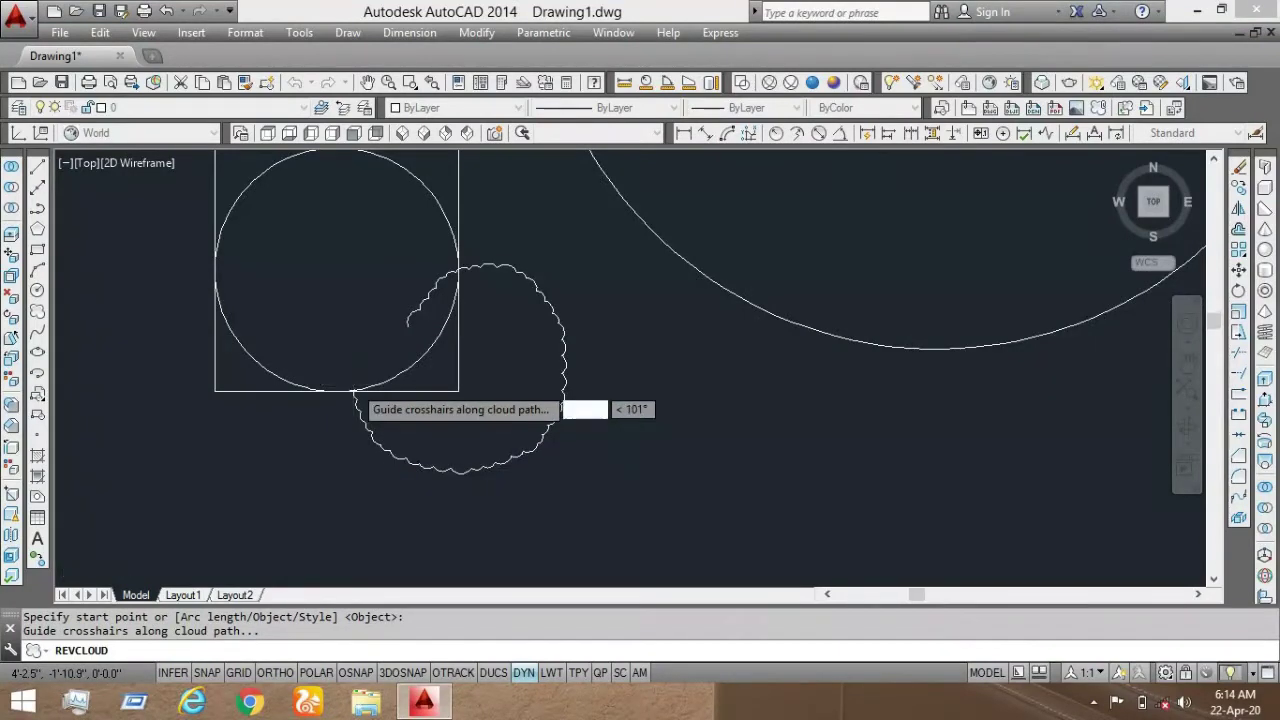
{"action": "scroll", "coordinate": [355, 395], "scroll_direction": "up", "scroll_amount": 5}
{"action": "middle_click_drag", "start_coordinate": [305, 225], "coordinate": [405, 340]}
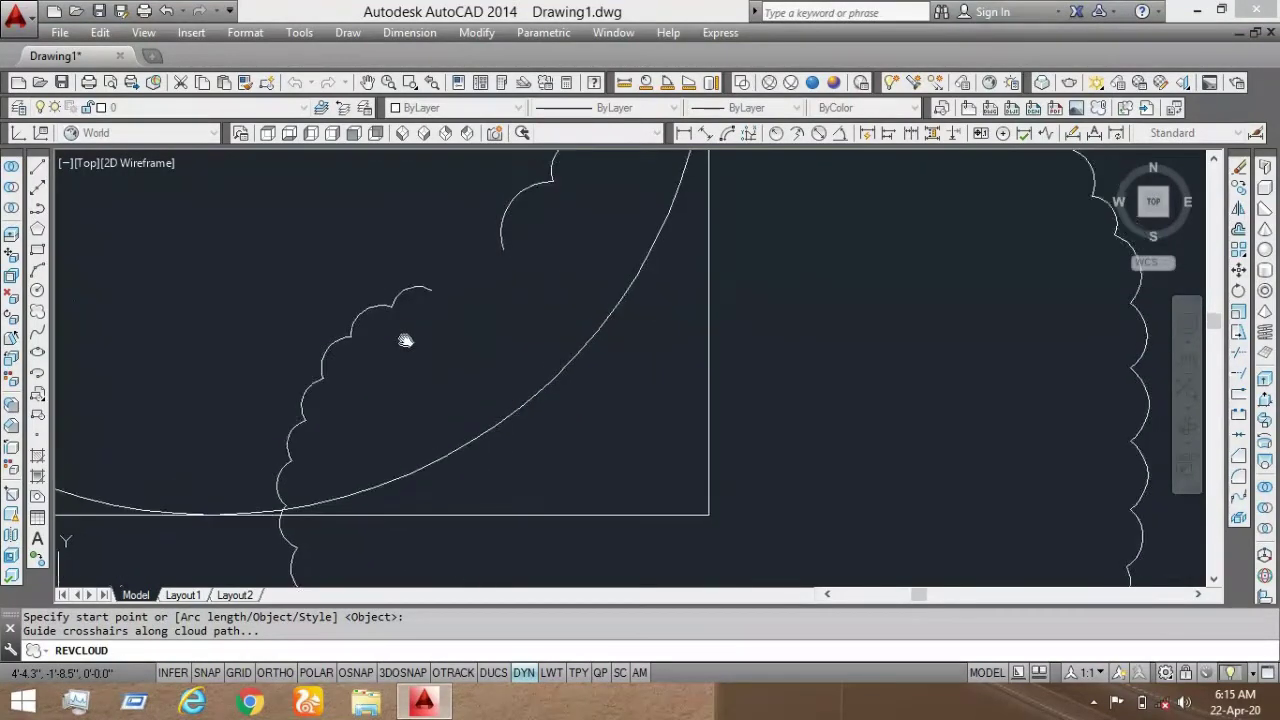
{"action": "scroll", "coordinate": [405, 340], "scroll_direction": "up", "scroll_amount": 2}
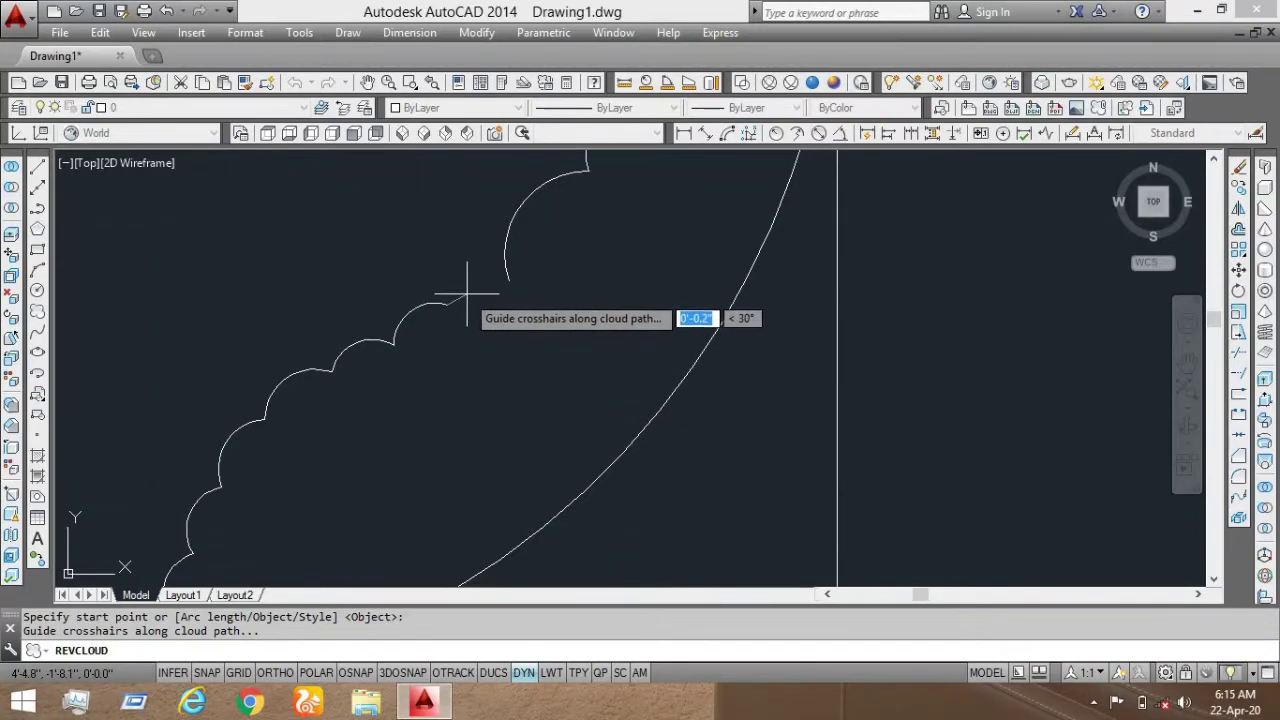
{"action": "scroll", "coordinate": [449, 314], "scroll_direction": "down", "scroll_amount": 3}
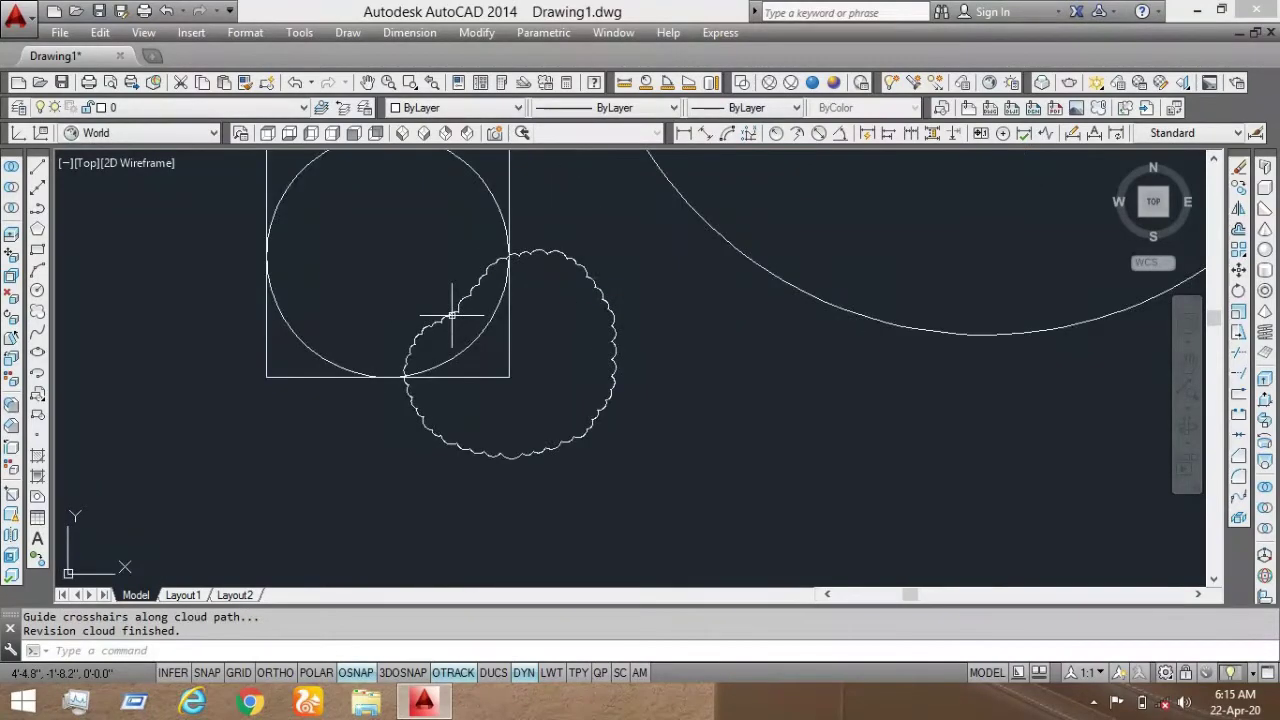
{"action": "scroll", "coordinate": [458, 306], "scroll_direction": "up", "scroll_amount": 3}
{"action": "scroll", "coordinate": [458, 306], "scroll_direction": "down", "scroll_amount": 6}
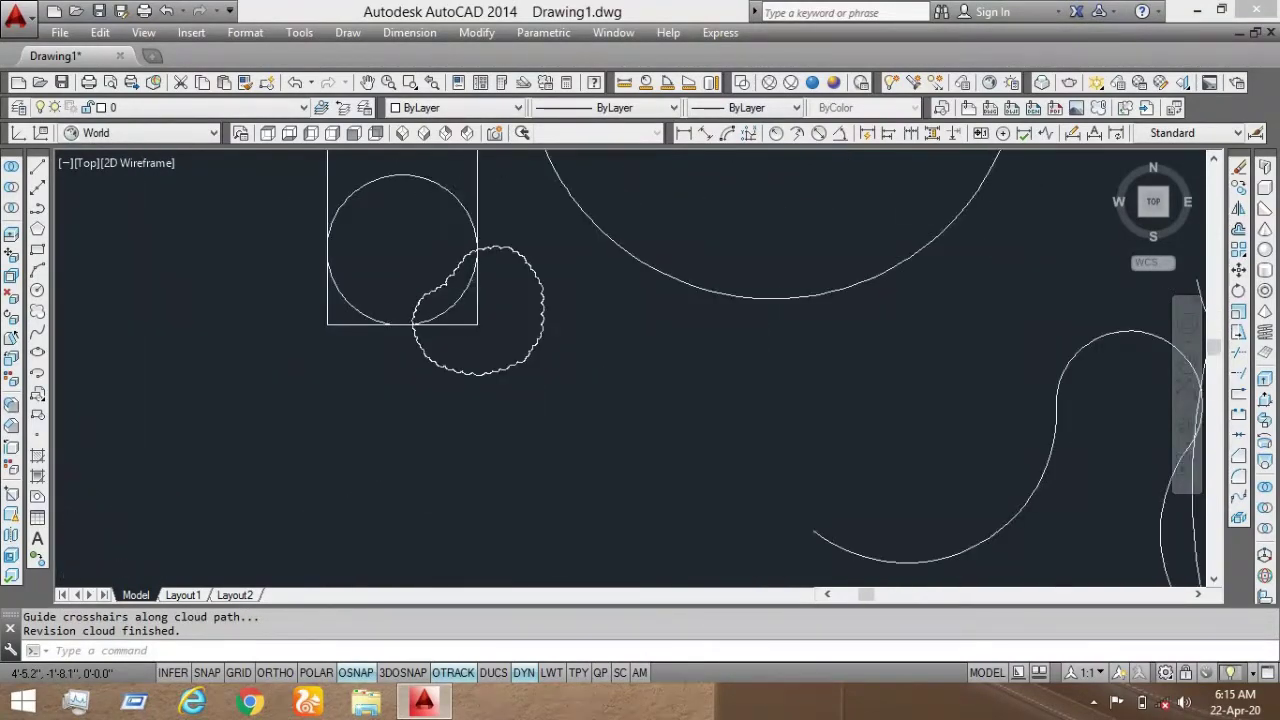
Step: Change the revision cloud's color to Red and clear the selection
{"action": "scroll", "coordinate": [467, 313], "scroll_direction": "up", "scroll_amount": 4}
{"action": "left_click", "coordinate": [543, 270]}
{"action": "left_click", "coordinate": [487, 346]}
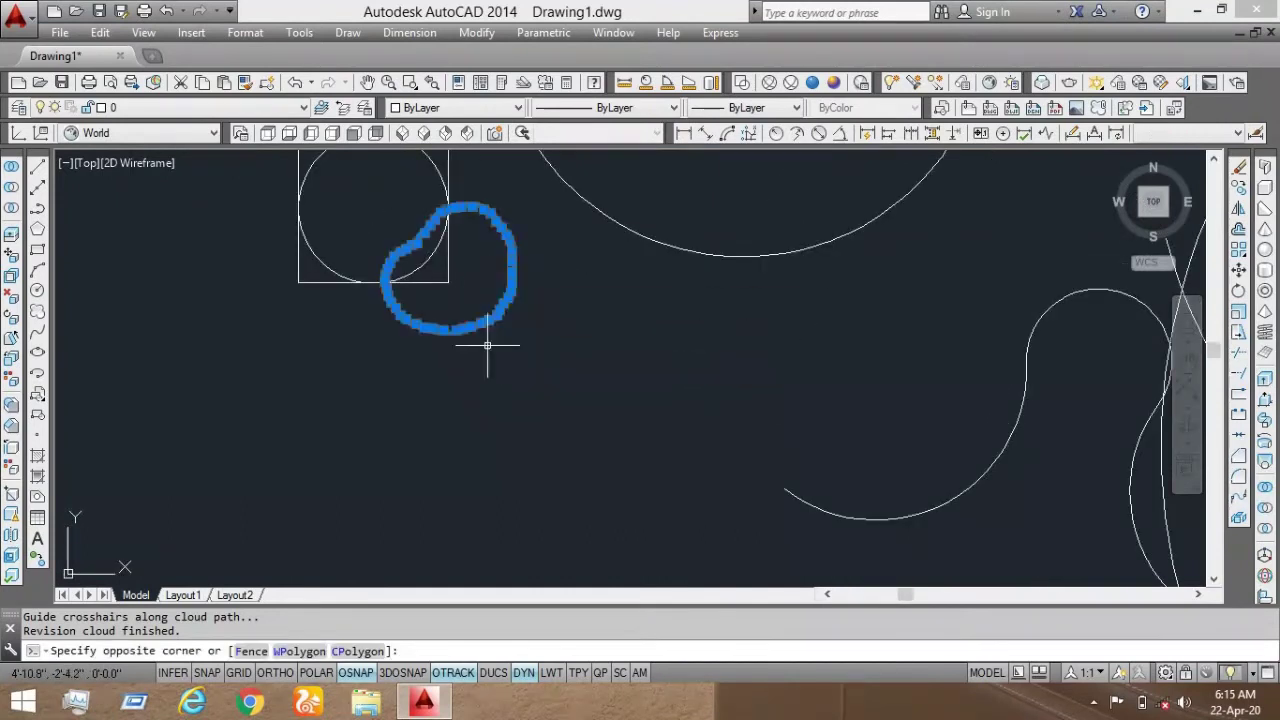
{"action": "left_click", "coordinate": [513, 107]}
{"action": "left_click", "coordinate": [491, 158]}
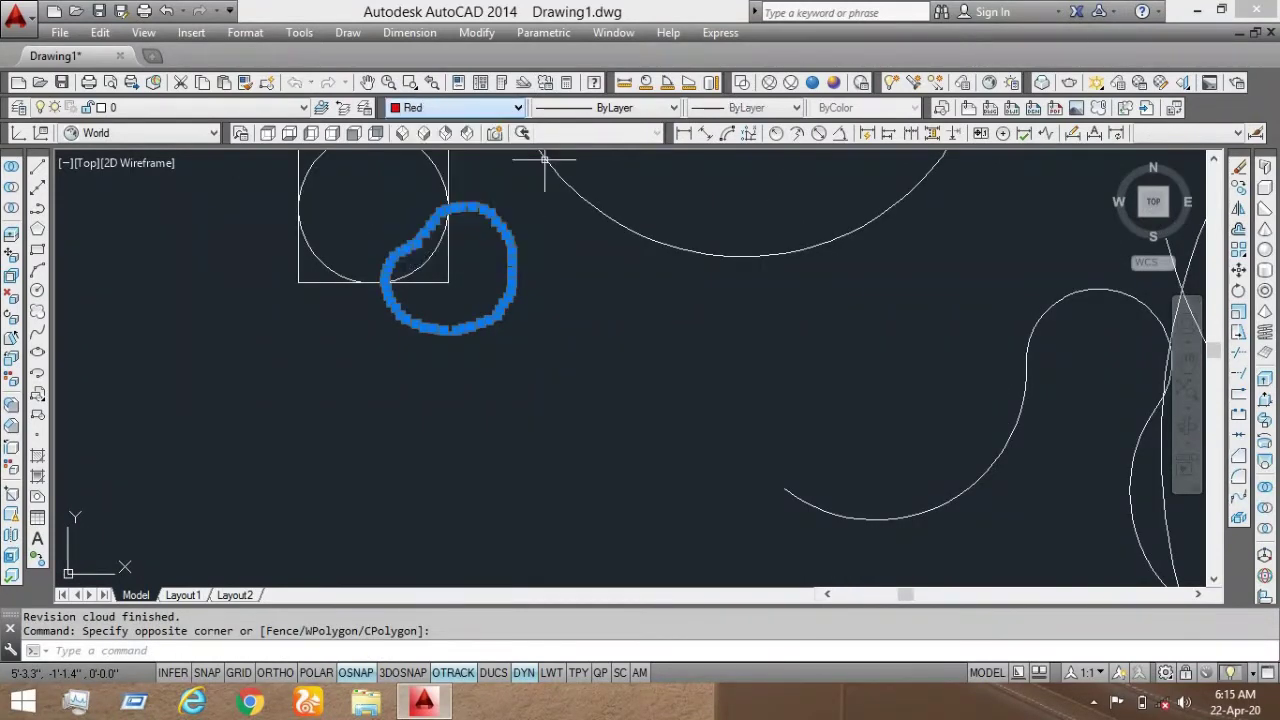
{"action": "key", "text": "Escape"}
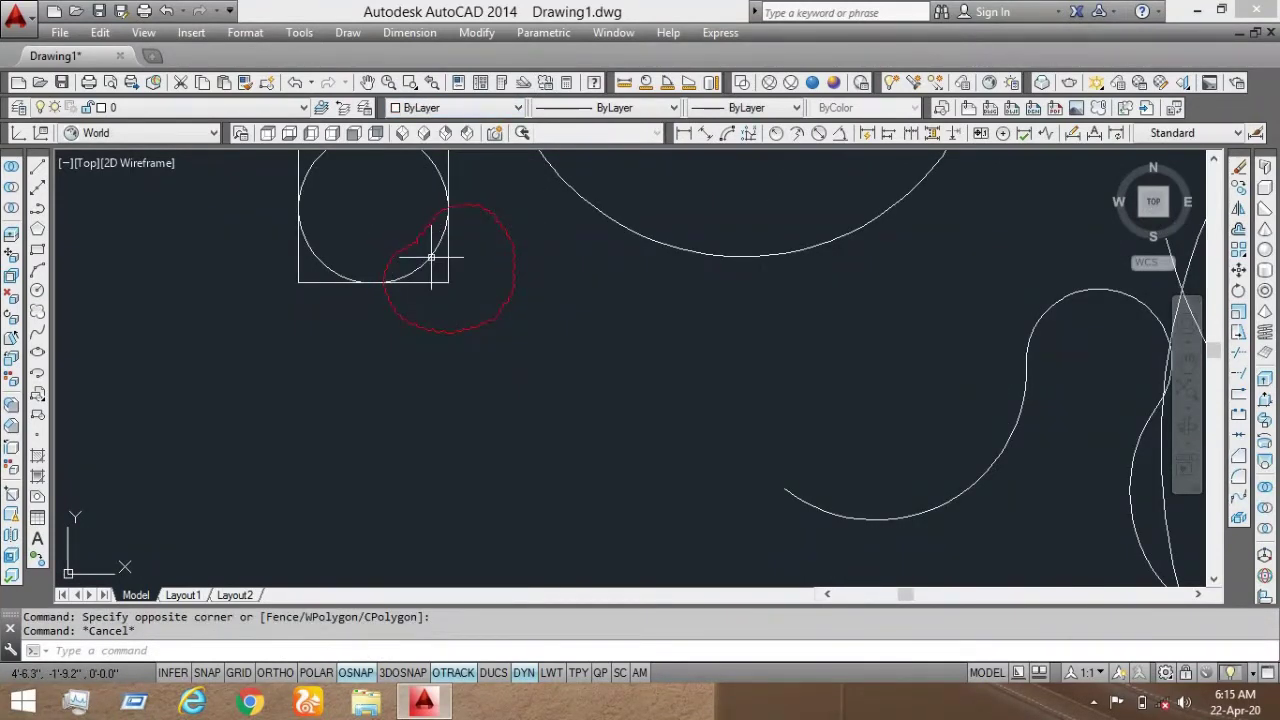
Step: Start a fit-point spline in the empty area below the revision cloud, placing its first arch-shaped points with Ortho on
{"action": "middle_click_drag", "start_coordinate": [241, 322], "coordinate": [269, 282]}
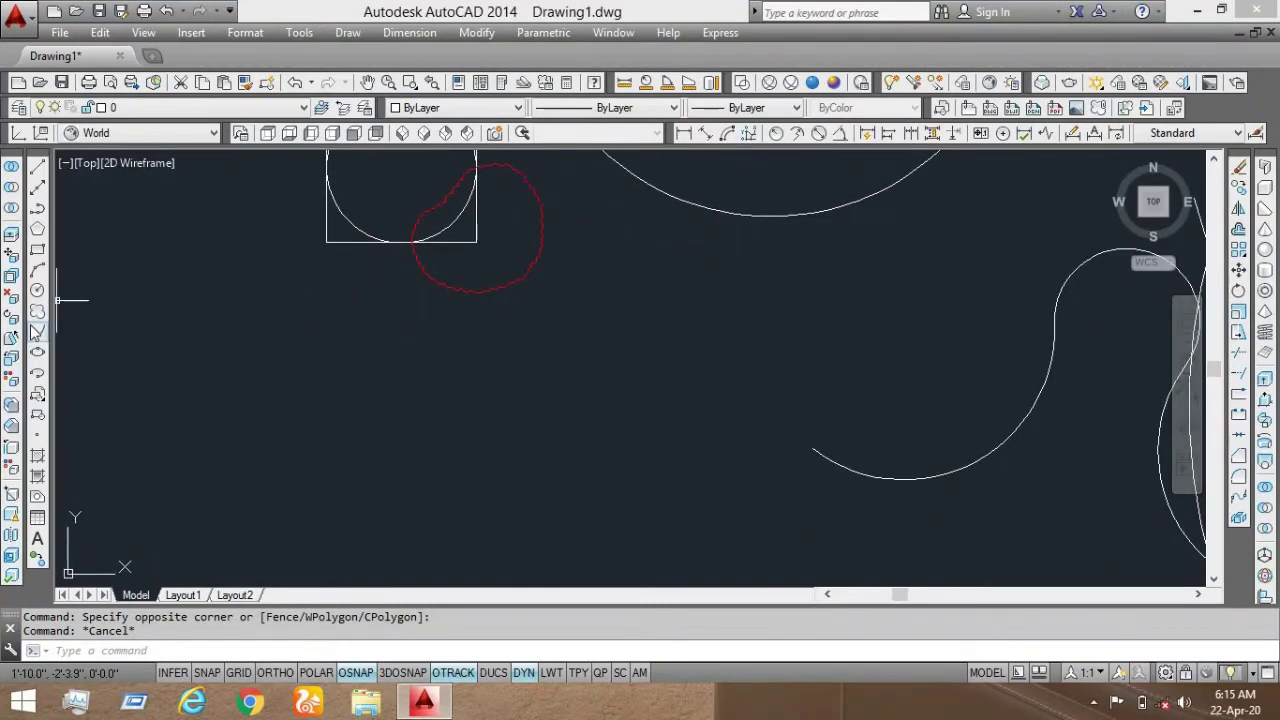
{"action": "left_click", "coordinate": [37, 332]}
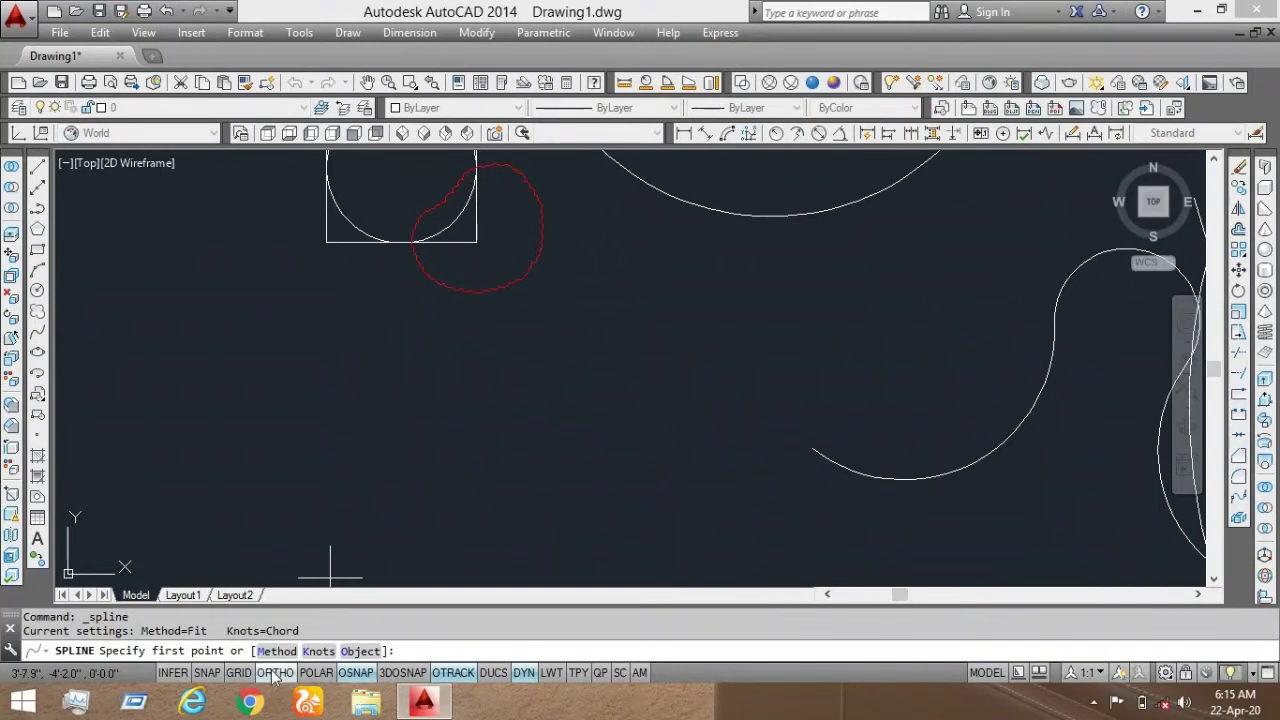
{"action": "key", "text": "F8"}
{"action": "left_click", "coordinate": [231, 449]}
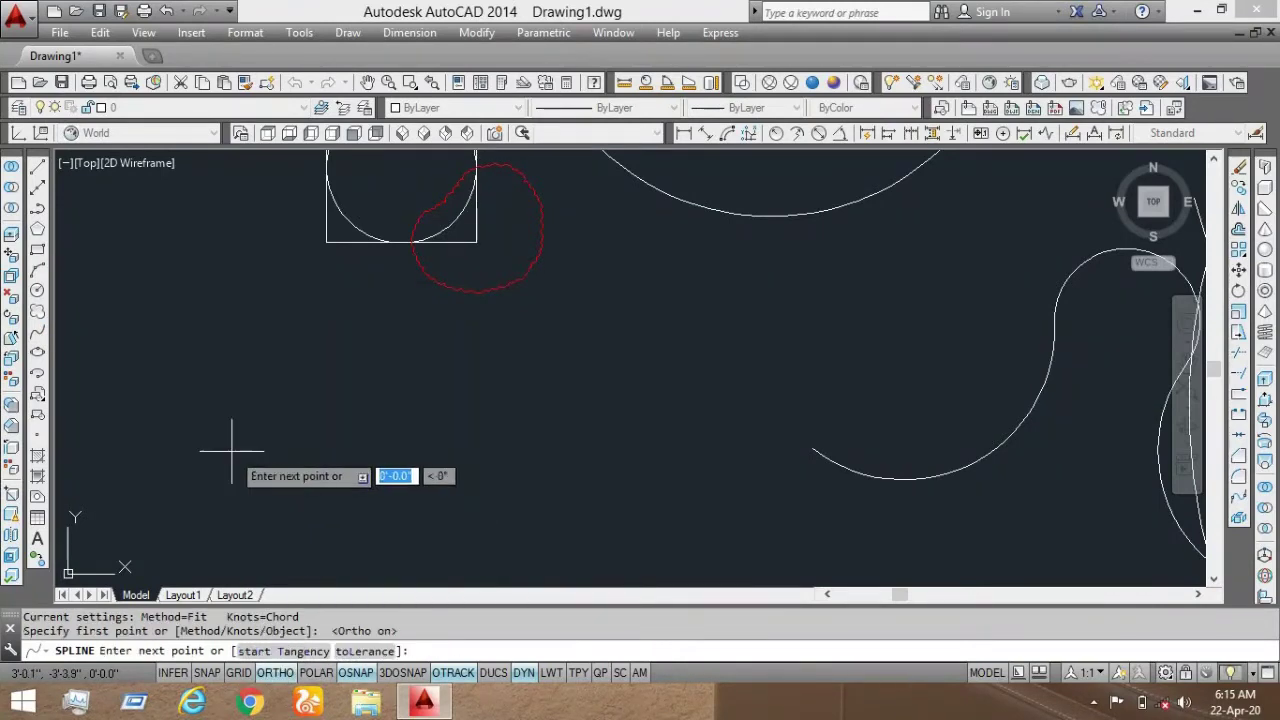
{"action": "left_click", "coordinate": [233, 312]}
{"action": "left_click", "coordinate": [378, 410]}
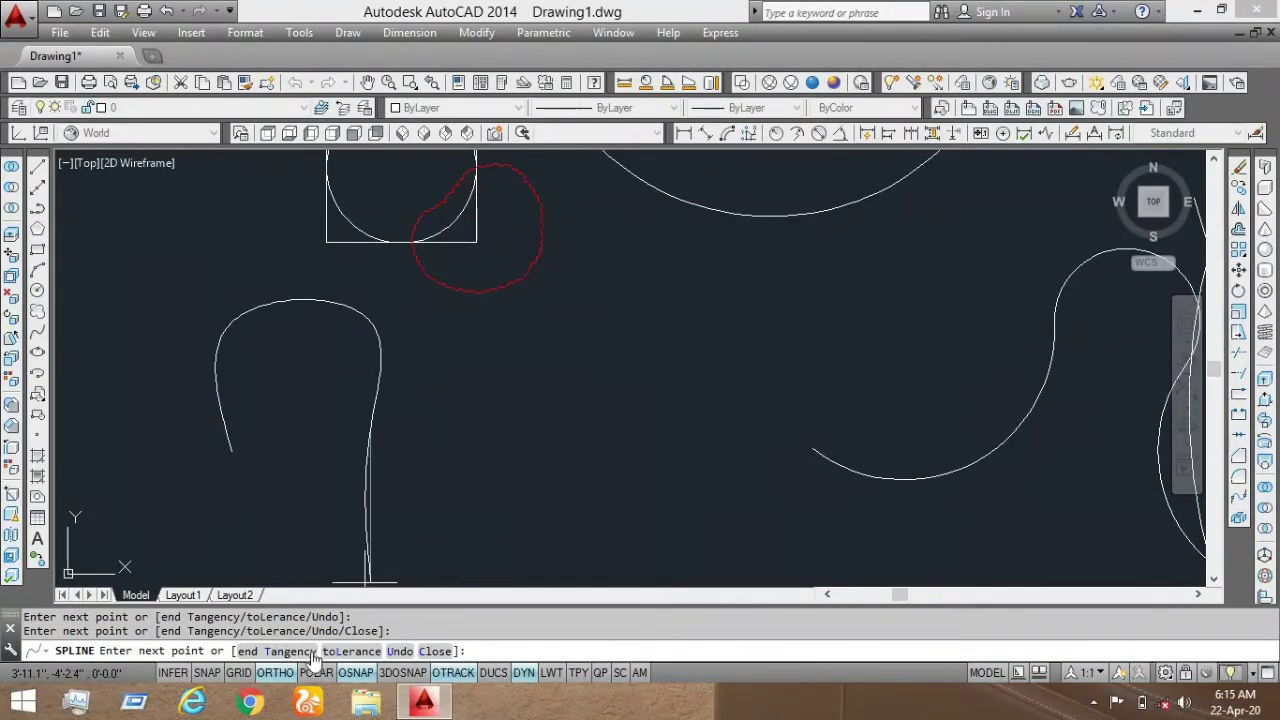
Step: Turn Ortho off, continue the spline rightward through alternating high and low points across the S-shaped arc, and finish it
{"action": "left_click", "coordinate": [274, 672]}
{"action": "left_click", "coordinate": [540, 345]}
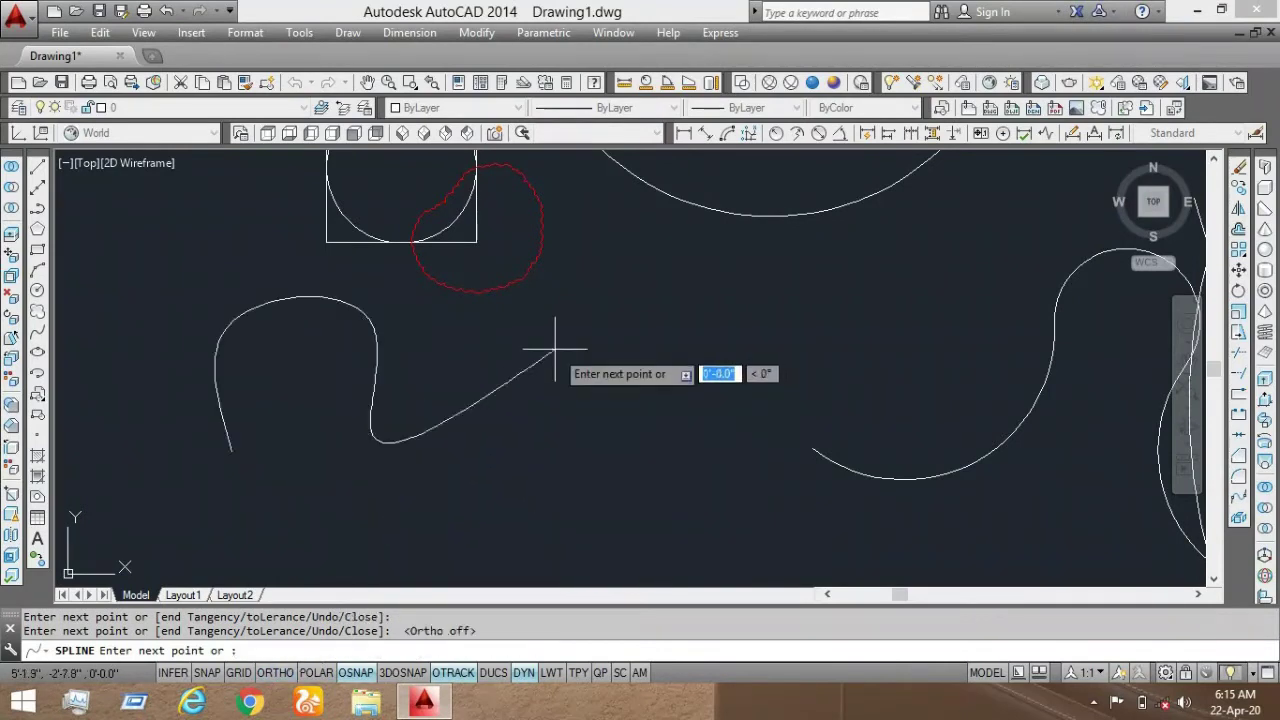
{"action": "left_click", "coordinate": [597, 477]}
{"action": "left_click", "coordinate": [658, 337]}
{"action": "left_click", "coordinate": [718, 484]}
{"action": "left_click", "coordinate": [757, 293]}
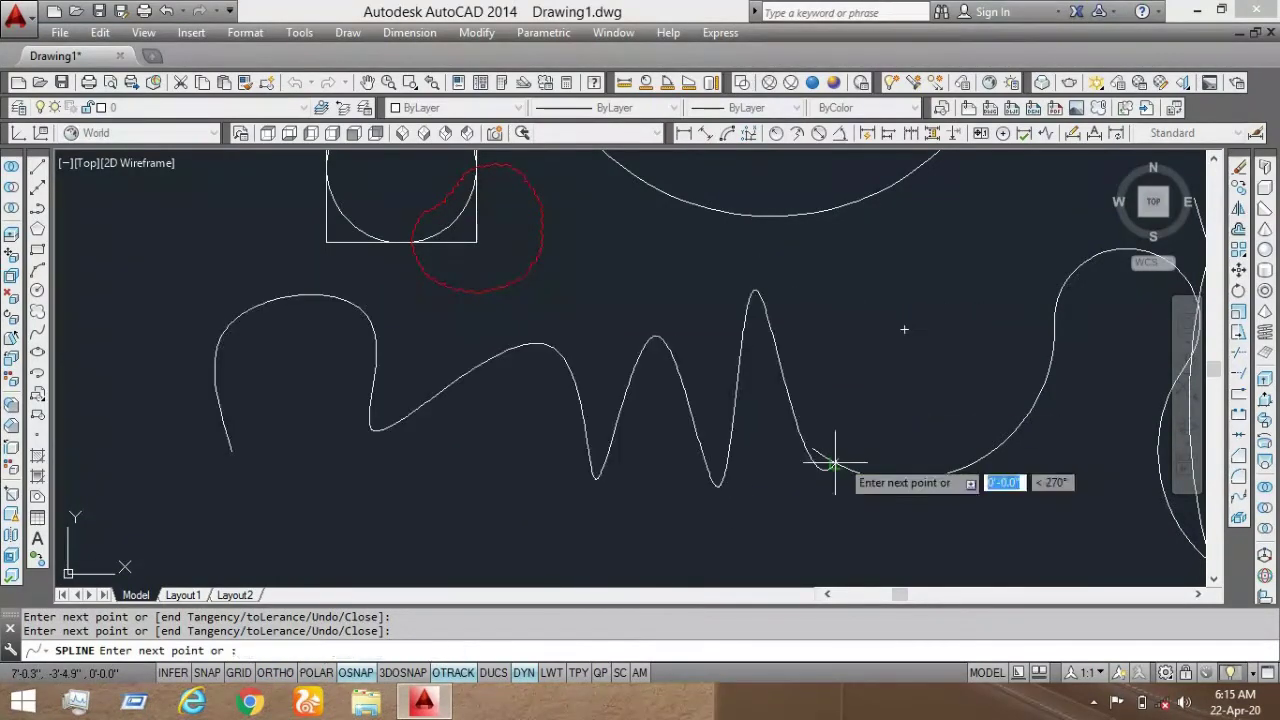
{"action": "left_click", "coordinate": [835, 460]}
{"action": "left_click", "coordinate": [858, 333]}
{"action": "left_click", "coordinate": [927, 423]}
{"action": "middle_click_drag", "start_coordinate": [946, 322], "coordinate": [820, 286]}
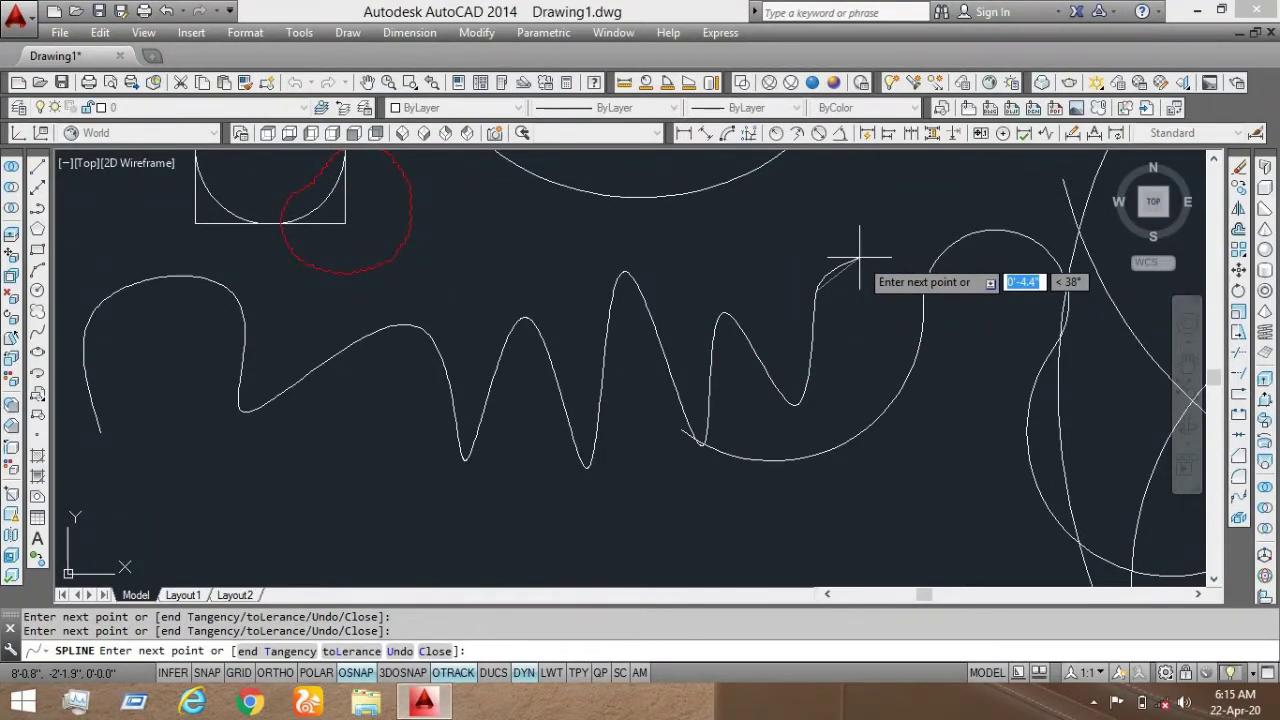
{"action": "key", "text": "Return"}
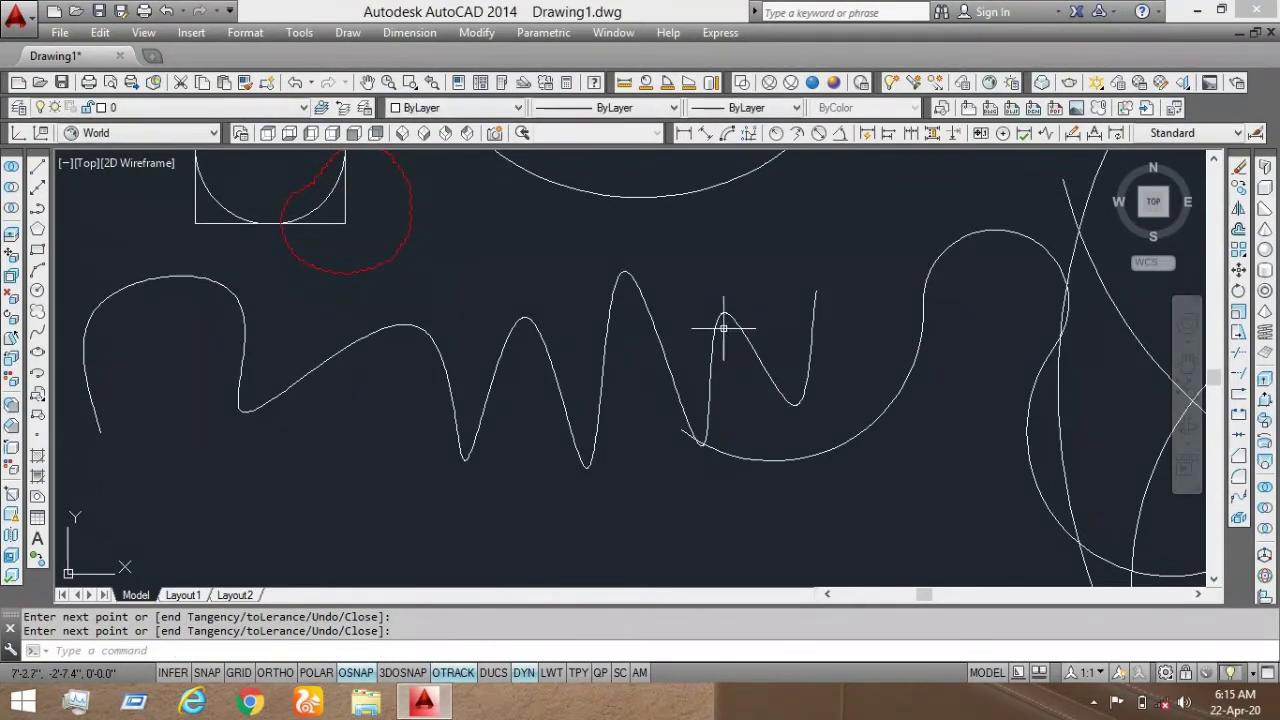
Step: Draw an upright ellipse below the spline from two horizontal axis endpoints, using Ortho, and a longer second axis
{"action": "middle_click_drag", "start_coordinate": [505, 430], "coordinate": [488, 340]}
{"action": "middle_click_drag", "start_coordinate": [154, 426], "coordinate": [132, 328]}
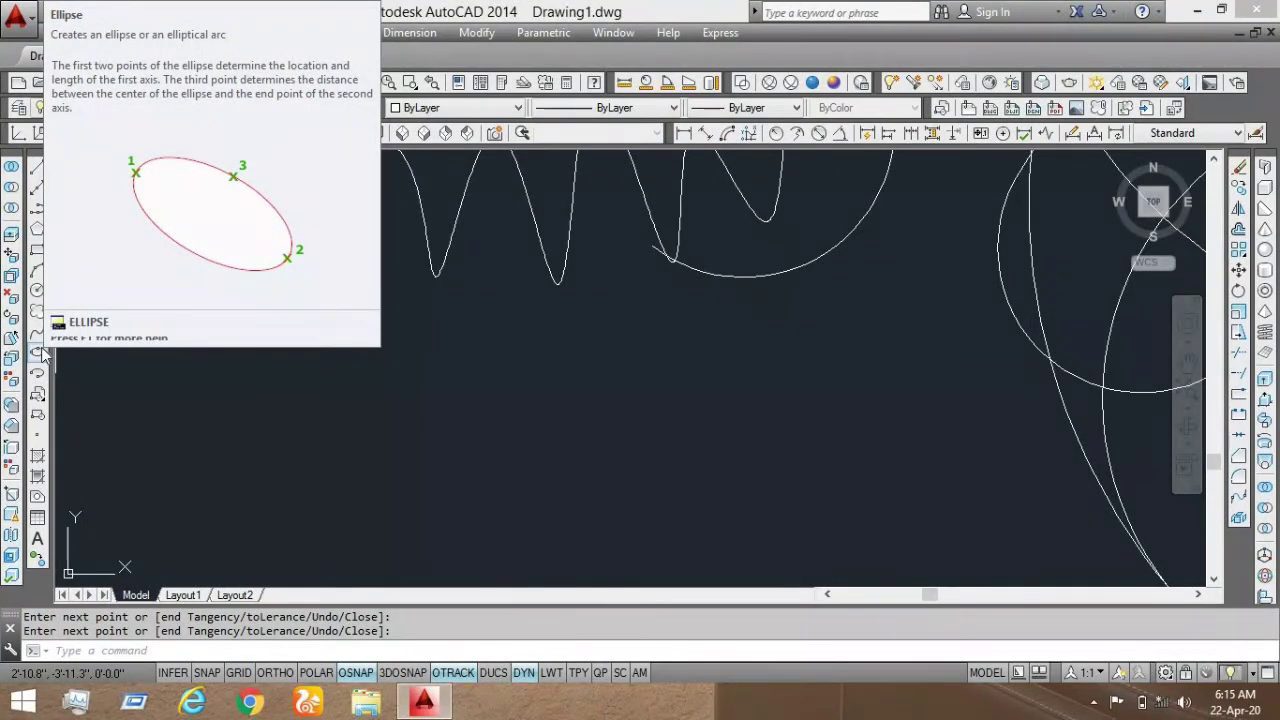
{"action": "left_click", "coordinate": [39, 351]}
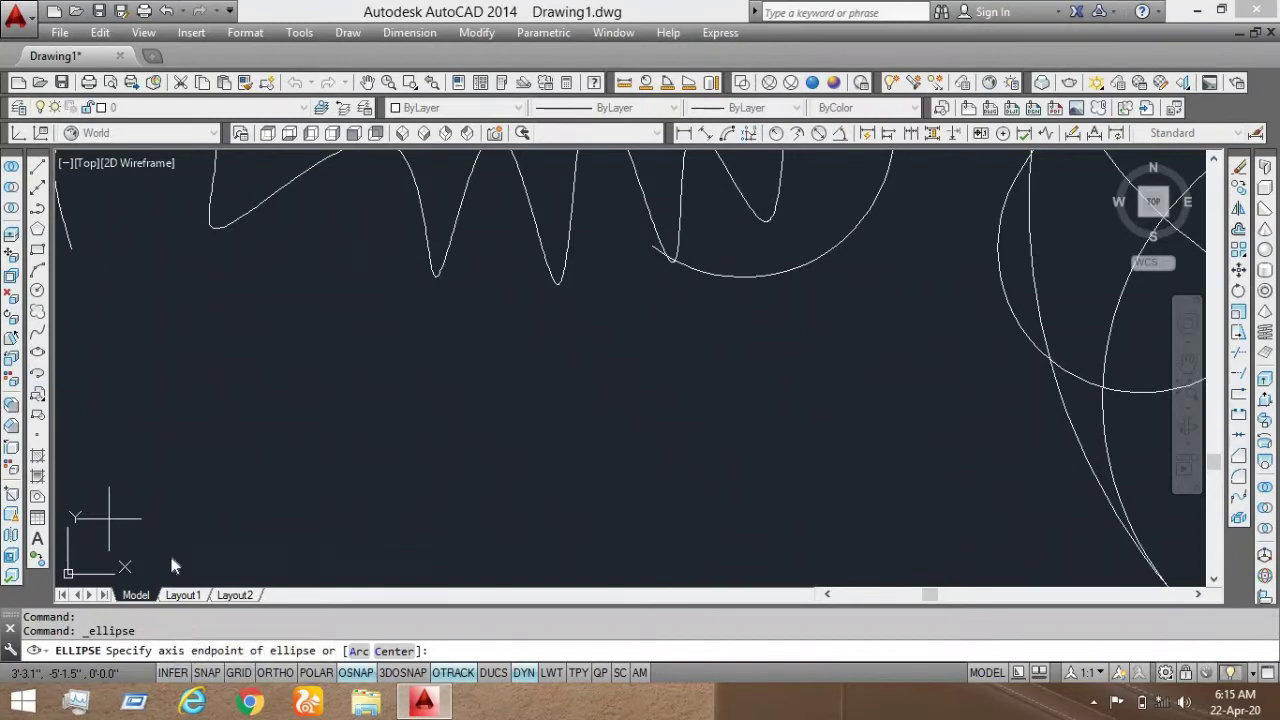
{"action": "left_click", "coordinate": [256, 404]}
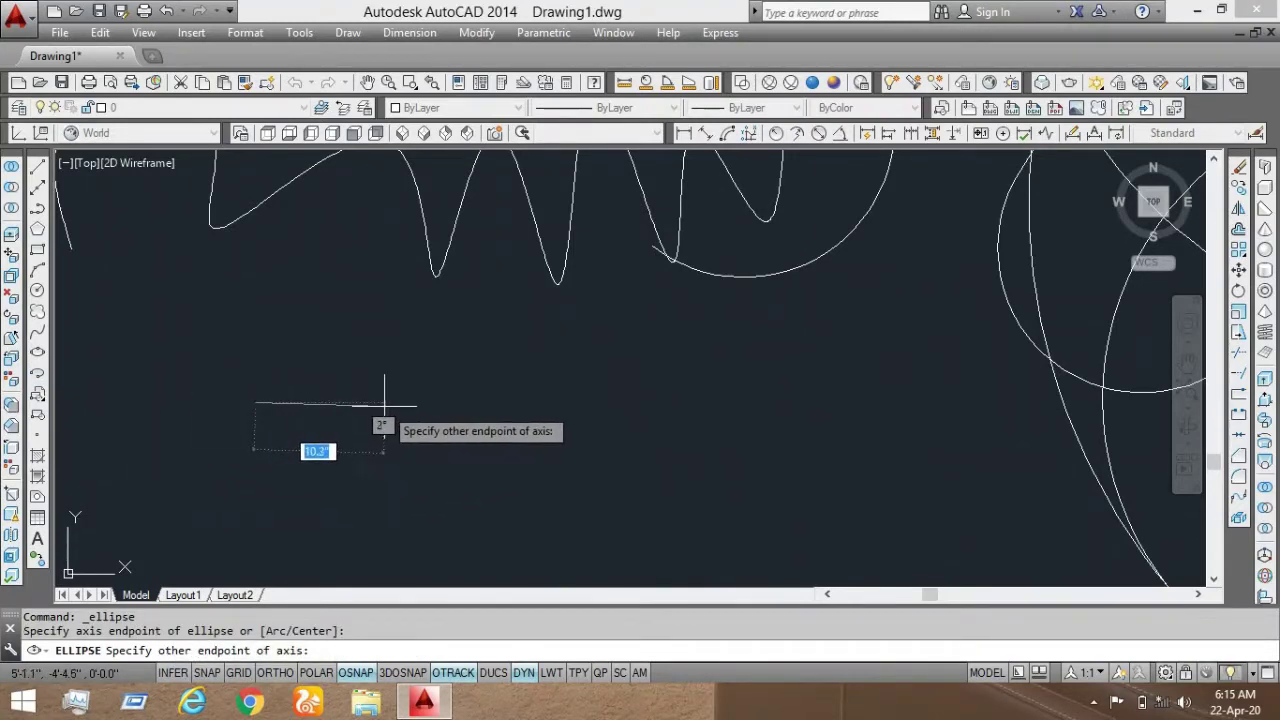
{"action": "left_click", "coordinate": [275, 672]}
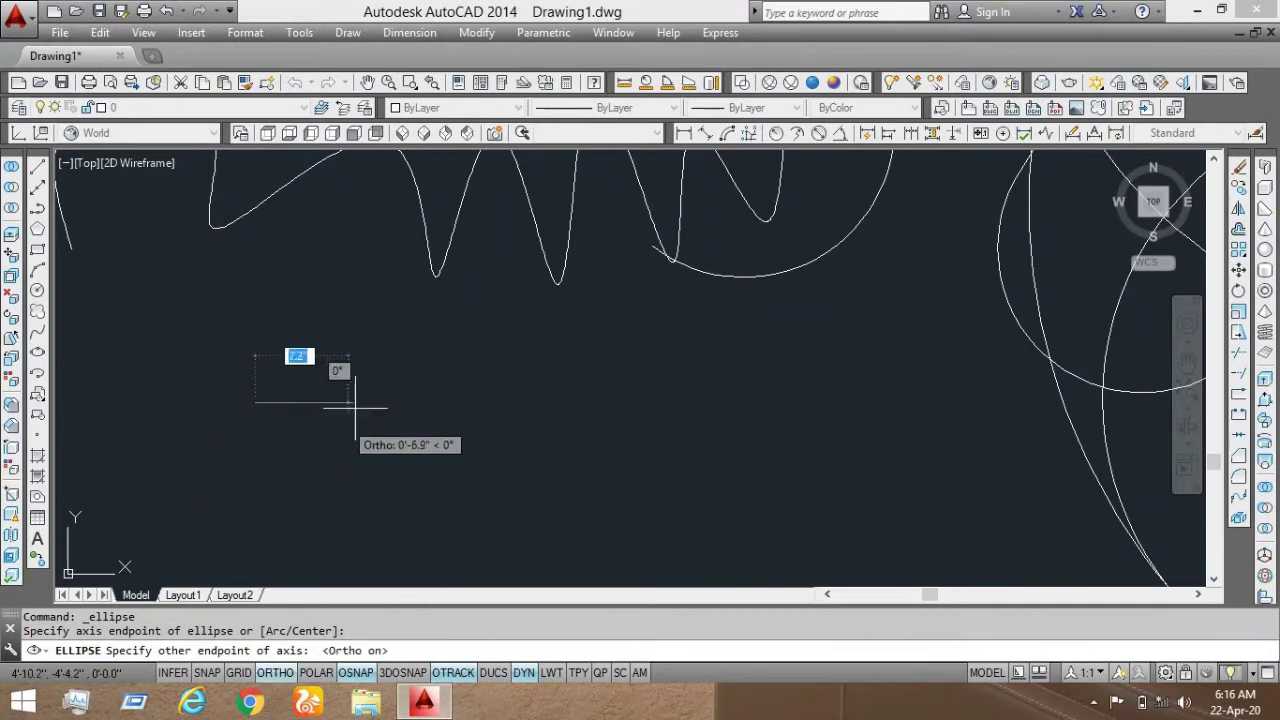
{"action": "left_click", "coordinate": [406, 402]}
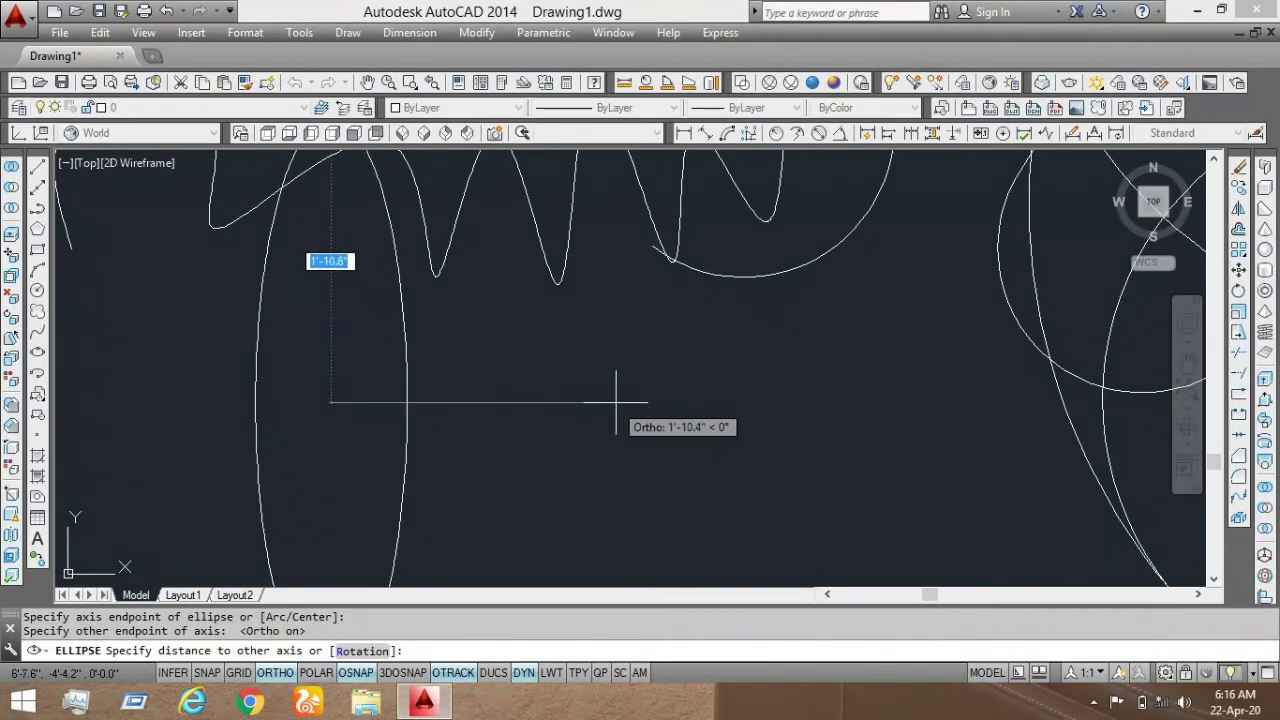
{"action": "scroll", "coordinate": [514, 423], "scroll_direction": "down", "scroll_amount": 5}
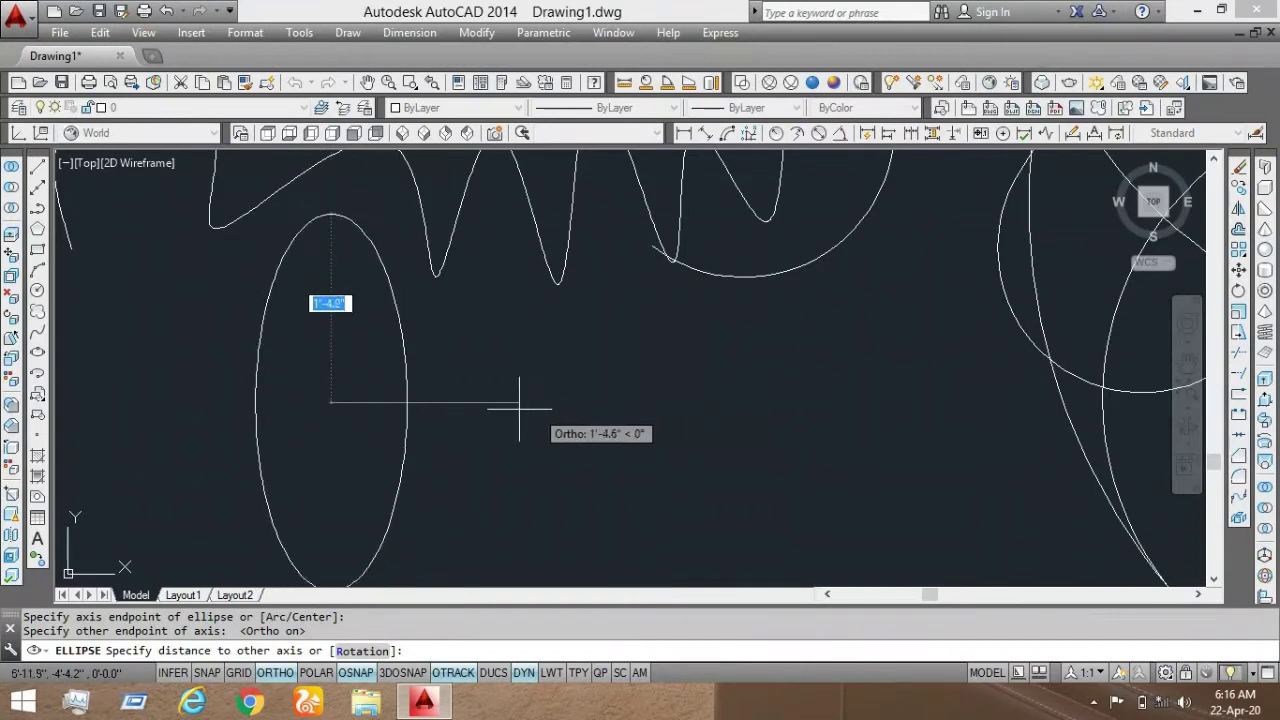
{"action": "scroll", "coordinate": [453, 437], "scroll_direction": "up", "scroll_amount": 6}
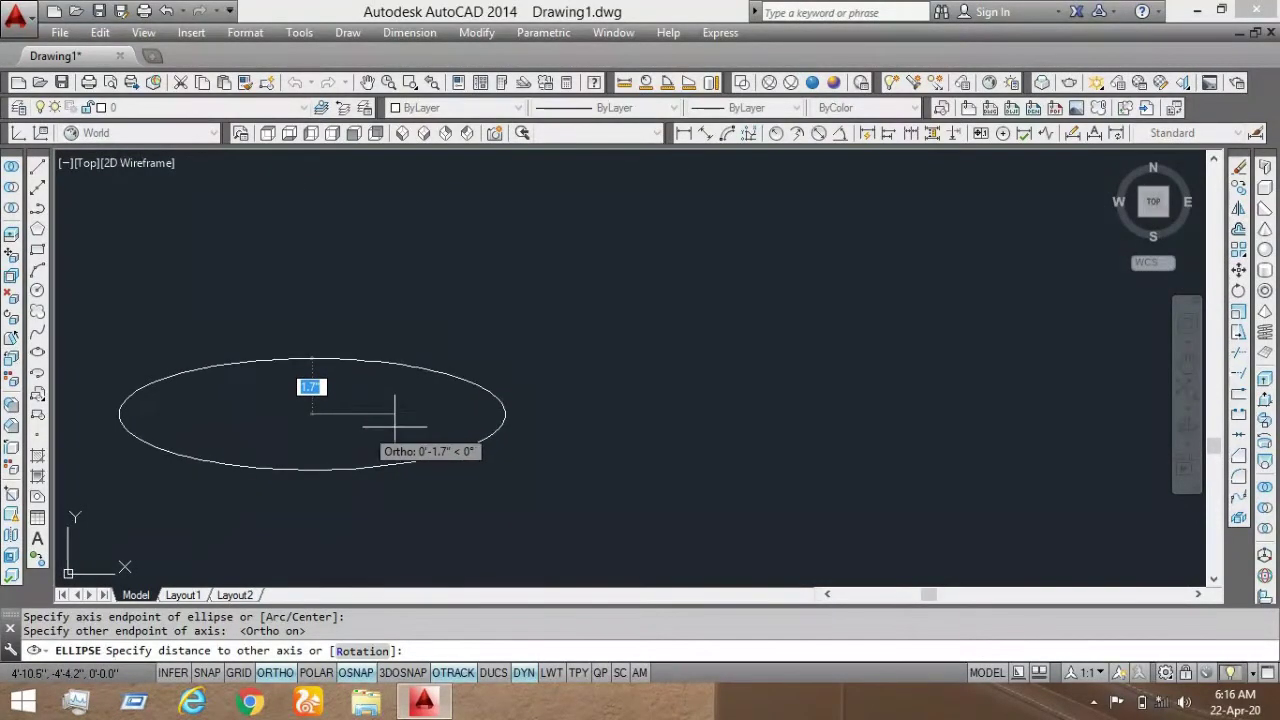
{"action": "left_click", "coordinate": [610, 402]}
{"action": "scroll", "coordinate": [583, 400], "scroll_direction": "down", "scroll_amount": 5}
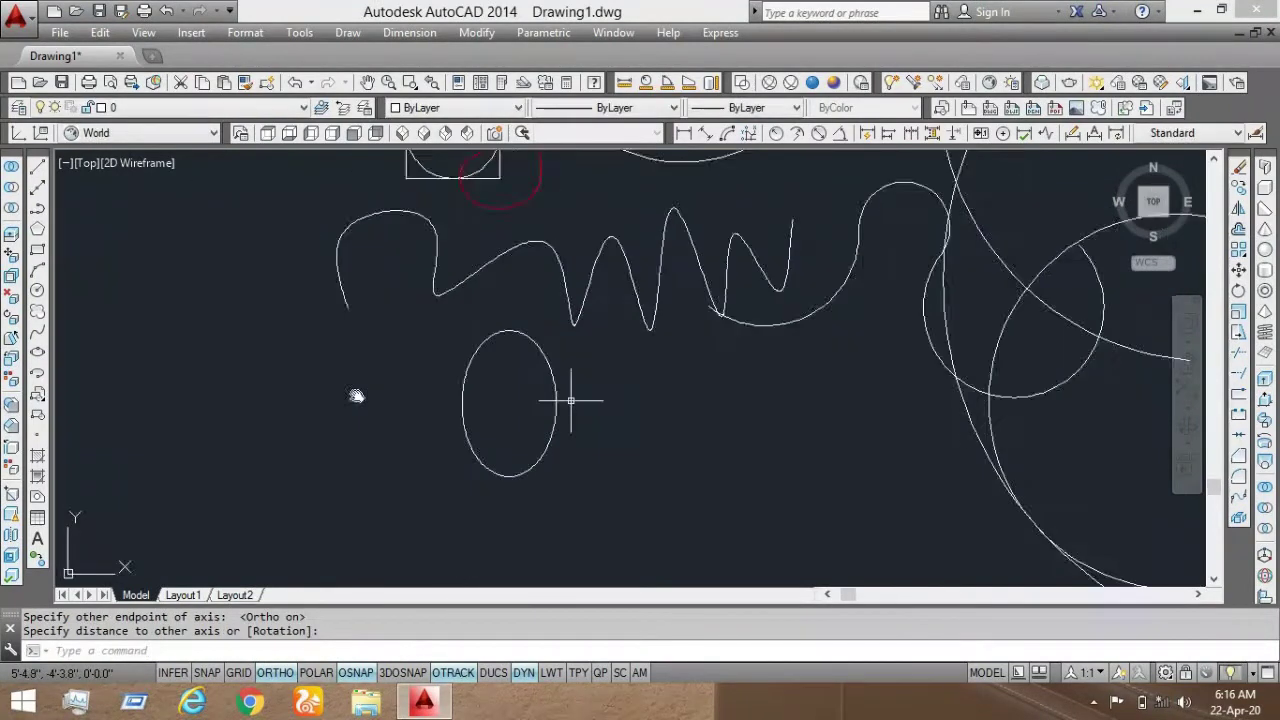
Step: Draw an ellipse by its center, placed just right of the upright ellipse, with a horizontal semi-axis of 10' and other semi-axis of 2'
{"action": "scroll", "coordinate": [356, 394], "scroll_direction": "up", "scroll_amount": 3}
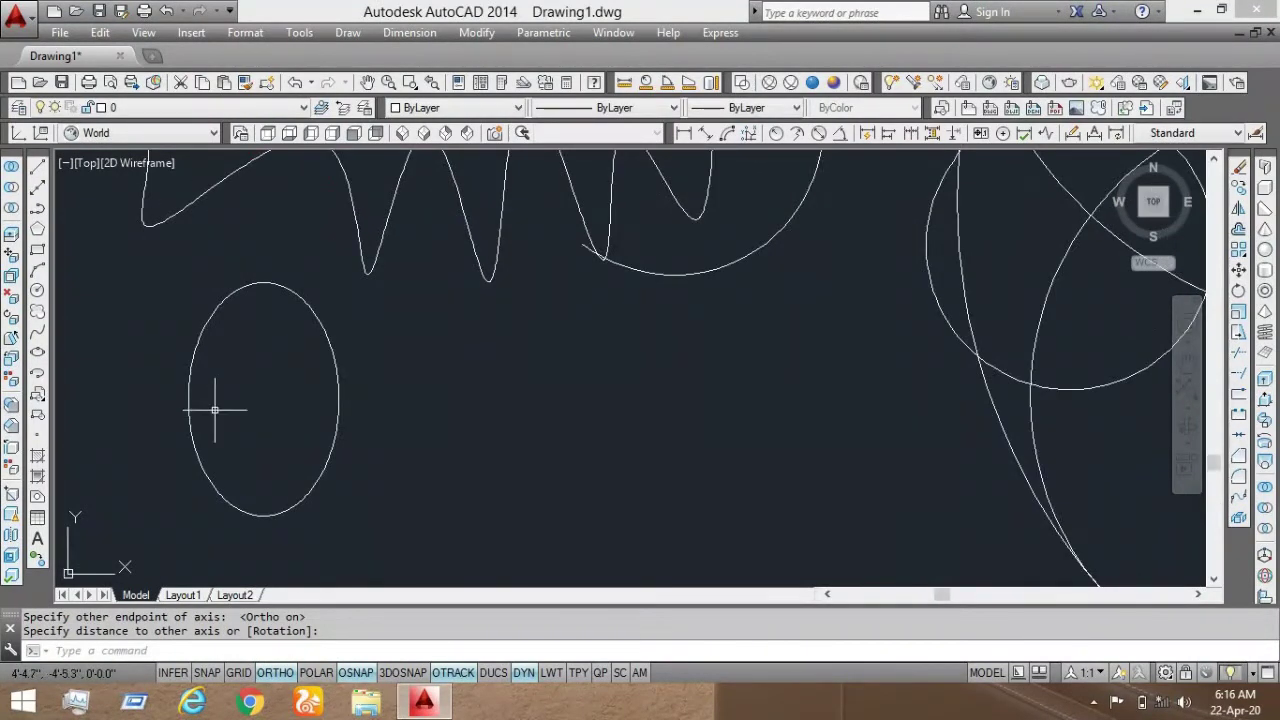
{"action": "middle_click_drag", "start_coordinate": [176, 373], "coordinate": [143, 339]}
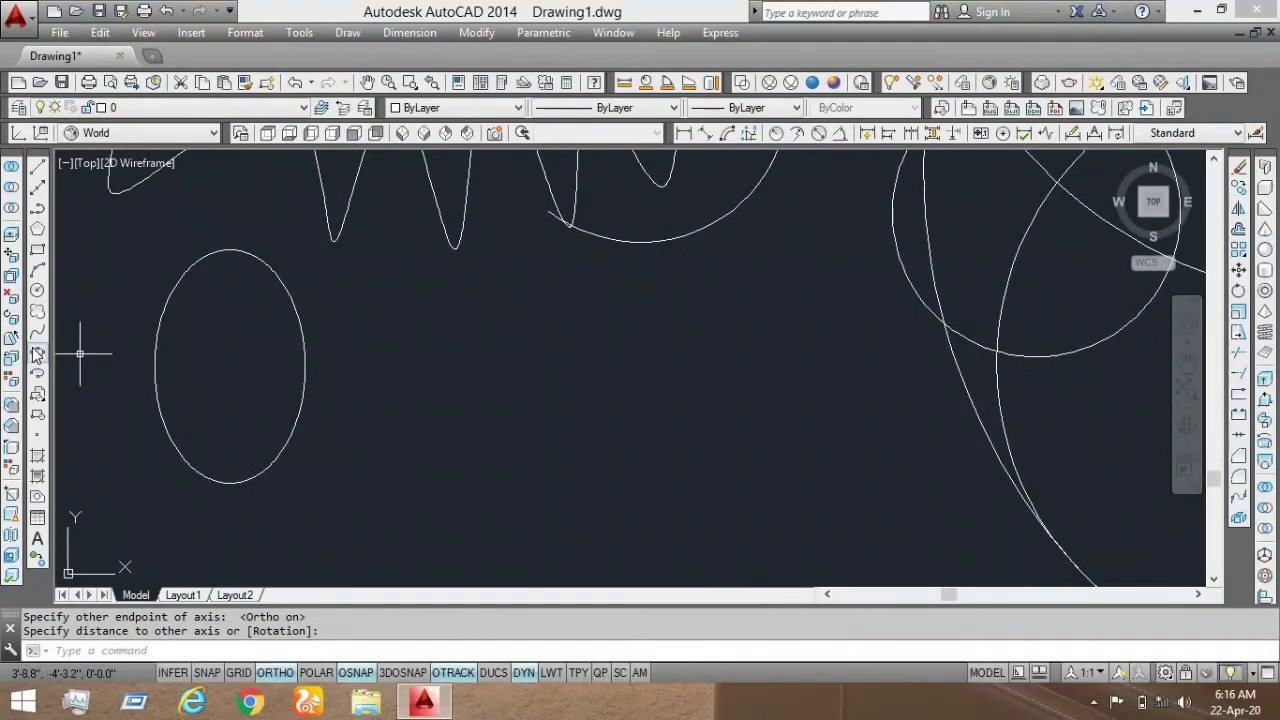
{"action": "left_click", "coordinate": [37, 354]}
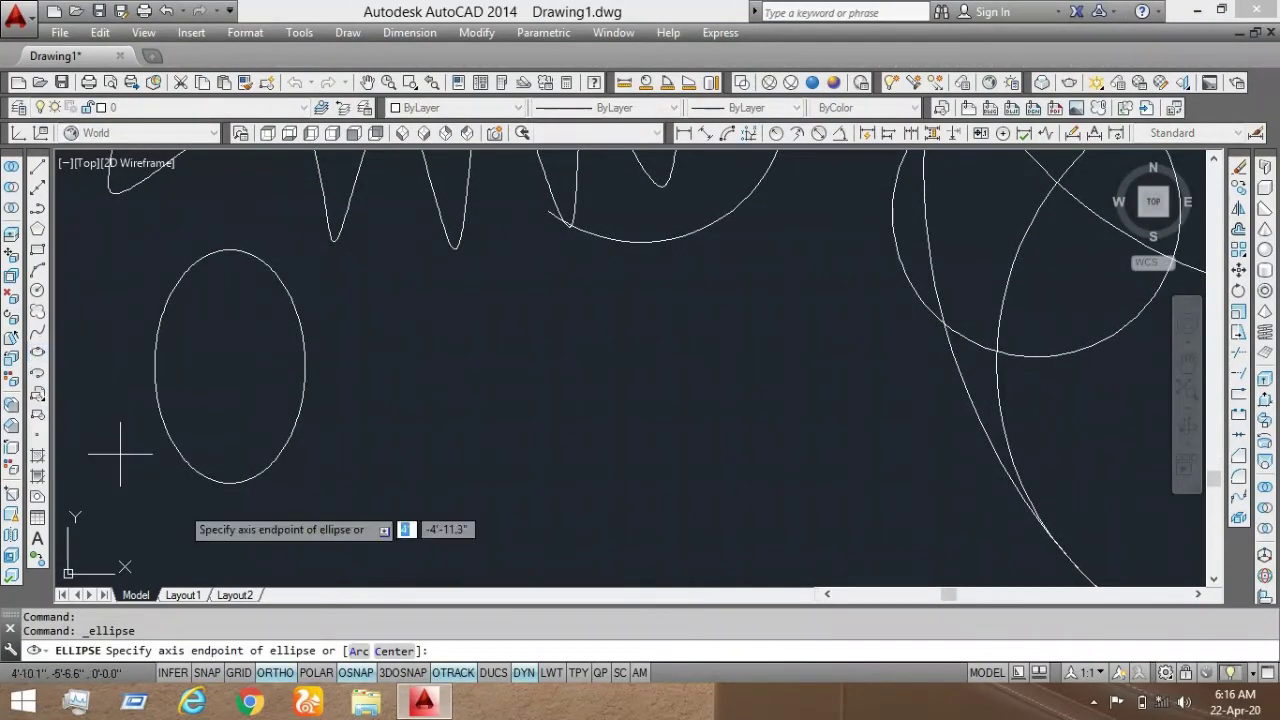
{"action": "left_click", "coordinate": [394, 652]}
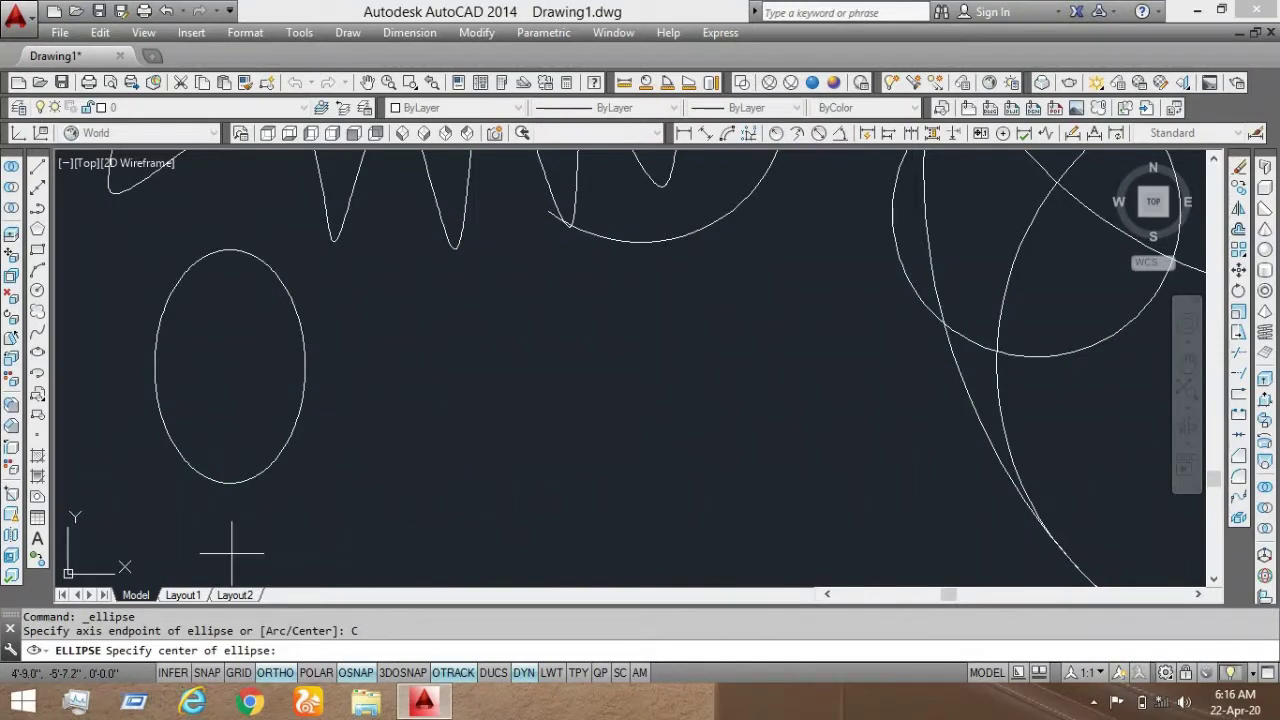
{"action": "left_click", "coordinate": [352, 395]}
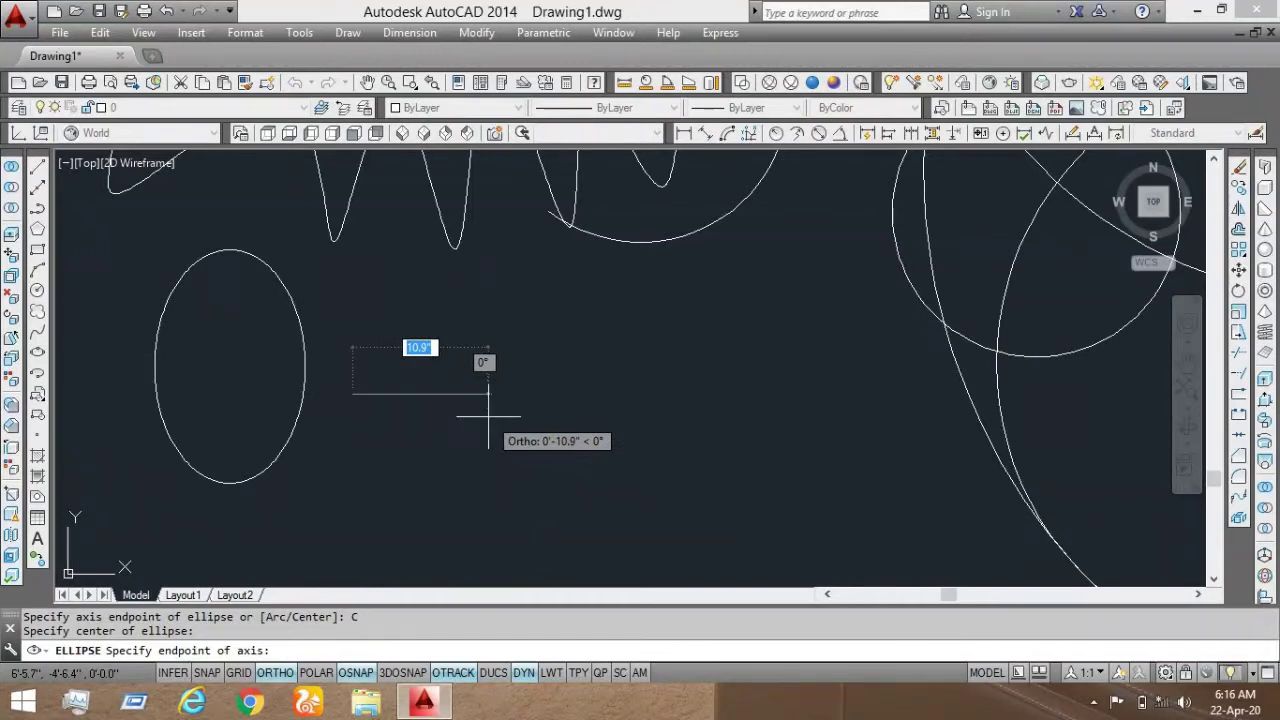
{"action": "type", "text": "10'"}
{"action": "key", "text": "Return"}
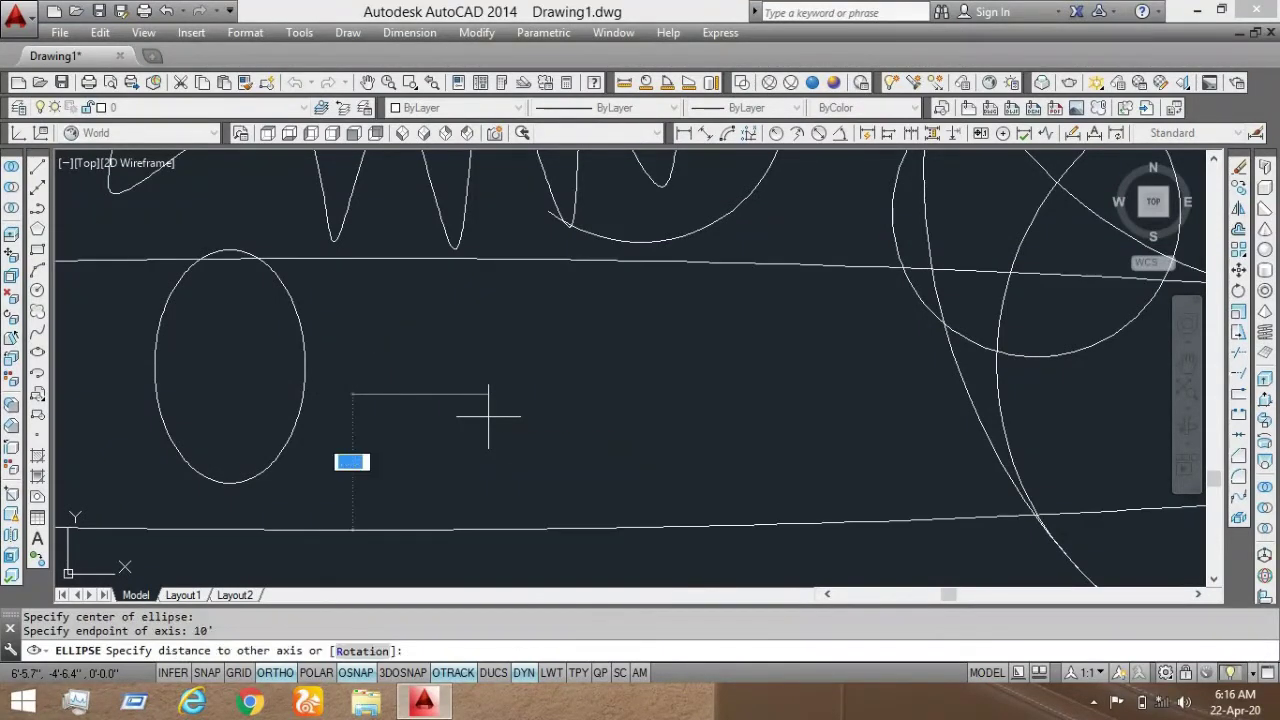
{"action": "scroll", "coordinate": [491, 420], "scroll_direction": "down", "scroll_amount": 4}
{"action": "scroll", "coordinate": [512, 418], "scroll_direction": "up", "scroll_amount": 4}
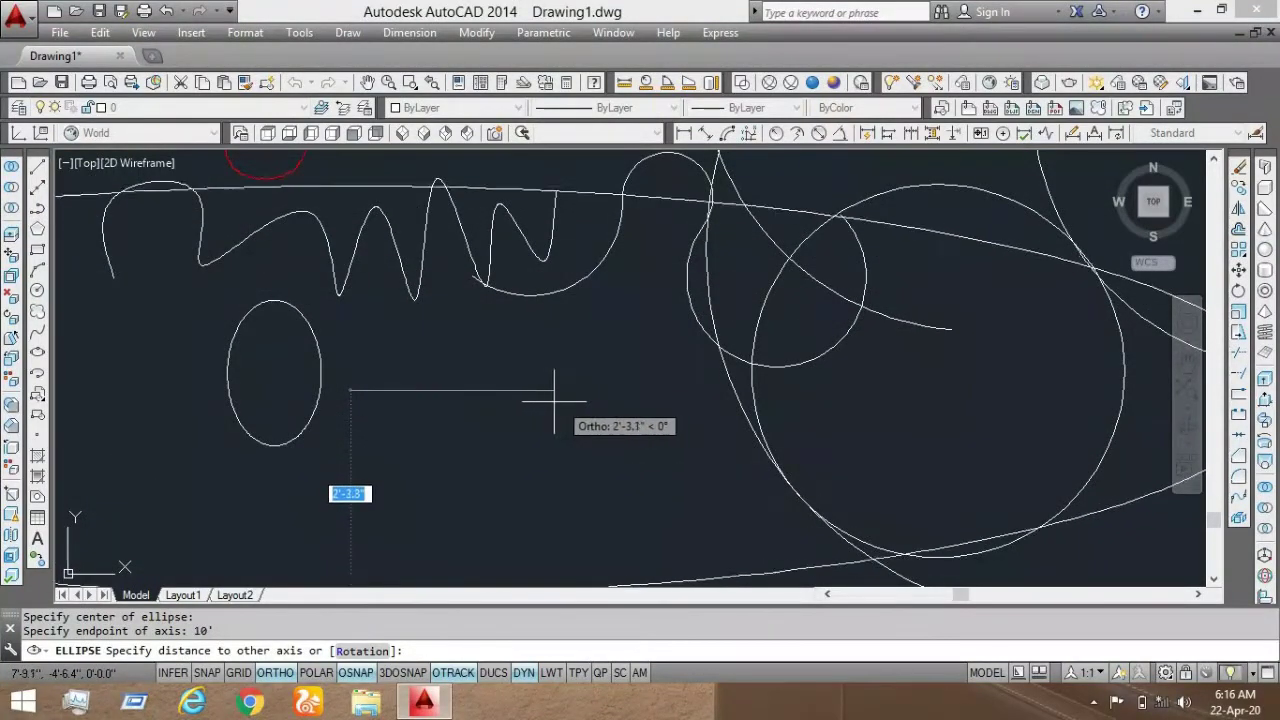
{"action": "type", "text": "2"}
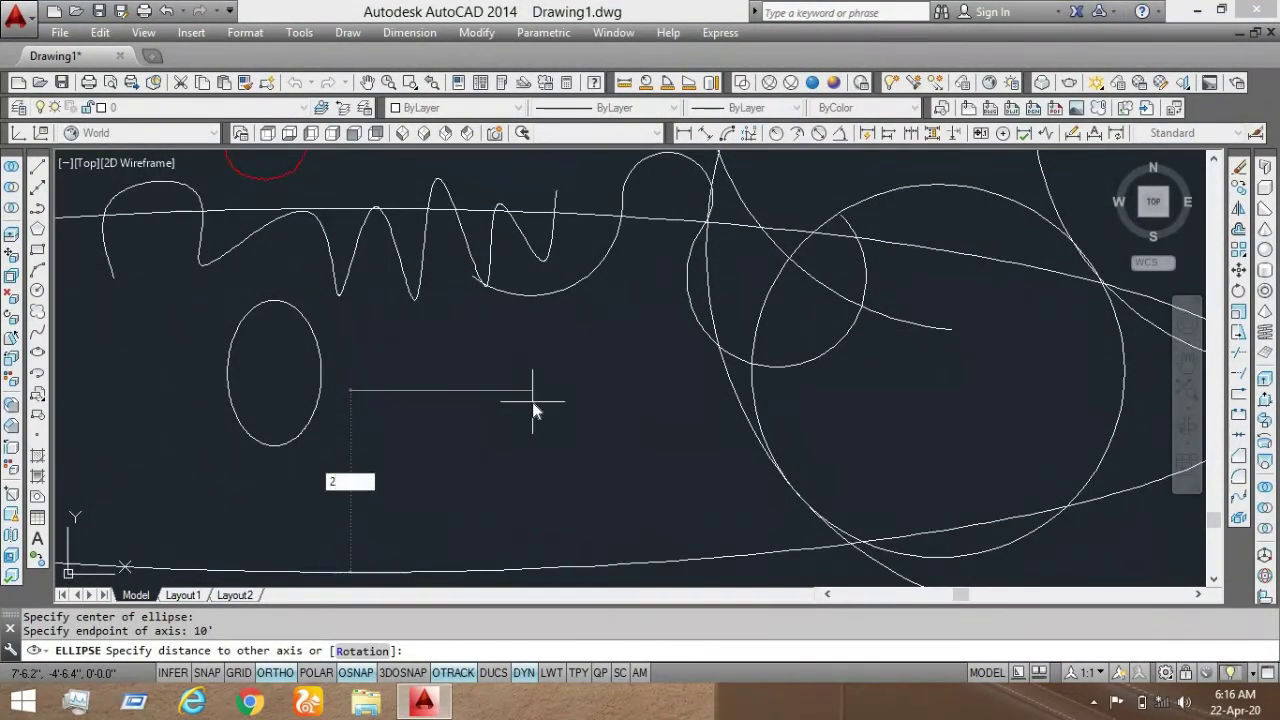
{"action": "key", "text": "Return"}
{"action": "scroll", "coordinate": [511, 393], "scroll_direction": "down", "scroll_amount": 5}
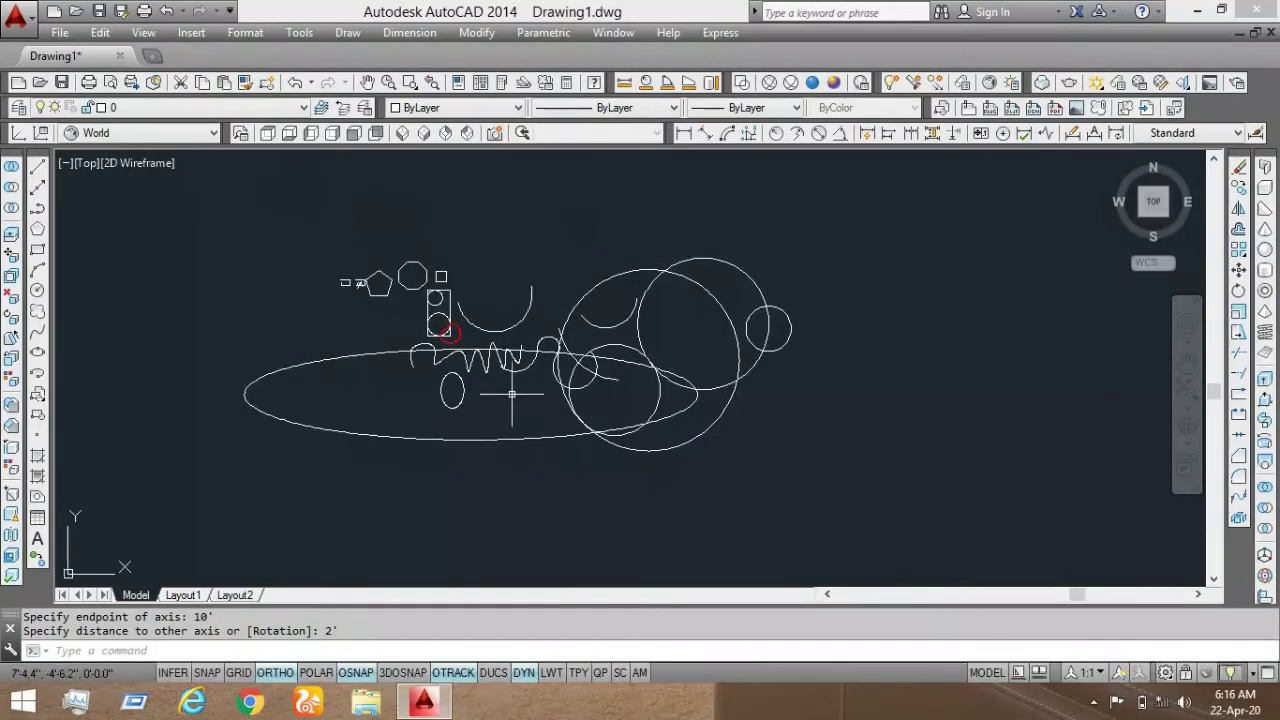
{"action": "scroll", "coordinate": [300, 351], "scroll_direction": "up", "scroll_amount": 4}
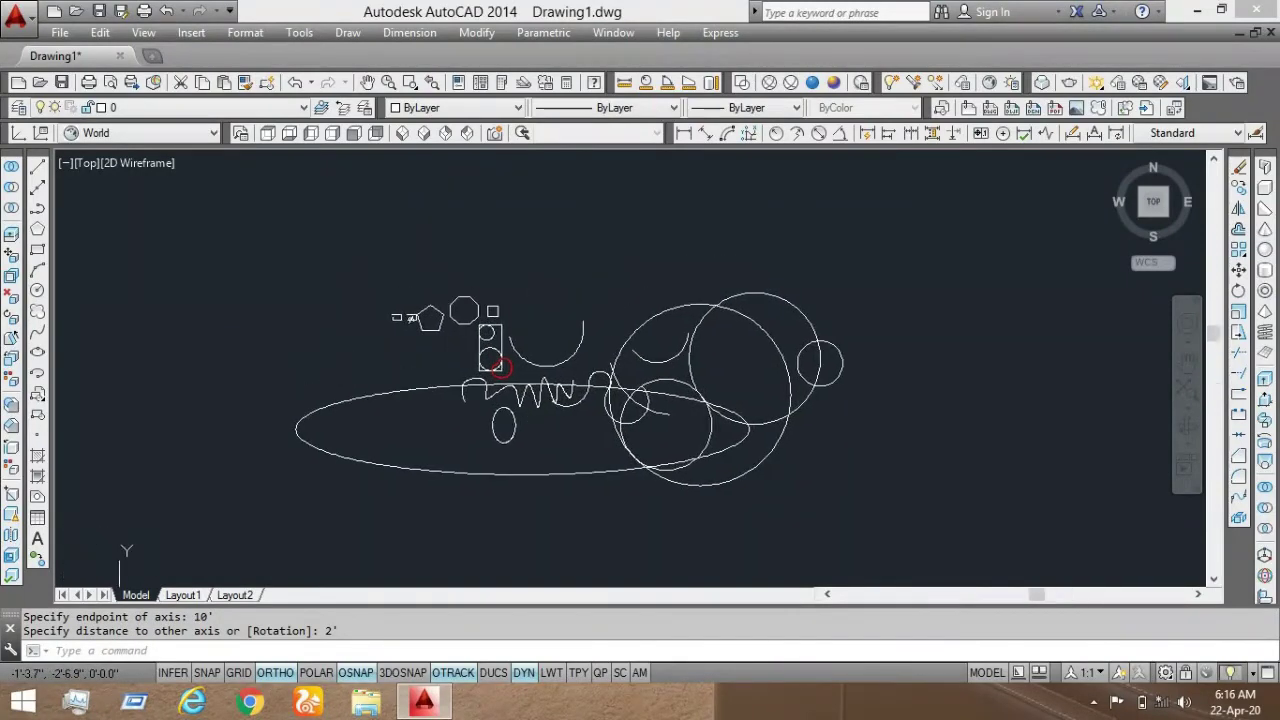
Step: Start an elliptical arc in the empty area left of the shapes, with two horizontal axis endpoints and a longer second axis
{"action": "middle_click_drag", "start_coordinate": [430, 355], "coordinate": [414, 346]}
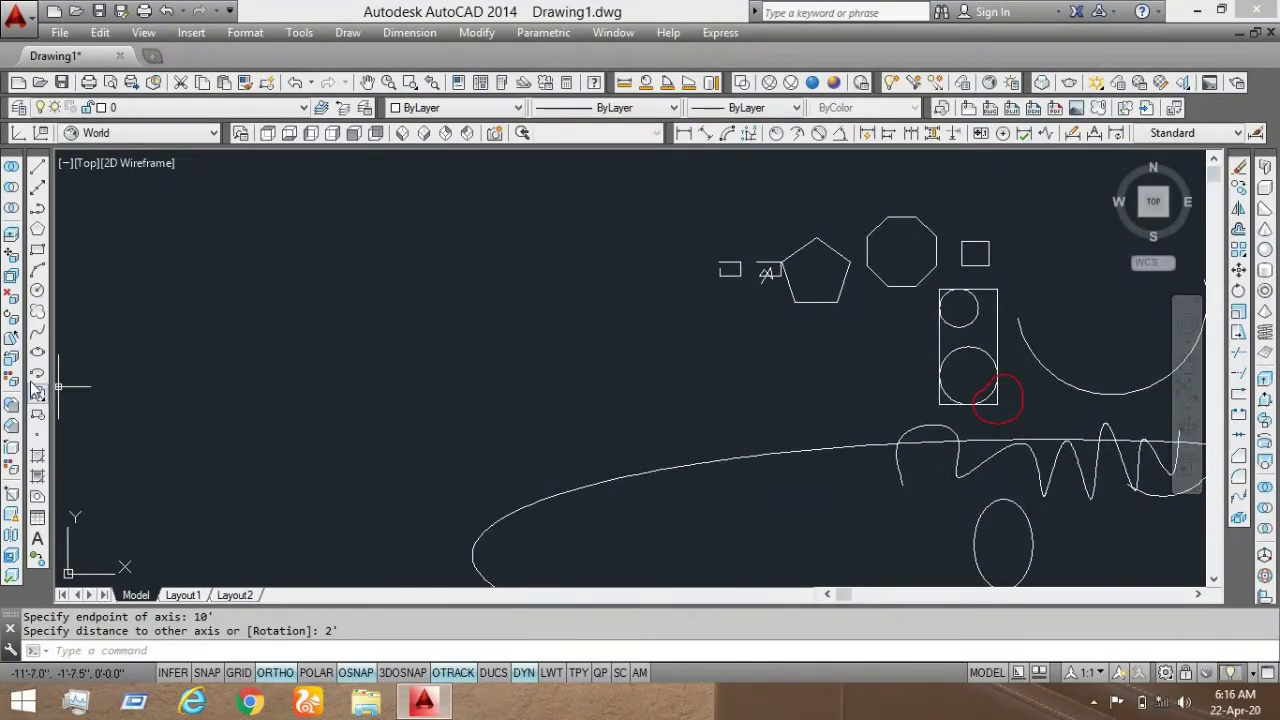
{"action": "left_click", "coordinate": [37, 375]}
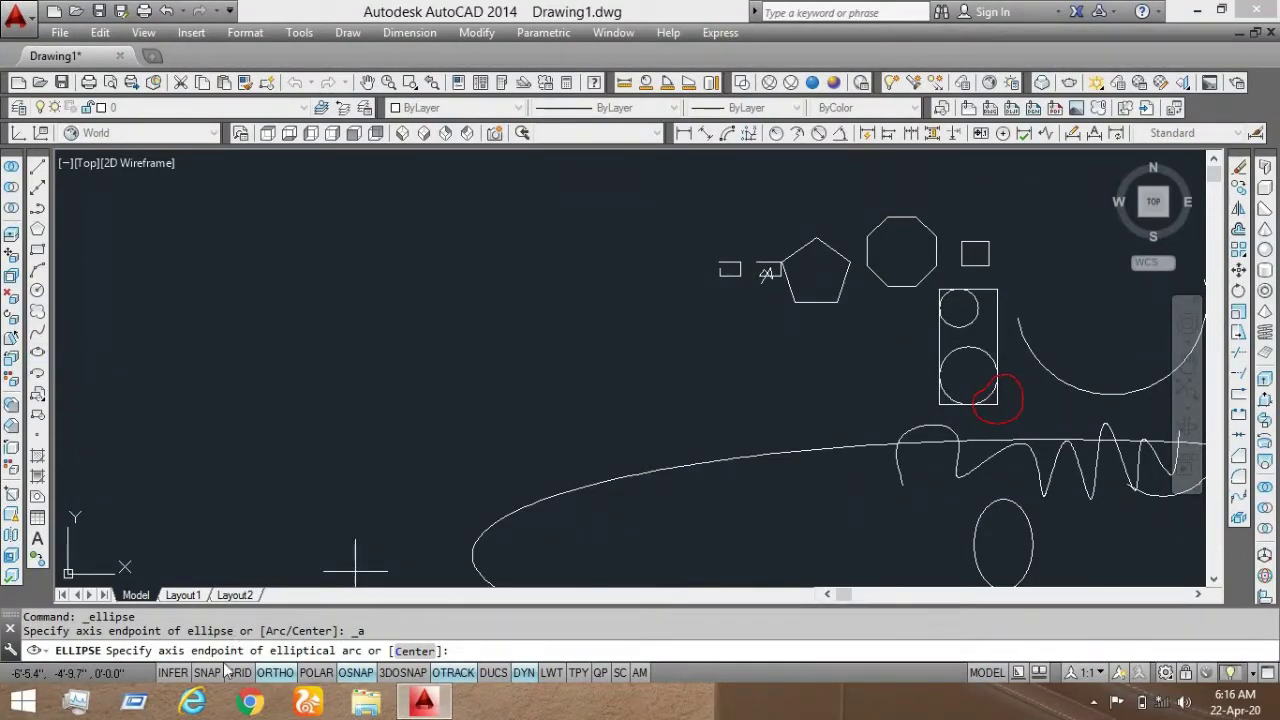
{"action": "left_click", "coordinate": [292, 337]}
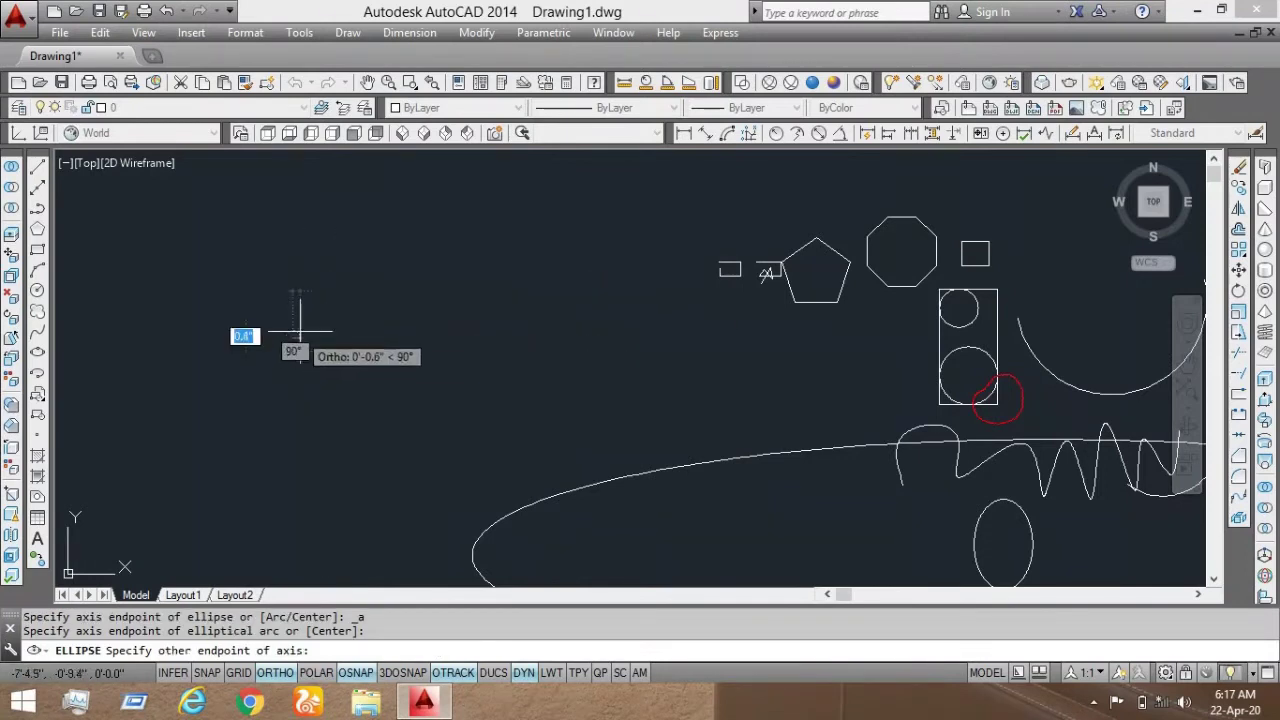
{"action": "left_click", "coordinate": [463, 337]}
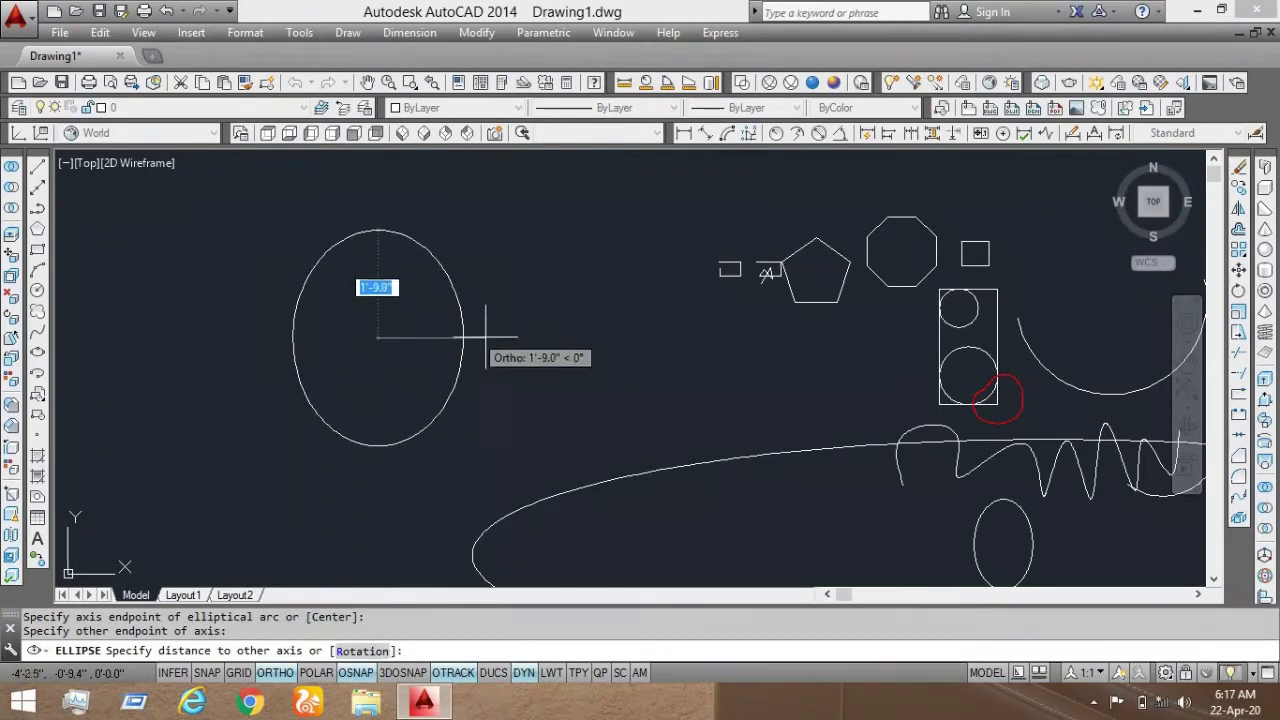
{"action": "left_click", "coordinate": [548, 337]}
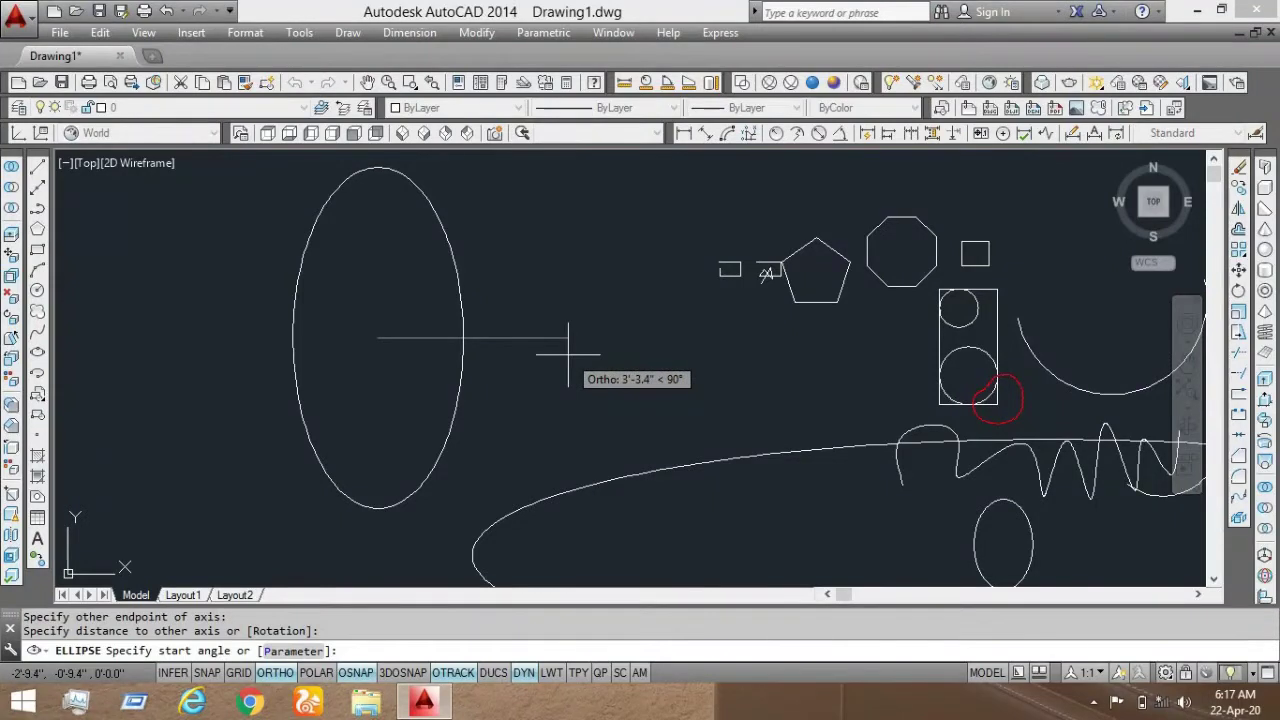
Step: Give the elliptical arc a start angle of 180 and an included angle of 180, keeping the ellipse's left half
{"action": "type", "text": "180"}
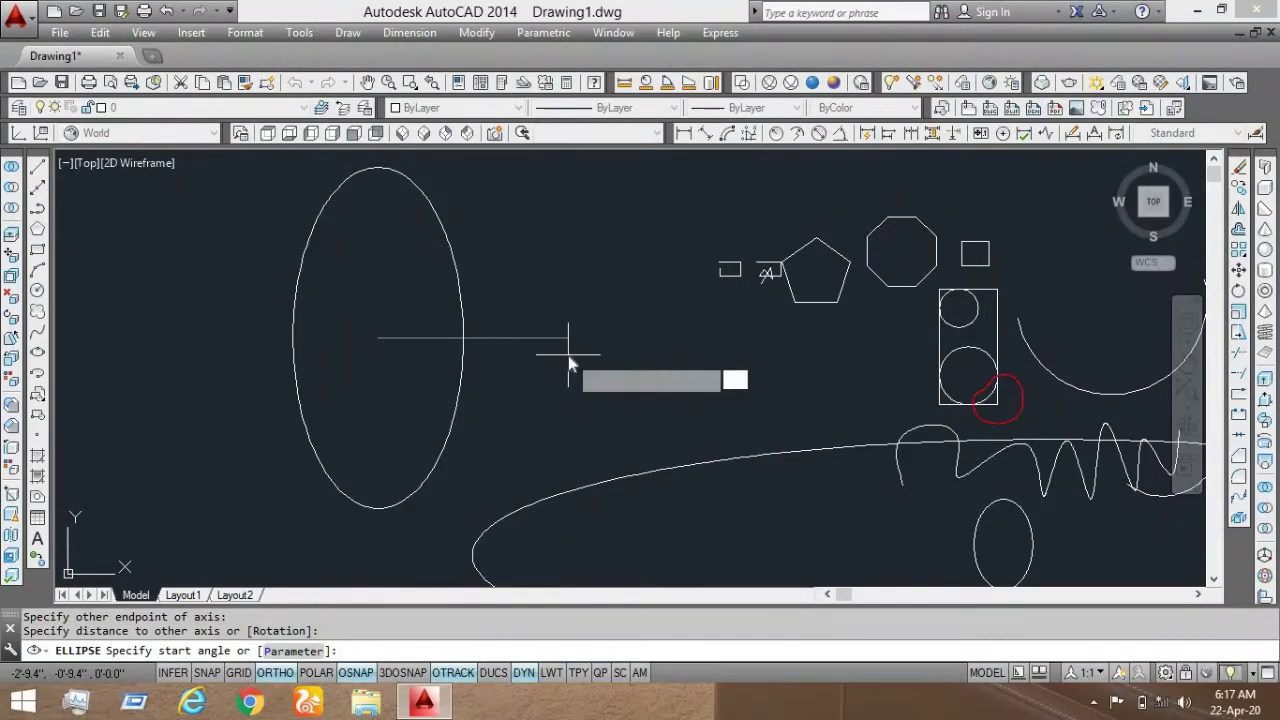
{"action": "key", "text": "Return"}
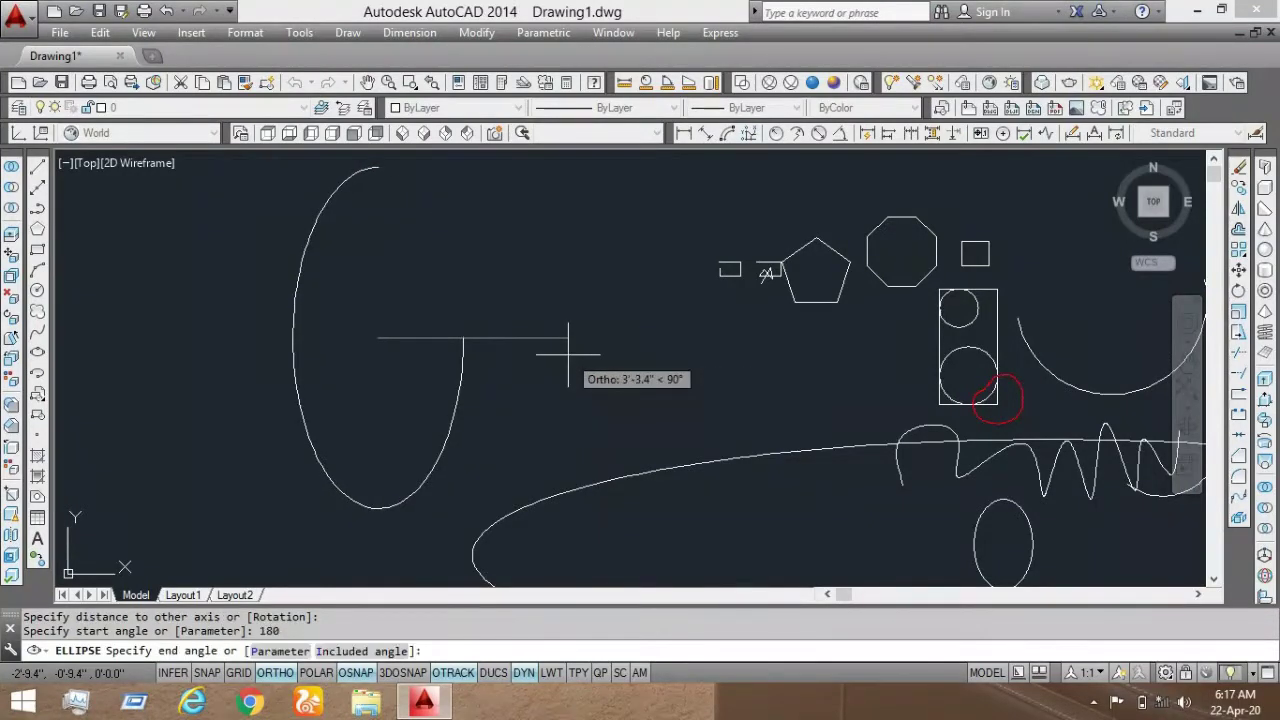
{"action": "left_click", "coordinate": [362, 651]}
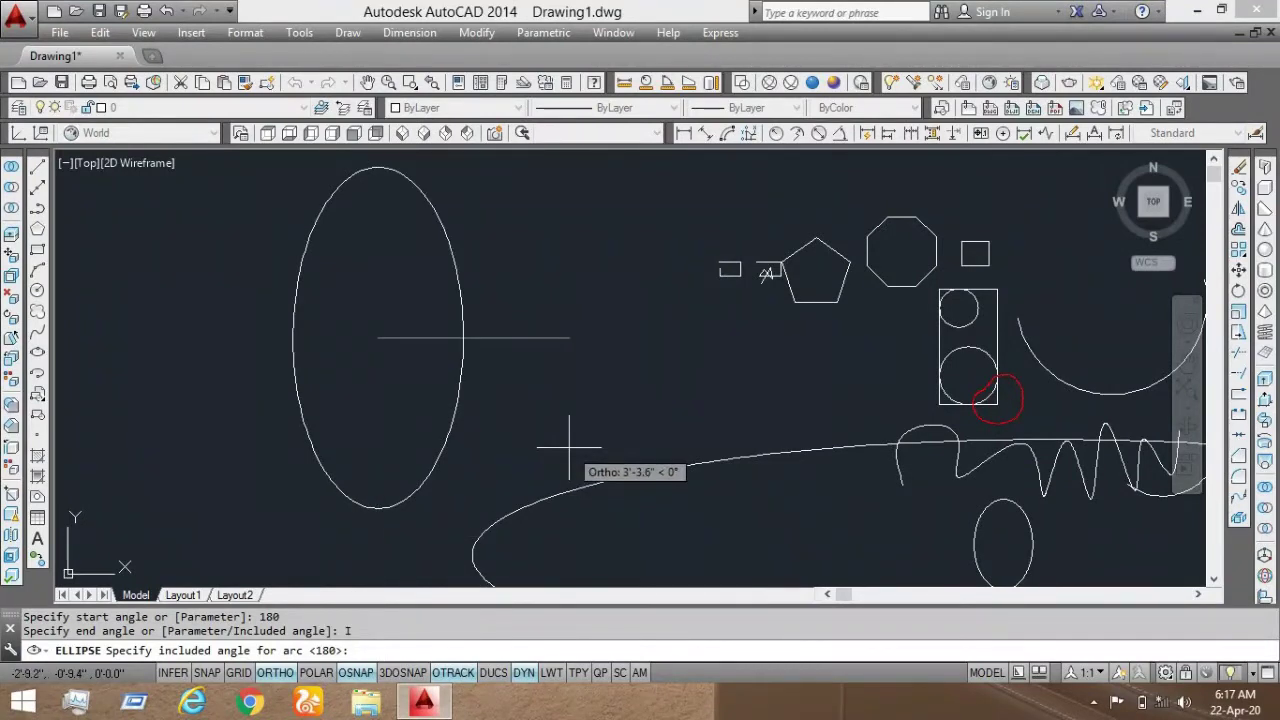
{"action": "type", "text": "180"}
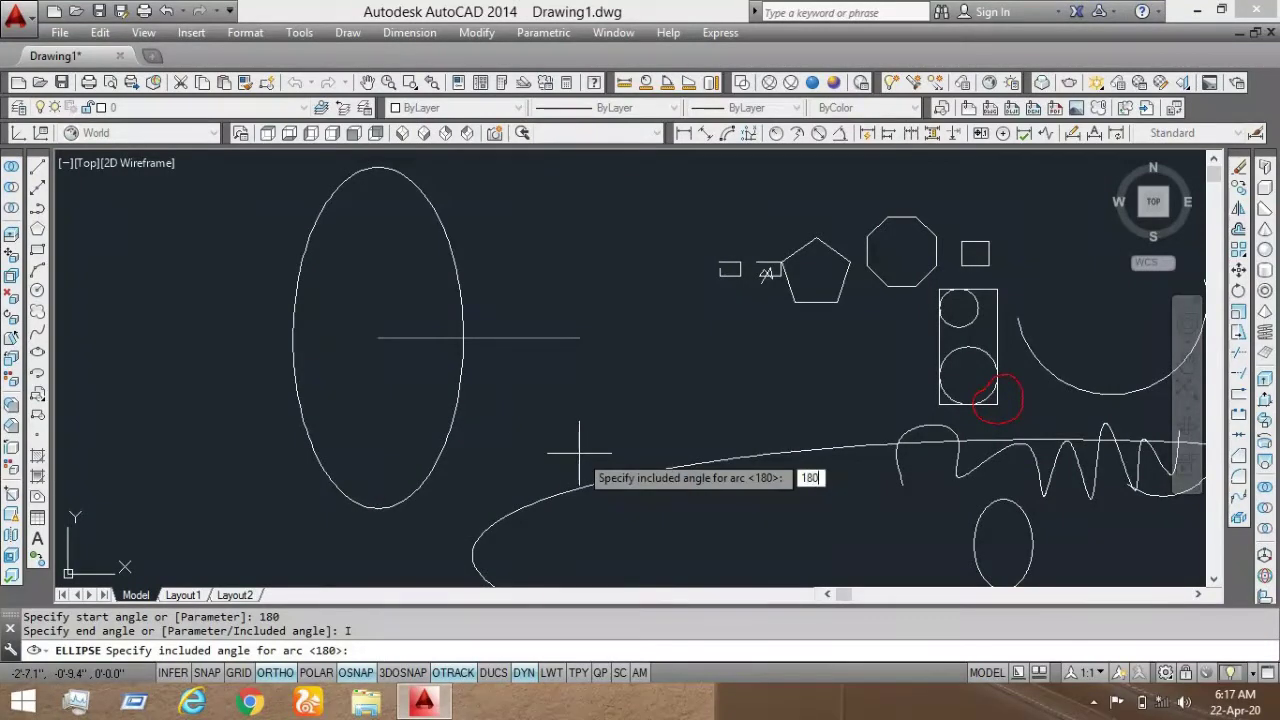
{"action": "key", "text": "Return"}
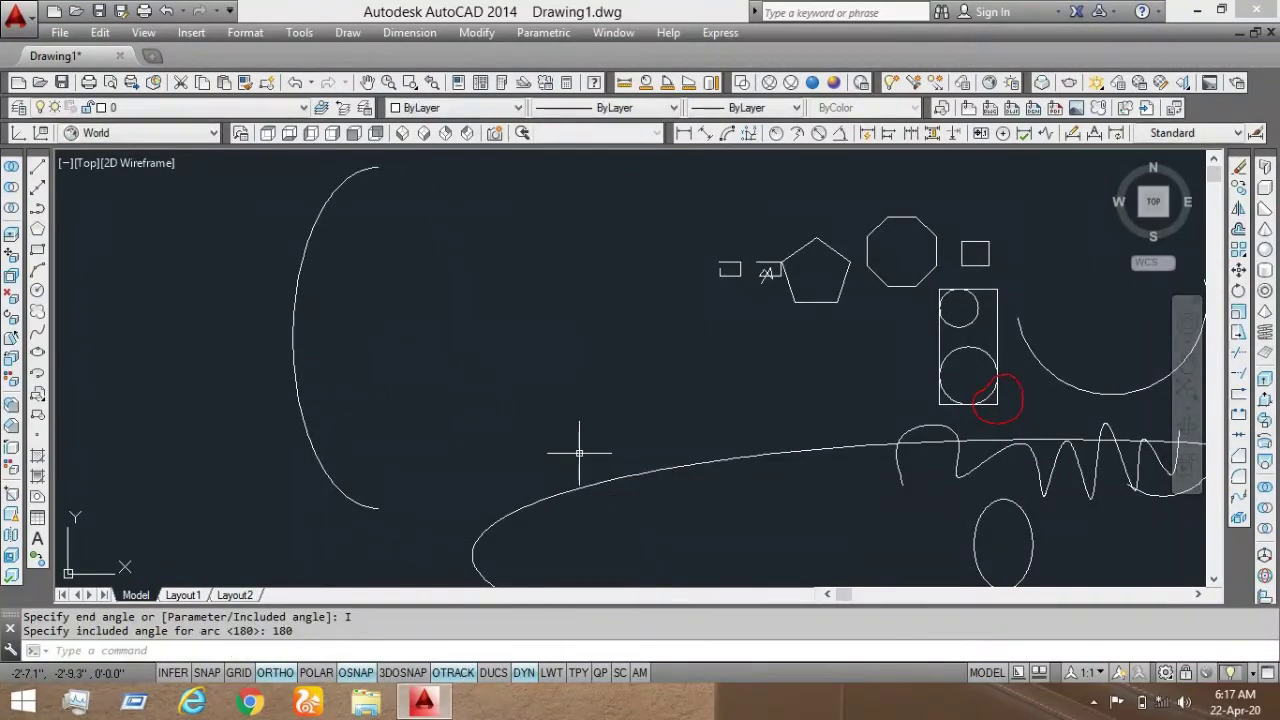
Step: Select the elliptical arc to view its grips, and clear the selection
{"action": "left_click", "coordinate": [362, 285]}
{"action": "left_click", "coordinate": [277, 349]}
{"action": "left_click", "coordinate": [517, 243]}
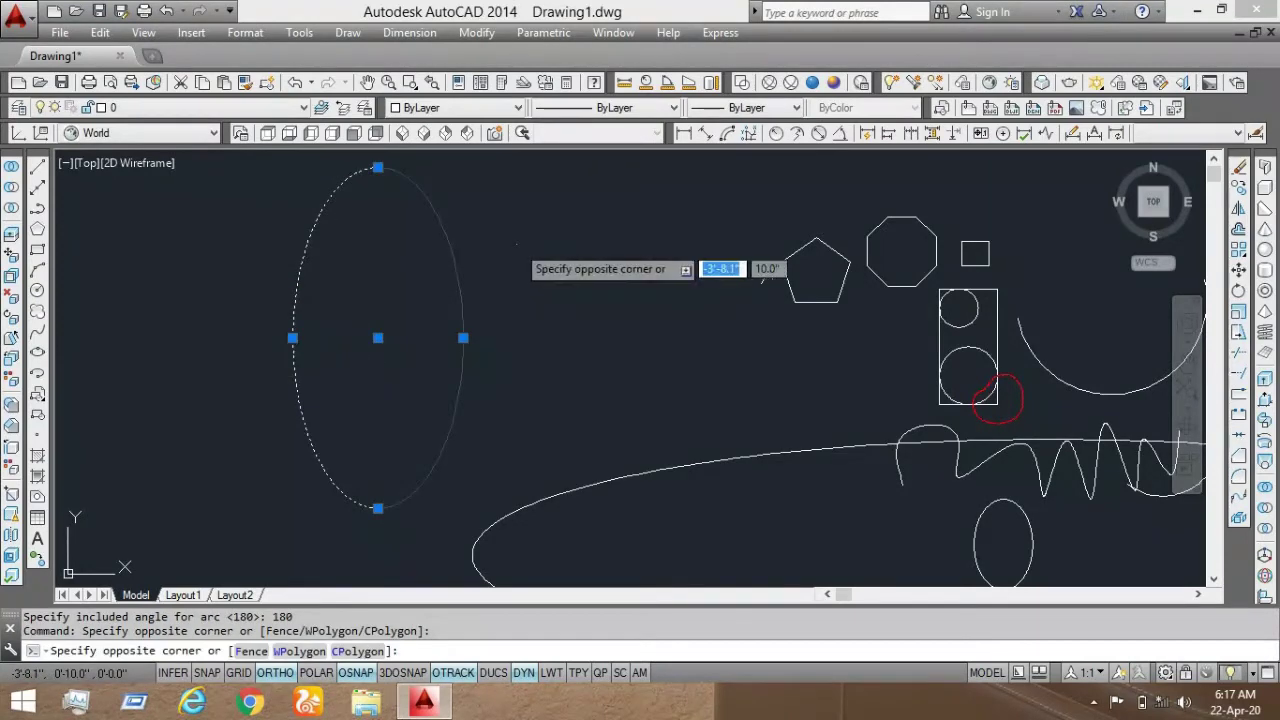
{"action": "key", "text": "Escape"}
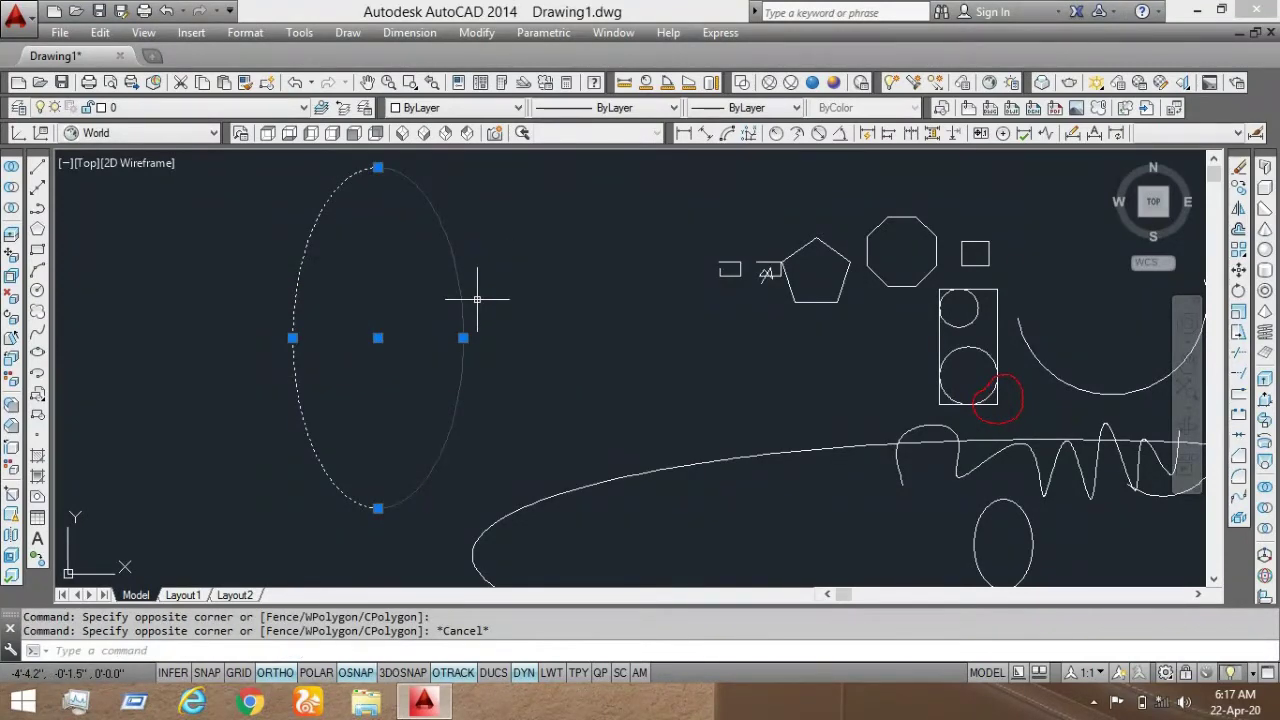
{"action": "key", "text": "Escape"}
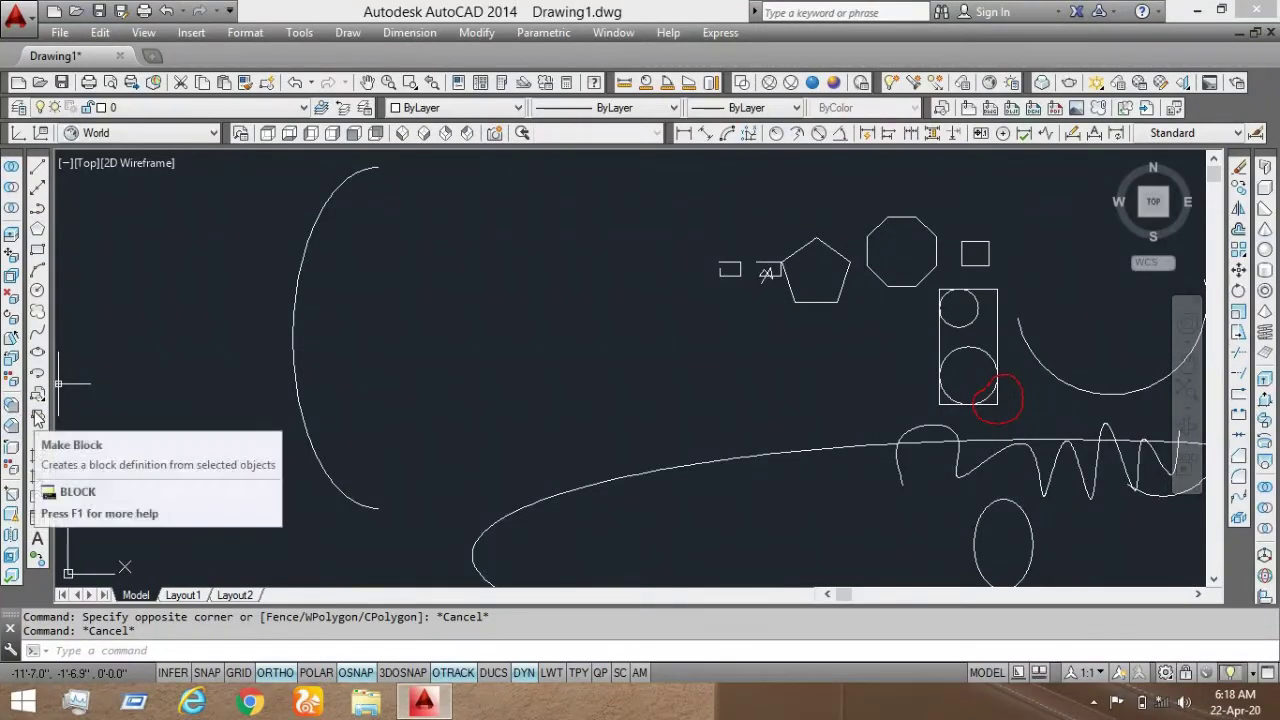
Step: Select the pentagon and try to define it as a block named polygon 6"r, with the convert-to-block option kept
{"action": "scroll", "coordinate": [267, 337], "scroll_direction": "down", "scroll_amount": 2}
{"action": "scroll", "coordinate": [267, 337], "scroll_direction": "up", "scroll_amount": 2}
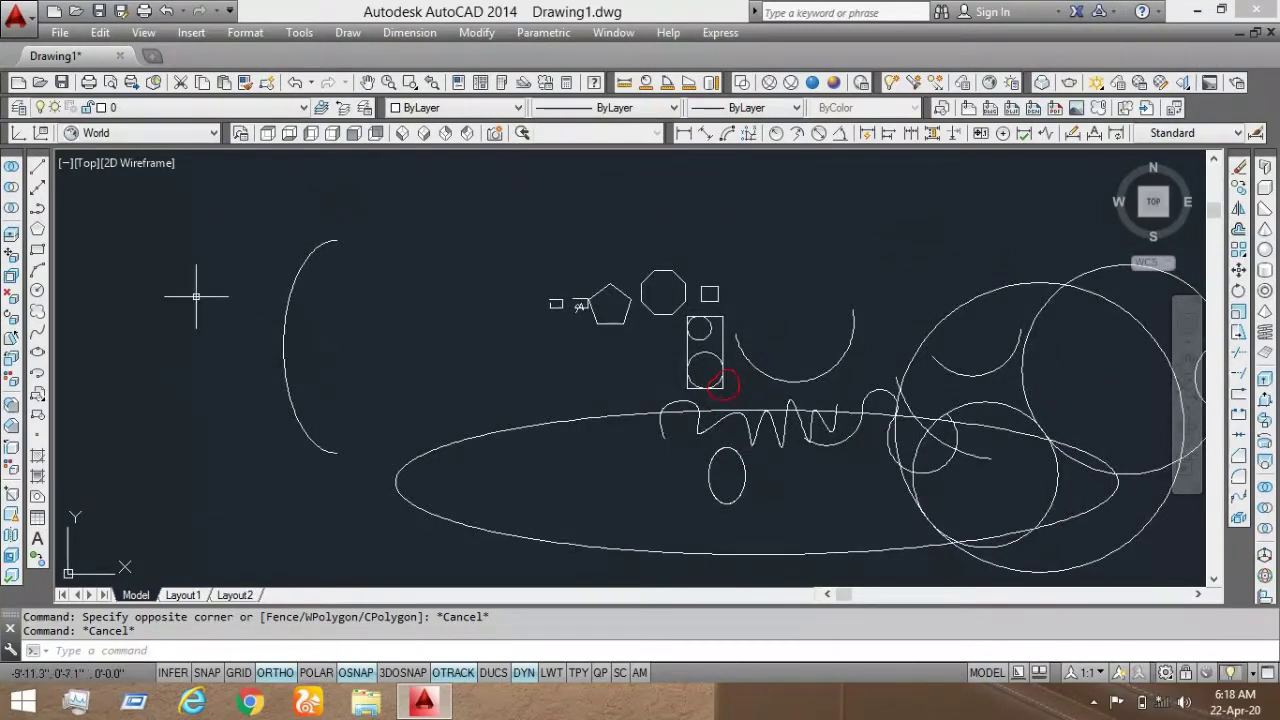
{"action": "scroll", "coordinate": [505, 327], "scroll_direction": "up", "scroll_amount": 2}
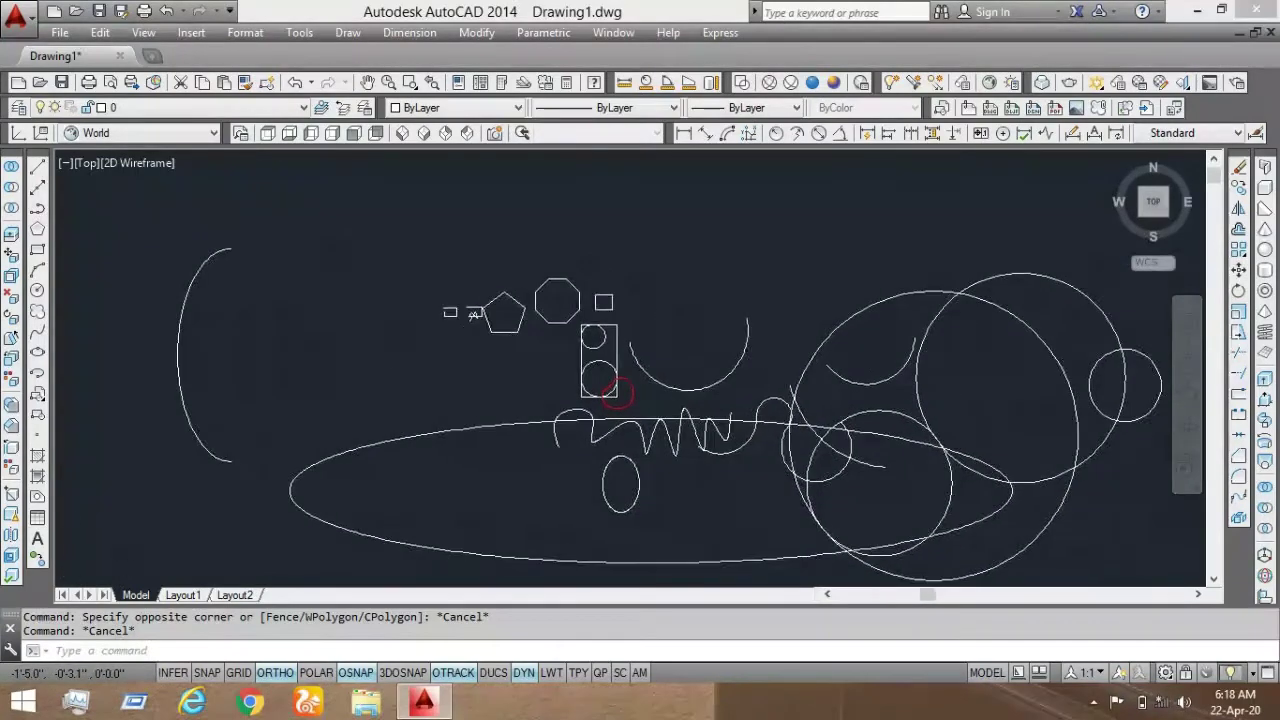
{"action": "scroll", "coordinate": [505, 317], "scroll_direction": "up", "scroll_amount": 2}
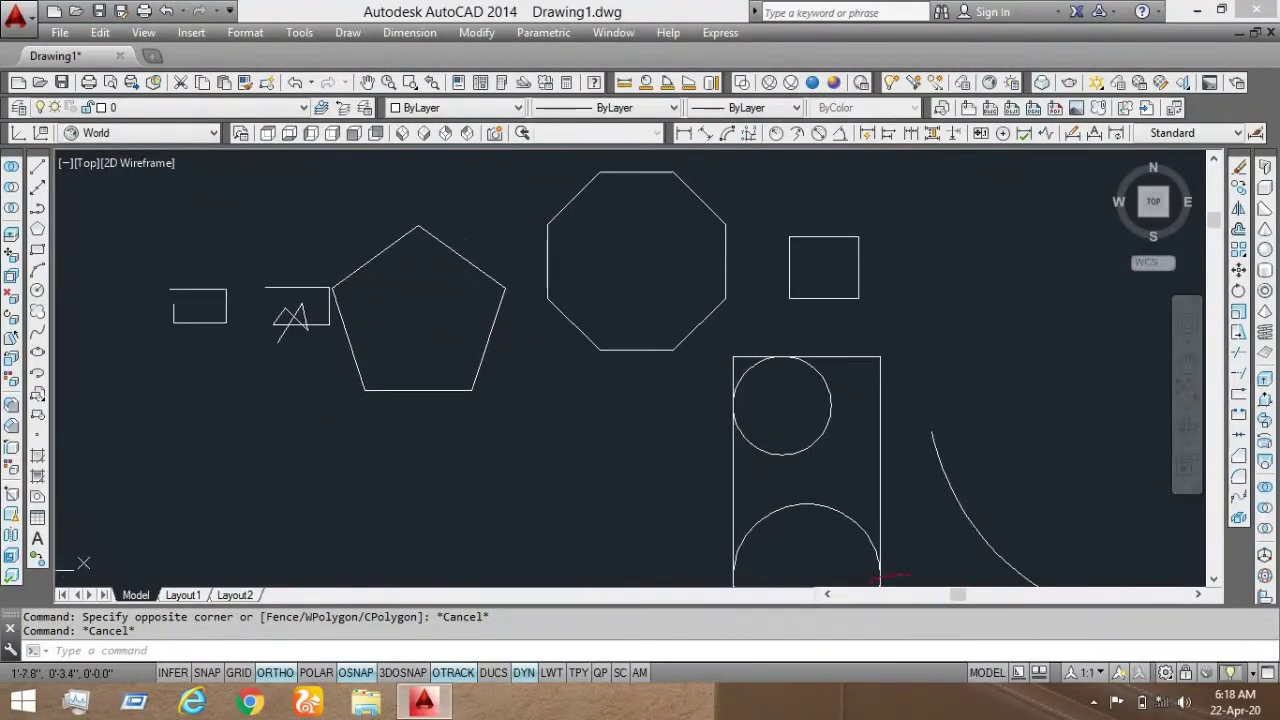
{"action": "middle_click_drag", "start_coordinate": [155, 440], "coordinate": [147, 413]}
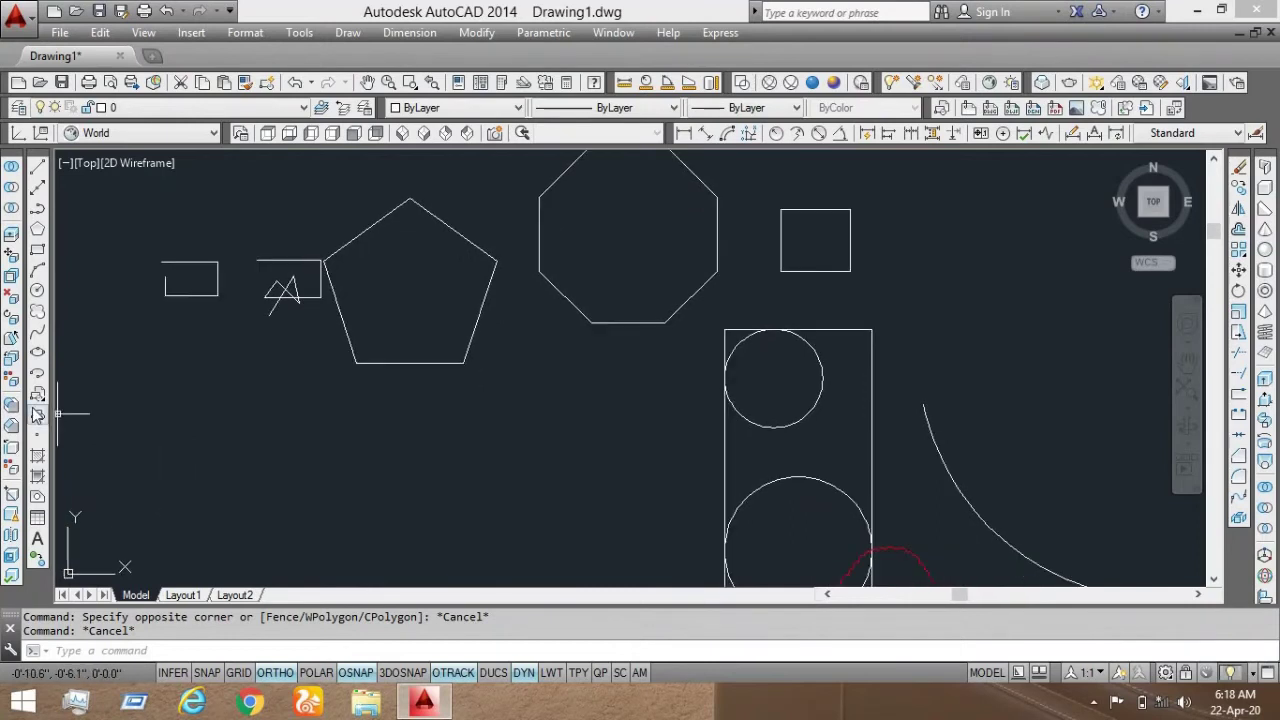
{"action": "left_click", "coordinate": [37, 415]}
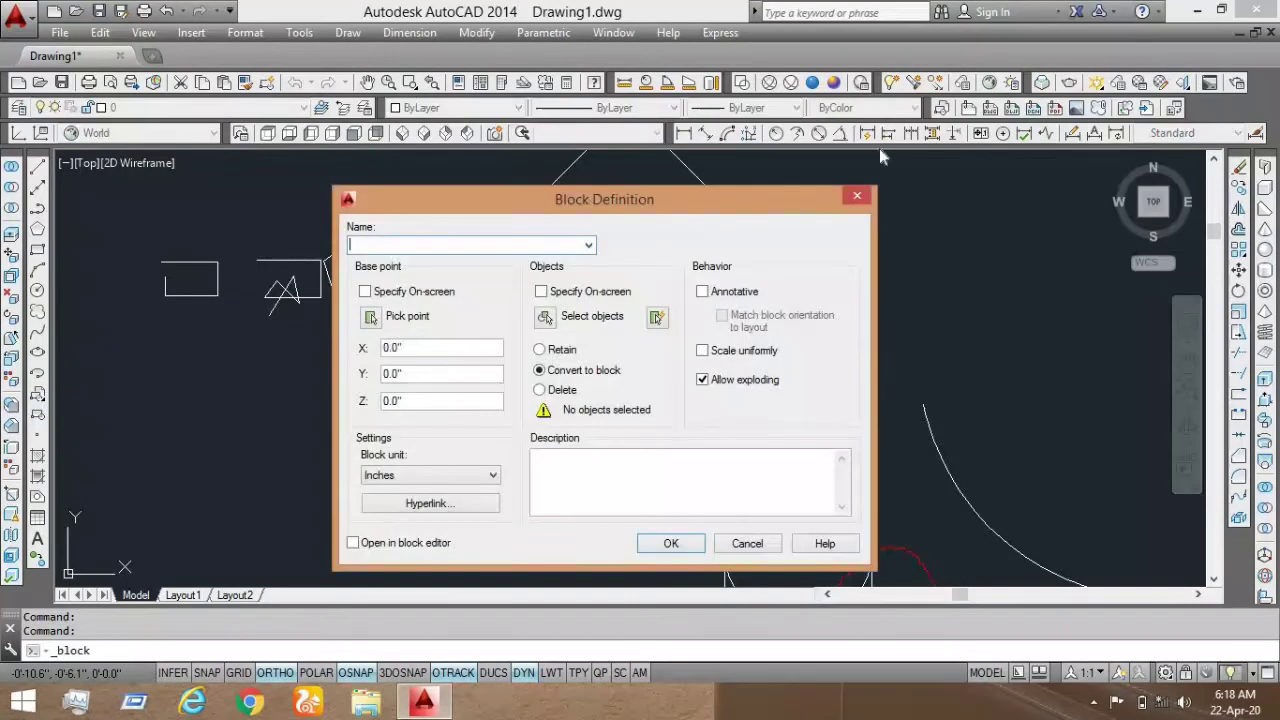
{"action": "left_click", "coordinate": [858, 193]}
{"action": "left_click", "coordinate": [484, 213]}
{"action": "left_click", "coordinate": [389, 302]}
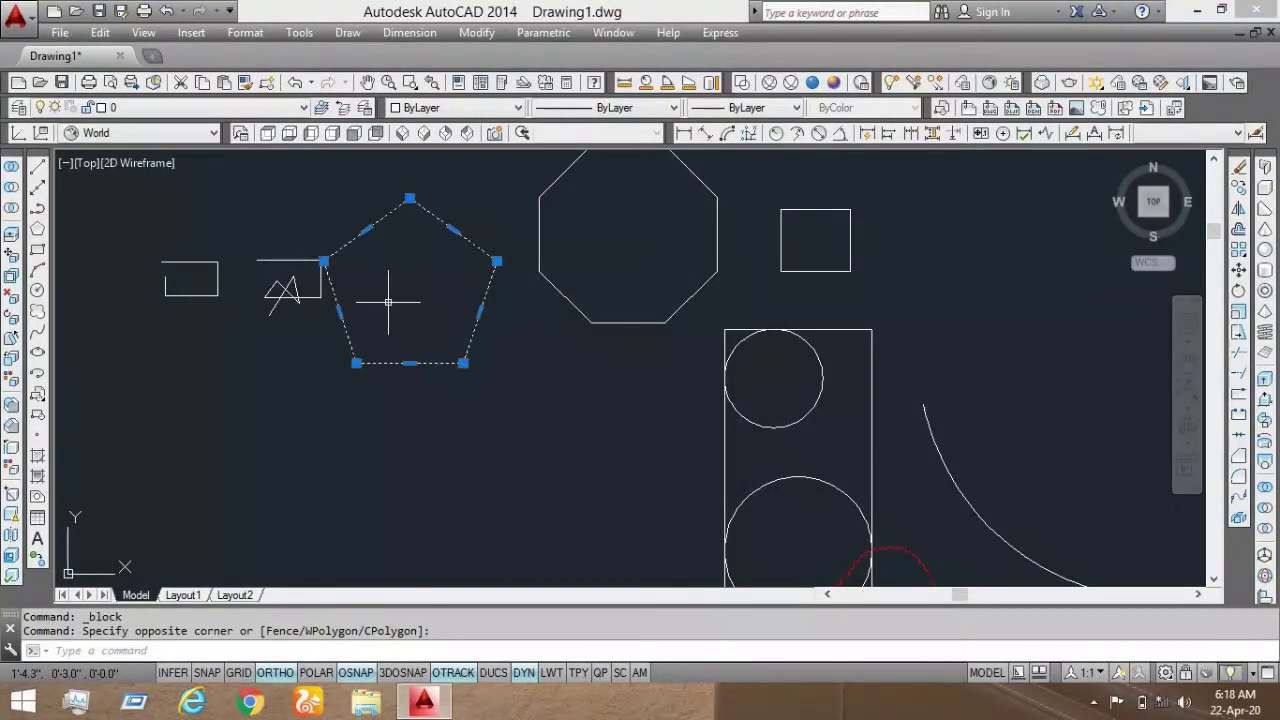
{"action": "left_click", "coordinate": [37, 415]}
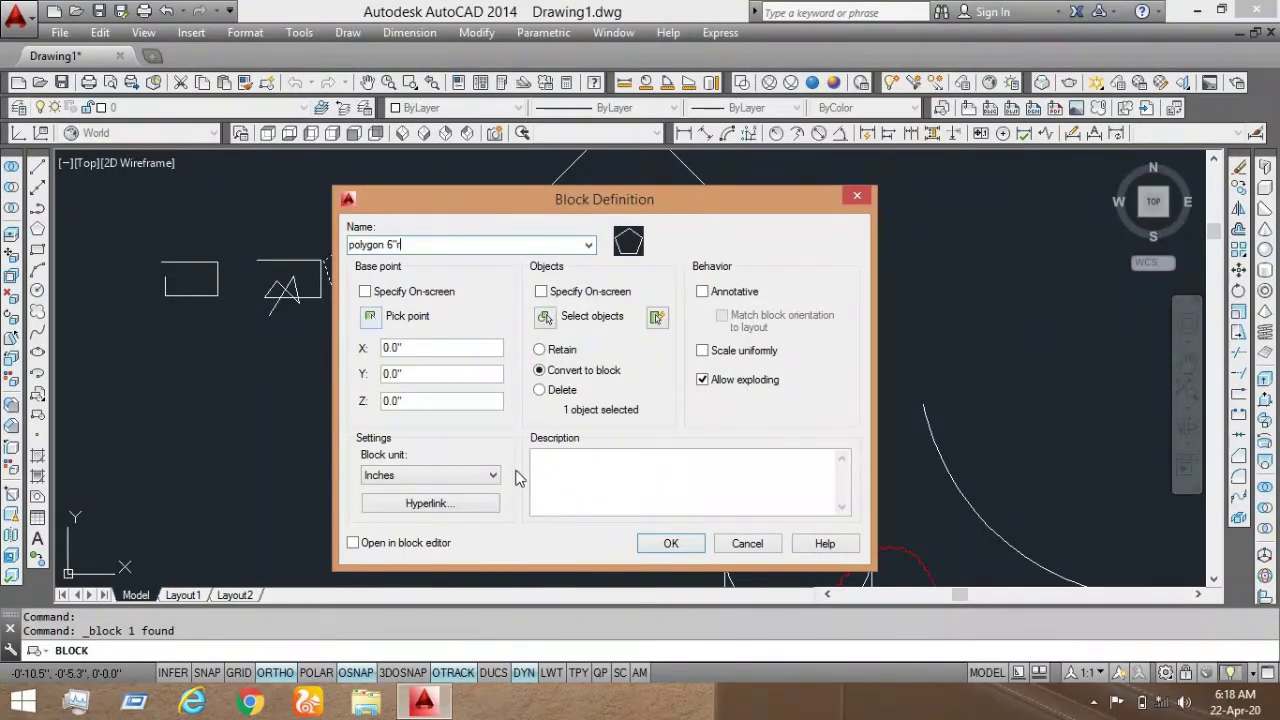
{"action": "left_click", "coordinate": [647, 549]}
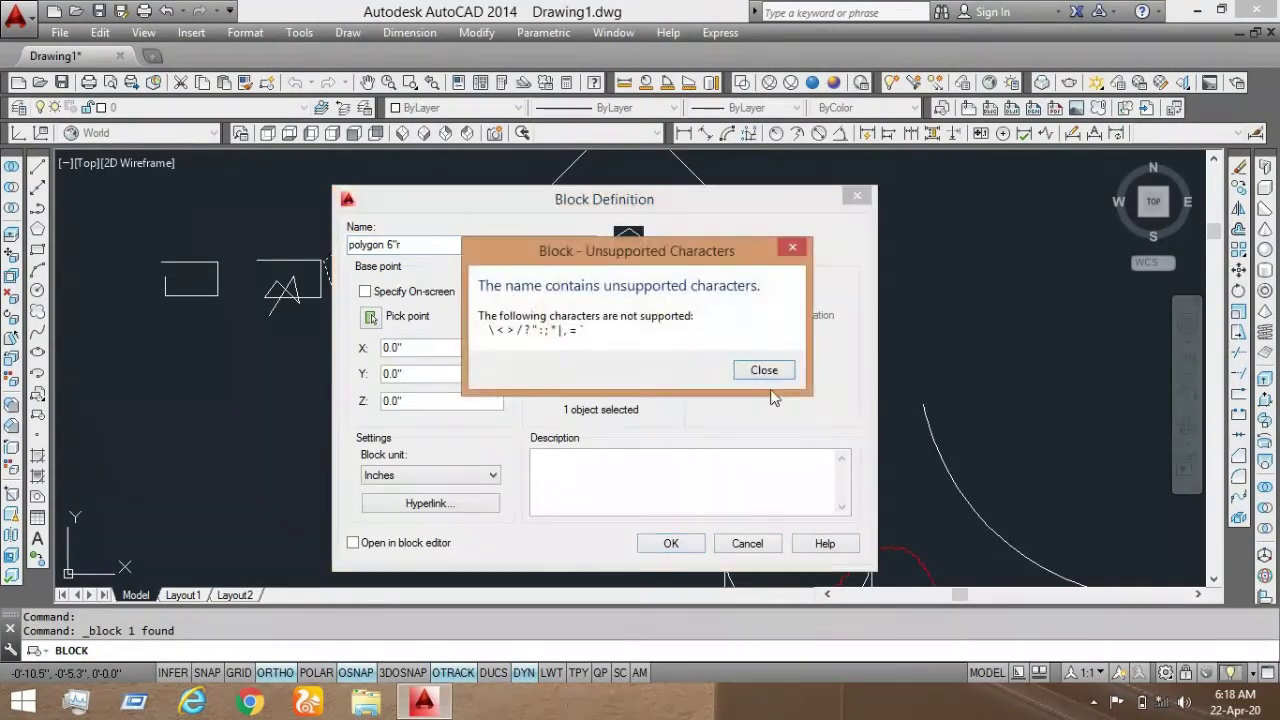
Step: Correct the block name to polygon 6r and create the block from the pentagon
{"action": "left_click", "coordinate": [792, 249]}
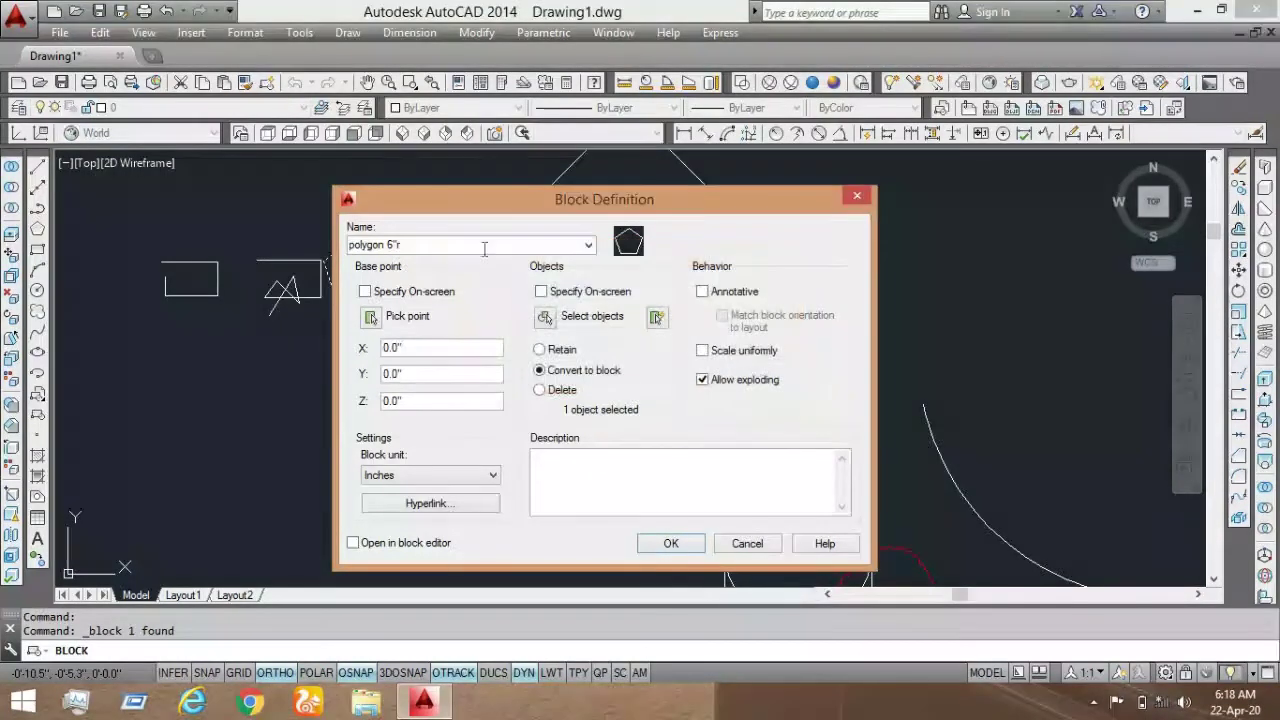
{"action": "left_click", "coordinate": [408, 240]}
{"action": "left_click", "coordinate": [402, 241]}
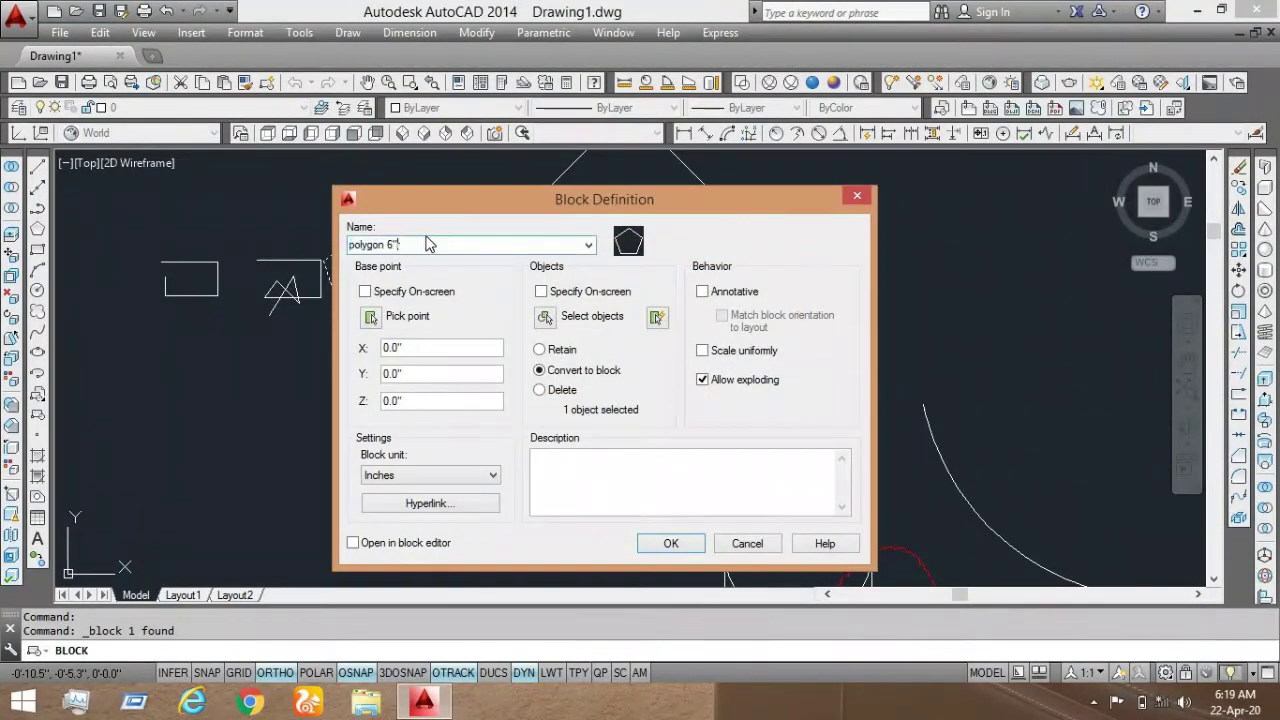
{"action": "key", "text": "BackSpace"}
{"action": "key", "text": "BackSpace"}
{"action": "left_click", "coordinate": [690, 543]}
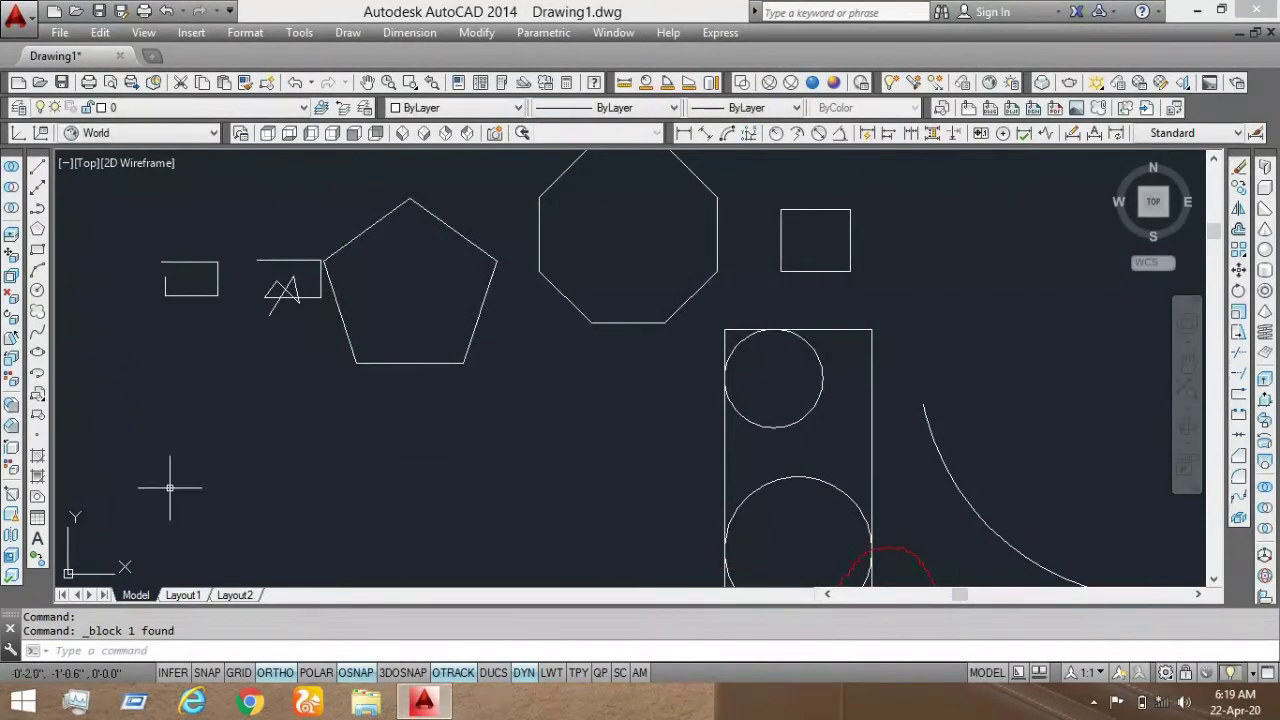
Step: Insert the polygon 6r block twice at scale 1, once below the original pentagon and once just left of that copy
{"action": "scroll", "coordinate": [280, 437], "scroll_direction": "down", "scroll_amount": 2}
{"action": "middle_click_drag", "start_coordinate": [185, 437], "coordinate": [149, 357]}
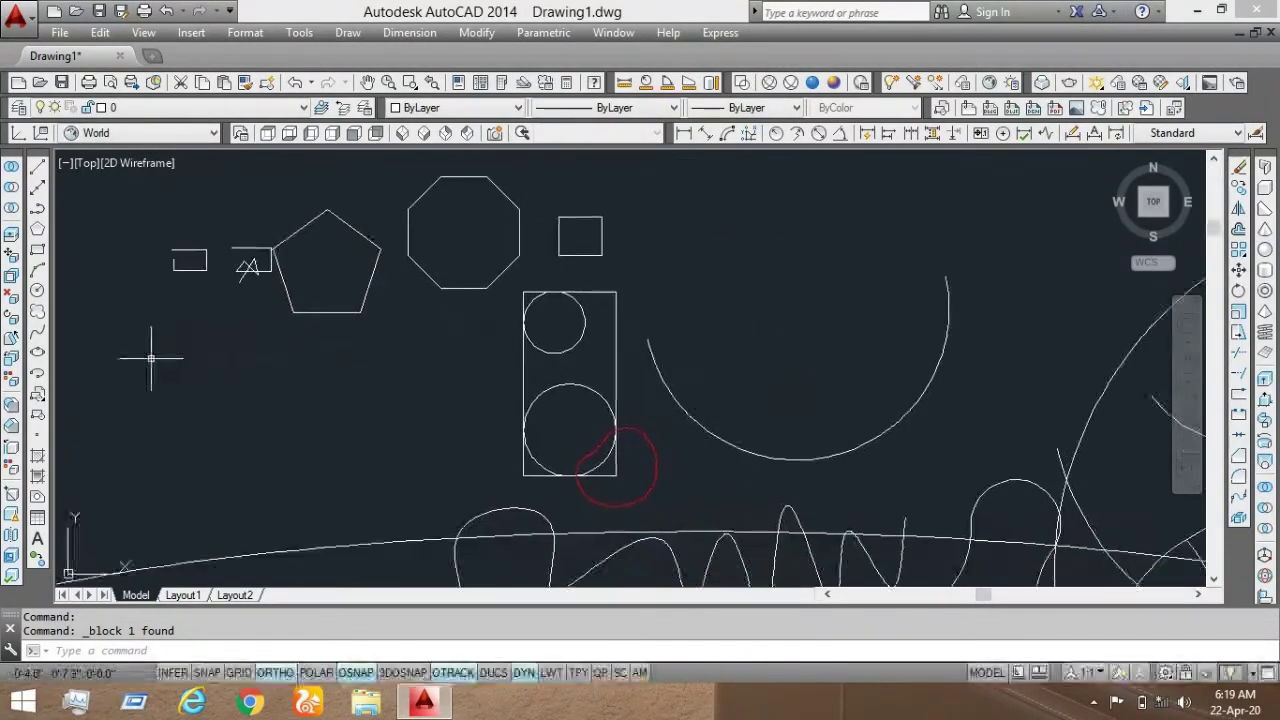
{"action": "left_click", "coordinate": [40, 397]}
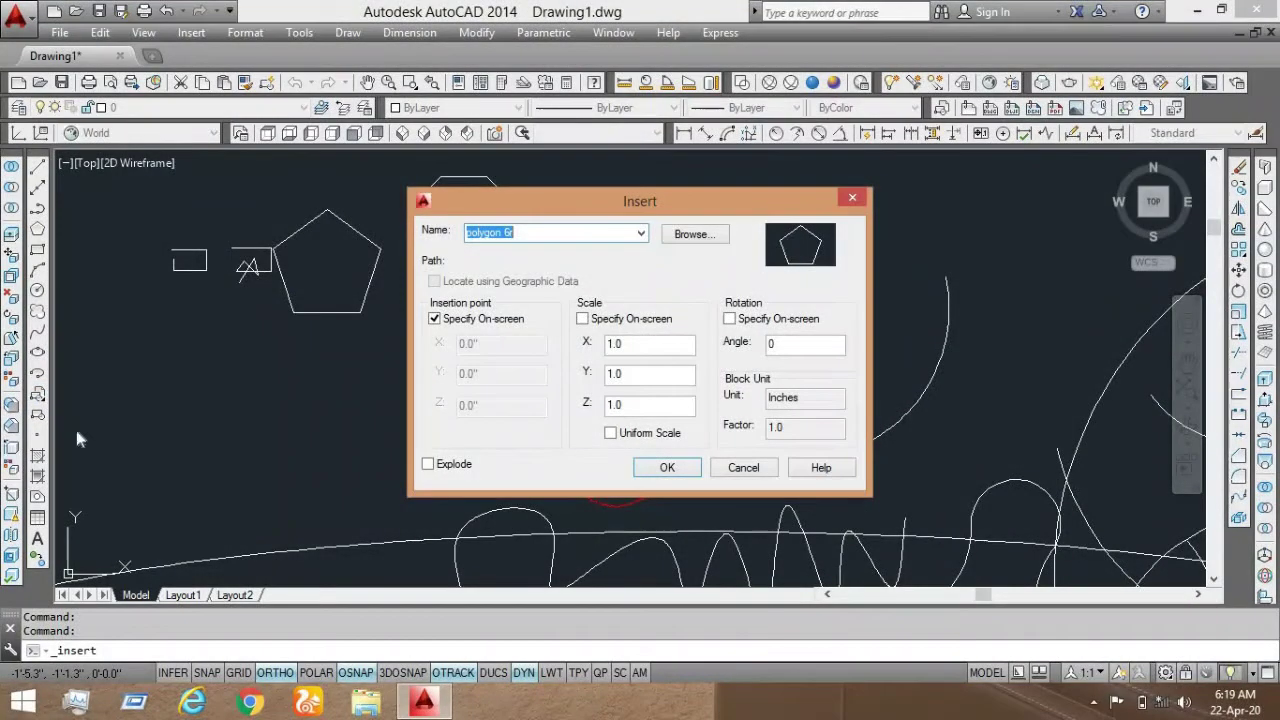
{"action": "left_click", "coordinate": [641, 233]}
{"action": "left_click", "coordinate": [643, 247]}
{"action": "left_click", "coordinate": [676, 470]}
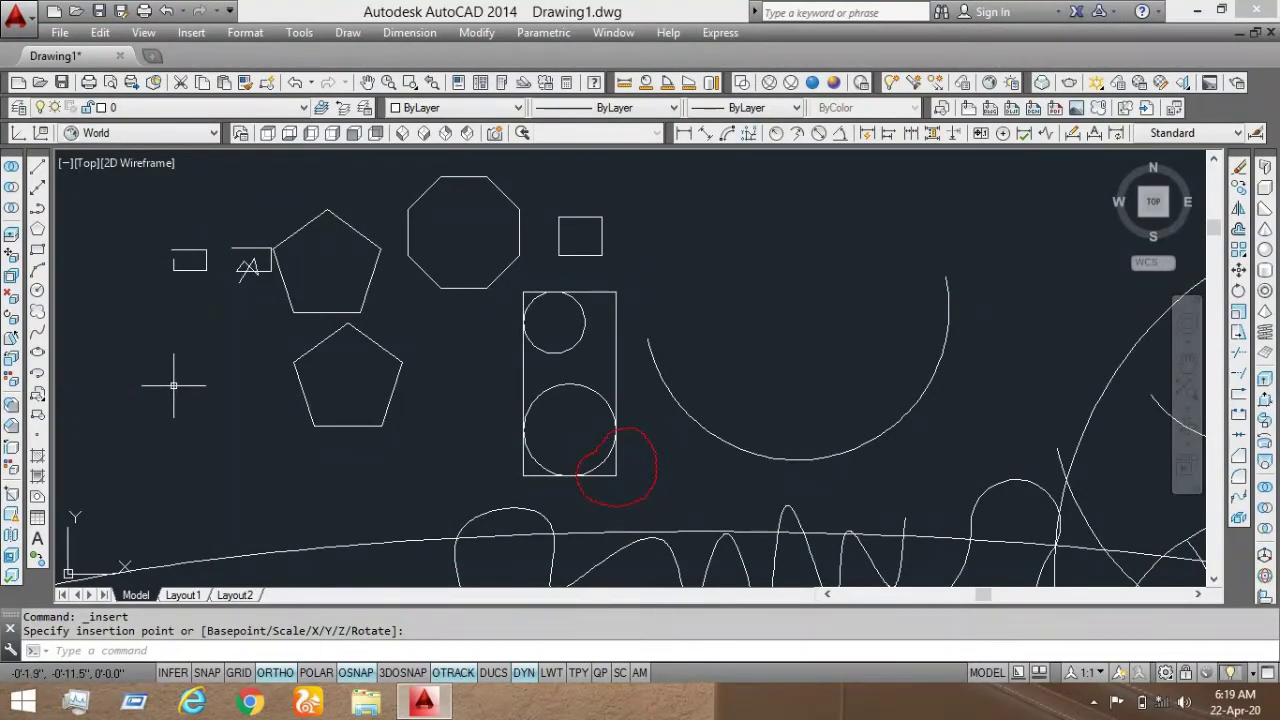
{"action": "left_click", "coordinate": [37, 395]}
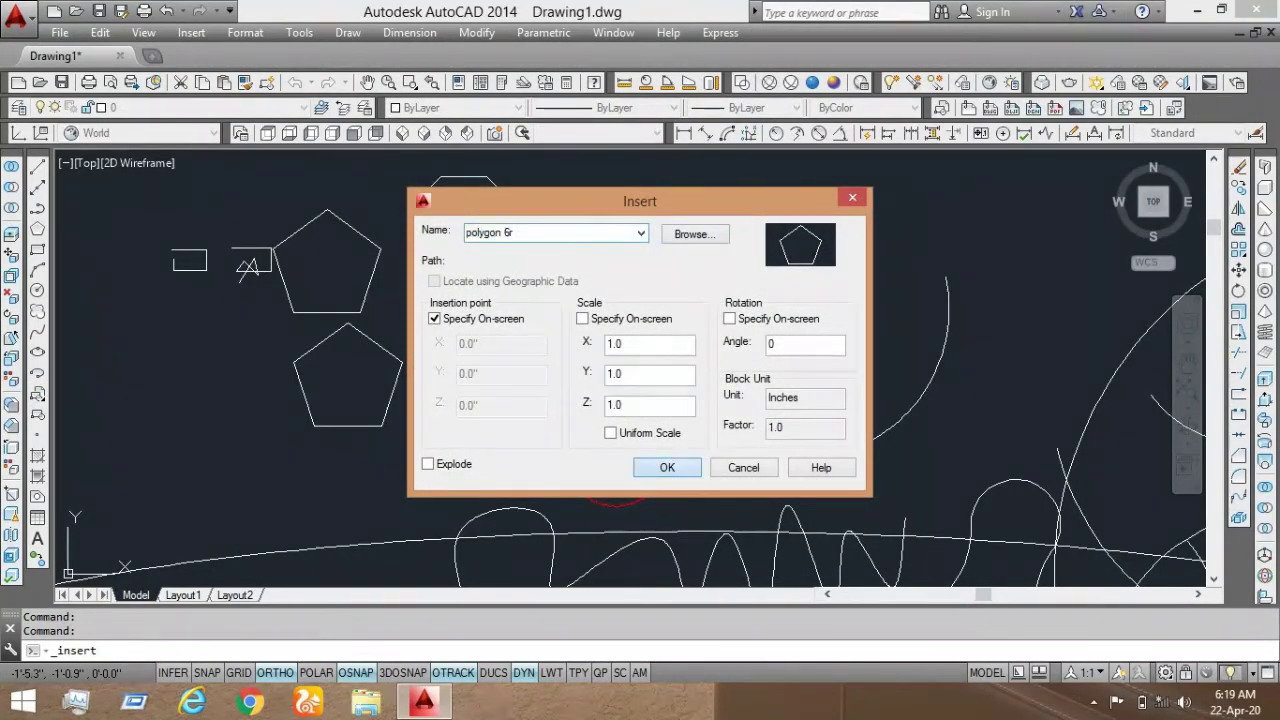
{"action": "left_click", "coordinate": [668, 468]}
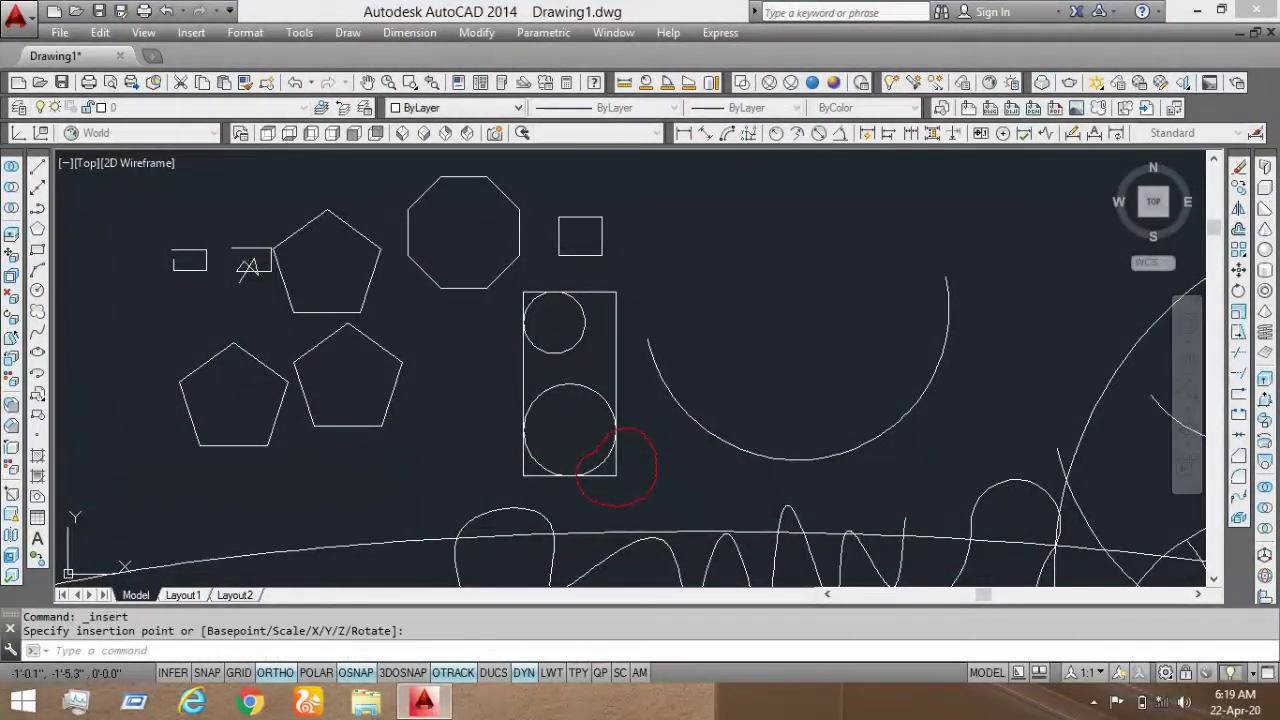
Step: Place seven scattered points in the empty area between the elliptical arc and the inserted pentagons
{"action": "scroll", "coordinate": [565, 340], "scroll_direction": "down", "scroll_amount": 3}
{"action": "scroll", "coordinate": [403, 416], "scroll_direction": "up", "scroll_amount": 1}
{"action": "middle_click_drag", "start_coordinate": [545, 365], "coordinate": [680, 312]}
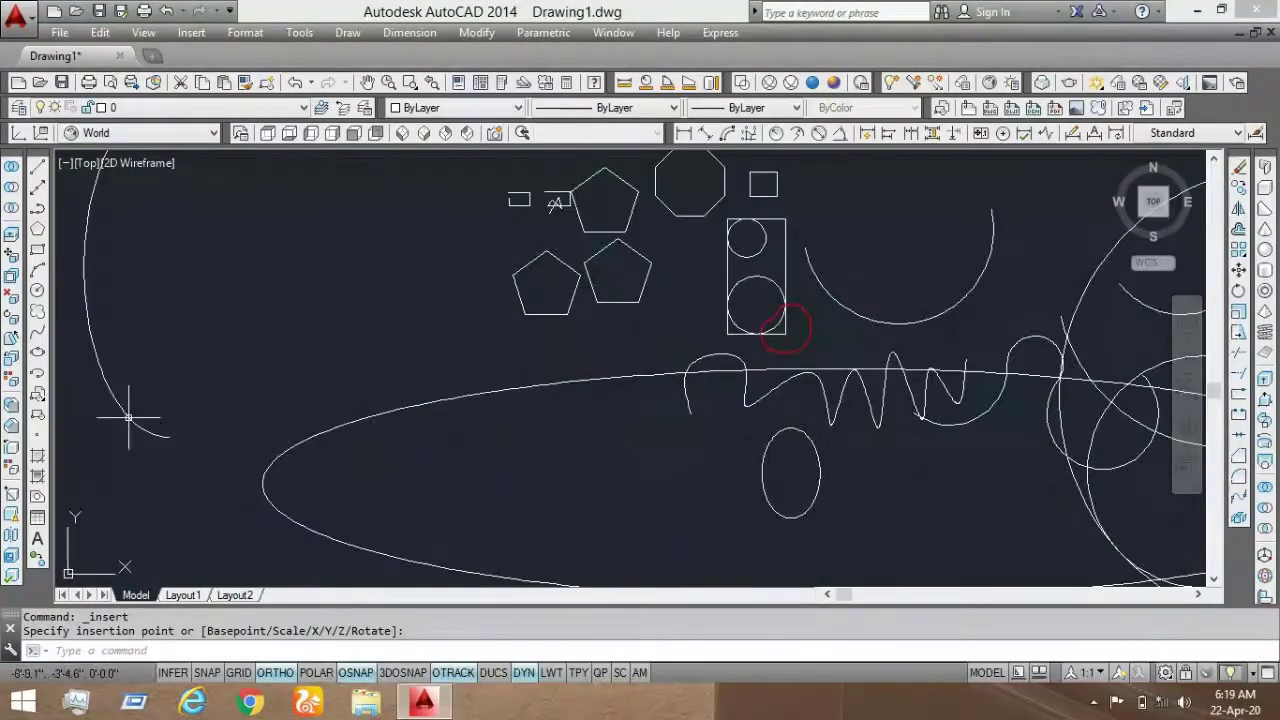
{"action": "left_click", "coordinate": [37, 437]}
{"action": "left_click", "coordinate": [194, 300]}
{"action": "left_click", "coordinate": [348, 228]}
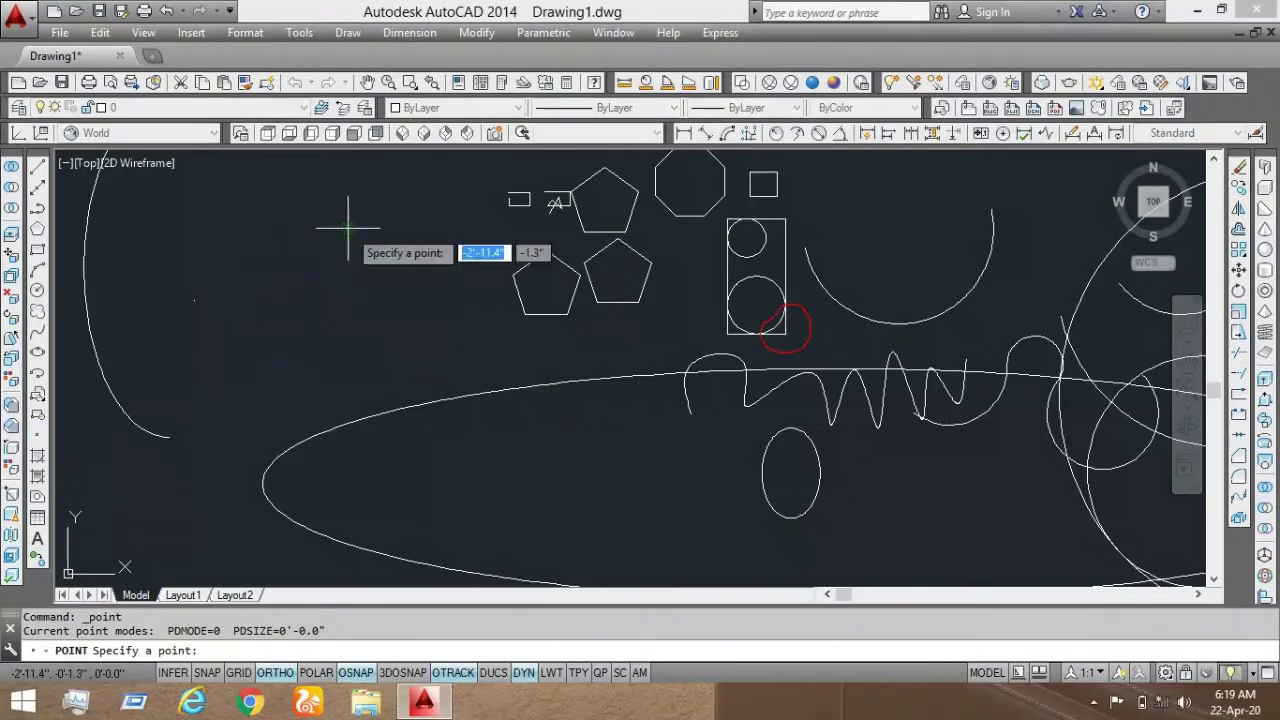
{"action": "left_click", "coordinate": [383, 310]}
{"action": "left_click", "coordinate": [326, 342]}
{"action": "left_click", "coordinate": [306, 278]}
{"action": "left_click", "coordinate": [255, 342]}
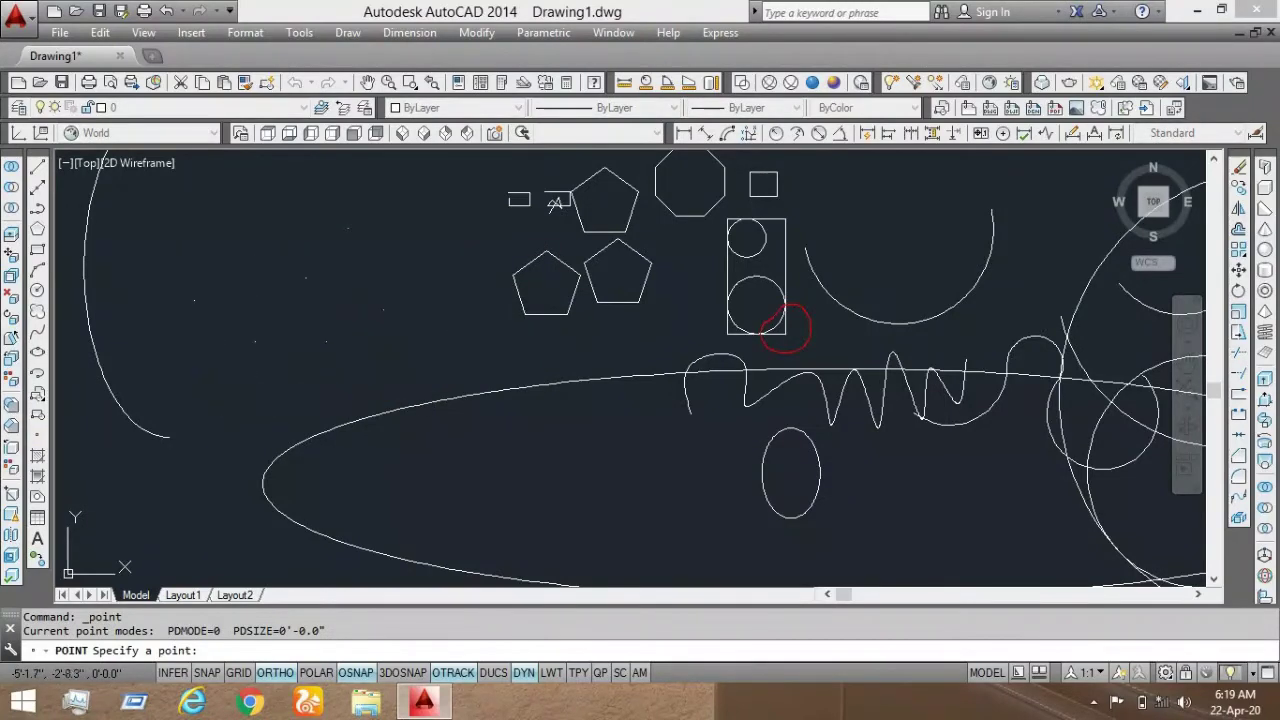
{"action": "left_click", "coordinate": [221, 375]}
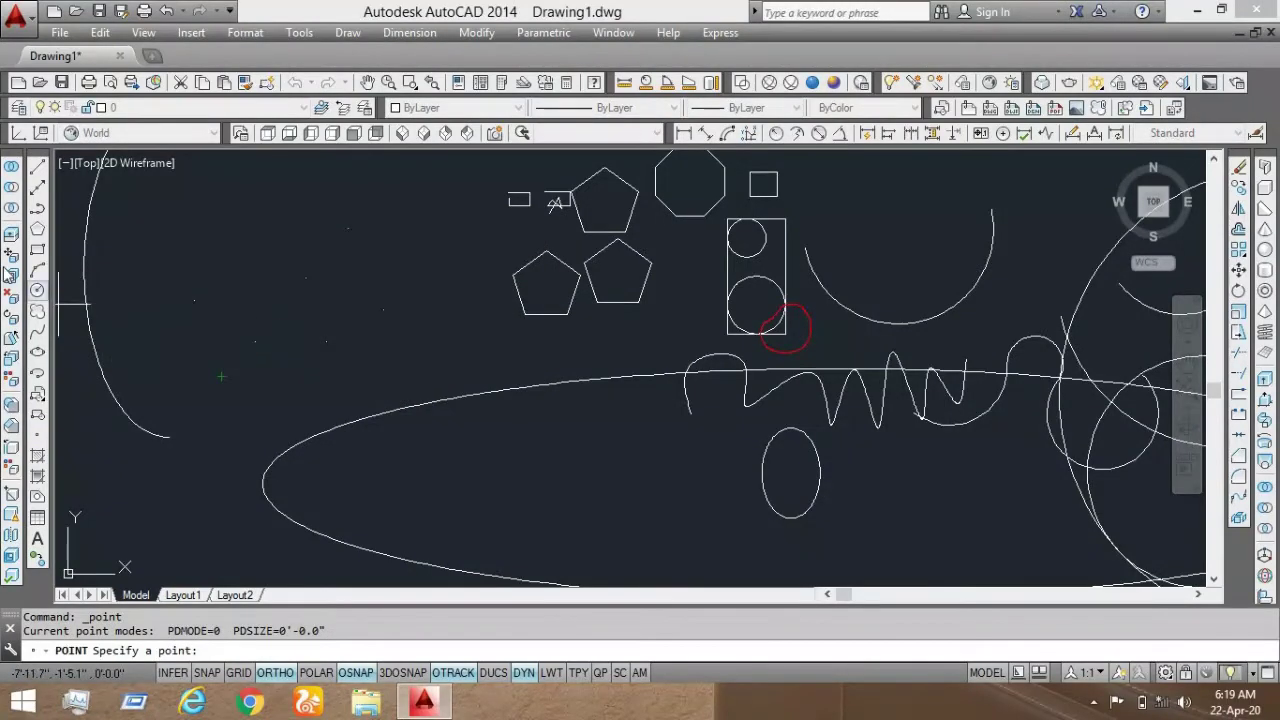
{"action": "left_click", "coordinate": [37, 332]}
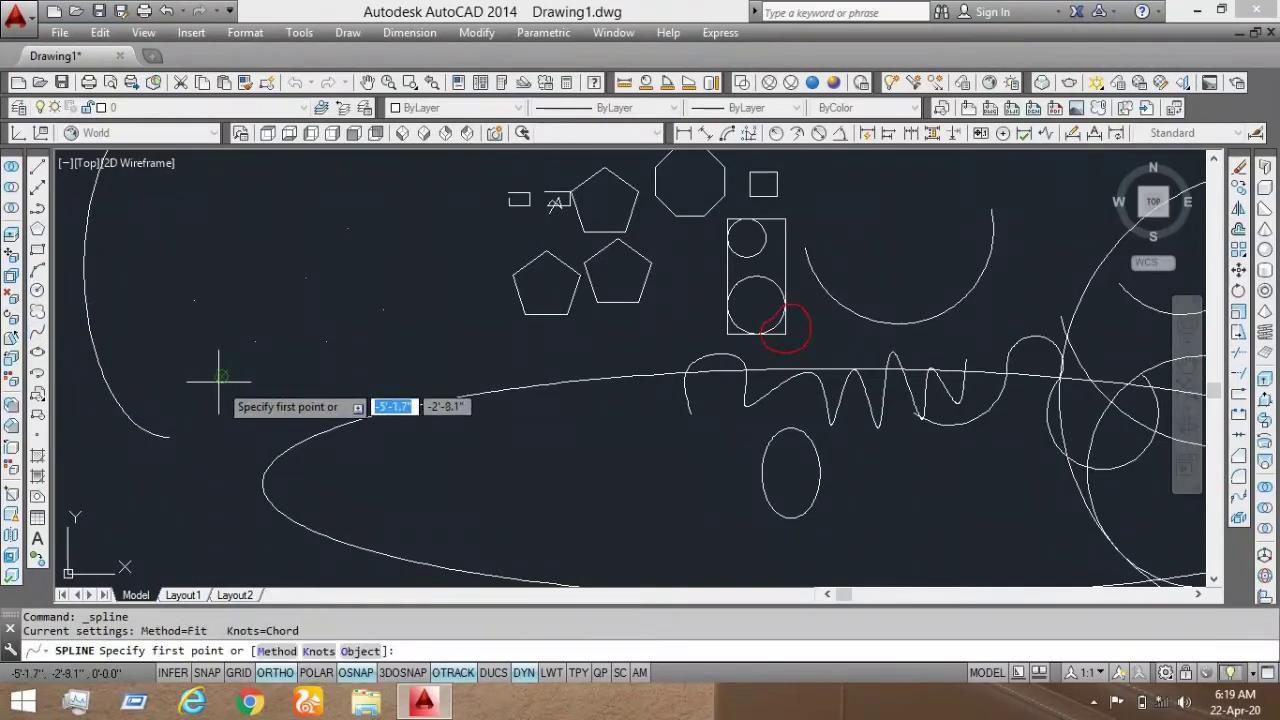
{"action": "left_click", "coordinate": [221, 375]}
{"action": "left_click", "coordinate": [191, 298]}
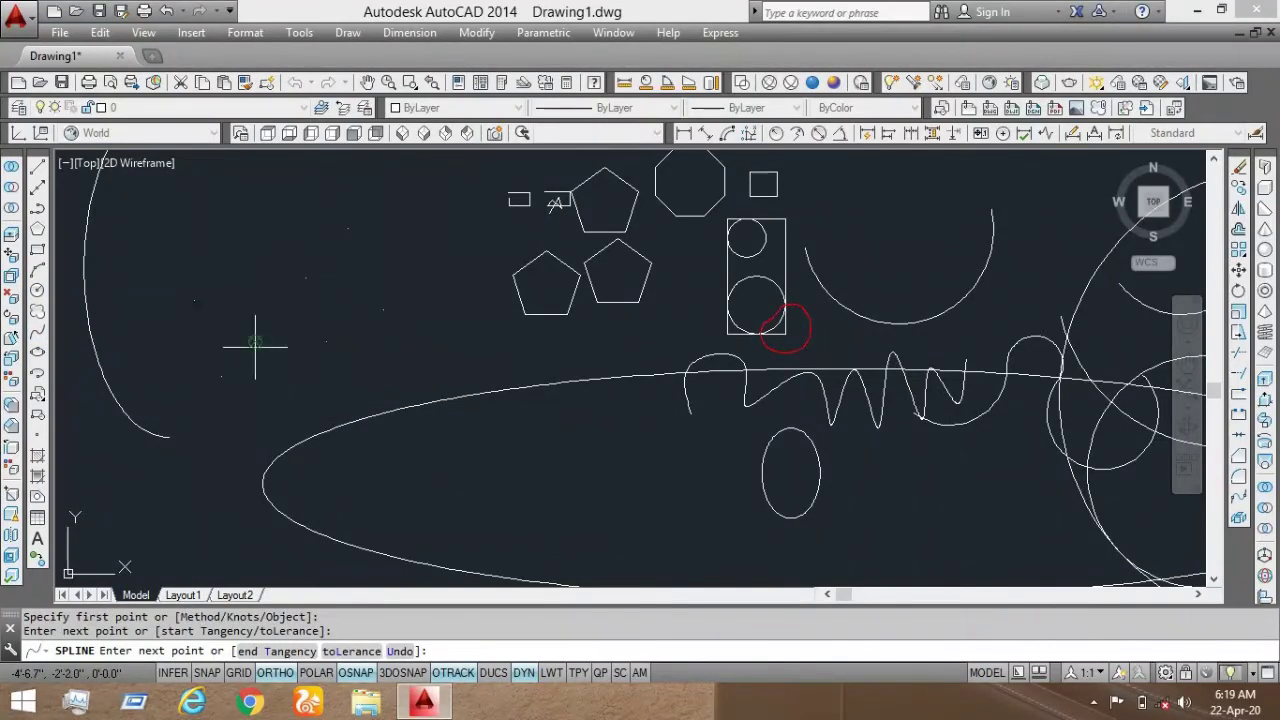
{"action": "left_click", "coordinate": [257, 342]}
{"action": "left_click", "coordinate": [307, 279]}
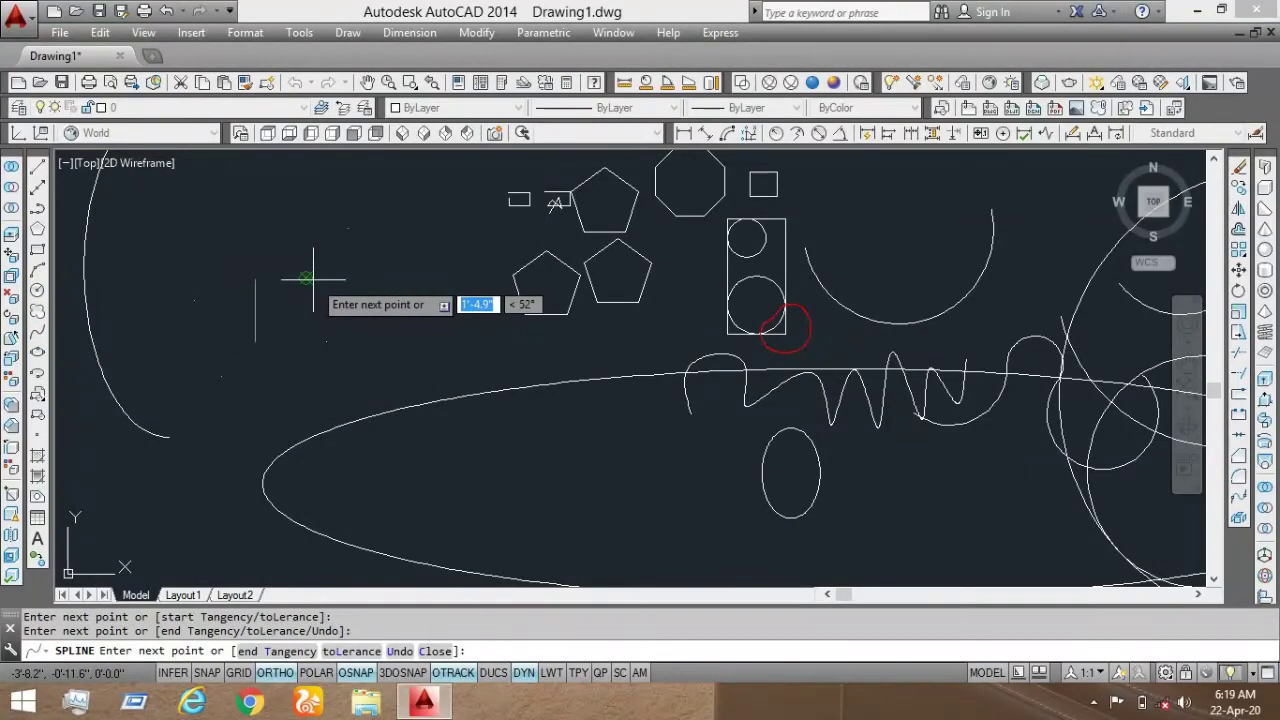
{"action": "left_click", "coordinate": [328, 342]}
{"action": "left_click", "coordinate": [348, 229]}
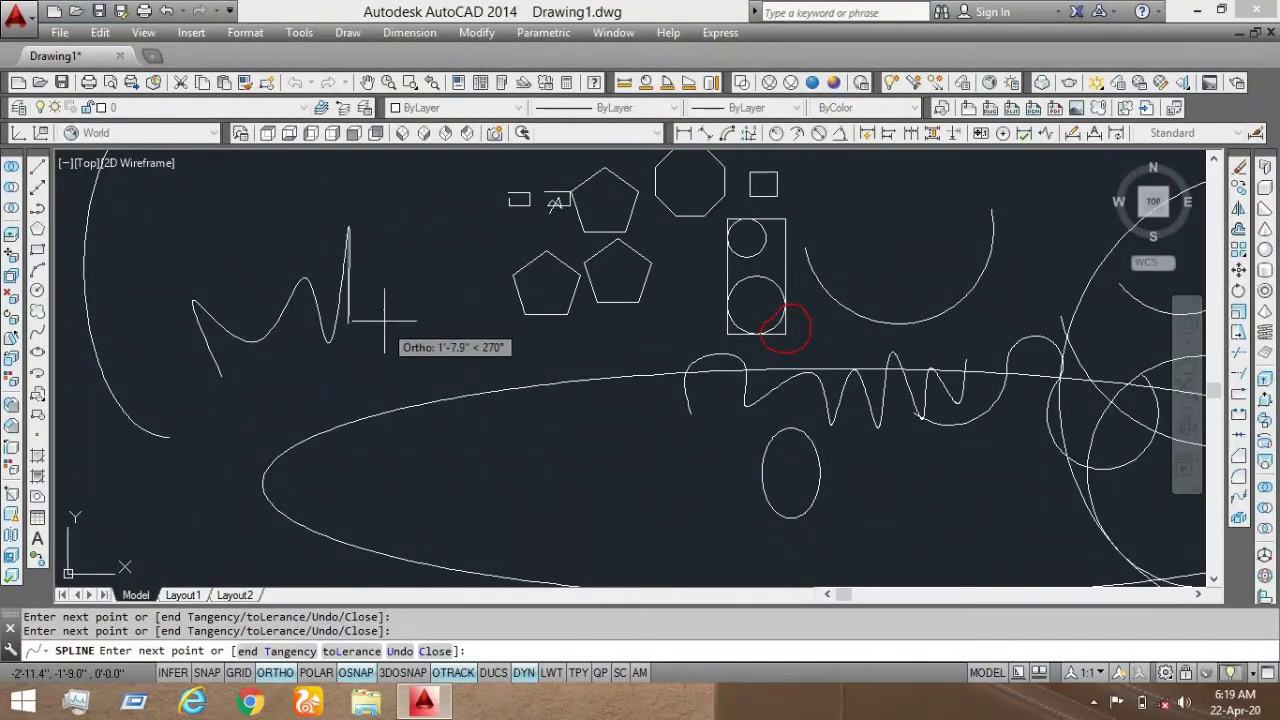
{"action": "left_click", "coordinate": [381, 306]}
{"action": "key", "text": "Escape"}
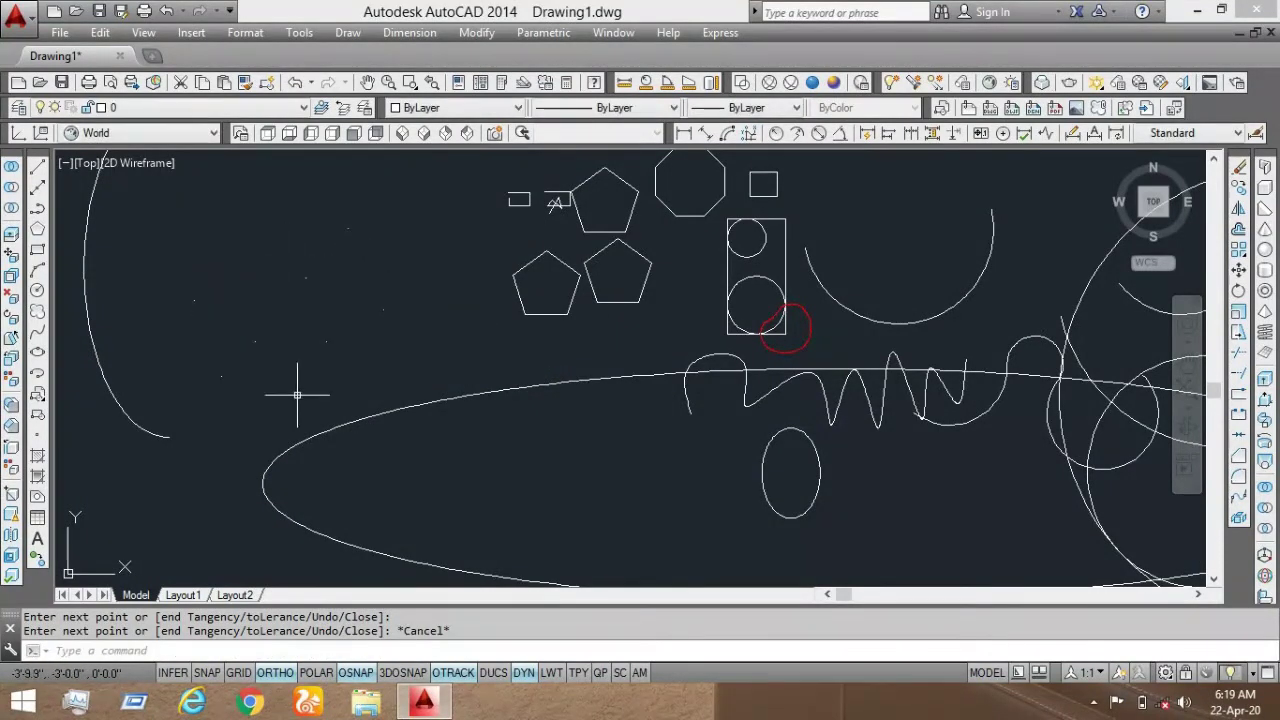
Step: Draw a fit spline through the seven scattered points in sequence, switching Ortho off along the way
{"action": "left_click", "coordinate": [37, 331]}
{"action": "left_click", "coordinate": [205, 368]}
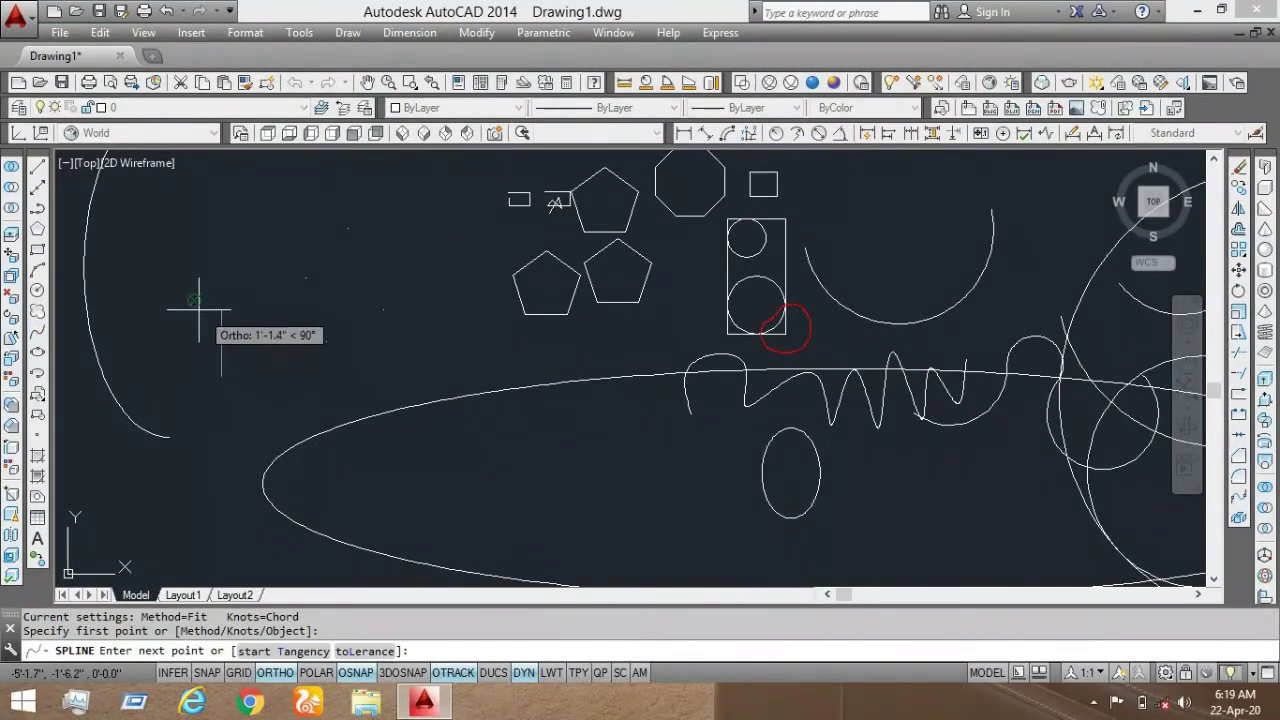
{"action": "left_click", "coordinate": [194, 299]}
{"action": "left_click", "coordinate": [253, 340]}
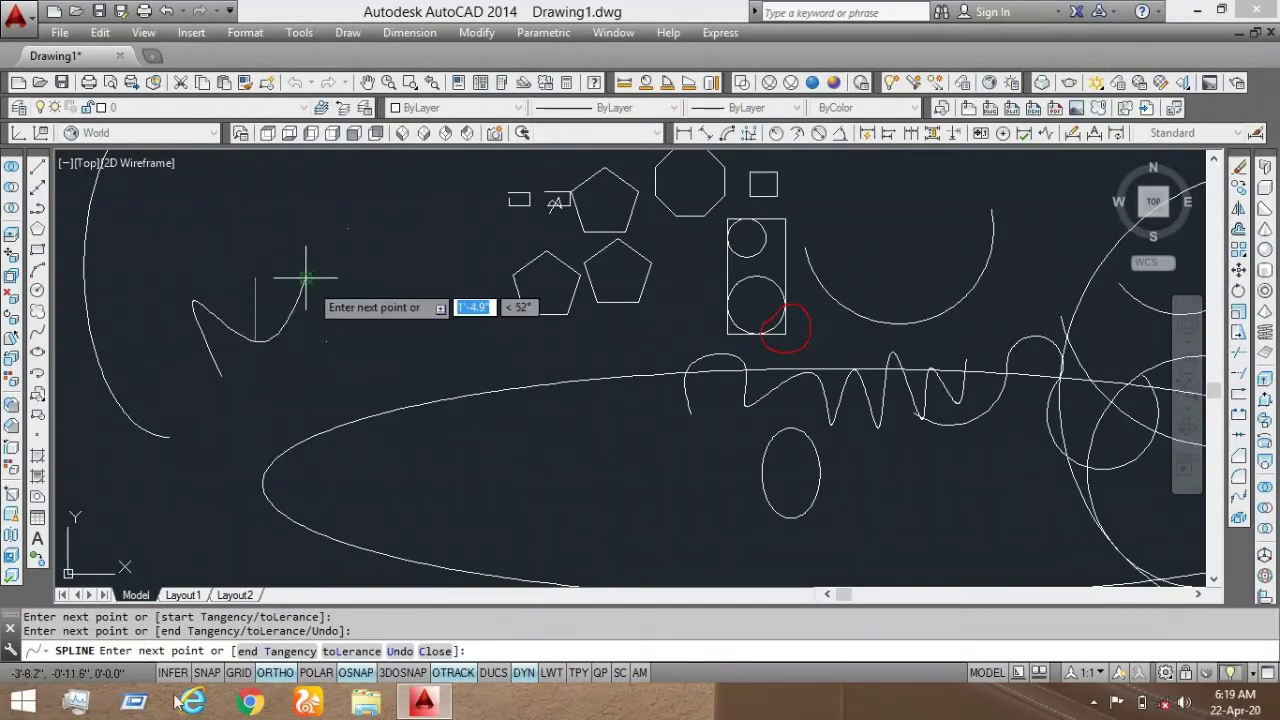
{"action": "key", "text": "F8"}
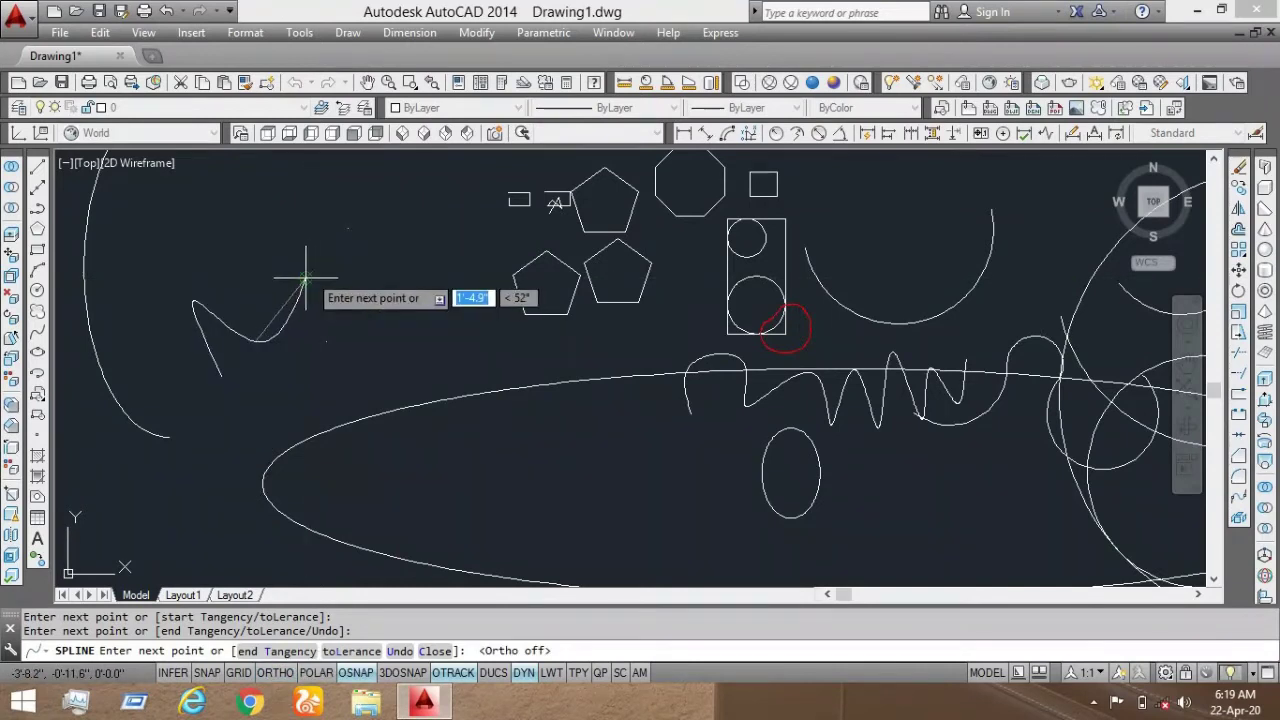
{"action": "left_click", "coordinate": [305, 278]}
{"action": "left_click", "coordinate": [329, 343]}
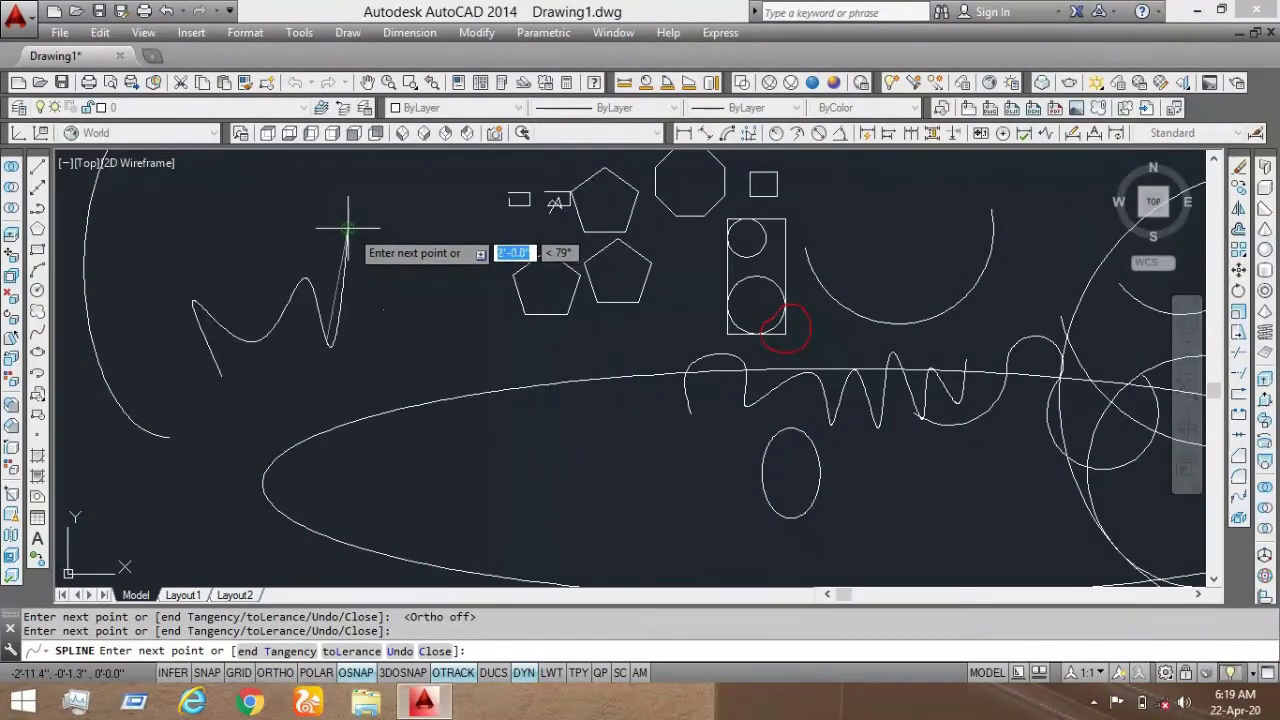
{"action": "left_click", "coordinate": [350, 230]}
{"action": "left_click", "coordinate": [383, 310]}
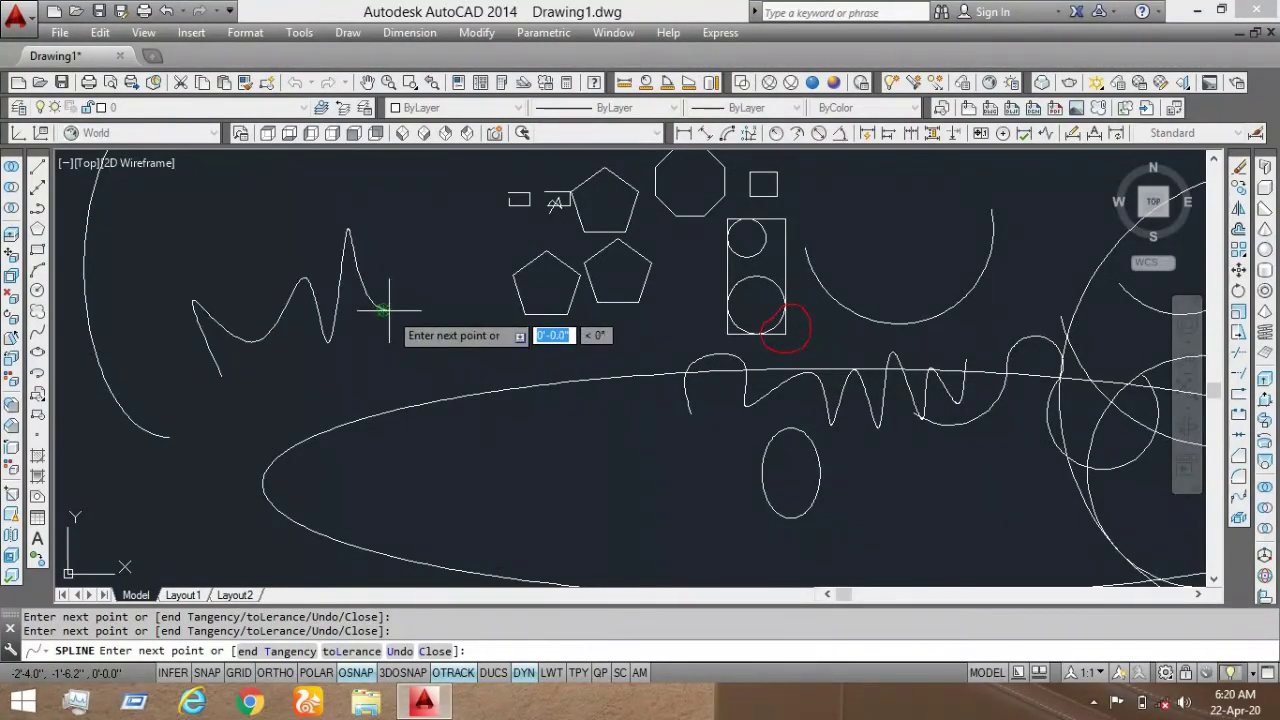
{"action": "key", "text": "Return"}
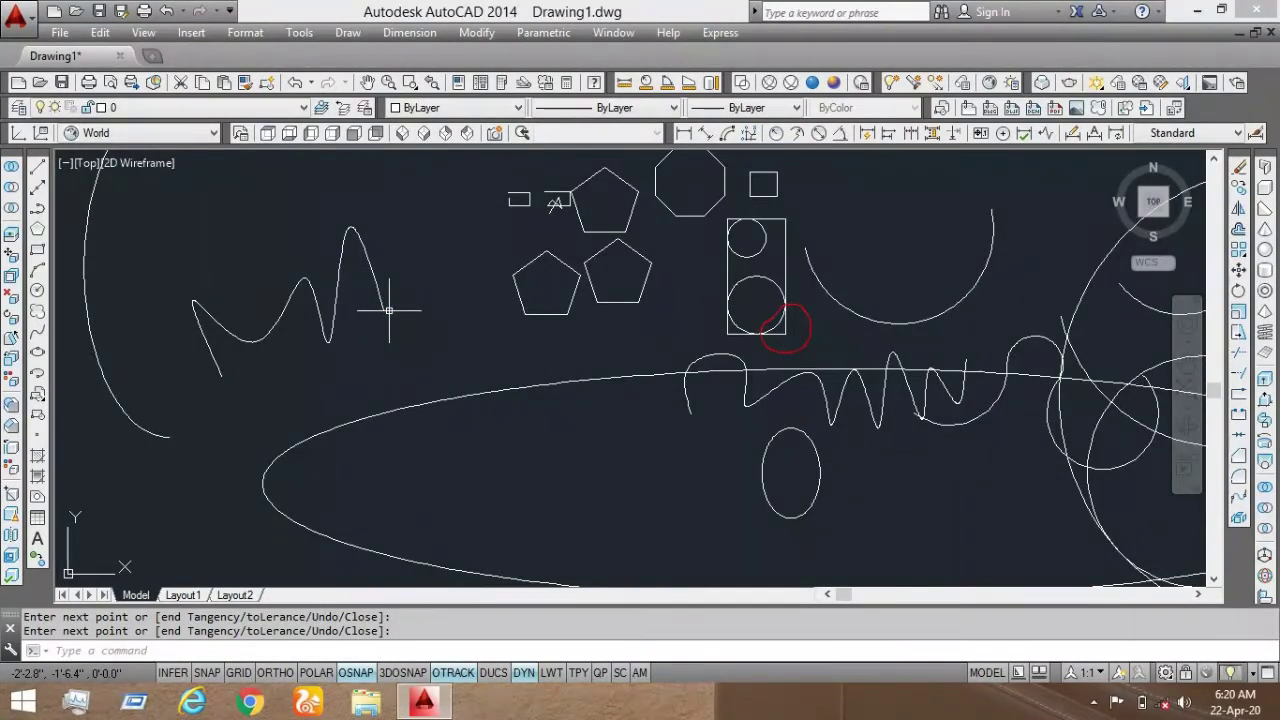
Step: Compare the Hatch and Gradient command settings without applying a fill, closing the dialog after each
{"action": "left_click", "coordinate": [38, 458]}
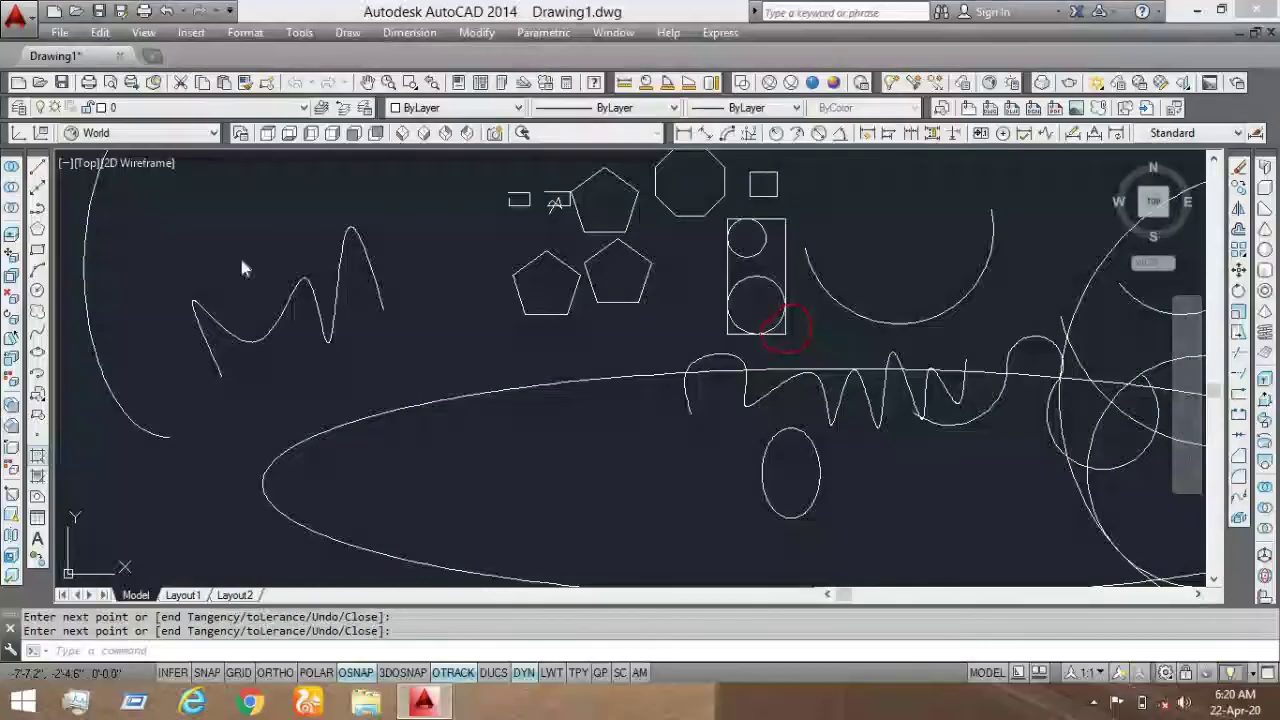
{"action": "left_click", "coordinate": [42, 475]}
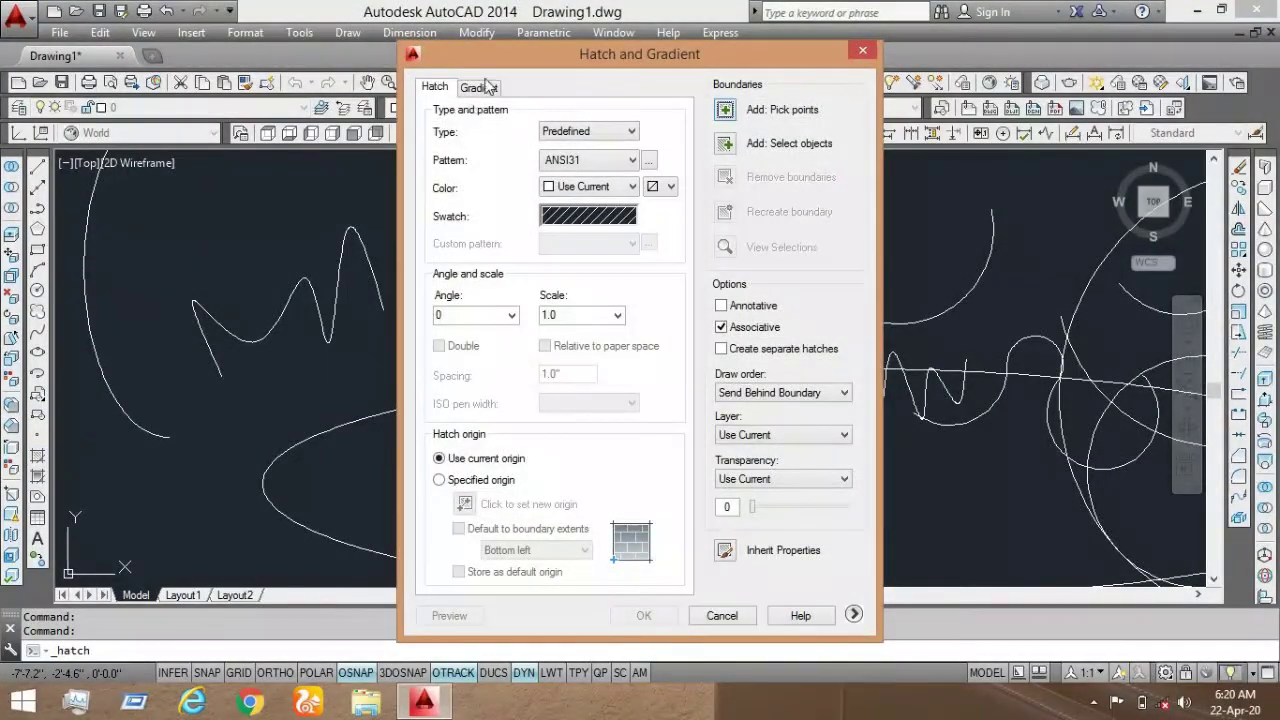
{"action": "left_click", "coordinate": [479, 87]}
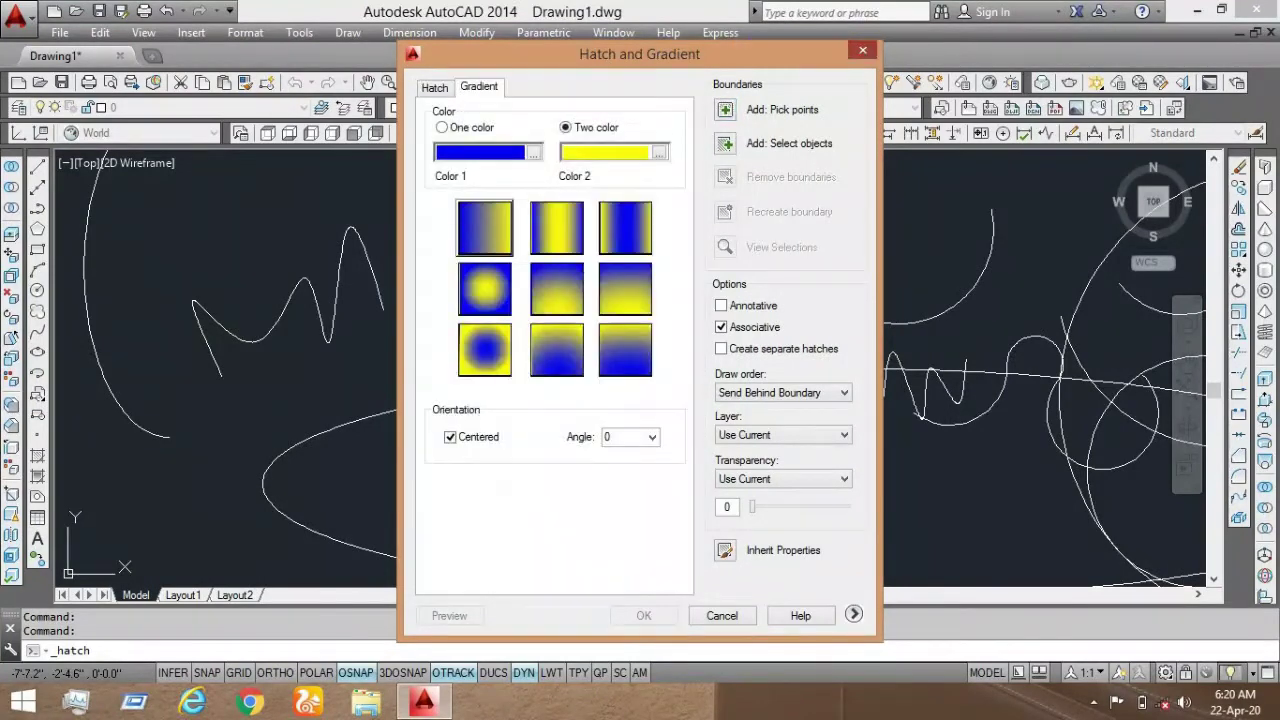
{"action": "left_click", "coordinate": [863, 50]}
{"action": "left_click", "coordinate": [37, 476]}
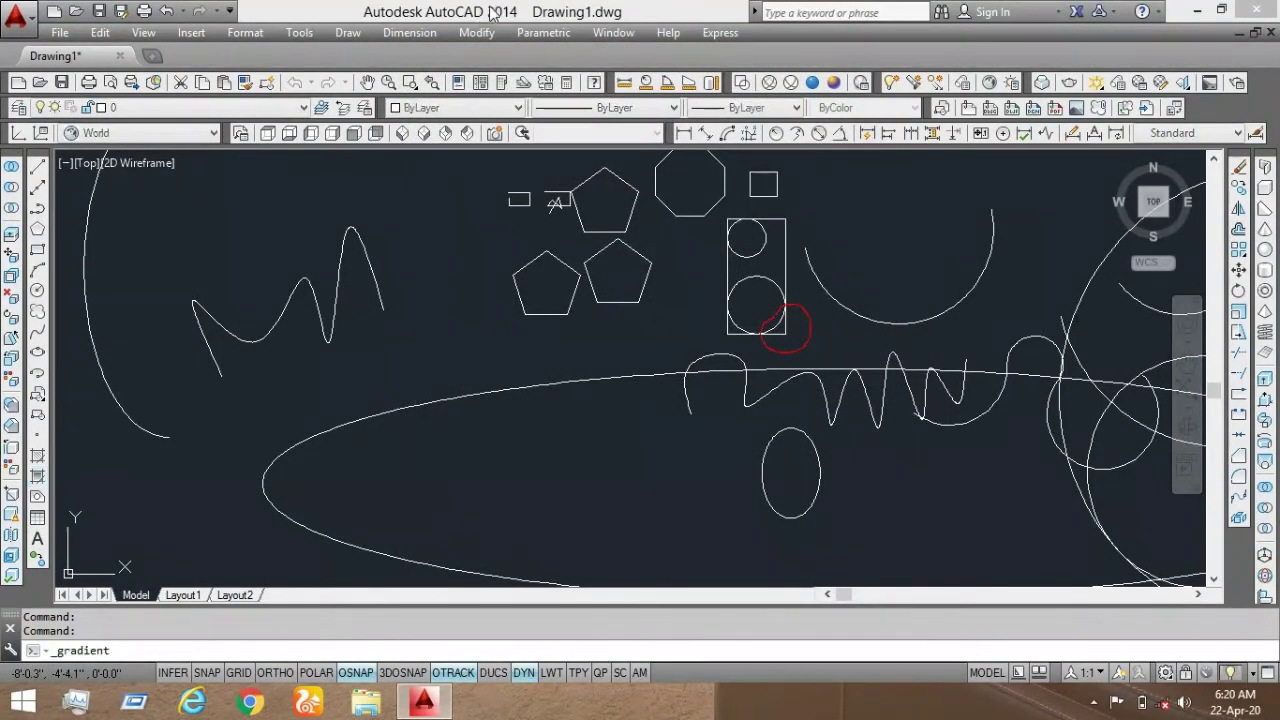
{"action": "left_click", "coordinate": [434, 88]}
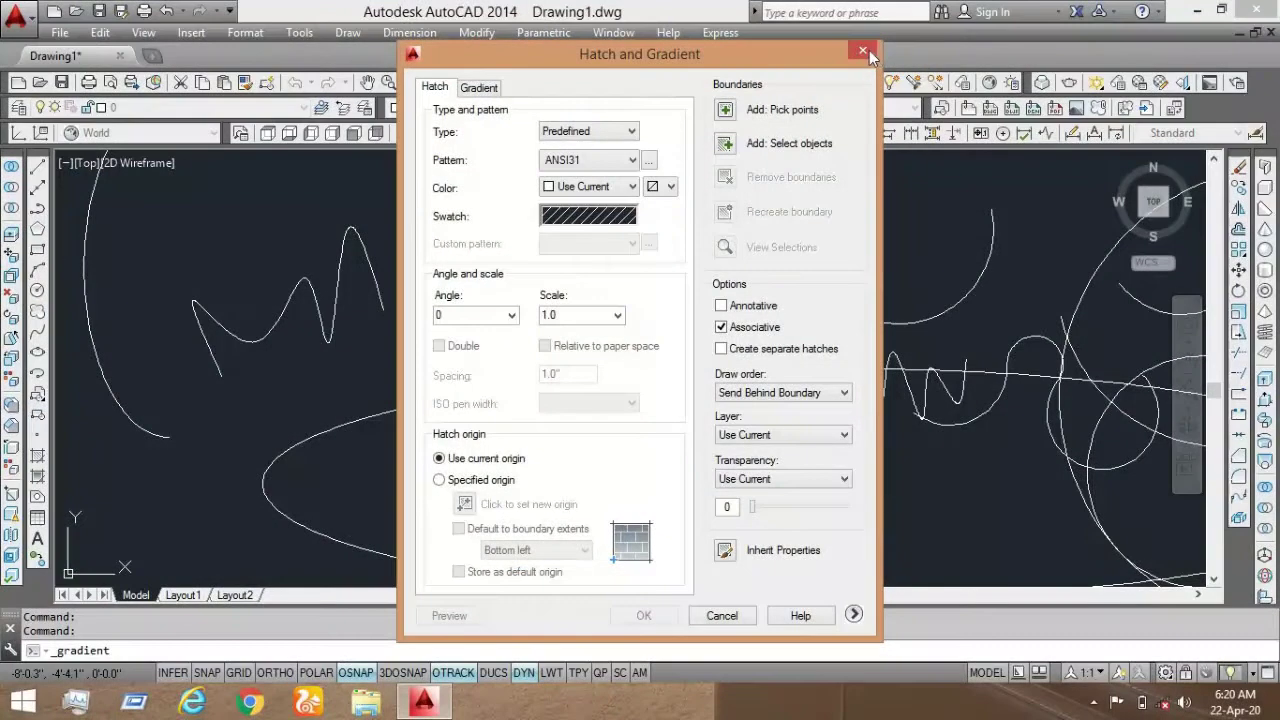
{"action": "left_click", "coordinate": [870, 52]}
Step: Start a hatch and examine the available hatch types and the ISO, Other Predefined and Custom pattern collections
{"action": "left_click", "coordinate": [37, 455]}
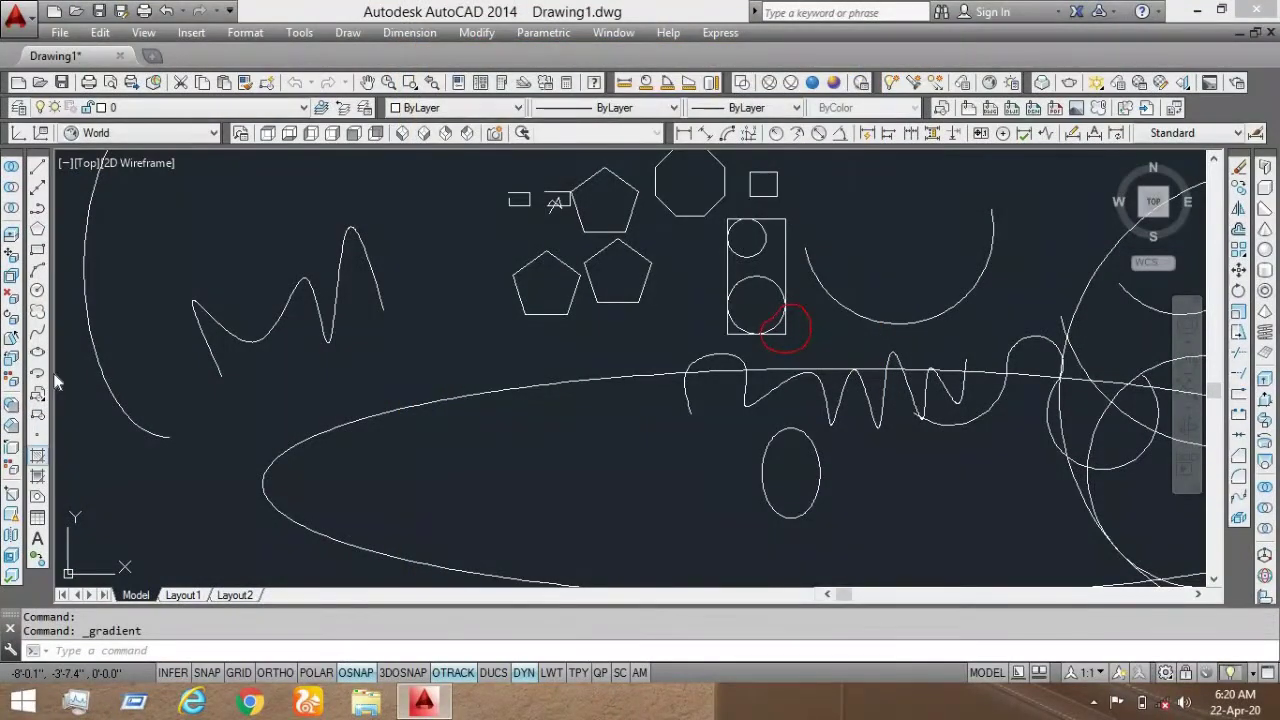
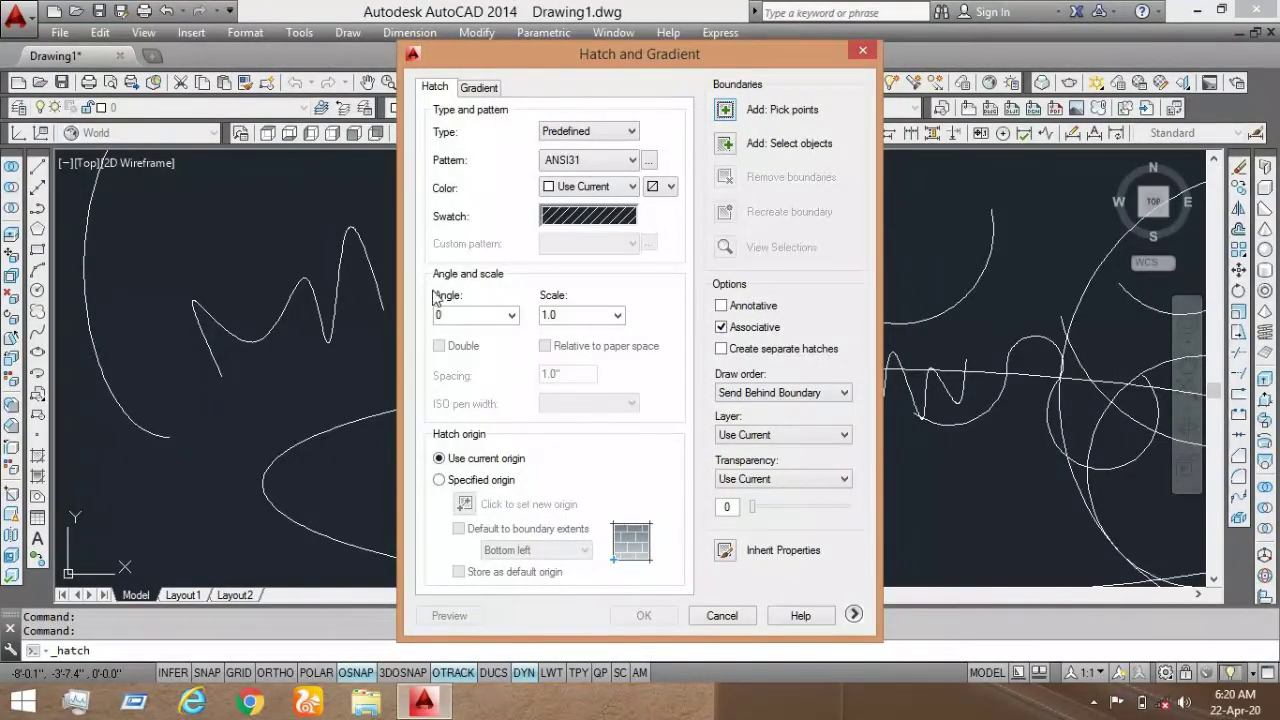
{"action": "left_click", "coordinate": [627, 131]}
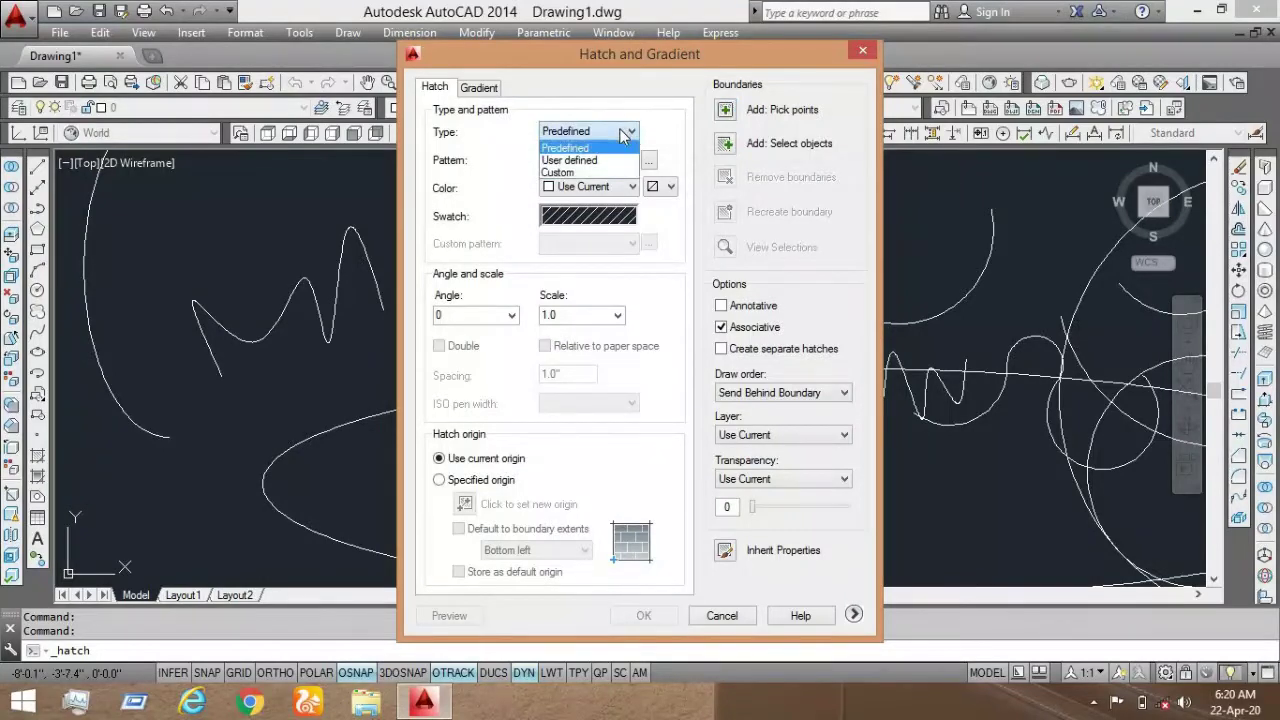
{"action": "left_click", "coordinate": [621, 132]}
{"action": "left_click", "coordinate": [610, 166]}
{"action": "left_click", "coordinate": [610, 166]}
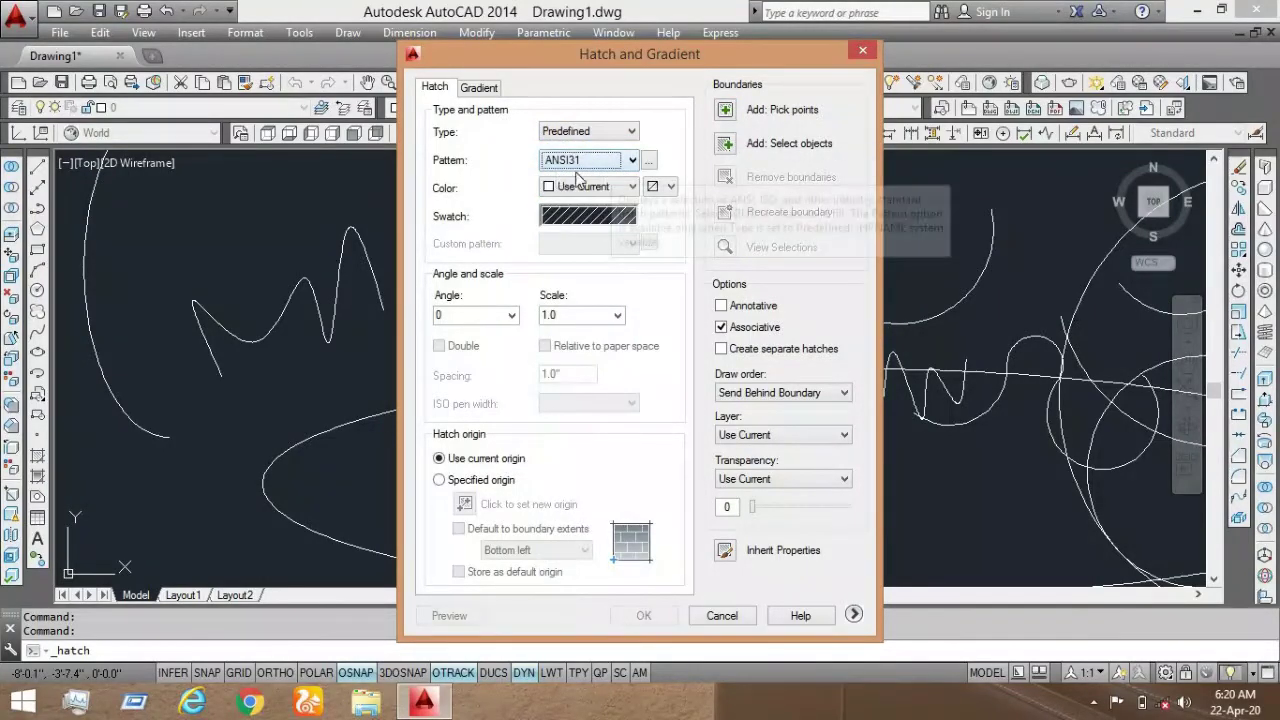
{"action": "left_click", "coordinate": [648, 162]}
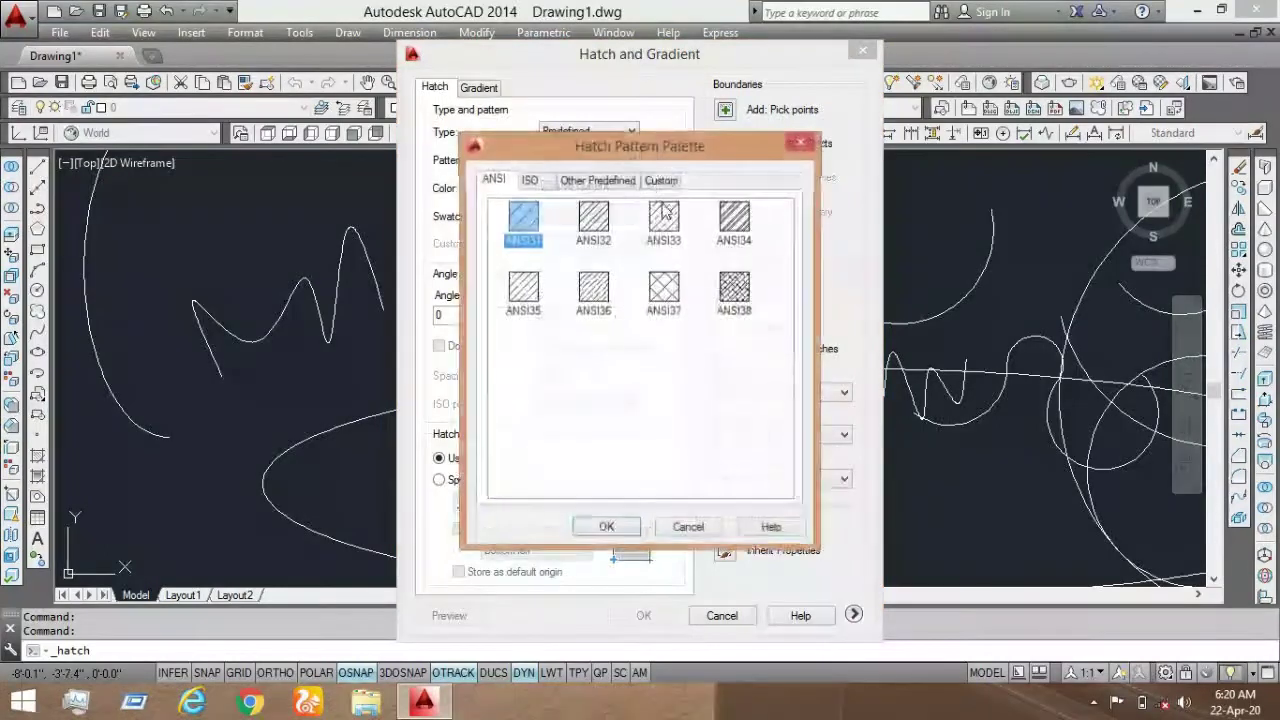
{"action": "left_click", "coordinate": [540, 181]}
{"action": "left_click", "coordinate": [590, 181]}
{"action": "left_click", "coordinate": [661, 181]}
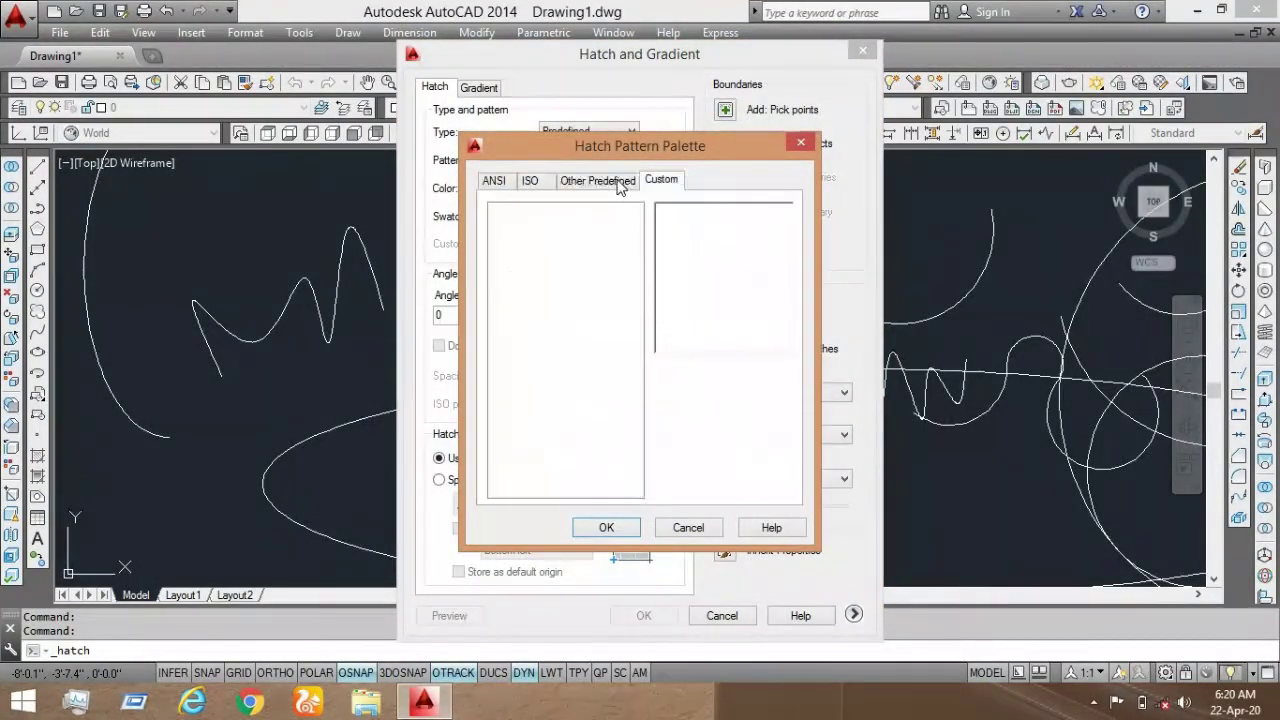
{"action": "left_click", "coordinate": [598, 180]}
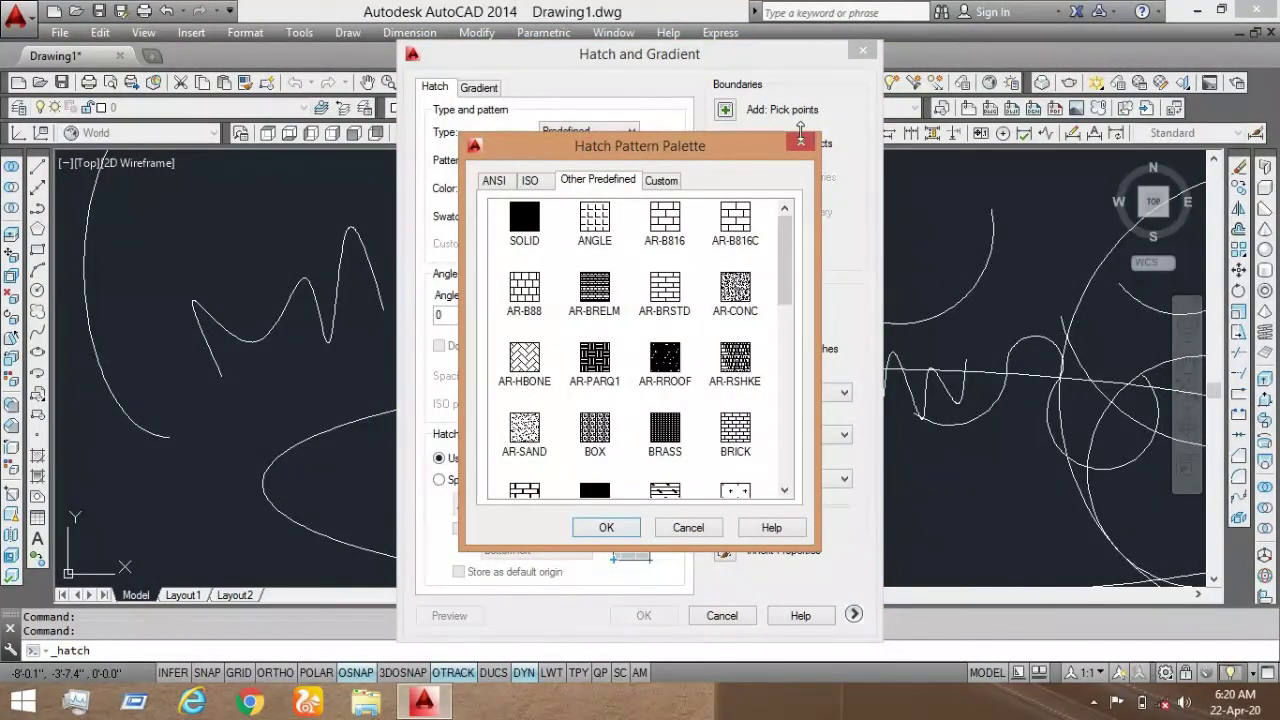
{"action": "left_click", "coordinate": [800, 143]}
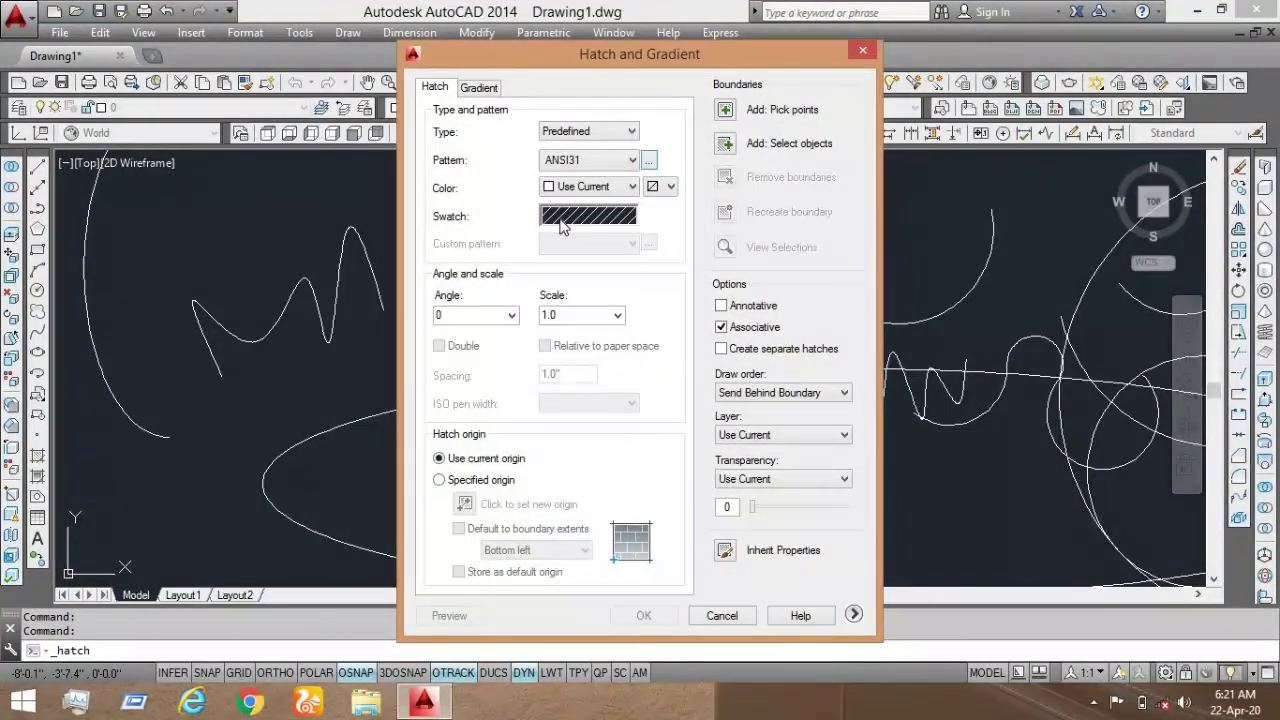
Step: Choose the AR-HBONE pattern from the other predefined patterns for the hatch
{"action": "left_click", "coordinate": [565, 218]}
{"action": "left_click", "coordinate": [592, 182]}
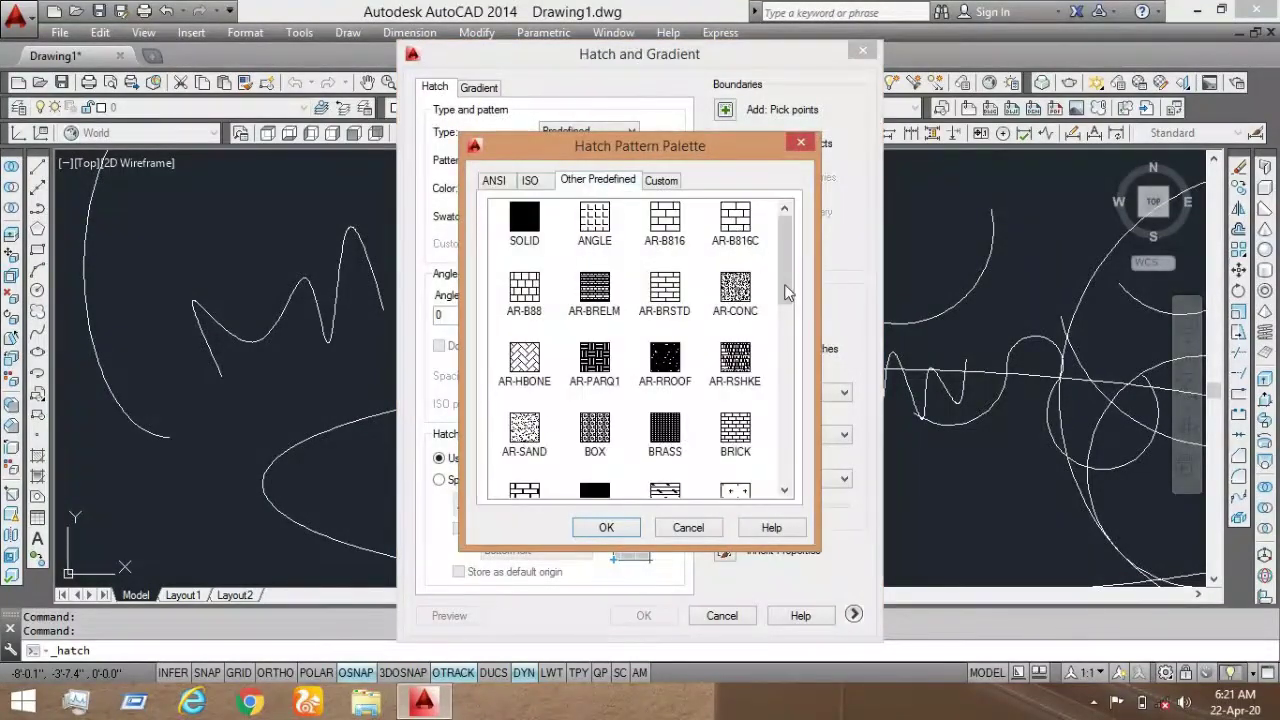
{"action": "left_click", "coordinate": [789, 402]}
{"action": "left_click_drag", "start_coordinate": [790, 403], "coordinate": [771, 202]}
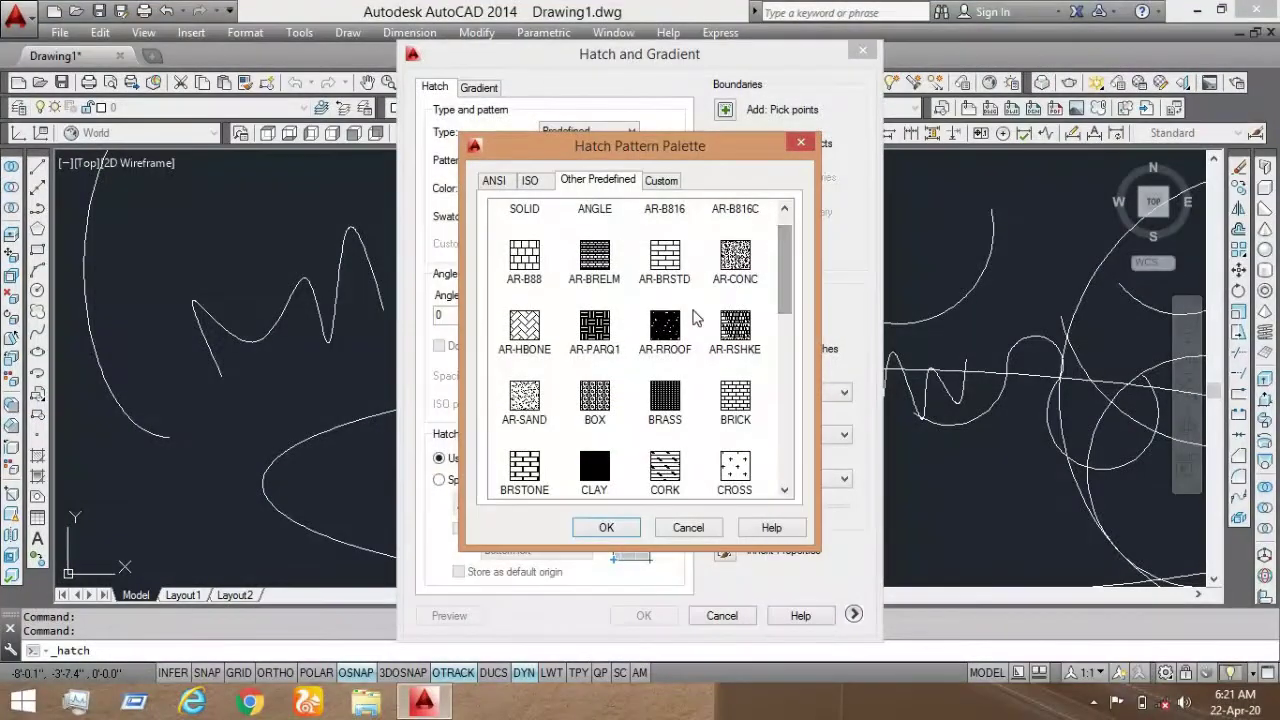
{"action": "left_click", "coordinate": [524, 328]}
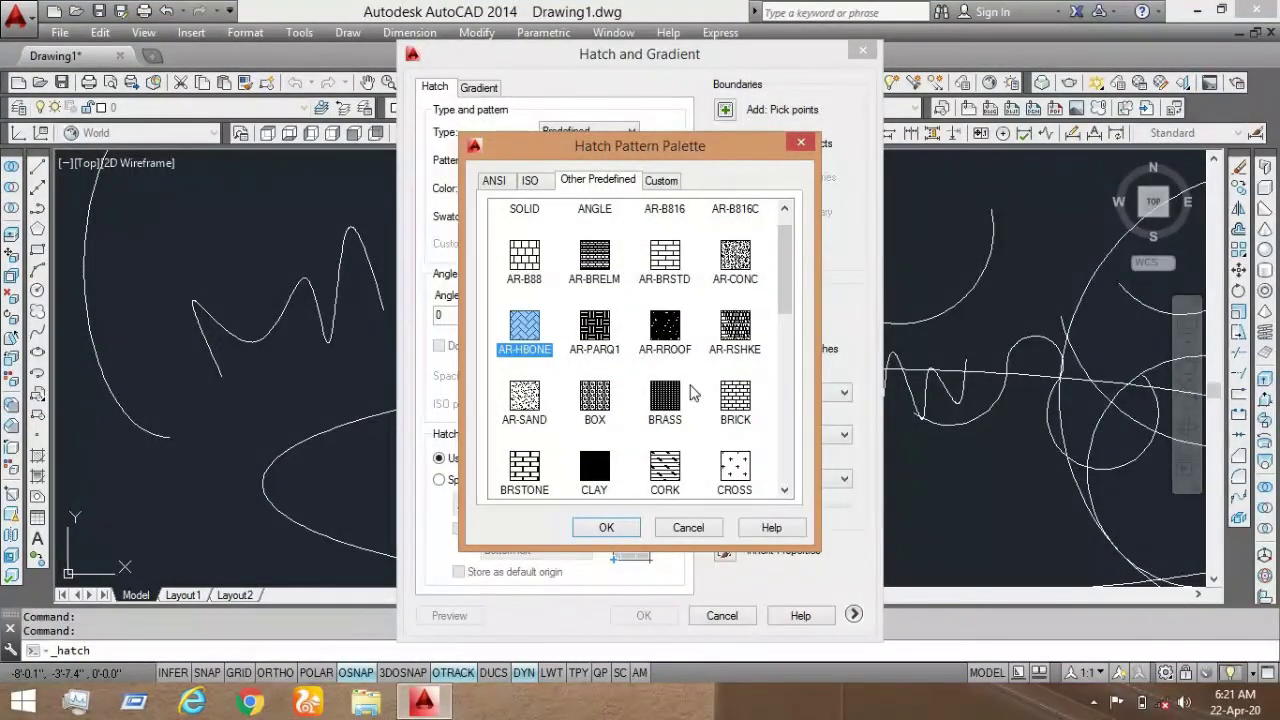
{"action": "left_click", "coordinate": [606, 528]}
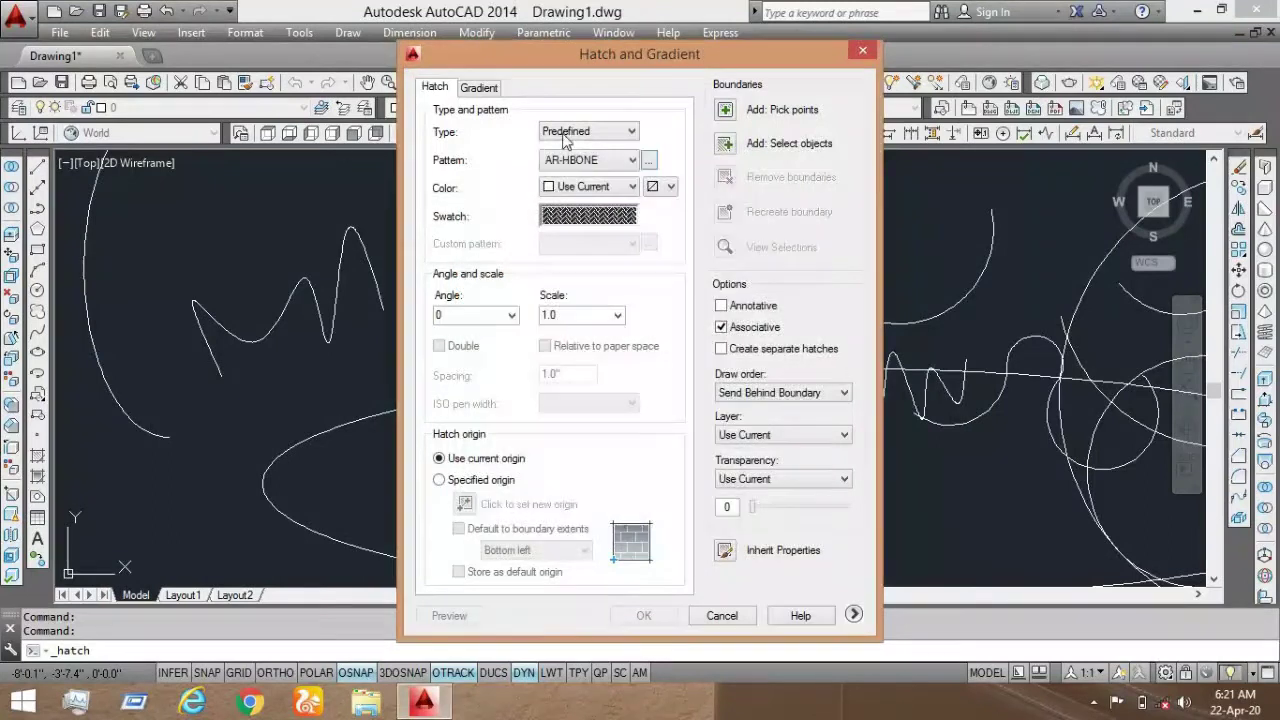
Step: Set the hatch color to Red and its background color to Yellow, trying Green and None for the background first
{"action": "left_click", "coordinate": [600, 190]}
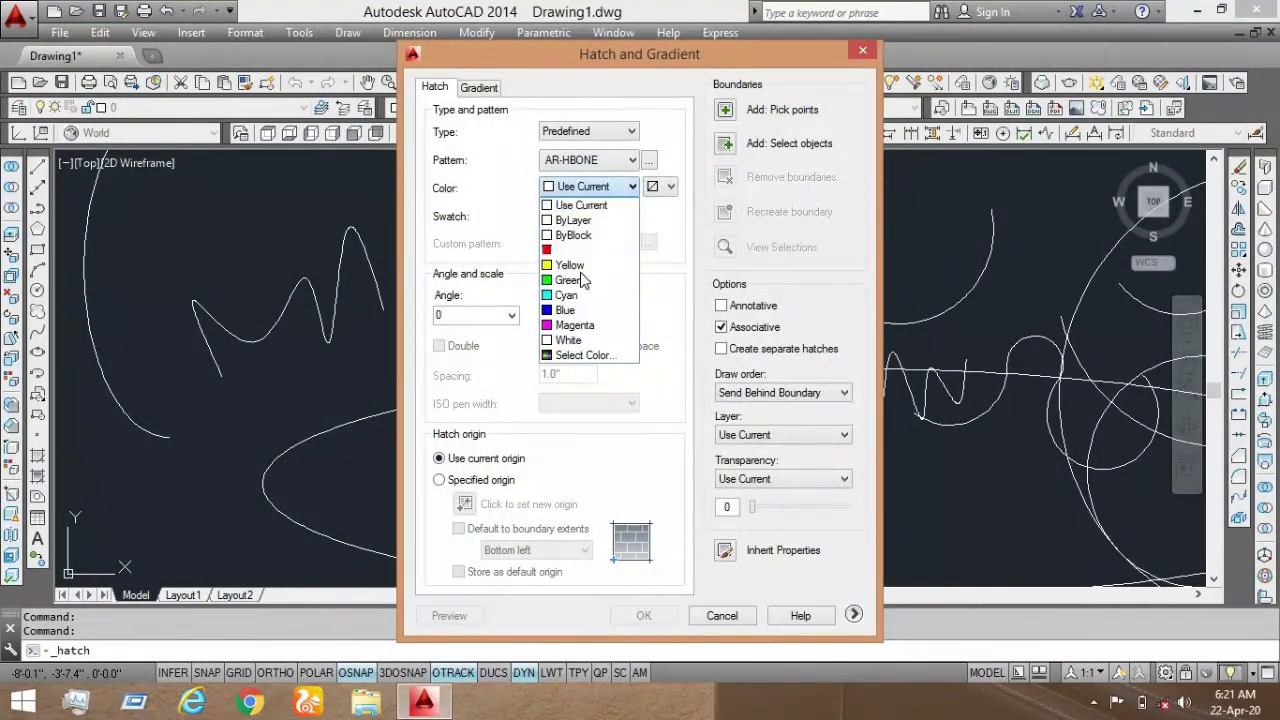
{"action": "left_click", "coordinate": [578, 251]}
{"action": "left_click", "coordinate": [665, 186]}
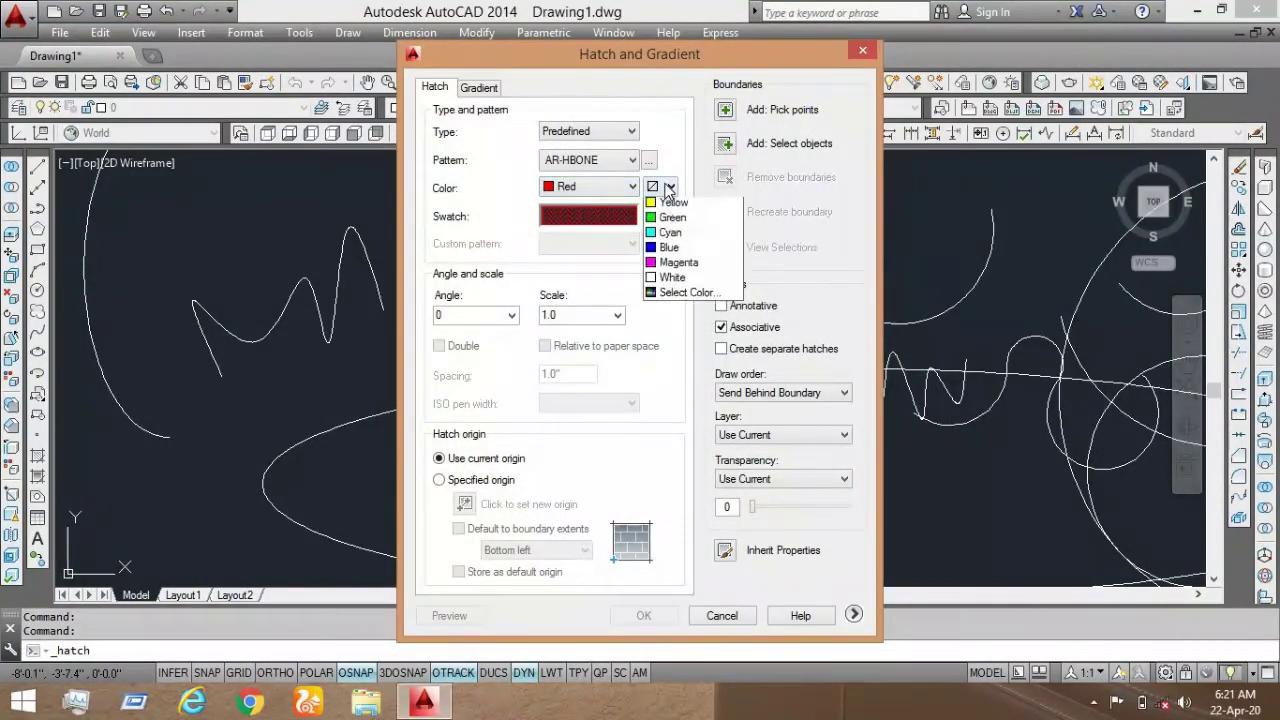
{"action": "left_click", "coordinate": [672, 252]}
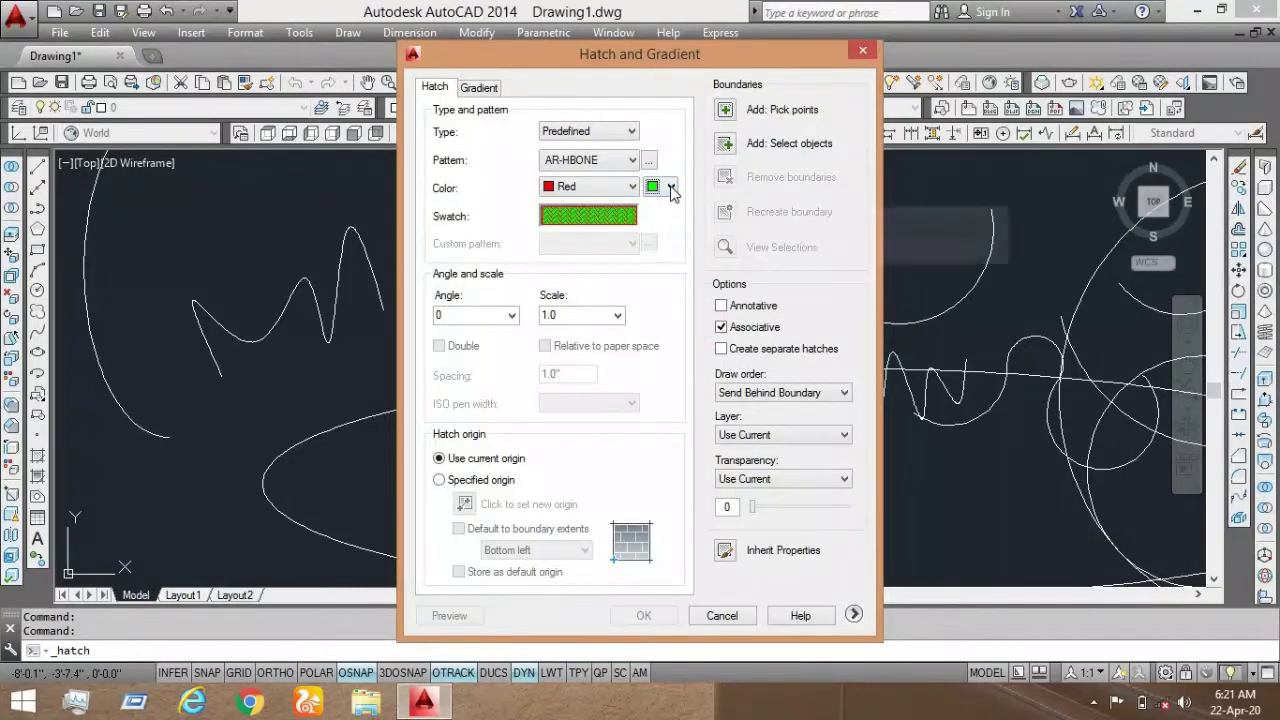
{"action": "left_click", "coordinate": [670, 186]}
{"action": "left_click", "coordinate": [647, 206]}
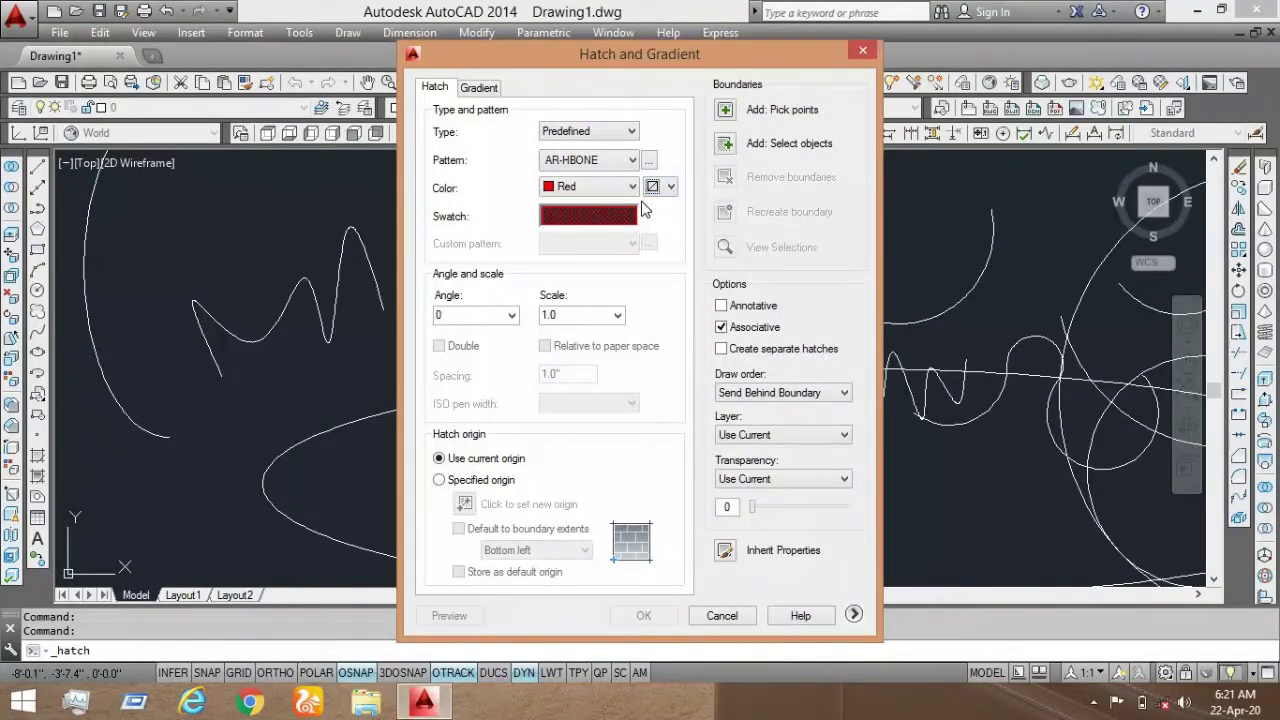
{"action": "left_click", "coordinate": [663, 187]}
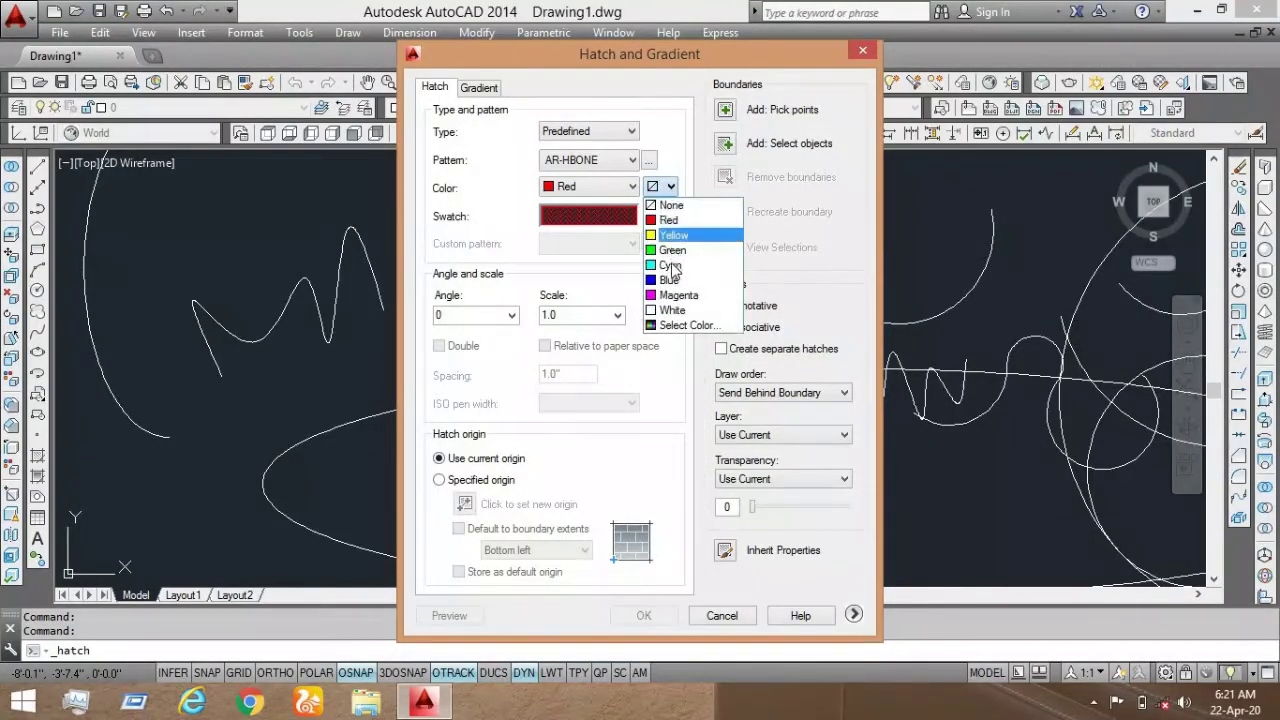
{"action": "left_click", "coordinate": [676, 236]}
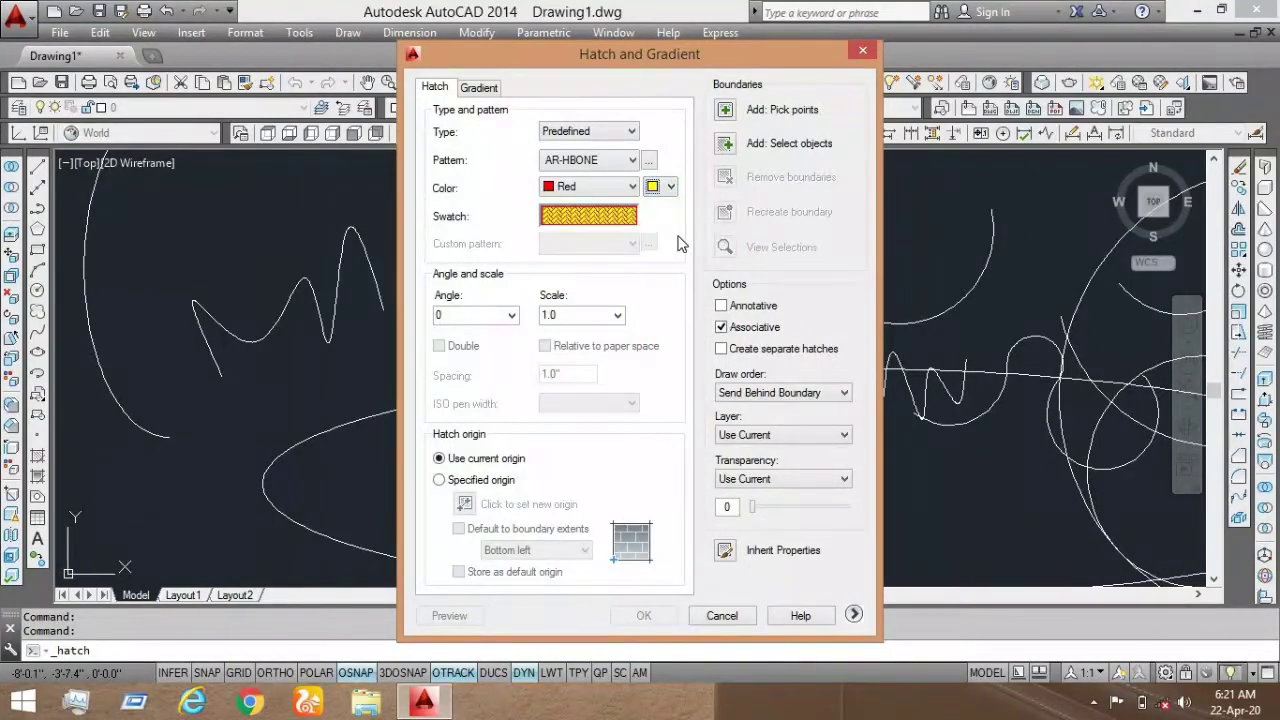
Step: Preview the AR-HBONE hatch at scale 1.0 inside the lower-left pentagon, returning to the hatch settings without applying it
{"action": "left_click", "coordinate": [724, 109]}
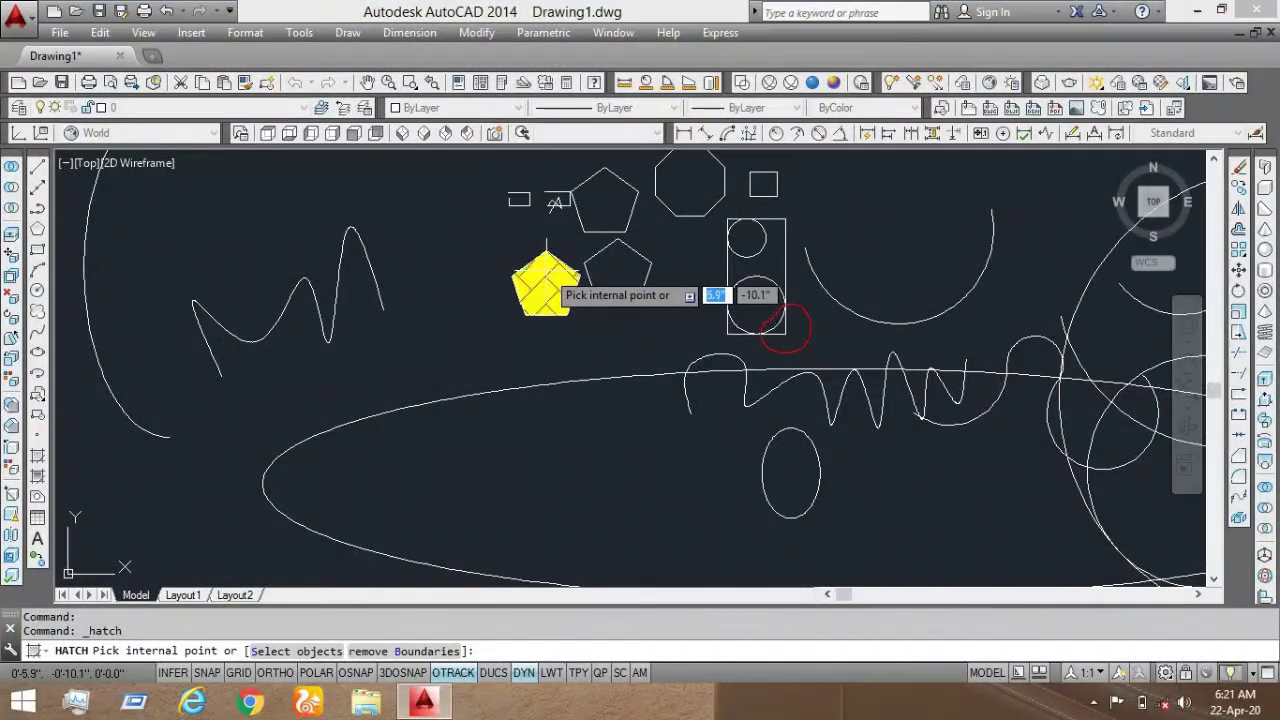
{"action": "scroll", "coordinate": [553, 272], "scroll_direction": "up", "scroll_amount": 5}
{"action": "middle_click_drag", "start_coordinate": [452, 329], "coordinate": [373, 347]}
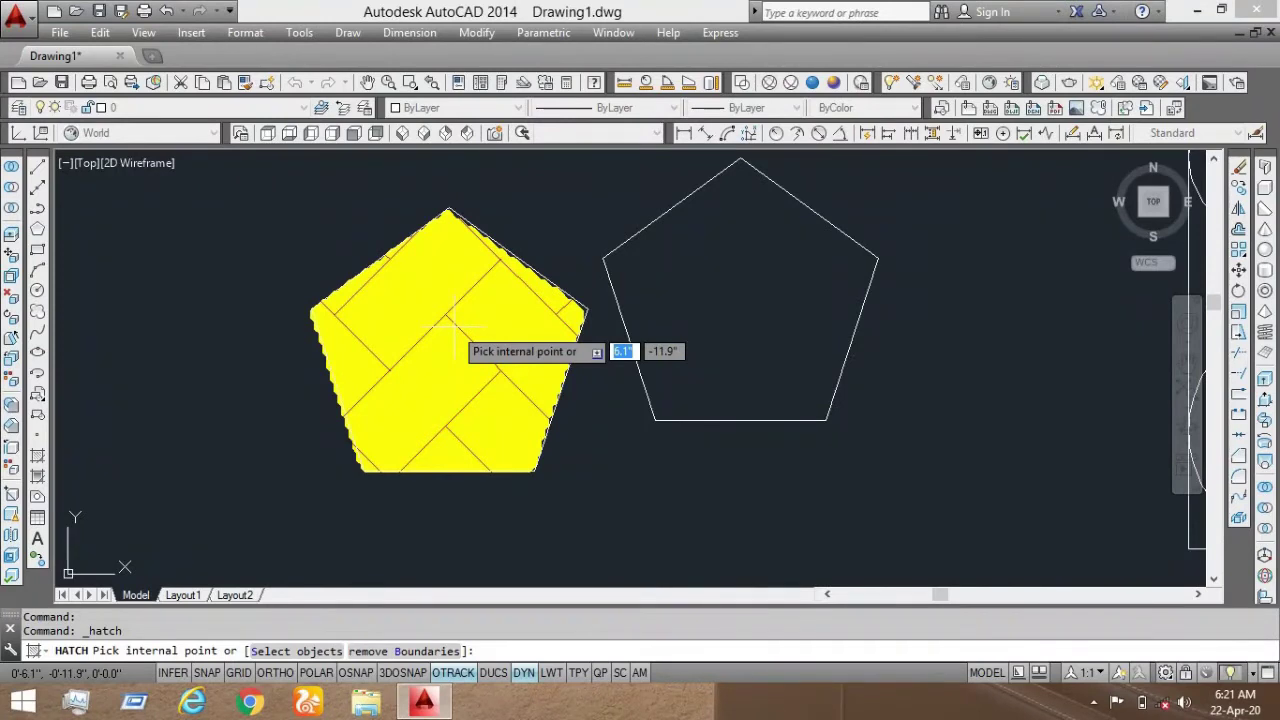
{"action": "key", "text": "Return"}
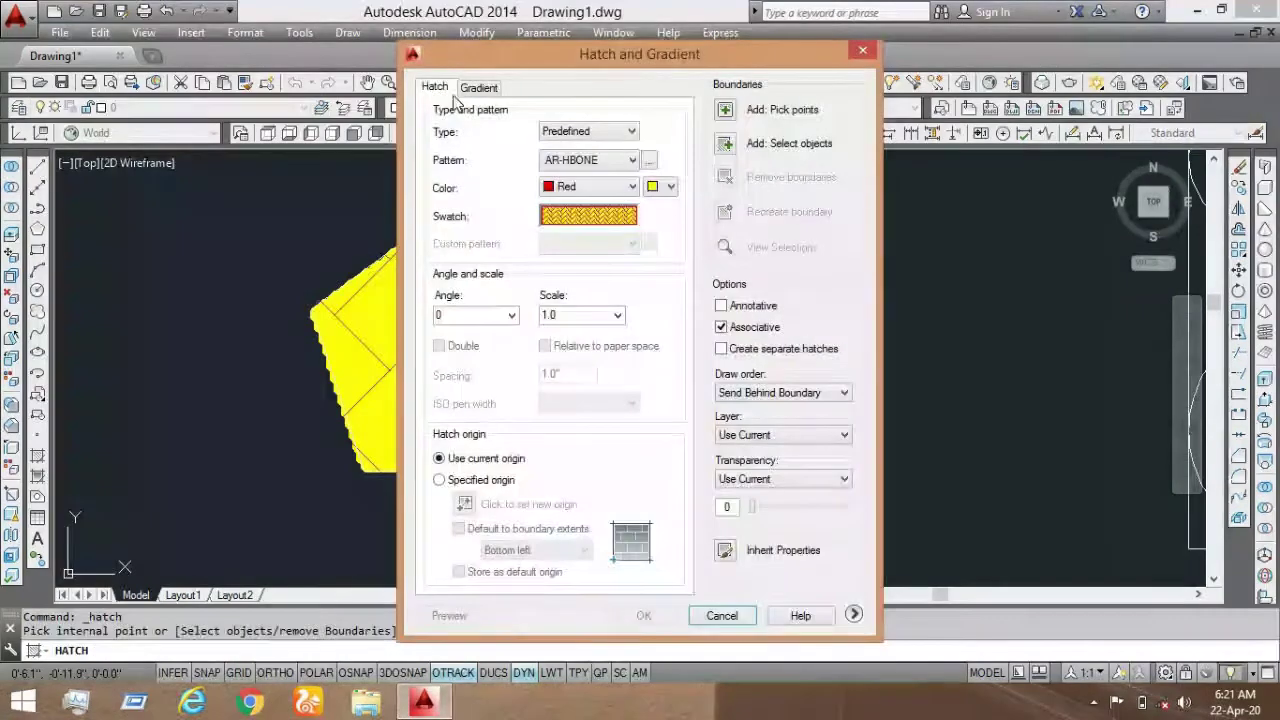
Step: Check the available hatch angles, try a hatch scale of 0.25 and preview it inside the lower-left pentagon
{"action": "left_click", "coordinate": [513, 318]}
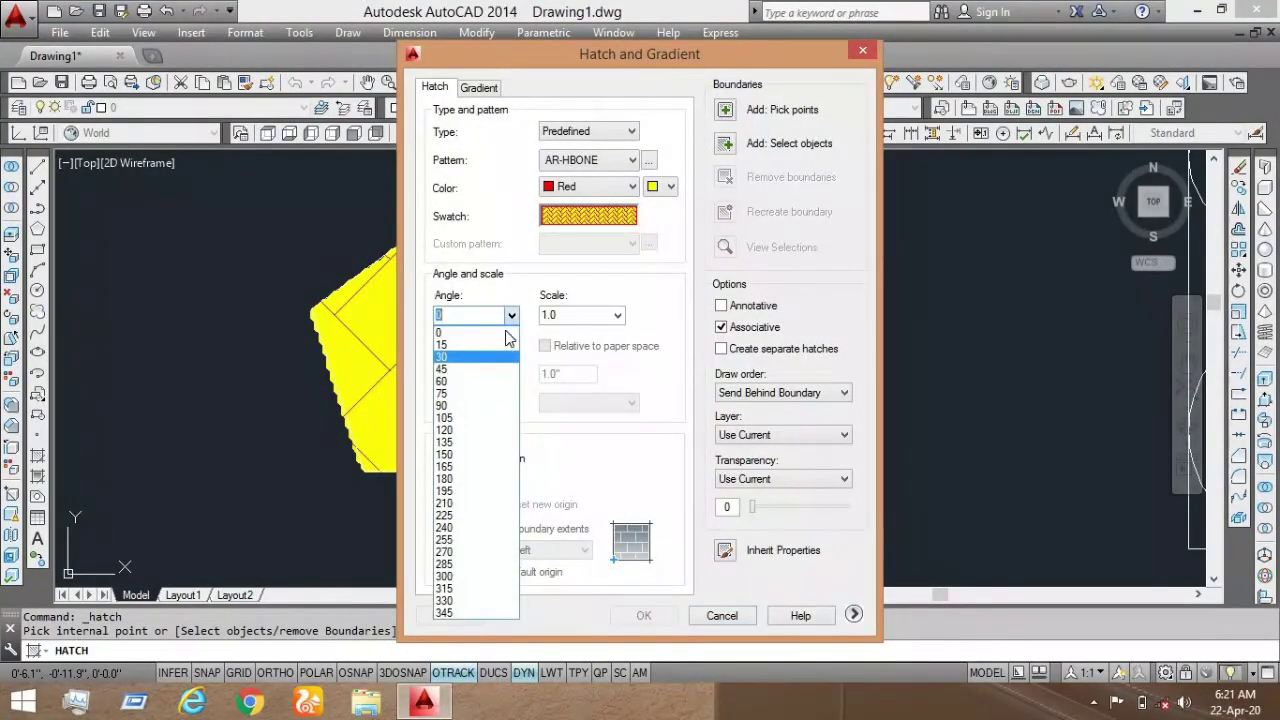
{"action": "left_click", "coordinate": [513, 318]}
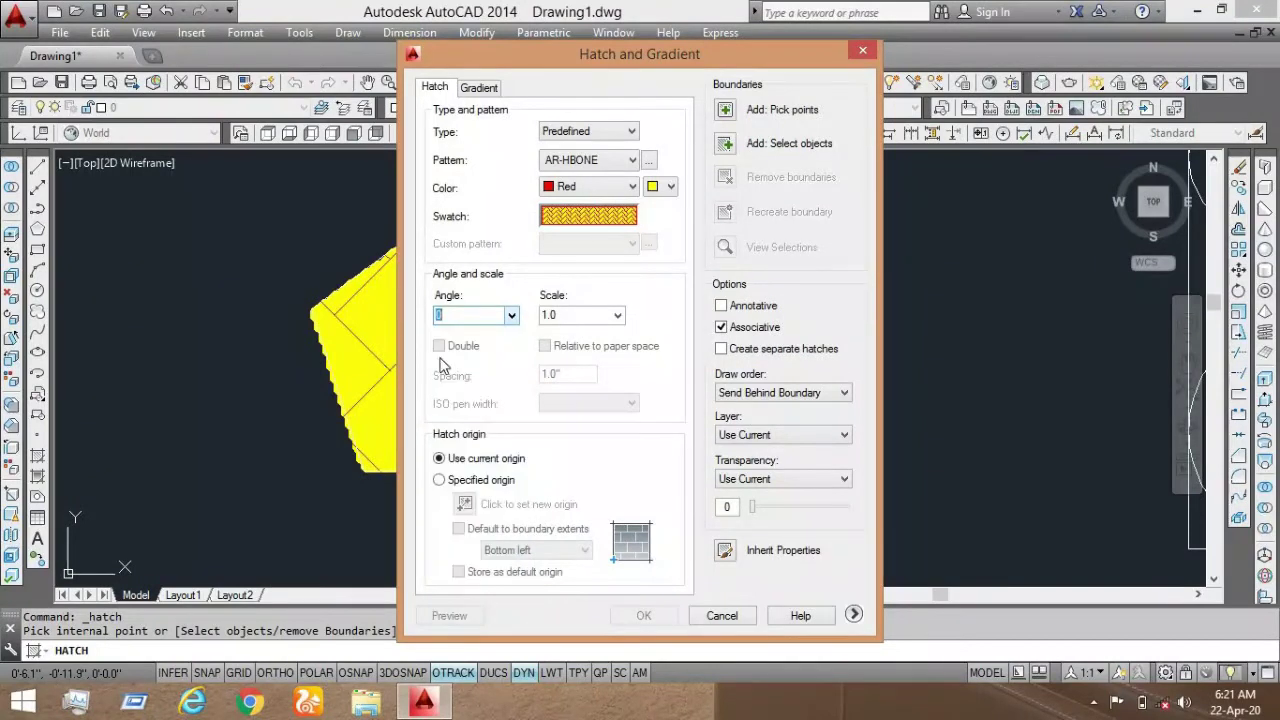
{"action": "left_click", "coordinate": [617, 315]}
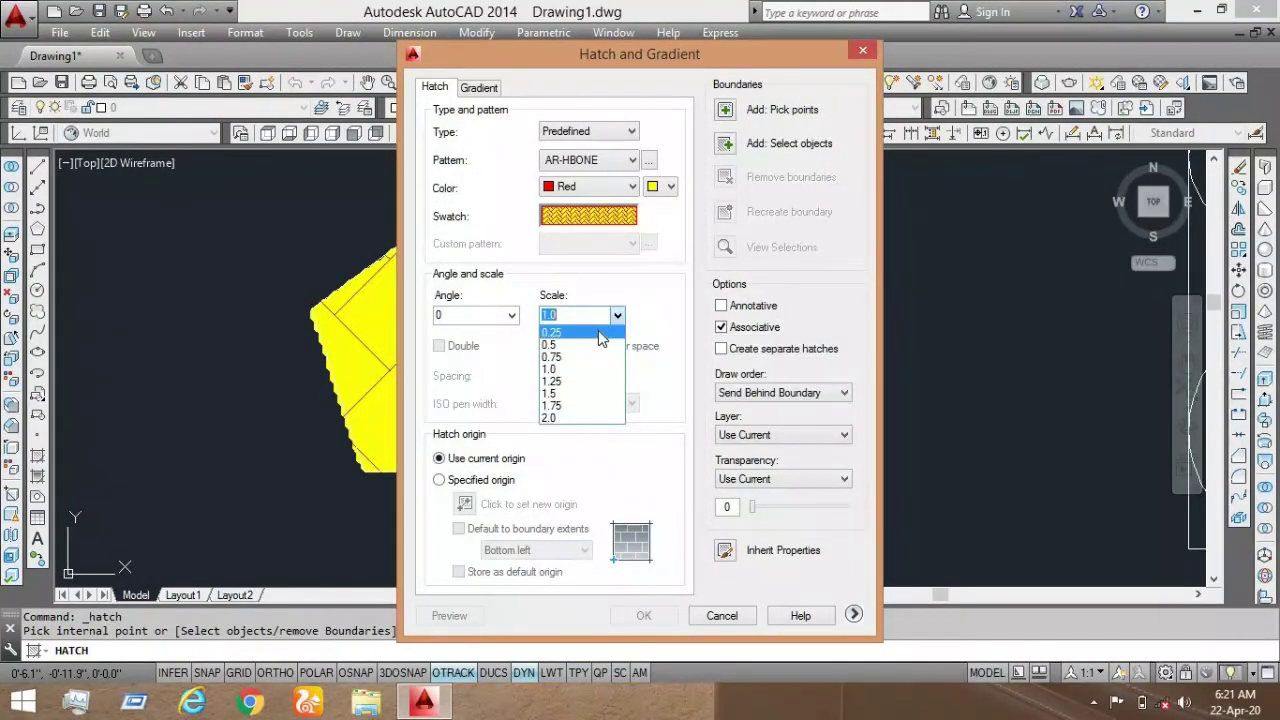
{"action": "left_click", "coordinate": [600, 334]}
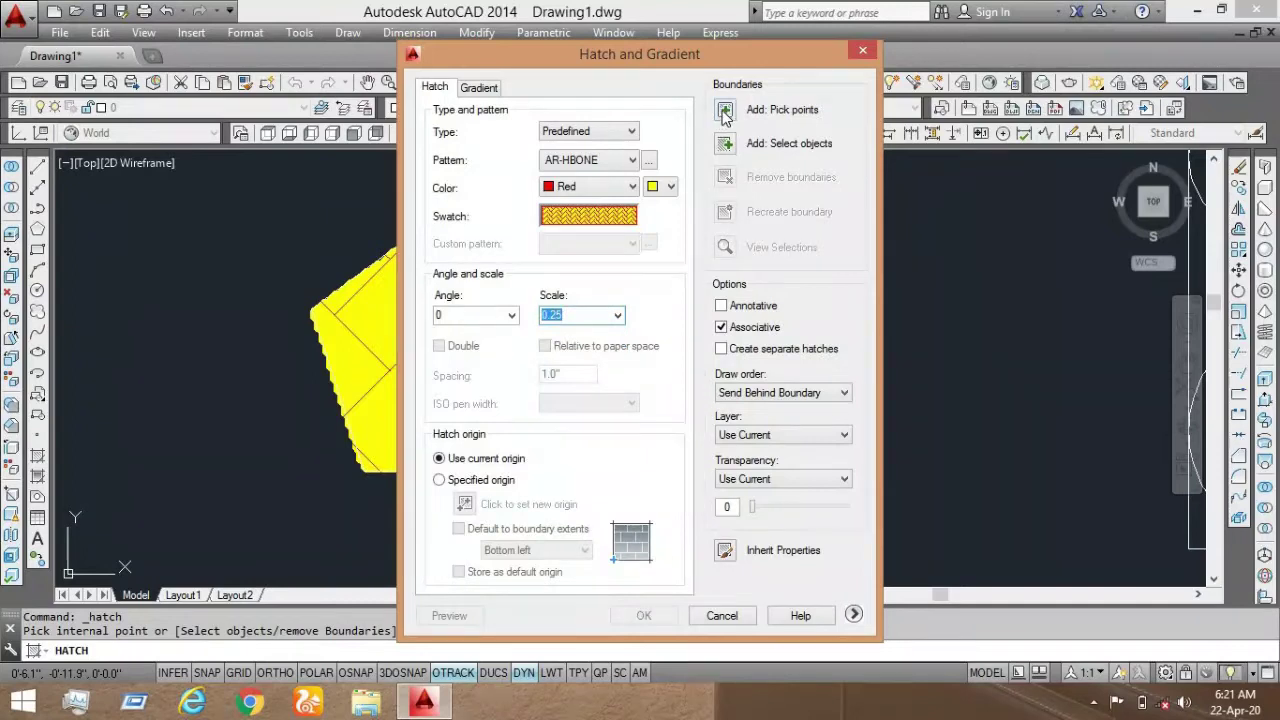
{"action": "left_click", "coordinate": [726, 110]}
{"action": "left_click", "coordinate": [485, 300]}
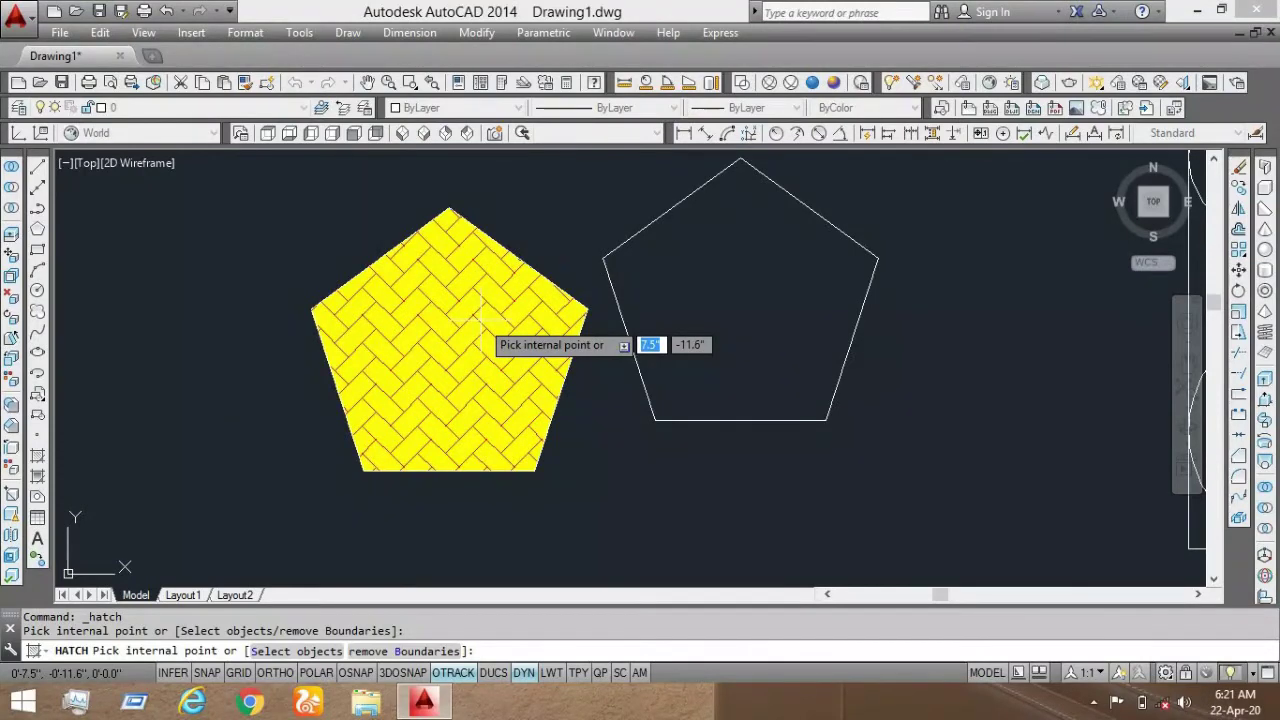
Step: Set the hatch scale to 0.20 and apply the AR-HBONE hatch to the interior of the lower-left pentagon
{"action": "key", "text": "Return"}
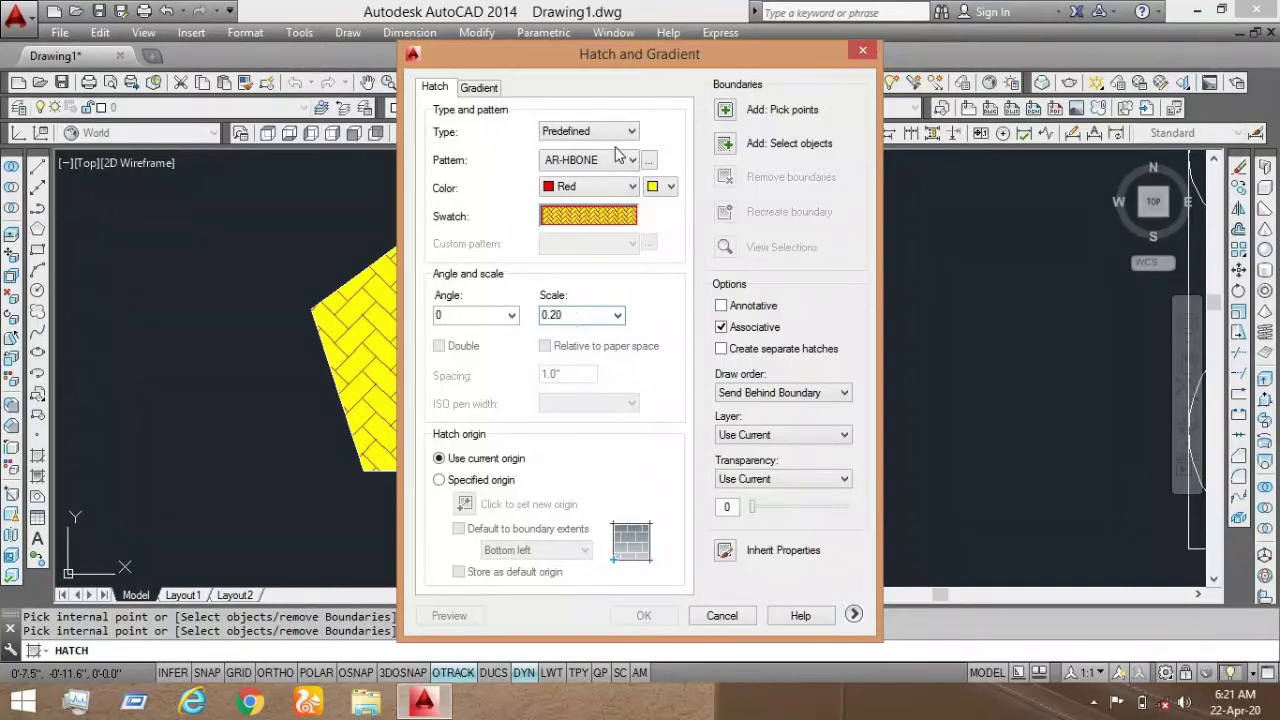
{"action": "left_click", "coordinate": [726, 110]}
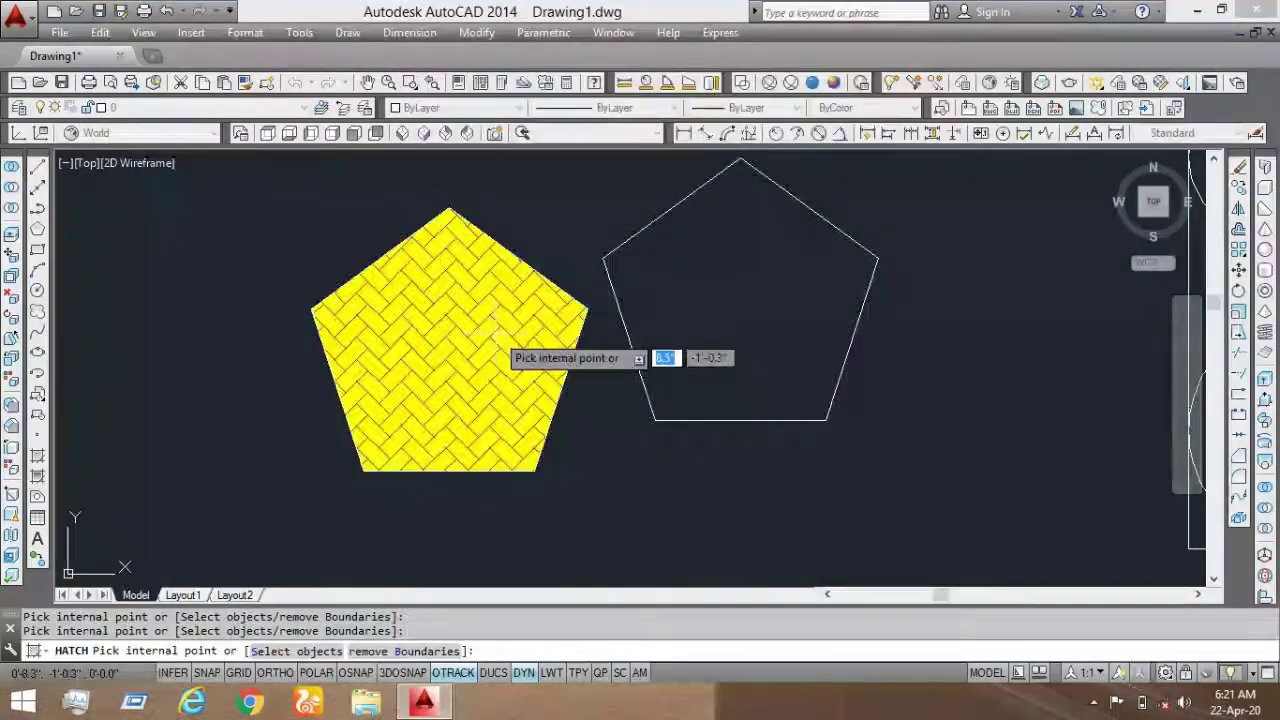
{"action": "left_click", "coordinate": [495, 333]}
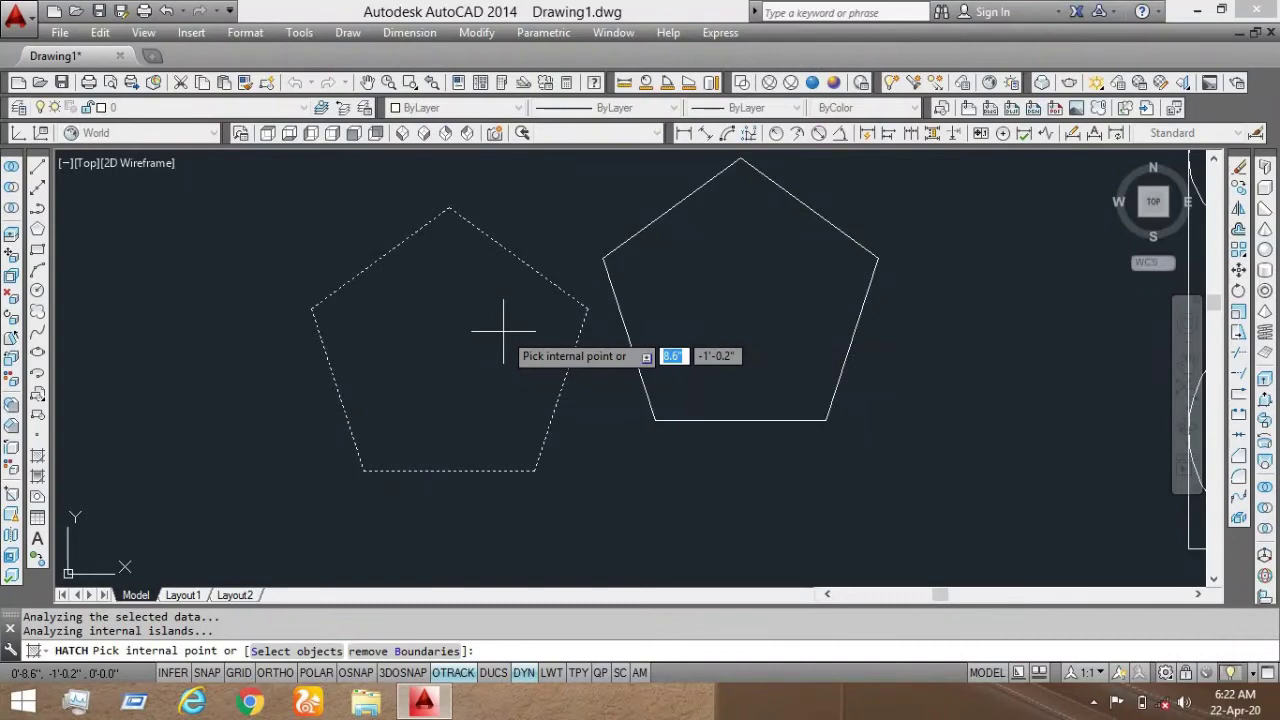
{"action": "key", "text": "Return"}
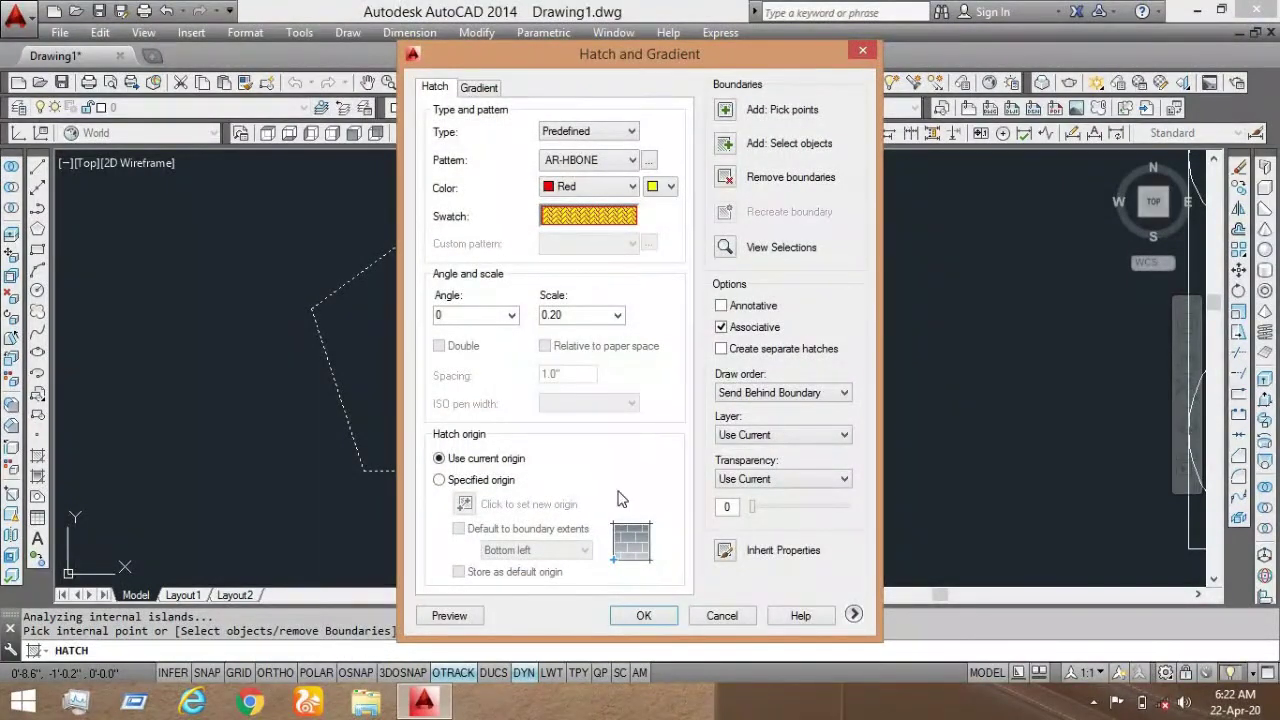
{"action": "left_click", "coordinate": [641, 616]}
{"action": "scroll", "coordinate": [405, 350], "scroll_direction": "down", "scroll_amount": 5}
{"action": "scroll", "coordinate": [405, 350], "scroll_direction": "up", "scroll_amount": 5}
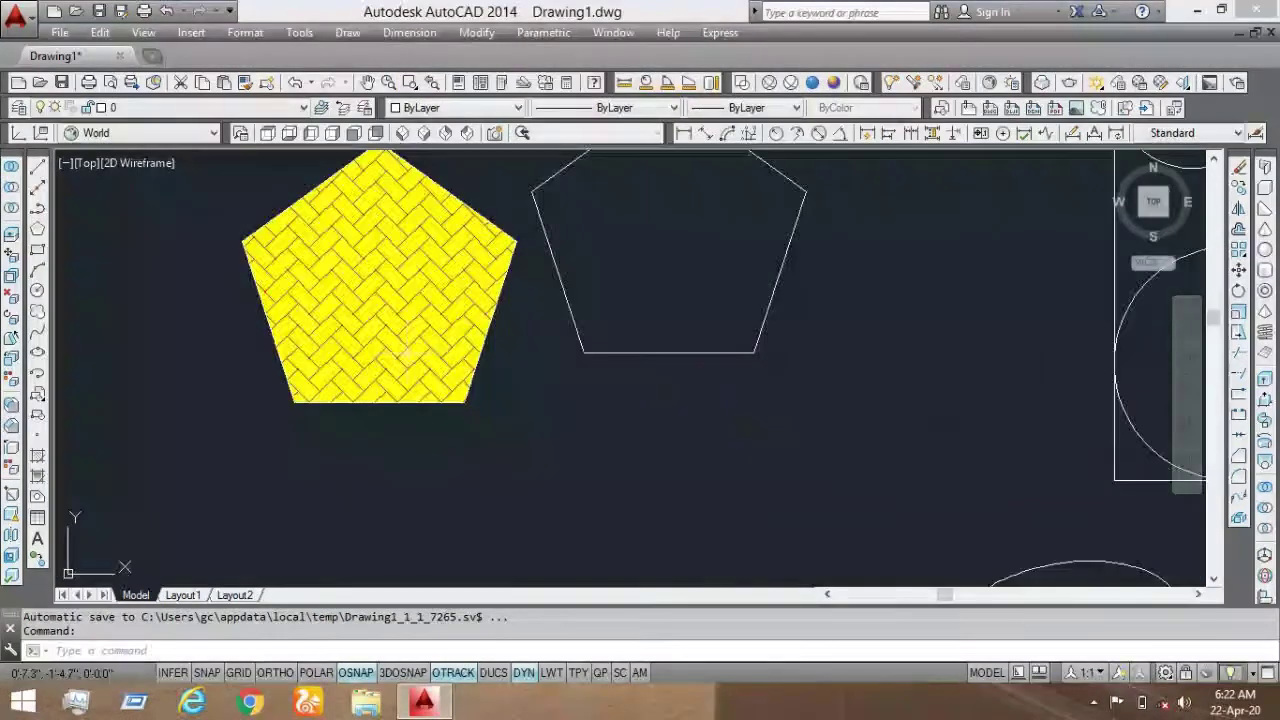
{"action": "scroll", "coordinate": [405, 351], "scroll_direction": "down", "scroll_amount": 3}
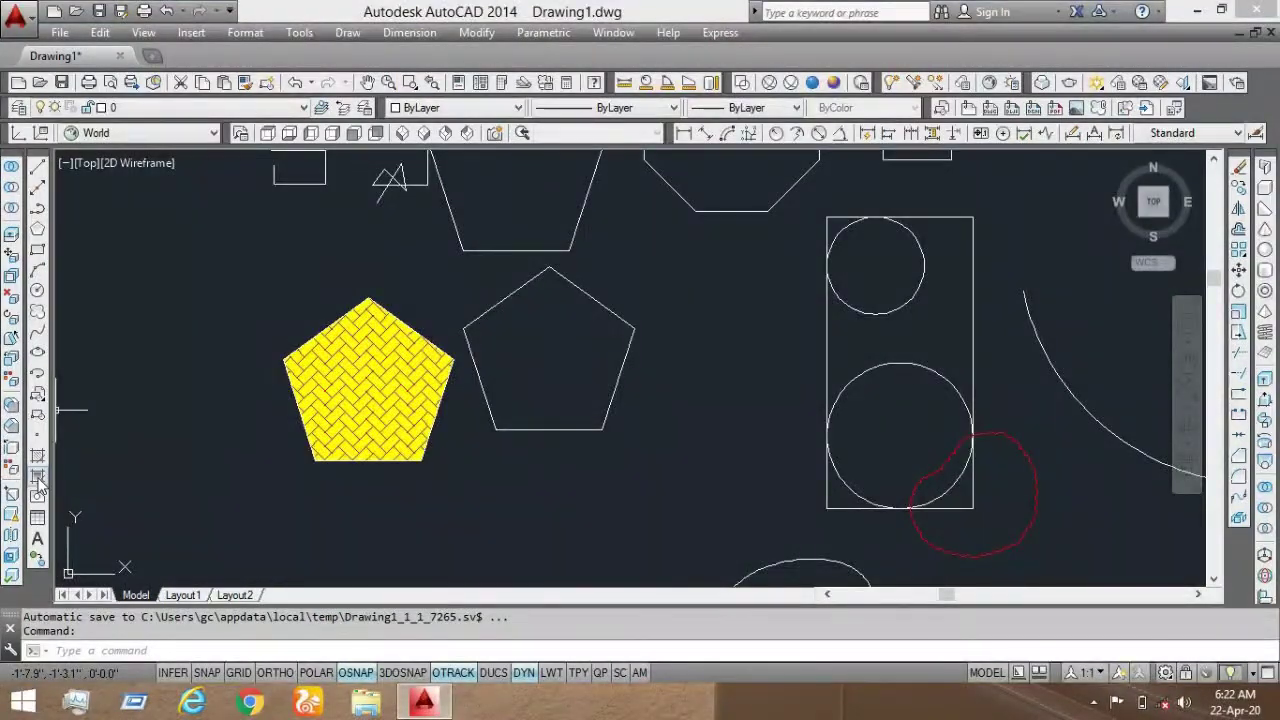
Step: Start a two-color gradient with light blue as Color 1 and pink 211 as Color 2, trying blue 170 for Color 2 first
{"action": "left_click", "coordinate": [38, 478]}
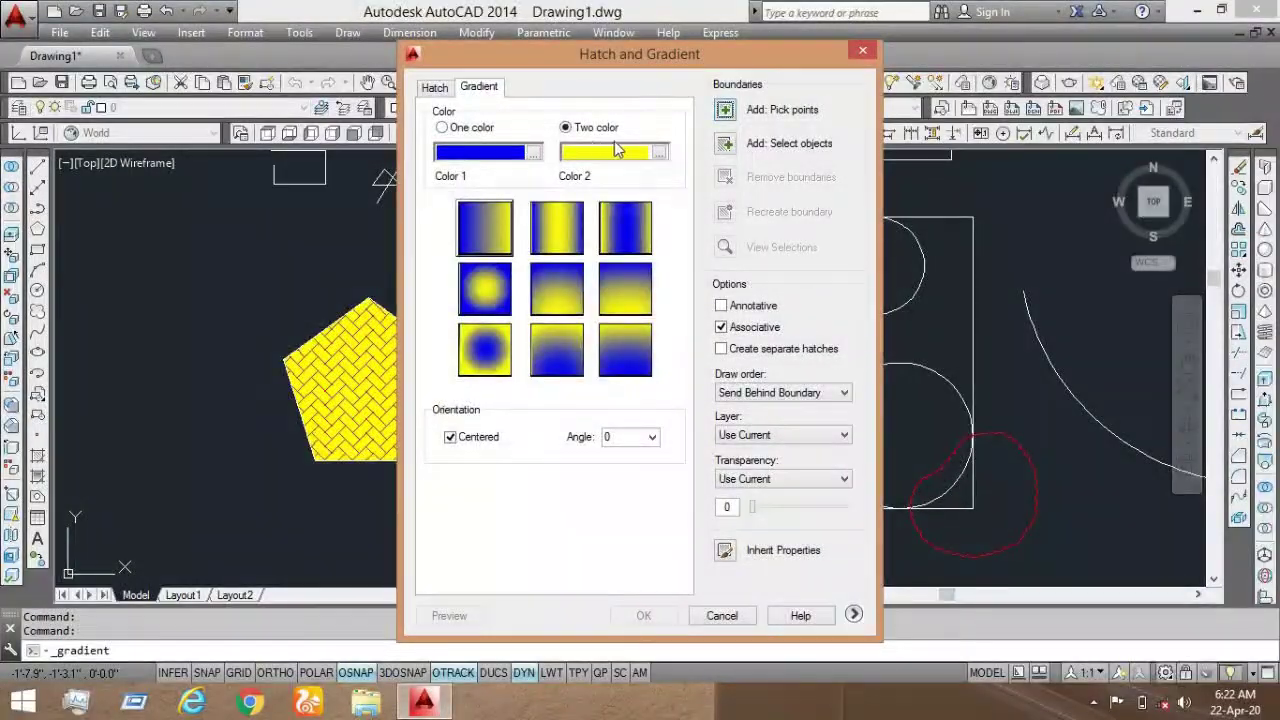
{"action": "left_click", "coordinate": [660, 152]}
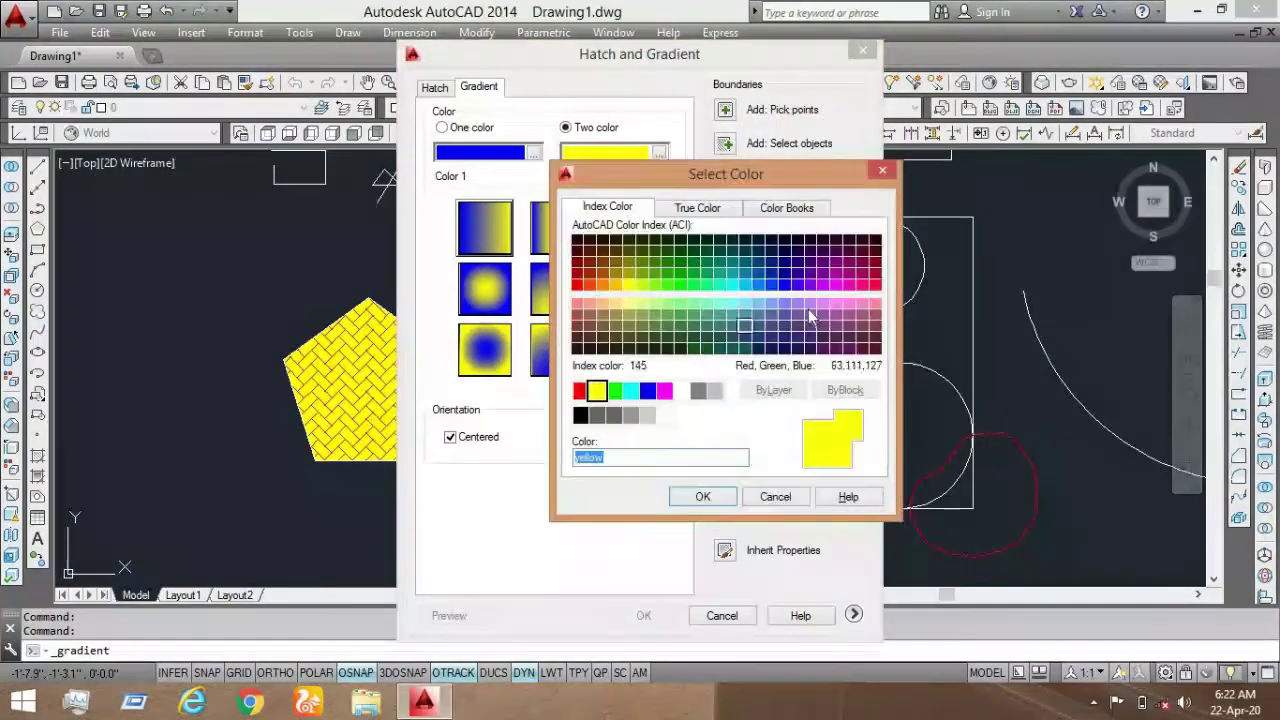
{"action": "left_click", "coordinate": [784, 284]}
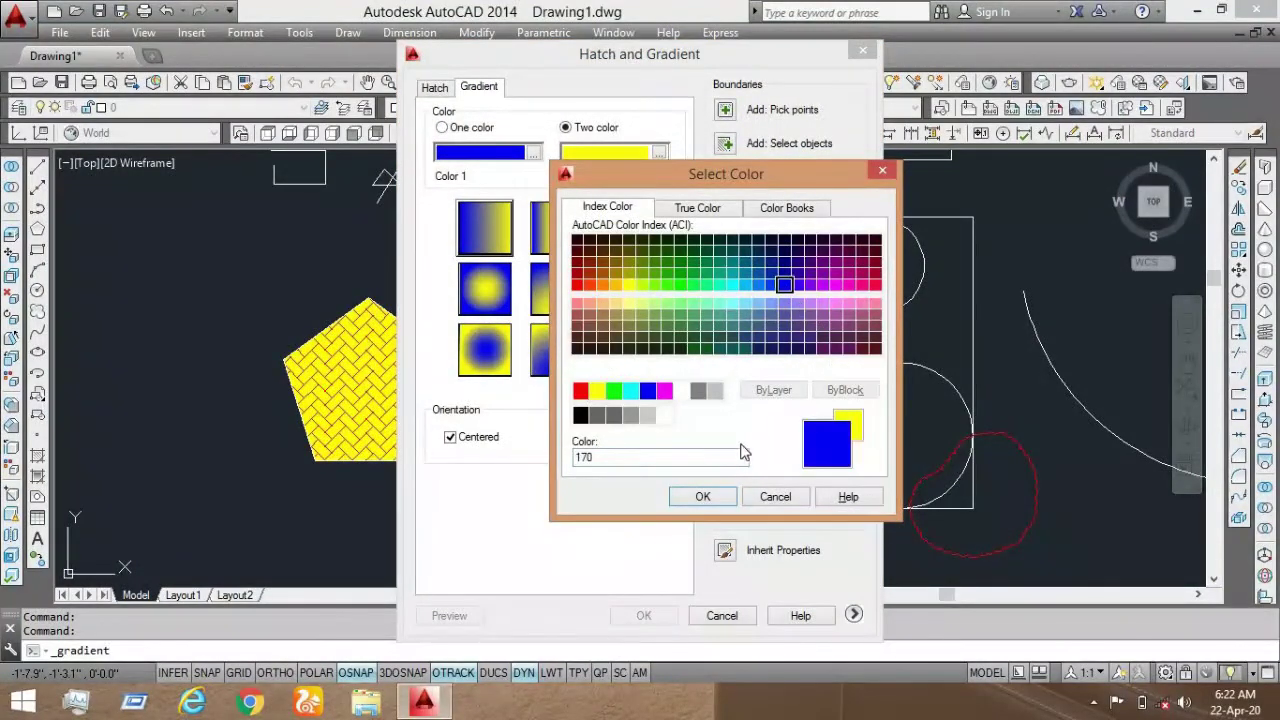
{"action": "left_click", "coordinate": [692, 500]}
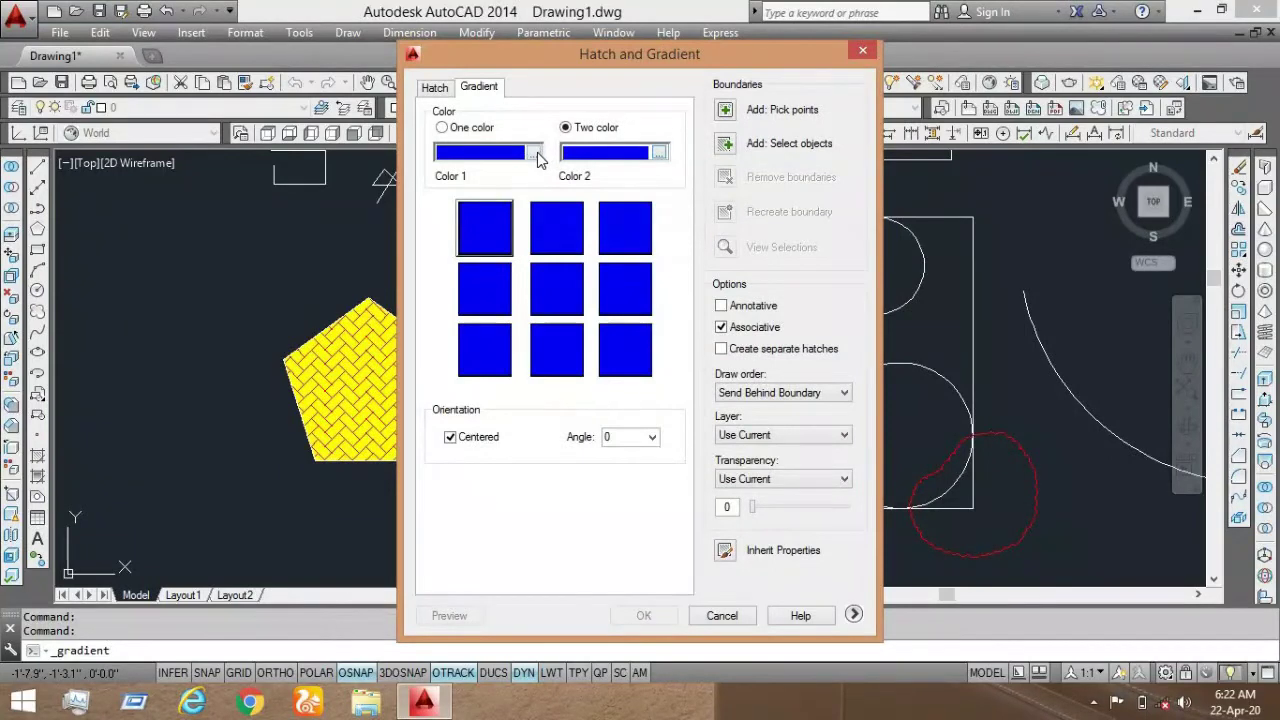
{"action": "left_click", "coordinate": [533, 152]}
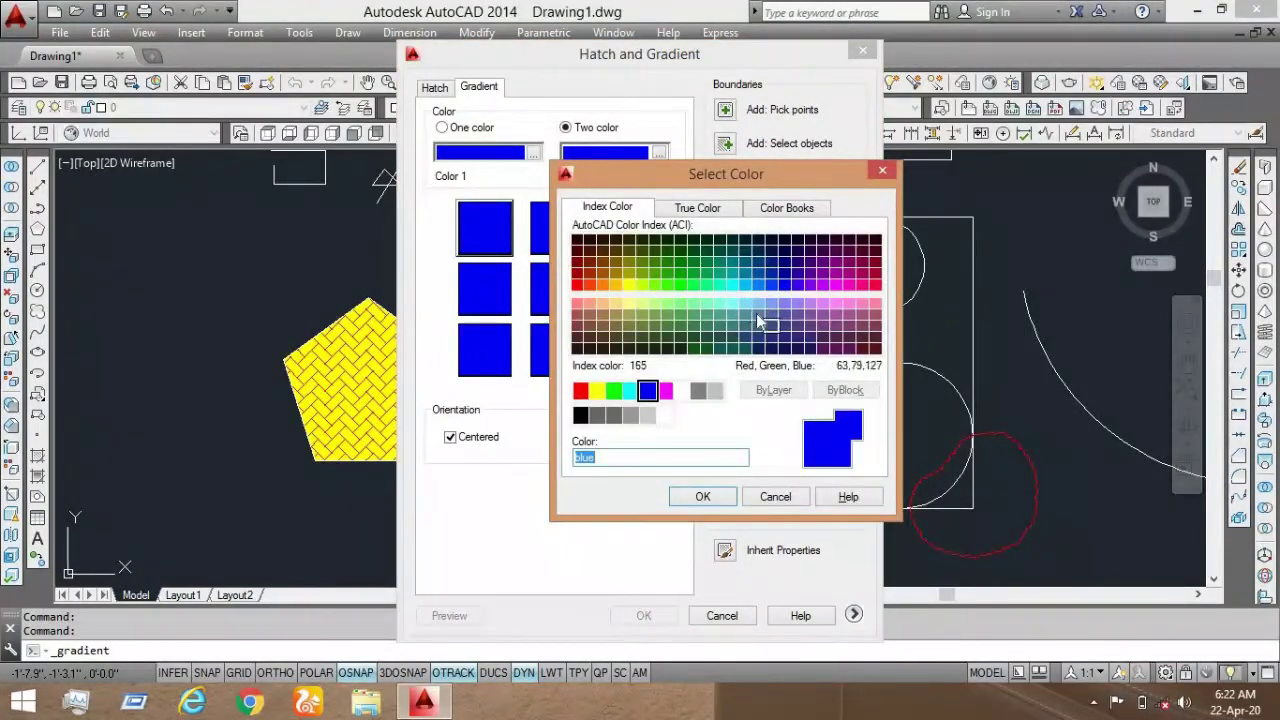
{"action": "left_click", "coordinate": [743, 303]}
{"action": "left_click", "coordinate": [703, 496]}
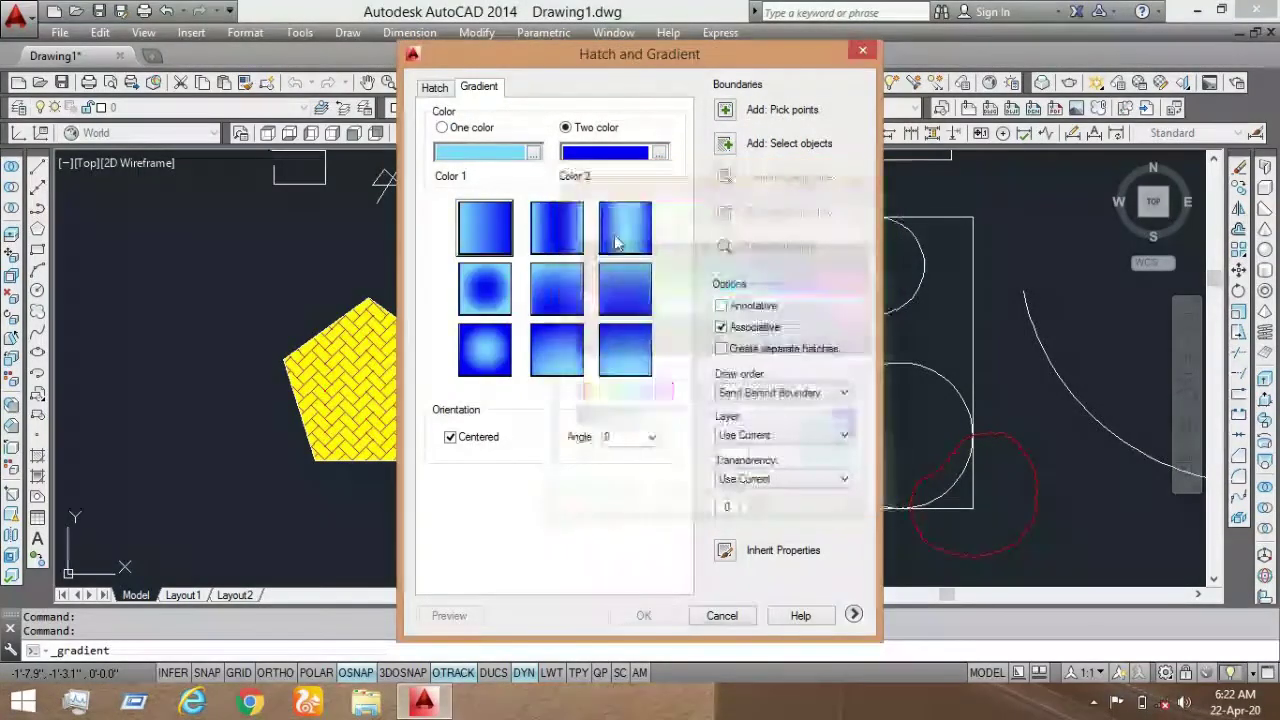
{"action": "left_click", "coordinate": [659, 152]}
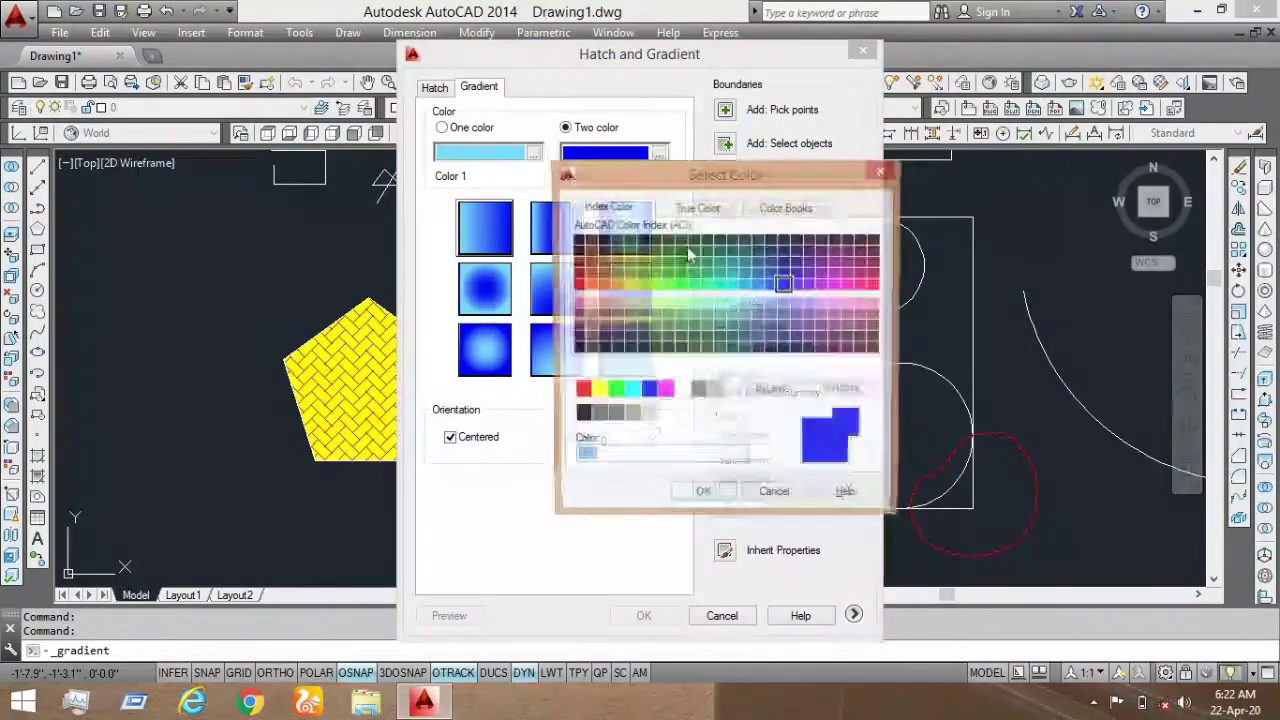
{"action": "left_click", "coordinate": [836, 303]}
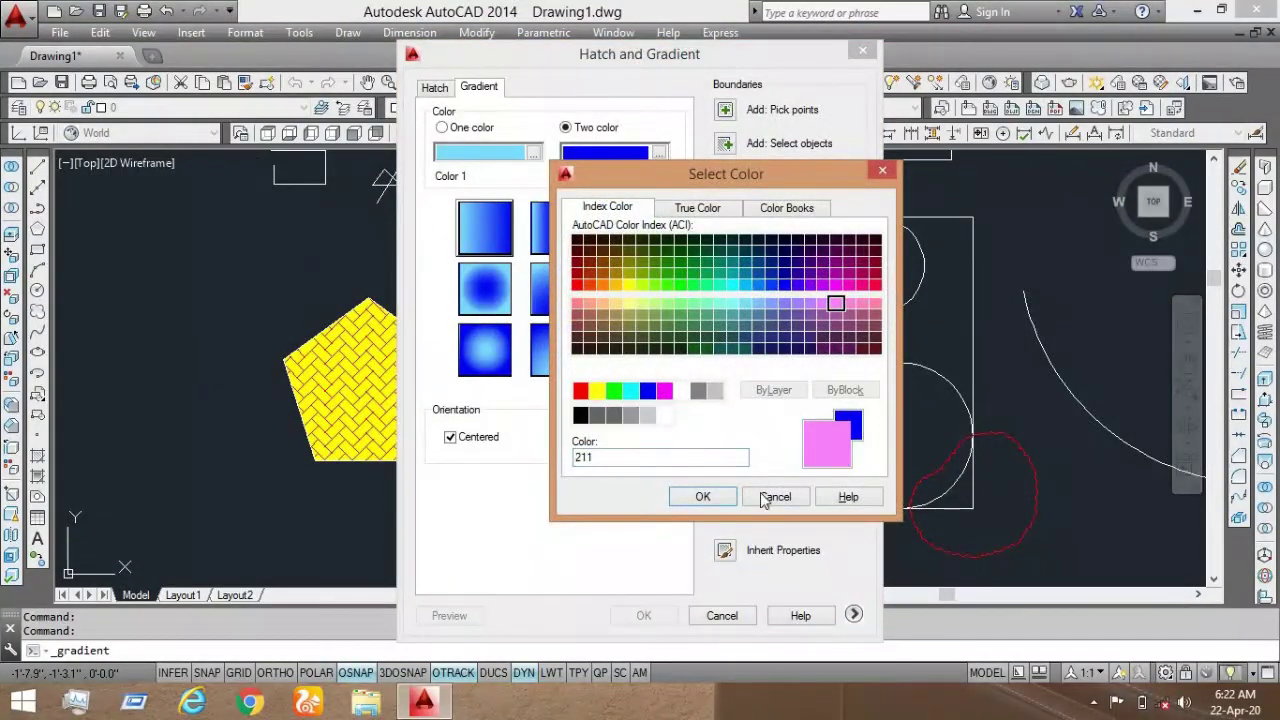
{"action": "left_click", "coordinate": [703, 497]}
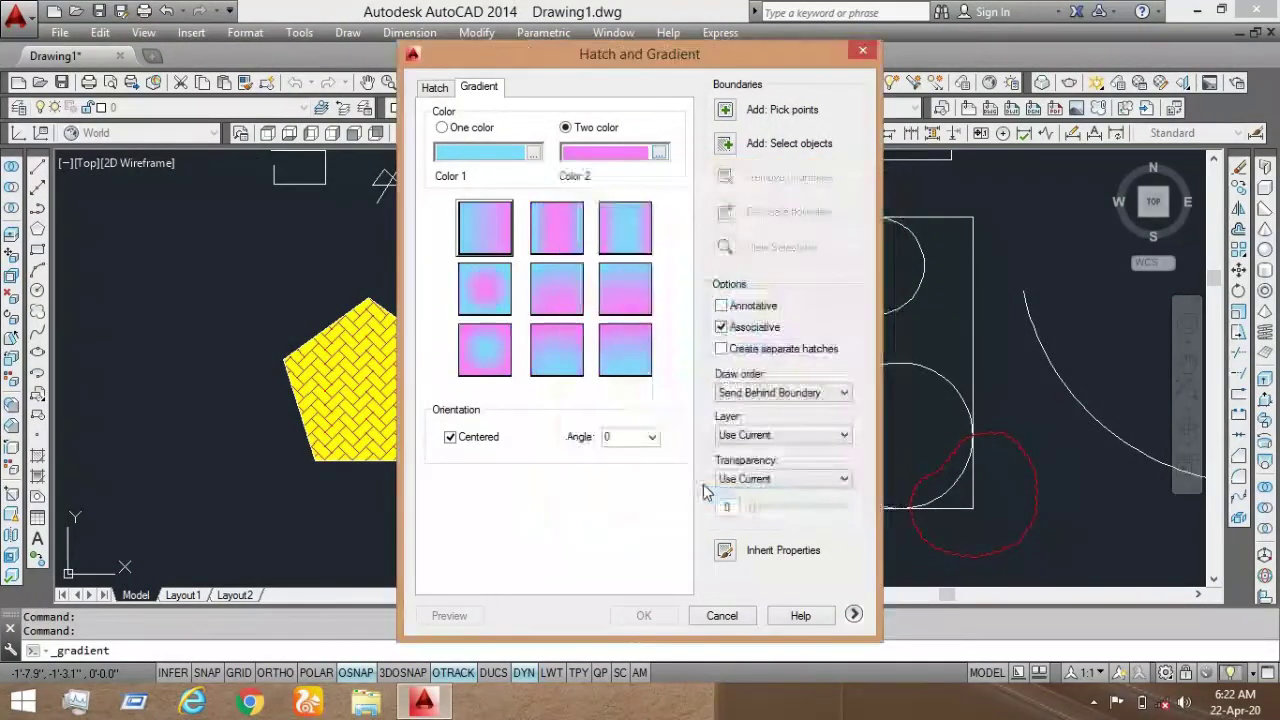
Step: Compare the gradient samples with Centered off and on and with the angle at 45 and 0, restoring Centered and angle 0
{"action": "left_click", "coordinate": [449, 438]}
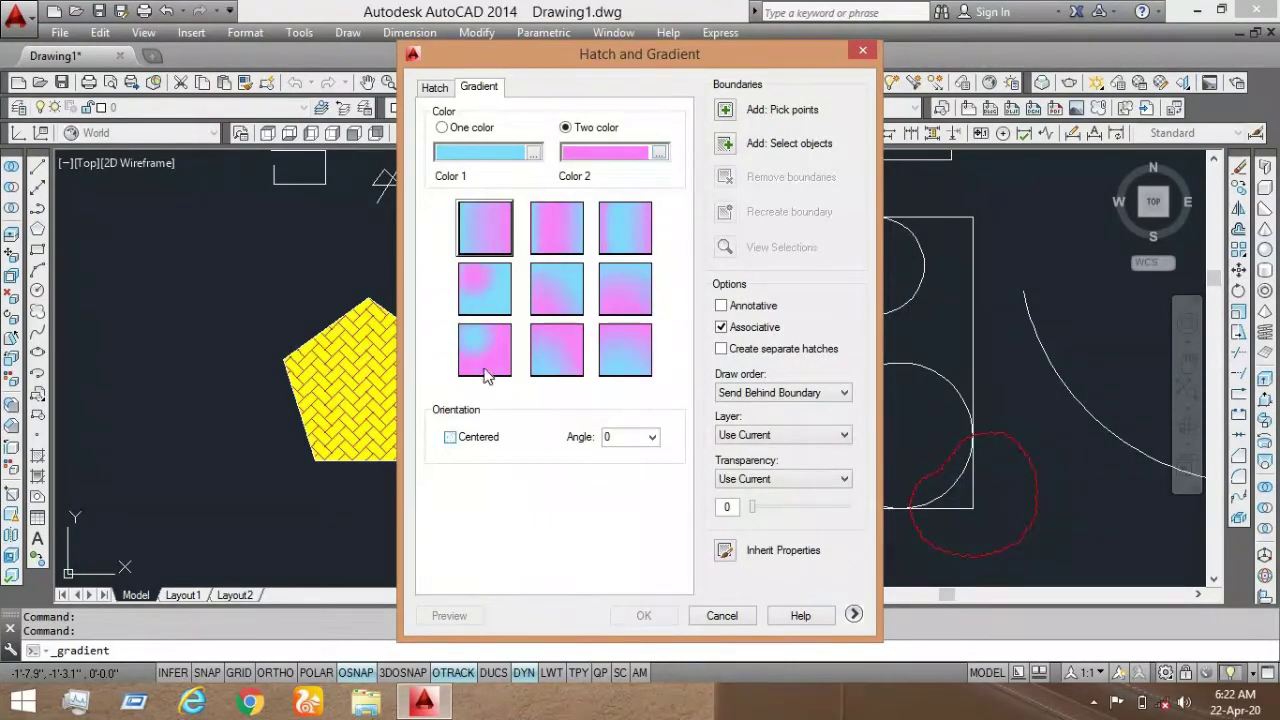
{"action": "left_click", "coordinate": [452, 440]}
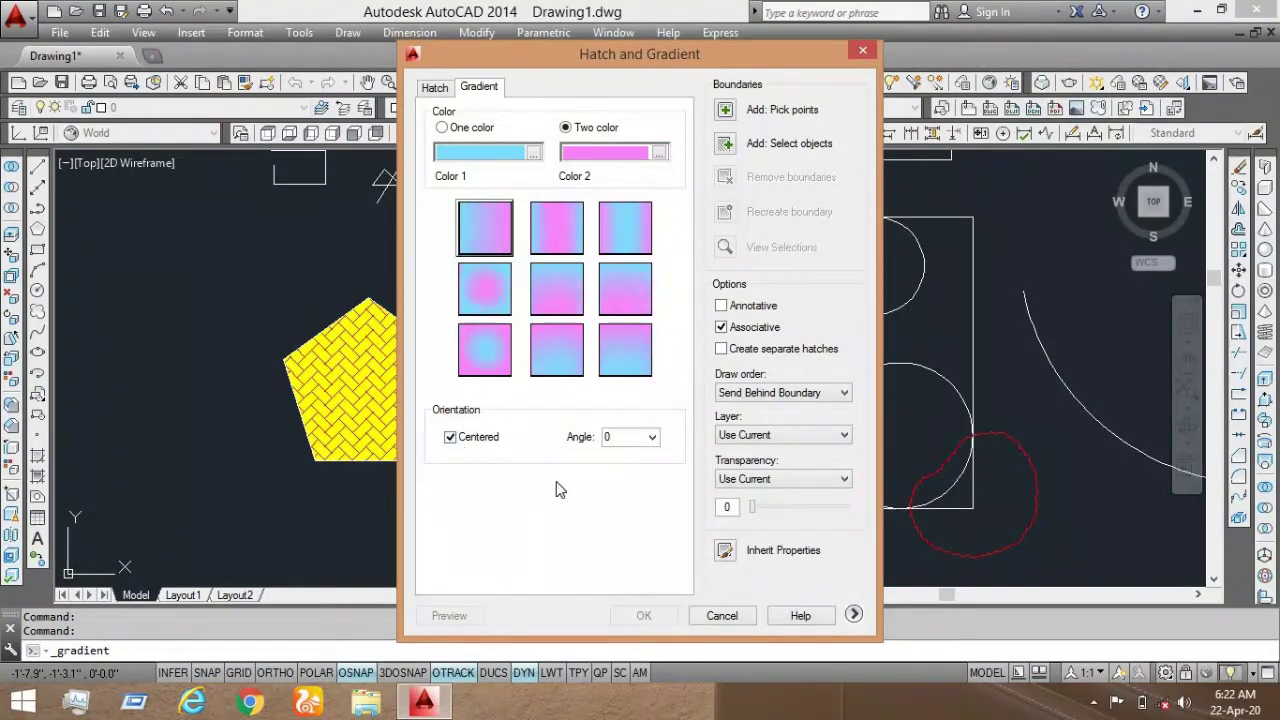
{"action": "left_click", "coordinate": [651, 437]}
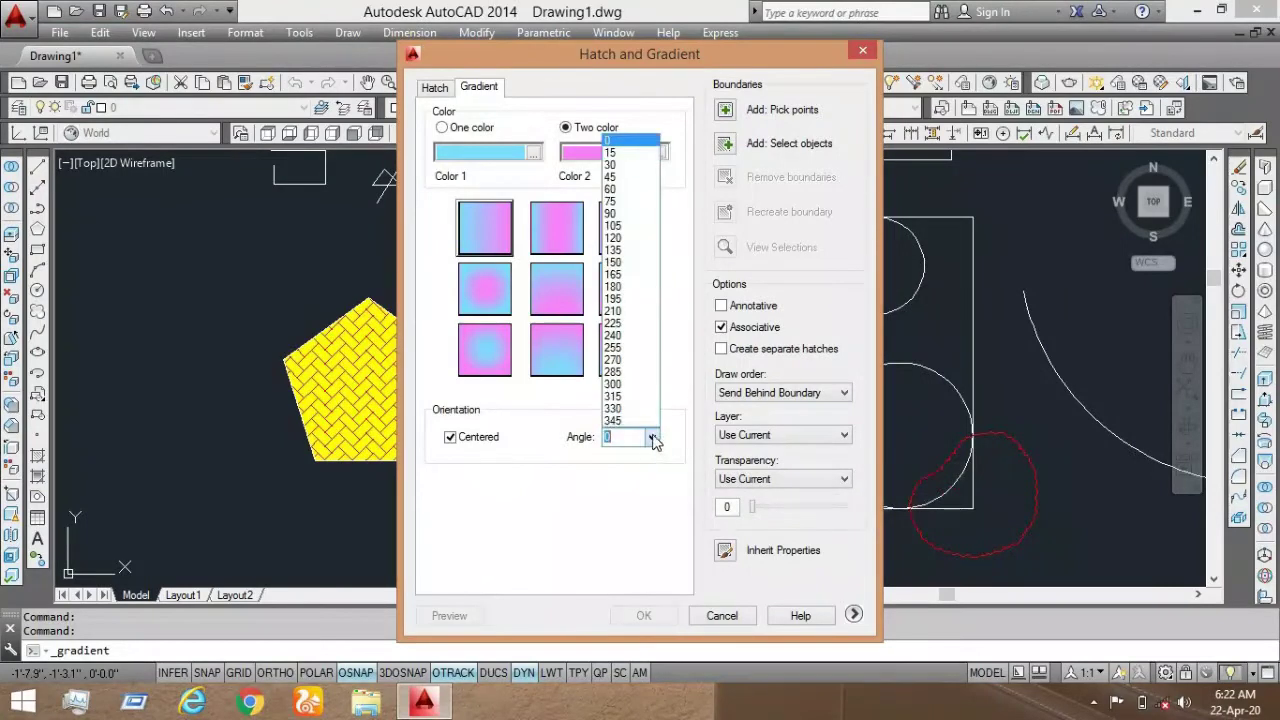
{"action": "left_click", "coordinate": [646, 177]}
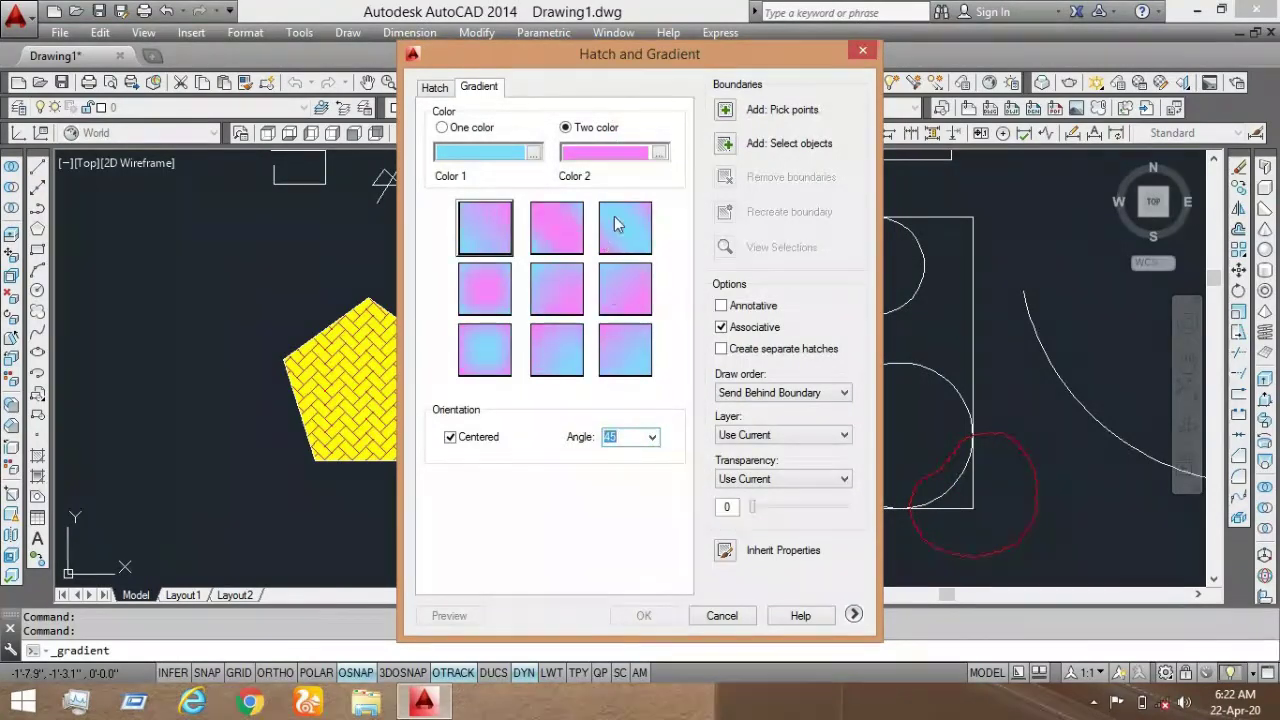
{"action": "left_click", "coordinate": [651, 437]}
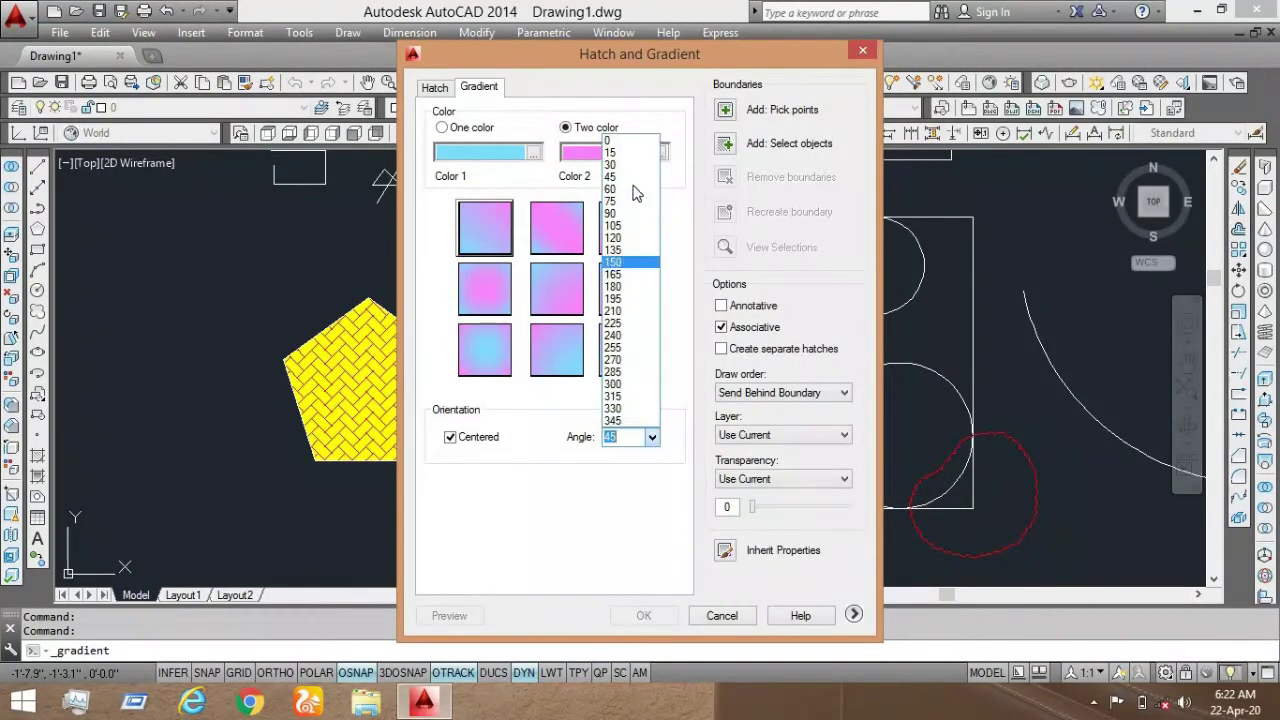
{"action": "left_click", "coordinate": [621, 145]}
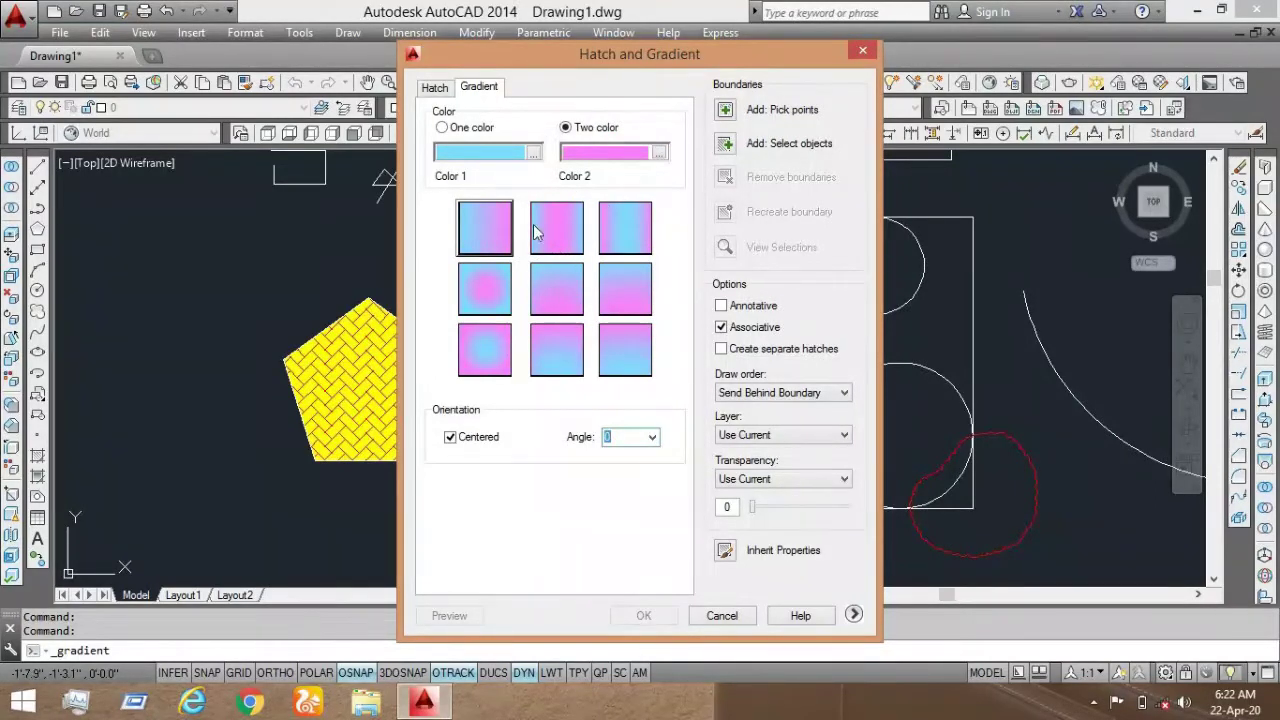
{"action": "left_click", "coordinate": [651, 437]}
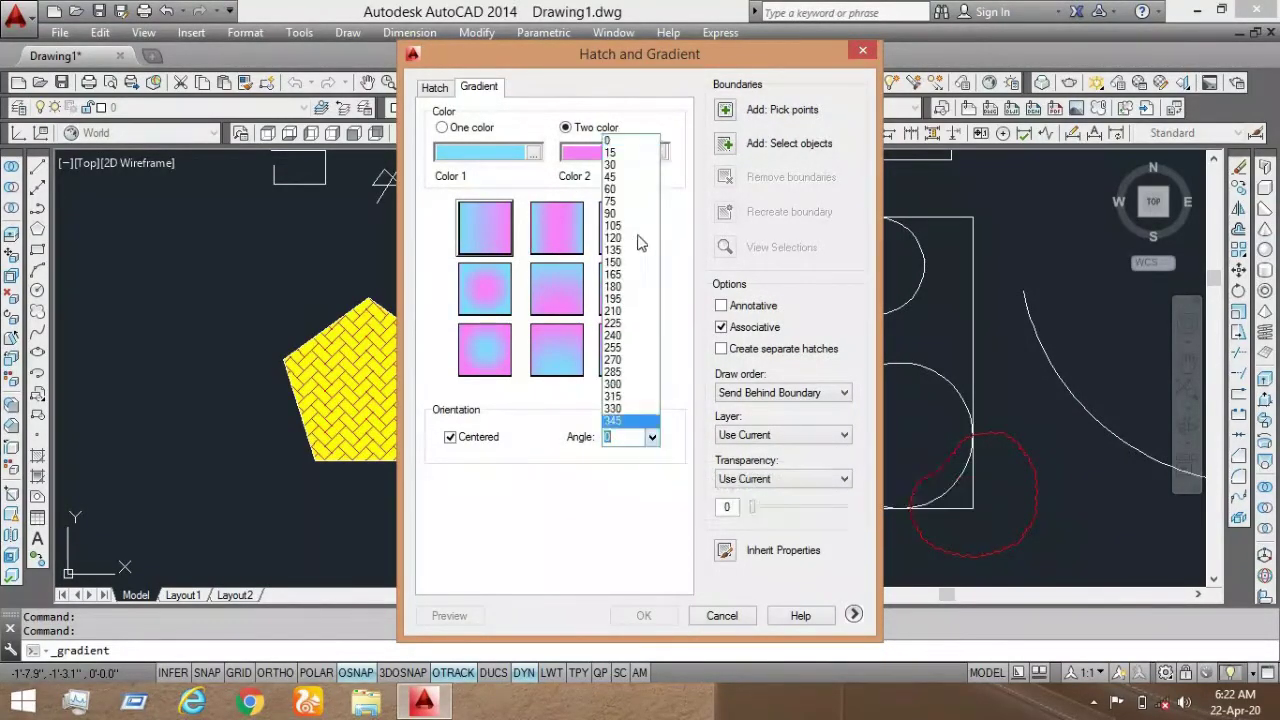
{"action": "left_click", "coordinate": [627, 177]}
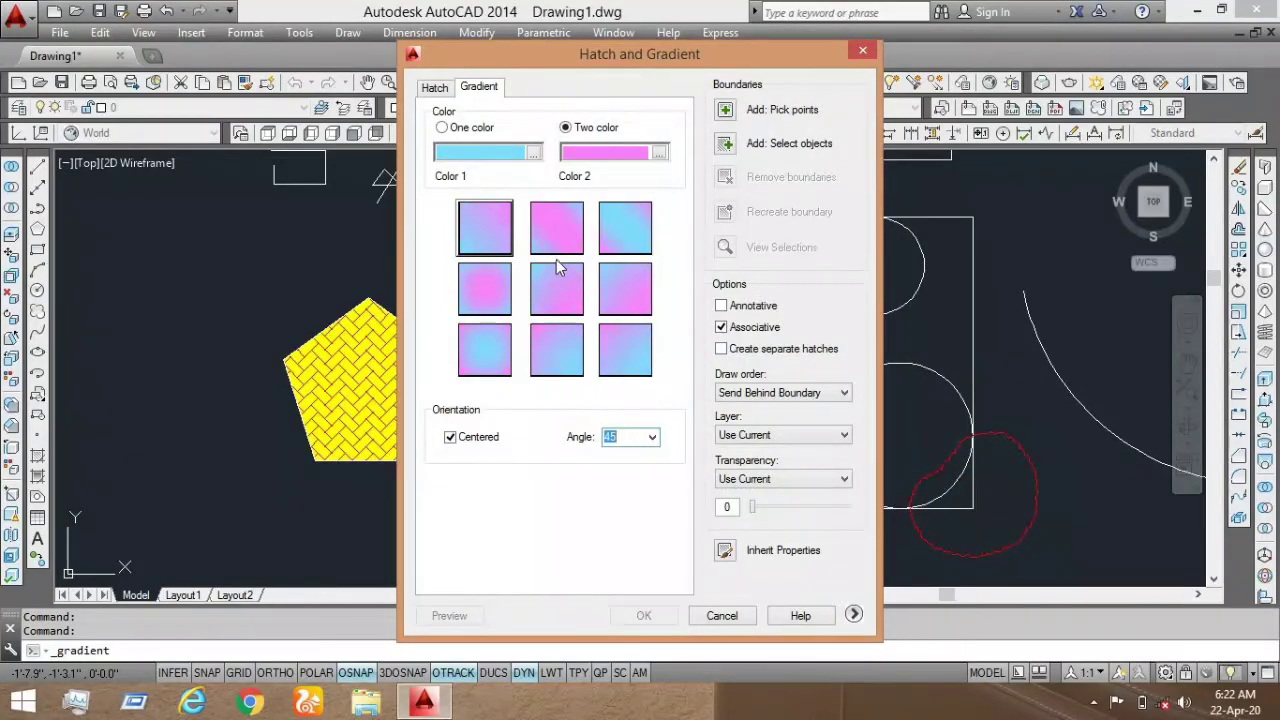
{"action": "left_click", "coordinate": [651, 437]}
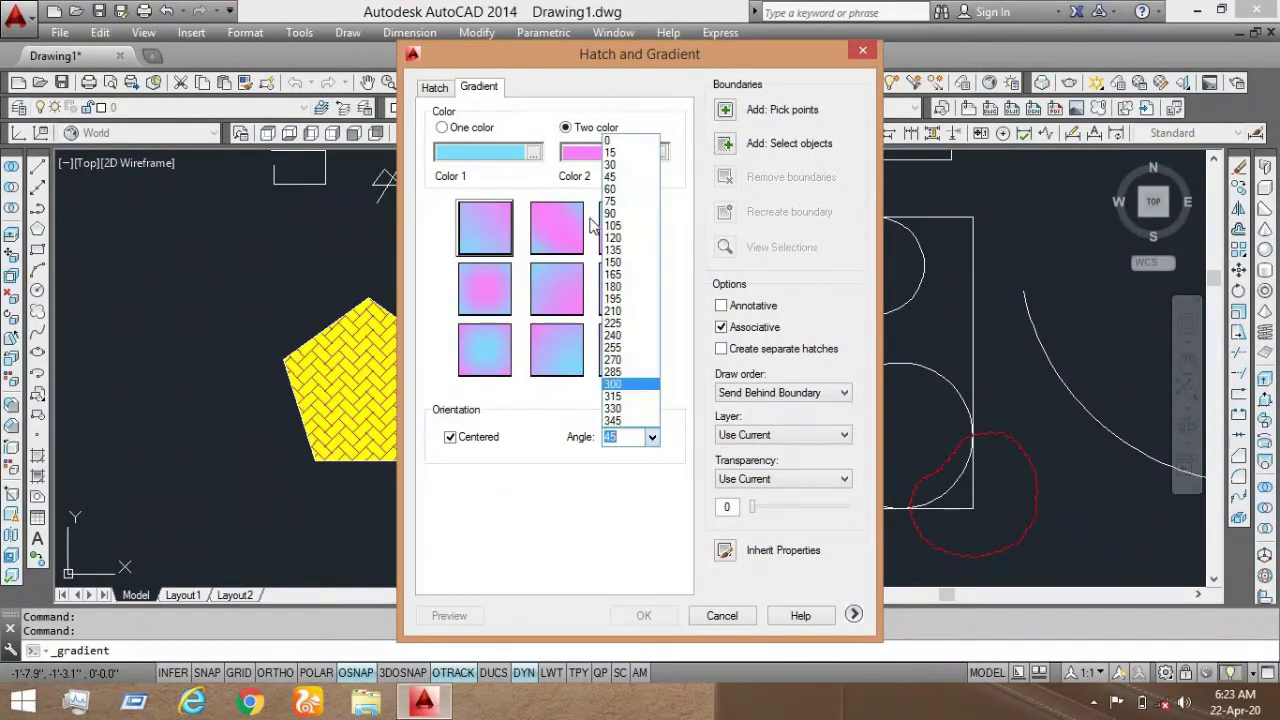
{"action": "left_click", "coordinate": [614, 140]}
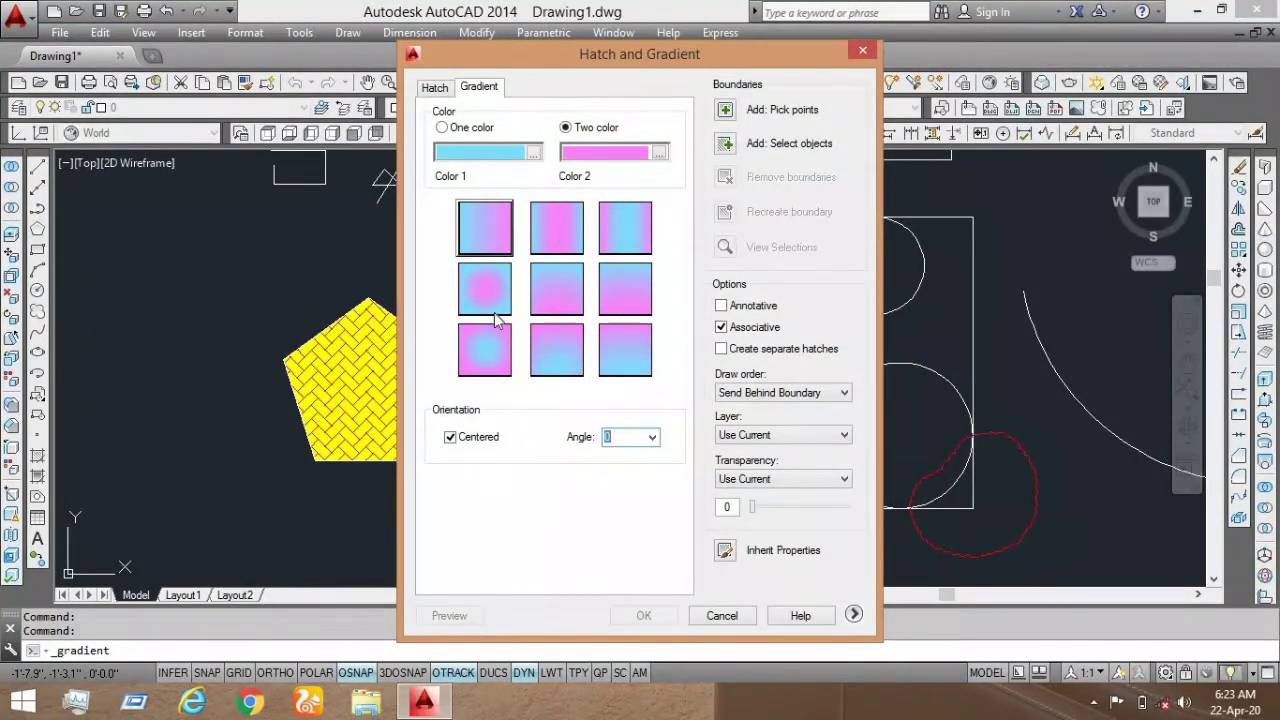
Step: Choose the radial gradient with the pink center and light blue edges, trying the inverted radial variant first
{"action": "left_click", "coordinate": [488, 299]}
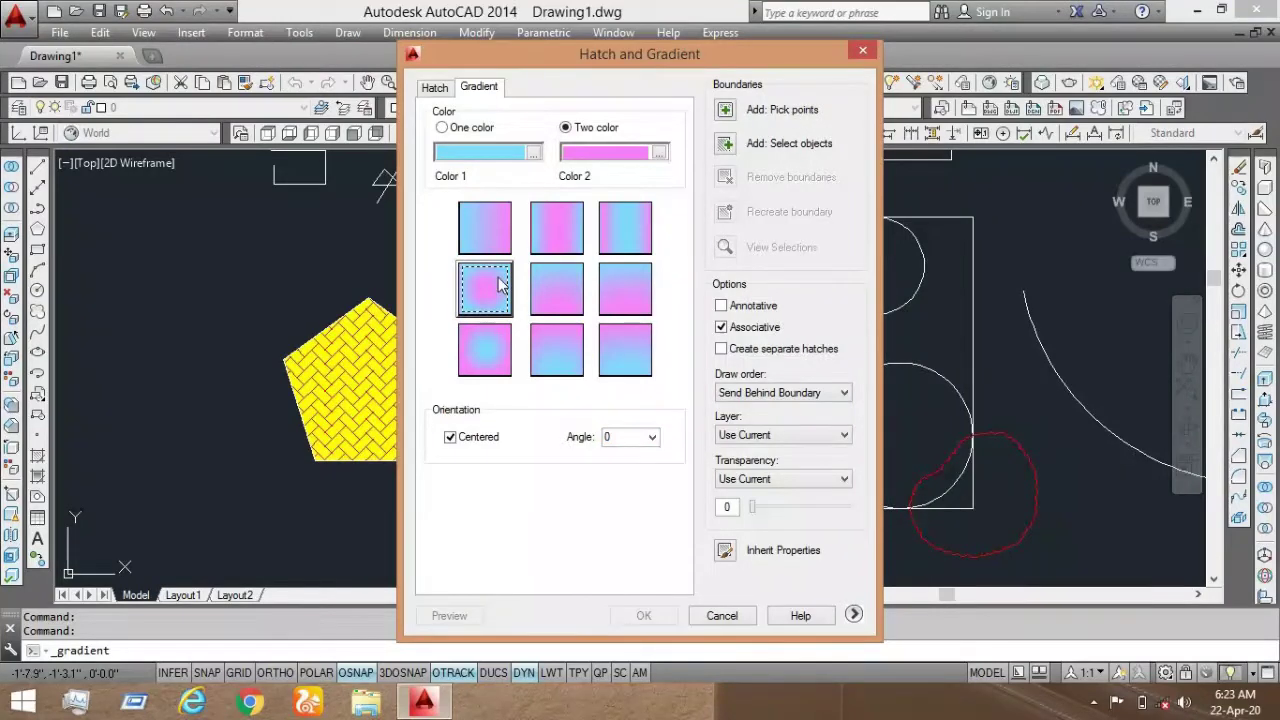
{"action": "left_click", "coordinate": [488, 340]}
{"action": "left_click", "coordinate": [490, 292]}
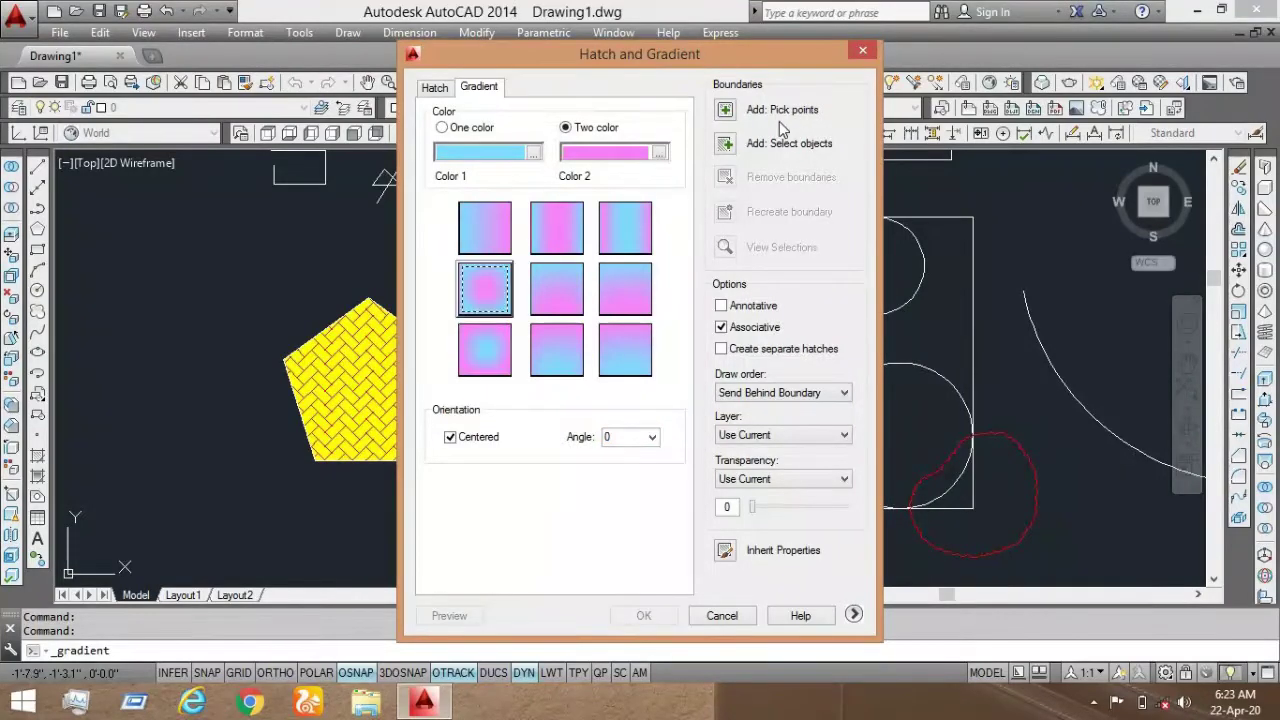
Step: Fill the interior of the pentagon beside the yellow hatched one with the radial pink and light blue gradient
{"action": "left_click", "coordinate": [725, 111]}
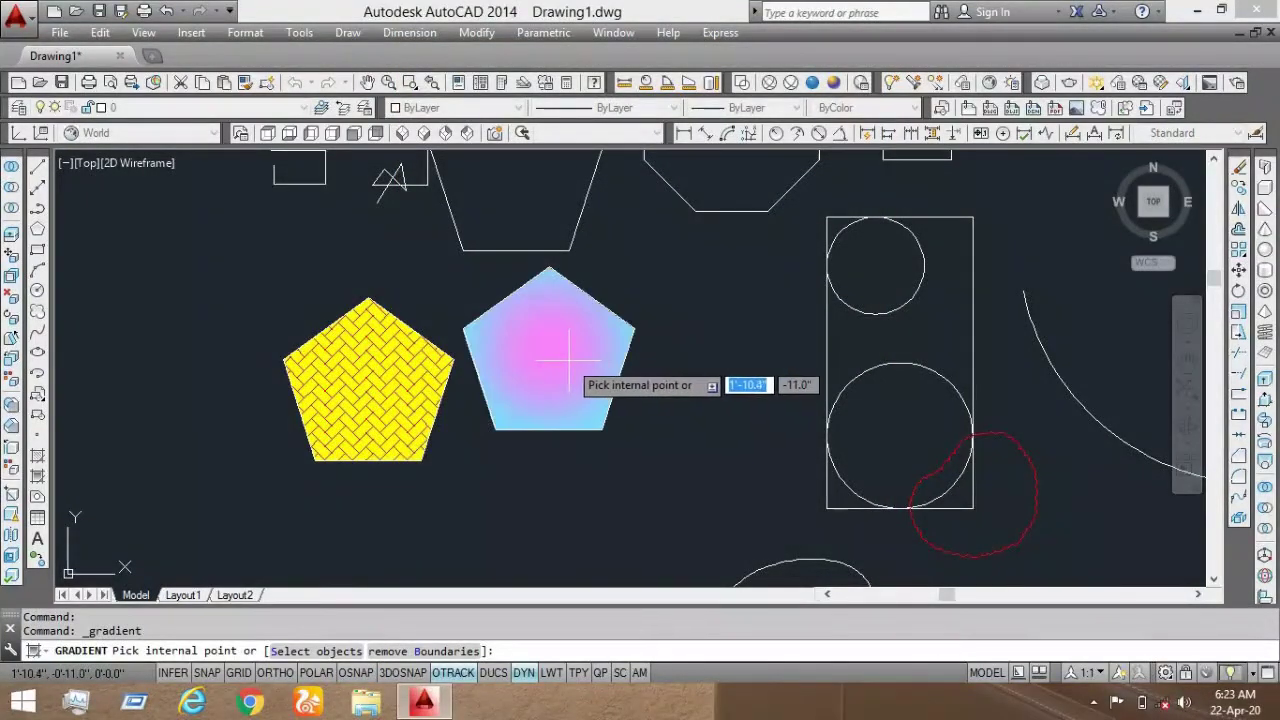
{"action": "left_click", "coordinate": [564, 359]}
{"action": "key", "text": "Return"}
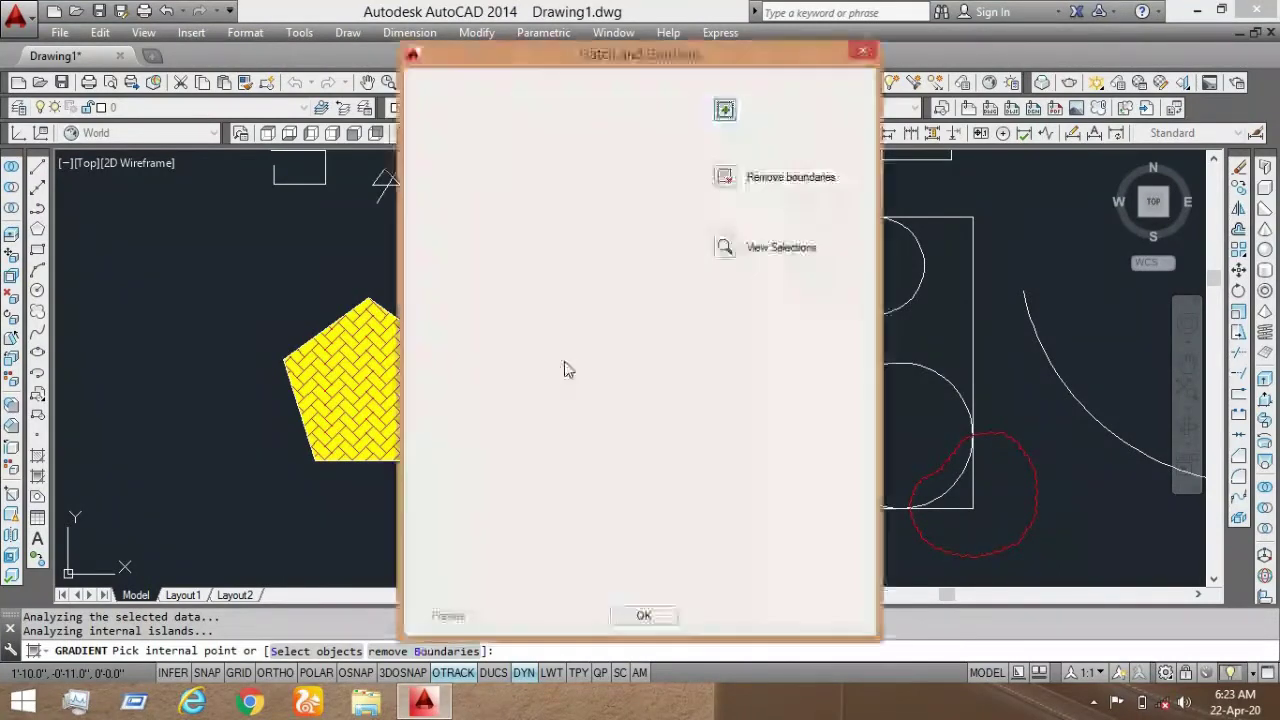
{"action": "left_click", "coordinate": [646, 615]}
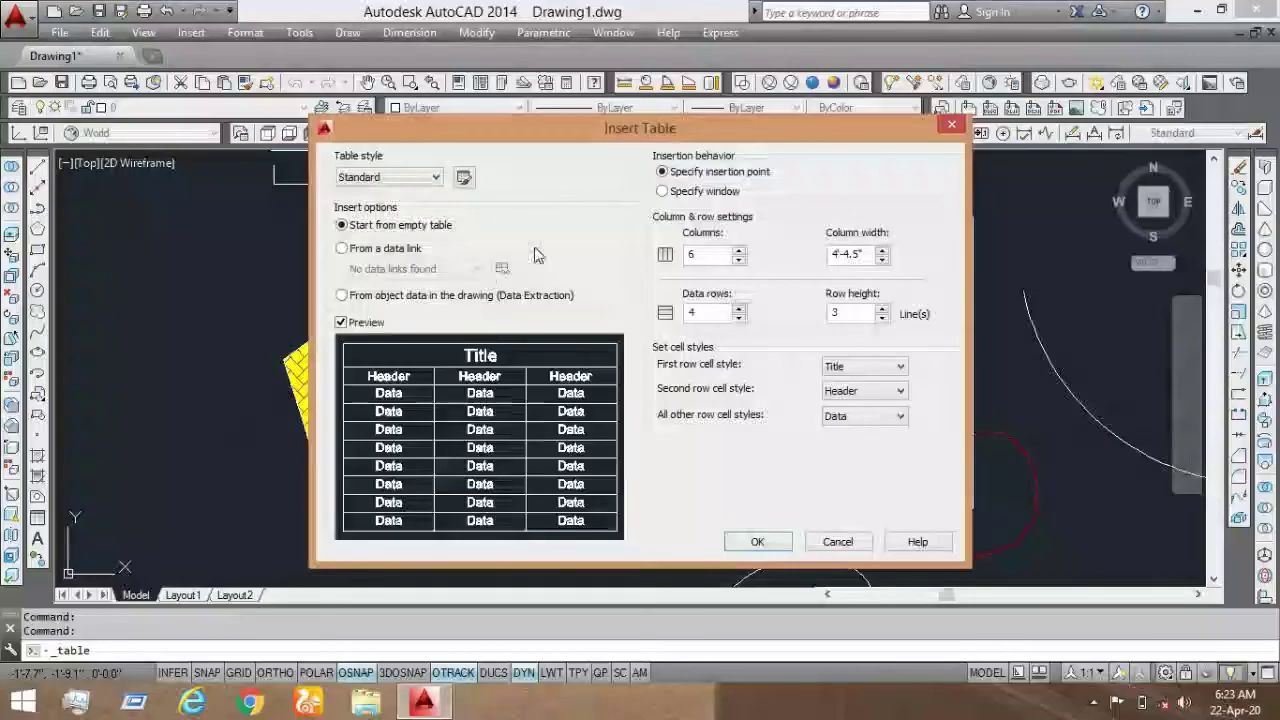
Step: Modify the Standard table style's data cells to Middle Center alignment, trying a yellow fill first and restoring it to None
{"action": "left_click", "coordinate": [463, 179]}
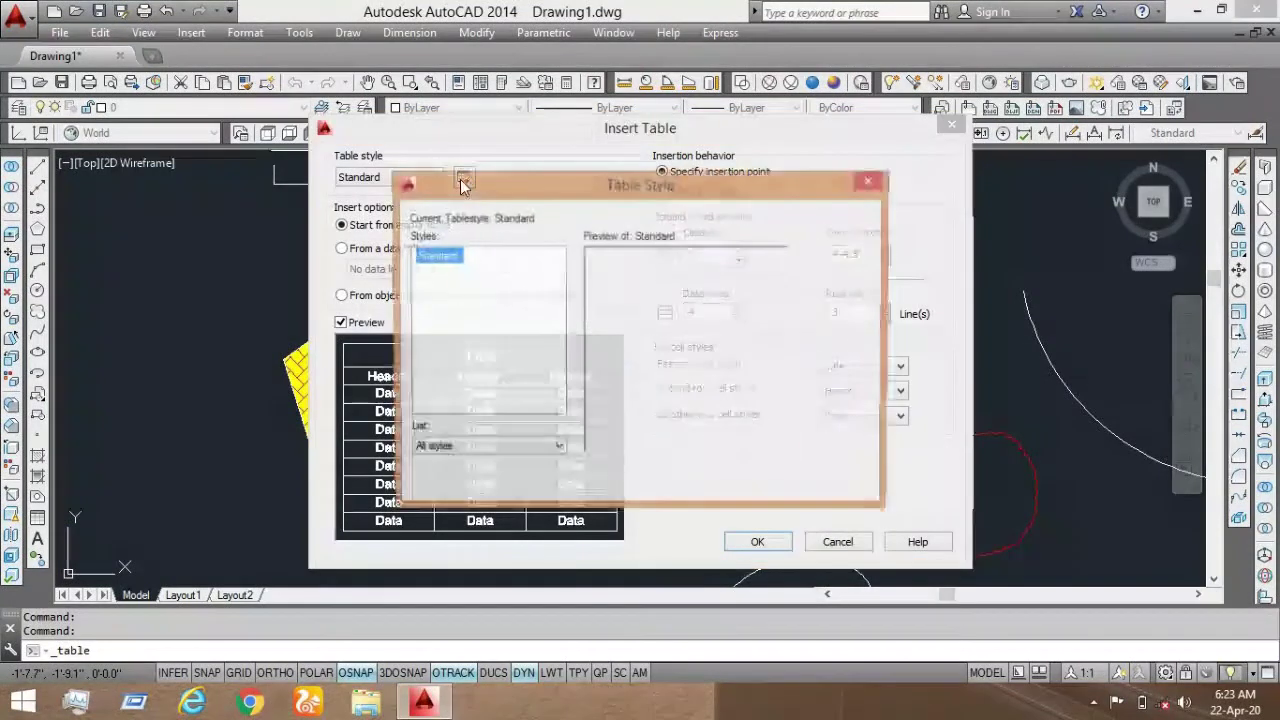
{"action": "left_click", "coordinate": [849, 316]}
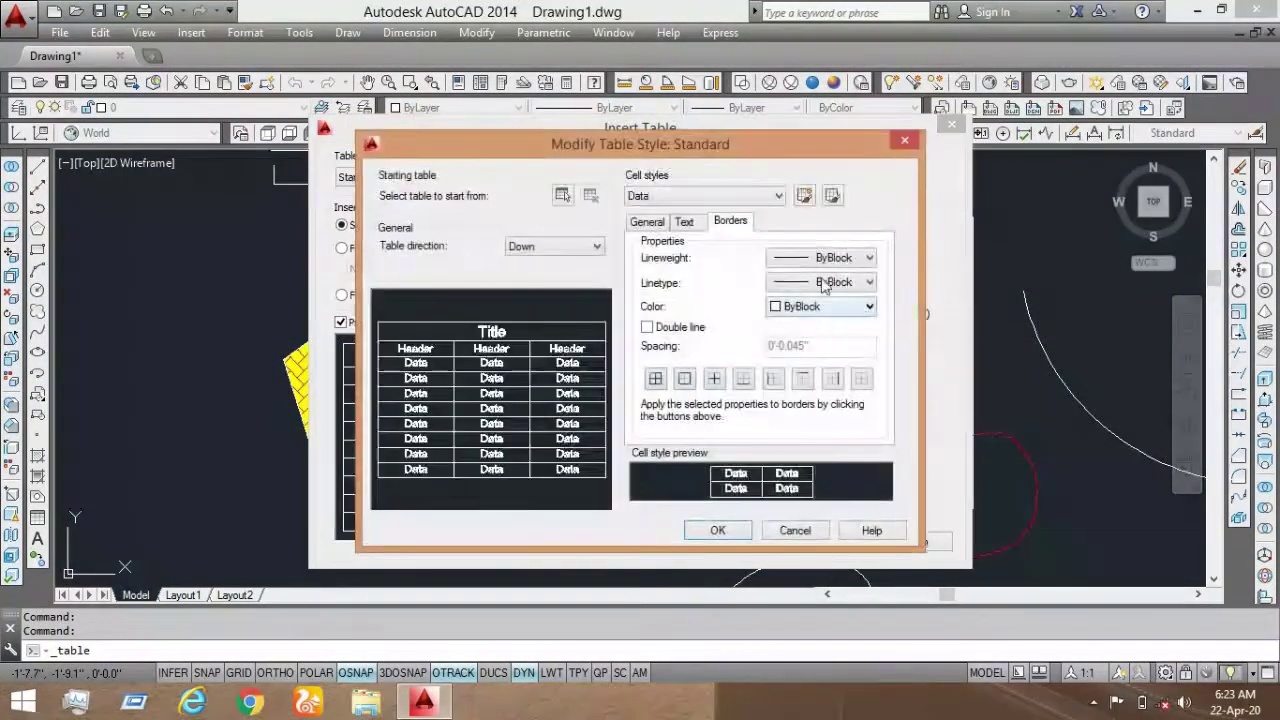
{"action": "left_click", "coordinate": [643, 226]}
{"action": "left_click", "coordinate": [793, 261]}
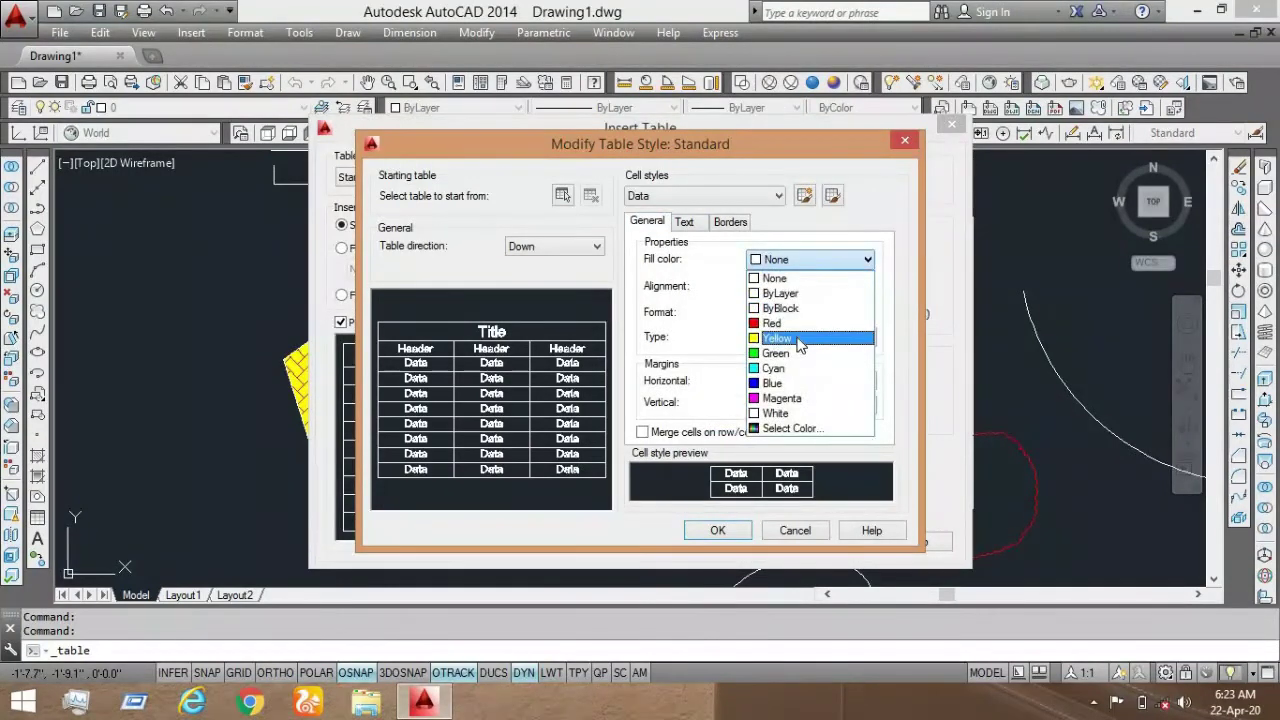
{"action": "left_click", "coordinate": [800, 340]}
{"action": "left_click", "coordinate": [800, 259]}
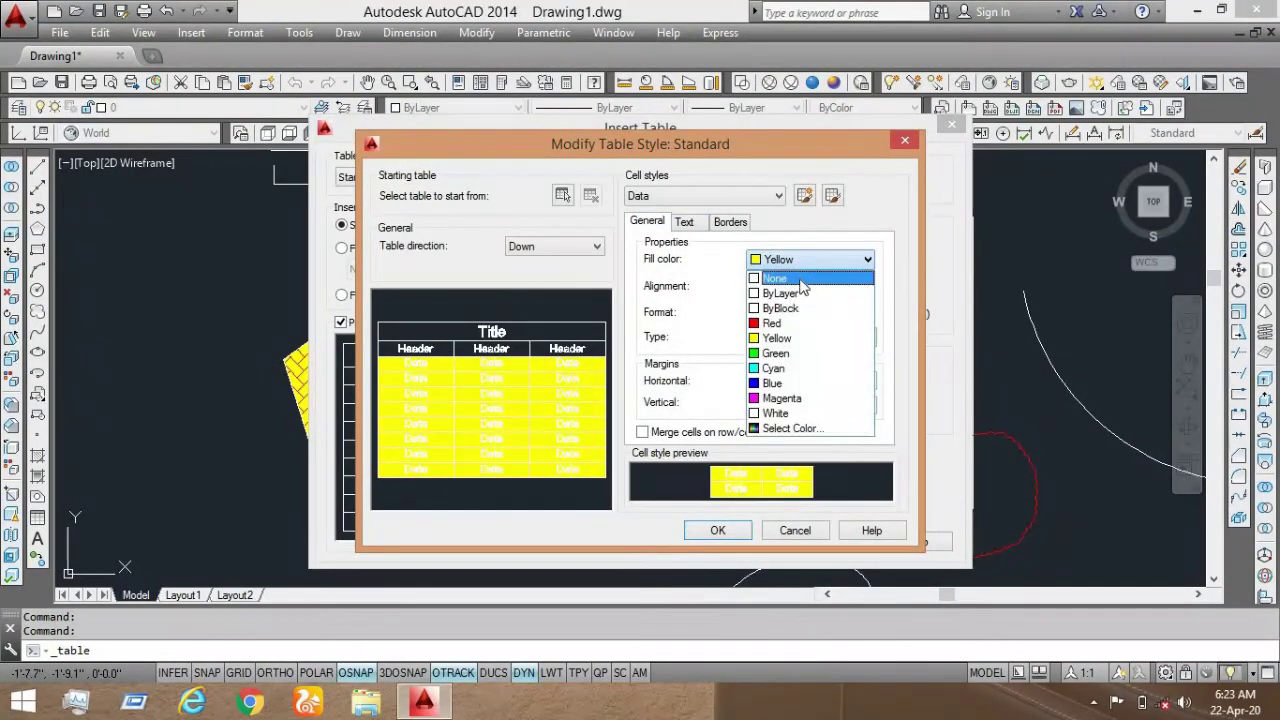
{"action": "left_click", "coordinate": [805, 277]}
{"action": "left_click", "coordinate": [809, 288]}
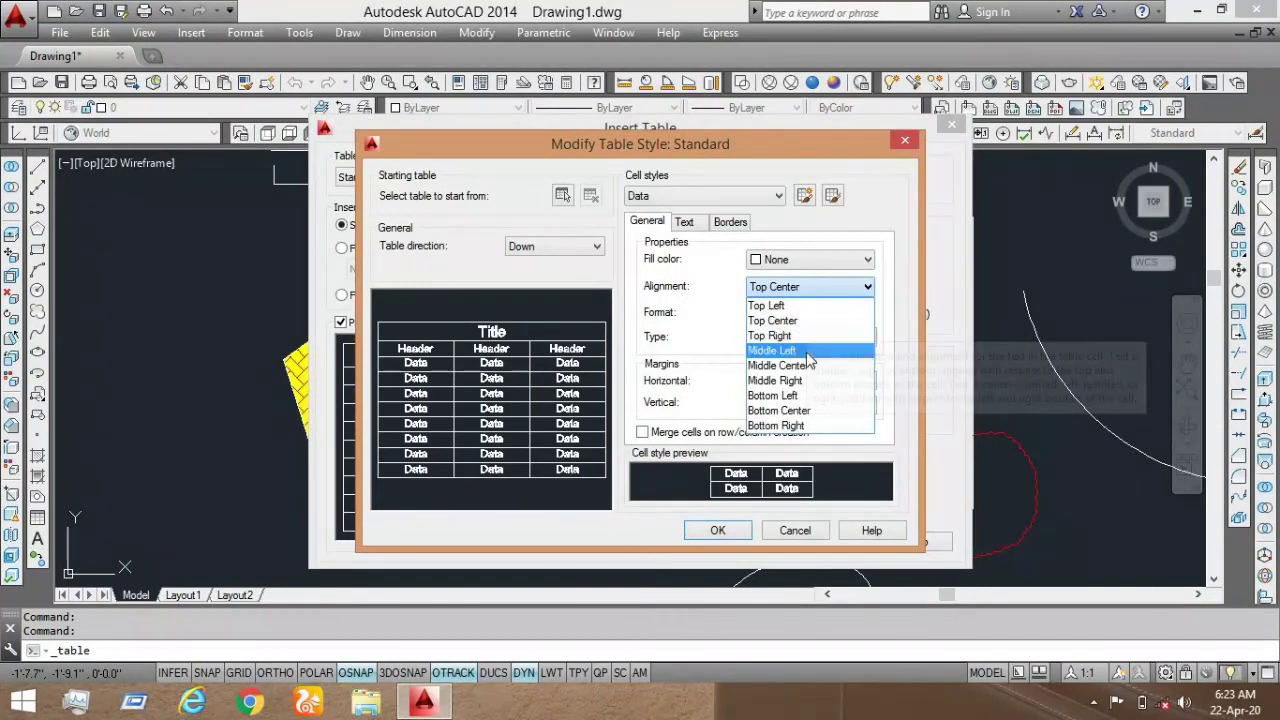
{"action": "left_click", "coordinate": [809, 366]}
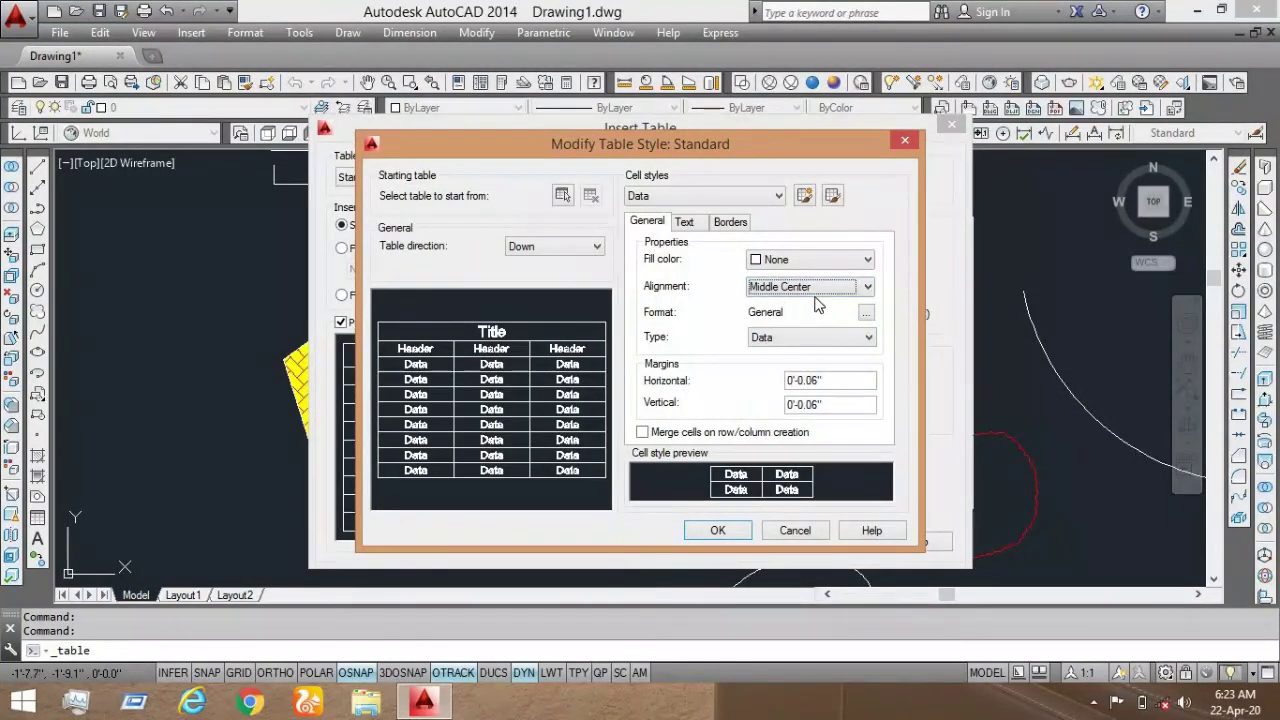
Step: Choose Times New Roman as the font of the Standard text style used by the table's data cells
{"action": "left_click", "coordinate": [685, 222]}
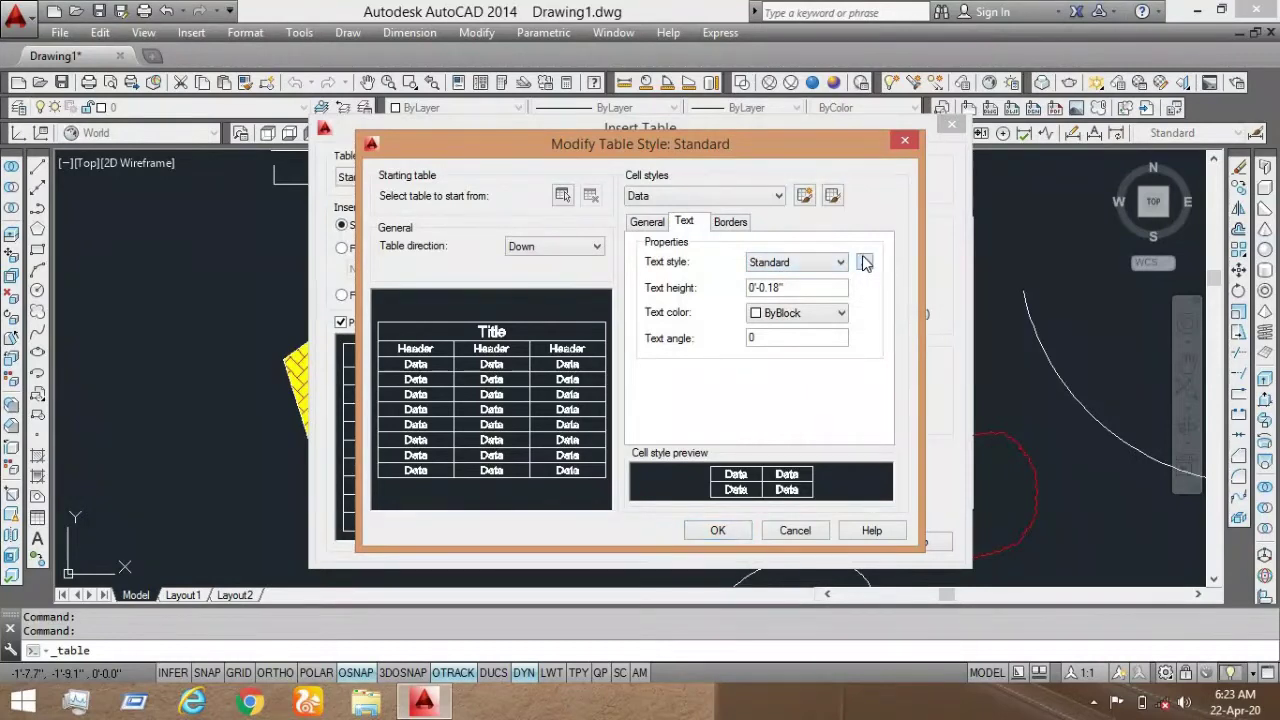
{"action": "left_click", "coordinate": [864, 262]}
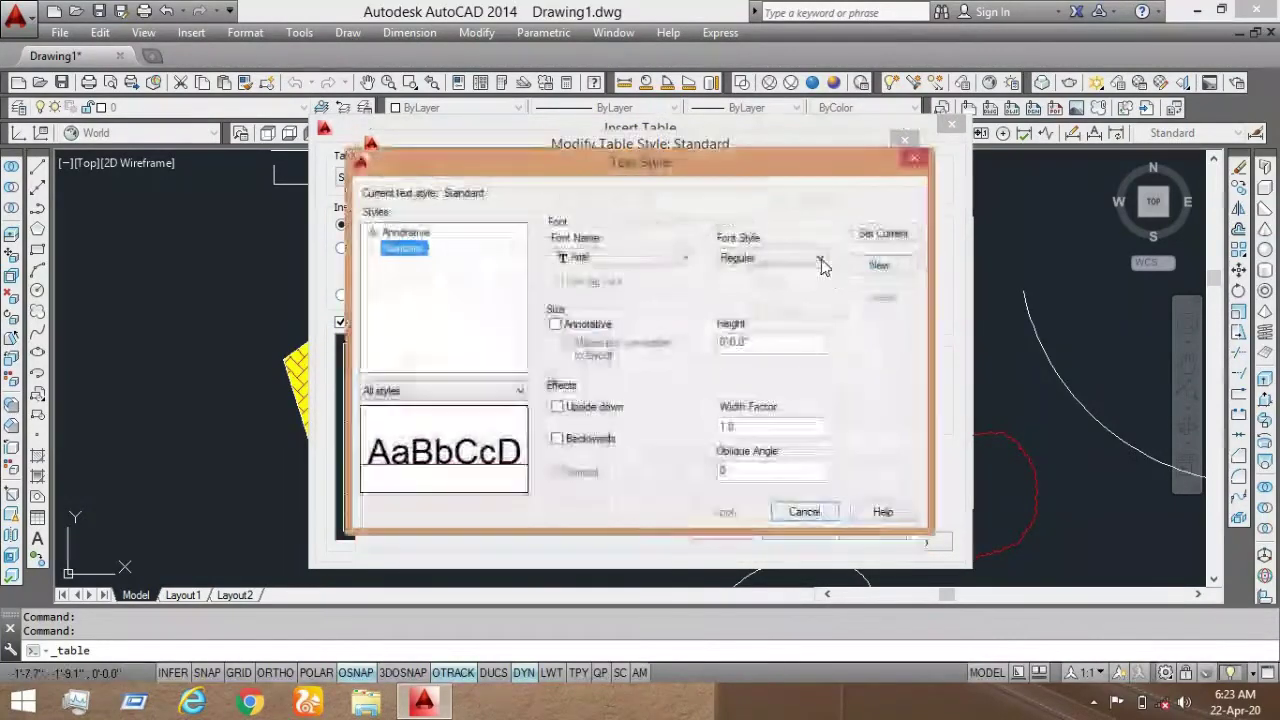
{"action": "left_click", "coordinate": [593, 258]}
{"action": "key", "text": "t"}
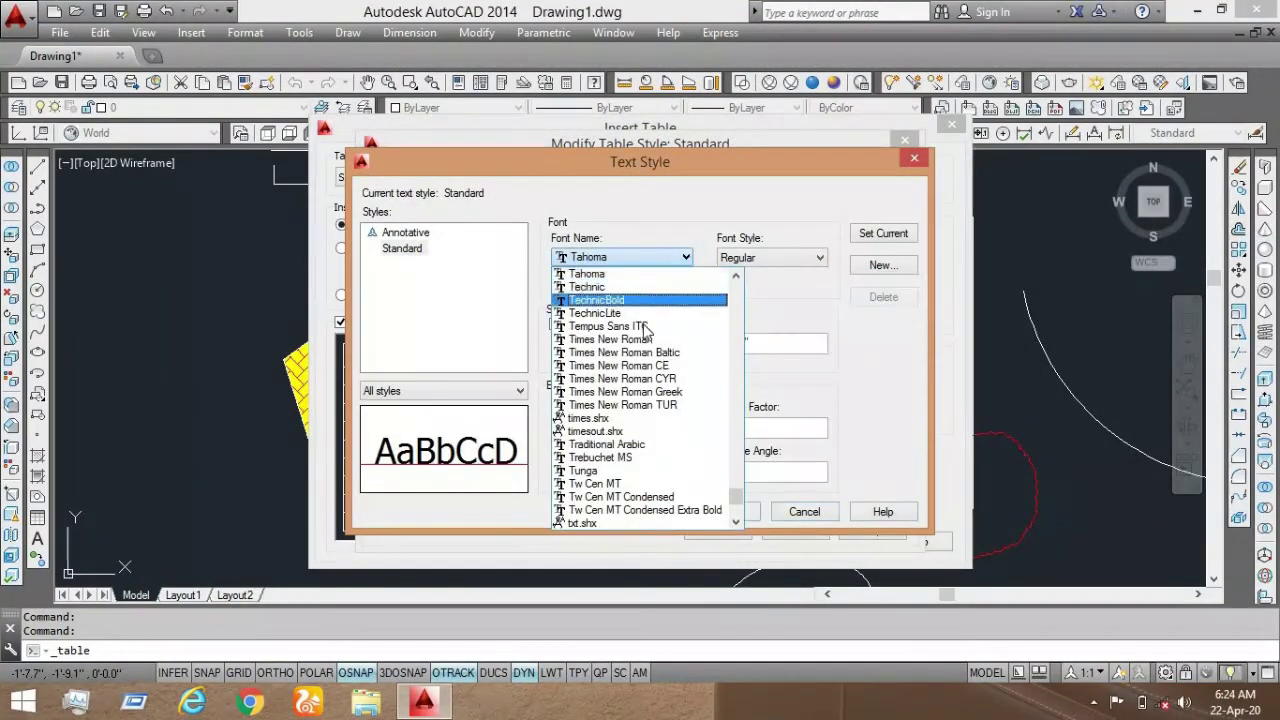
{"action": "left_click", "coordinate": [620, 338]}
Step: Try the Bold and Bold Italic font styles, restore Regular, and apply the Standard text style
{"action": "left_click", "coordinate": [757, 261]}
{"action": "left_click", "coordinate": [745, 274]}
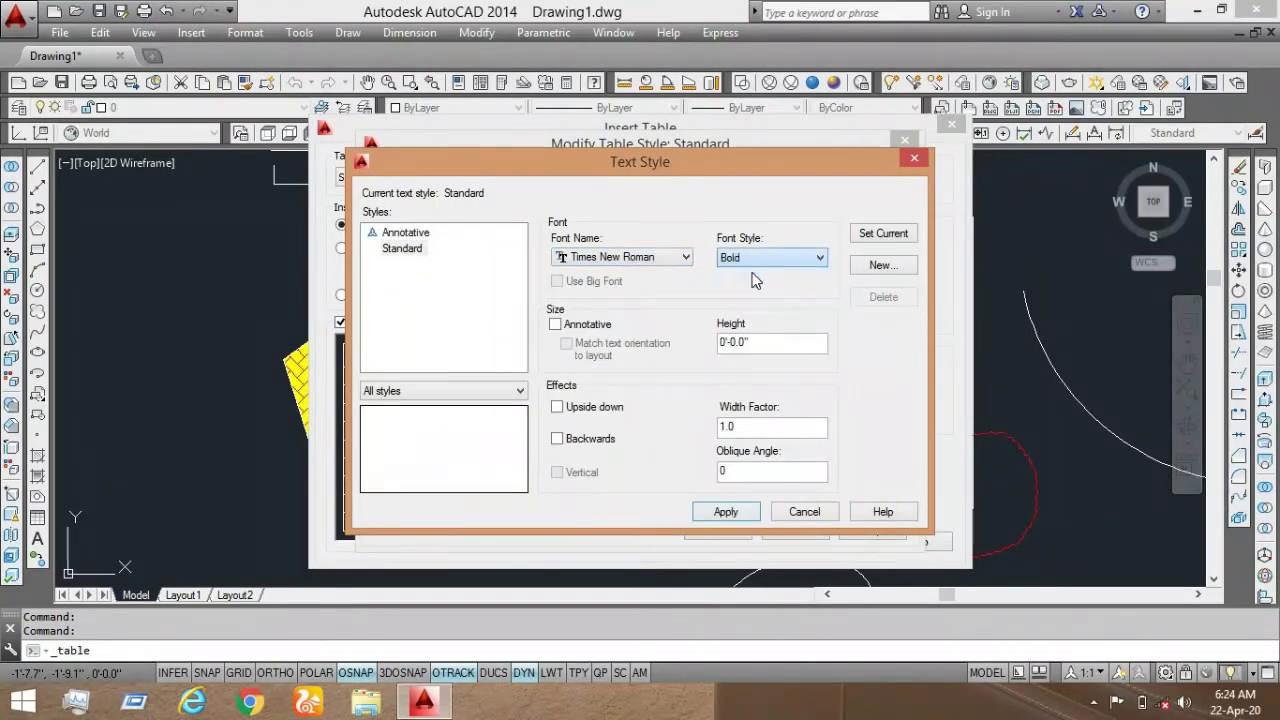
{"action": "left_click", "coordinate": [765, 262]}
{"action": "left_click", "coordinate": [765, 288]}
{"action": "left_click", "coordinate": [771, 258]}
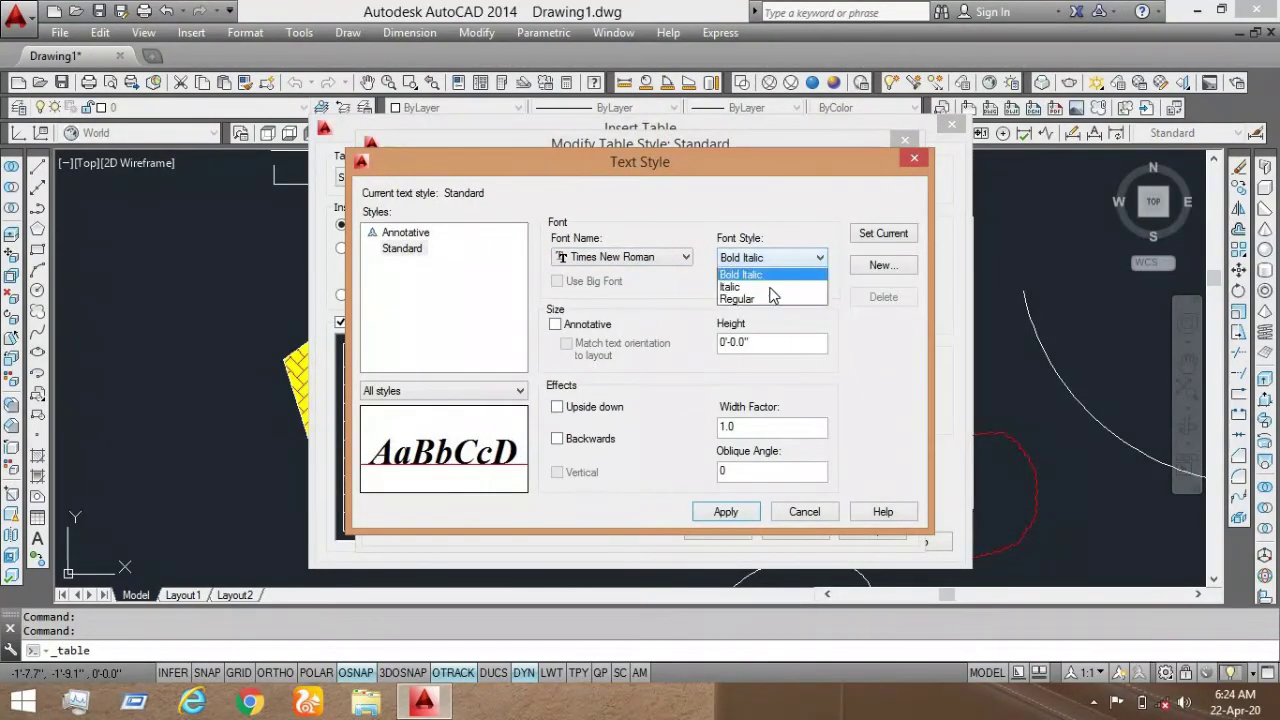
{"action": "left_click", "coordinate": [776, 262]}
{"action": "left_click", "coordinate": [785, 262]}
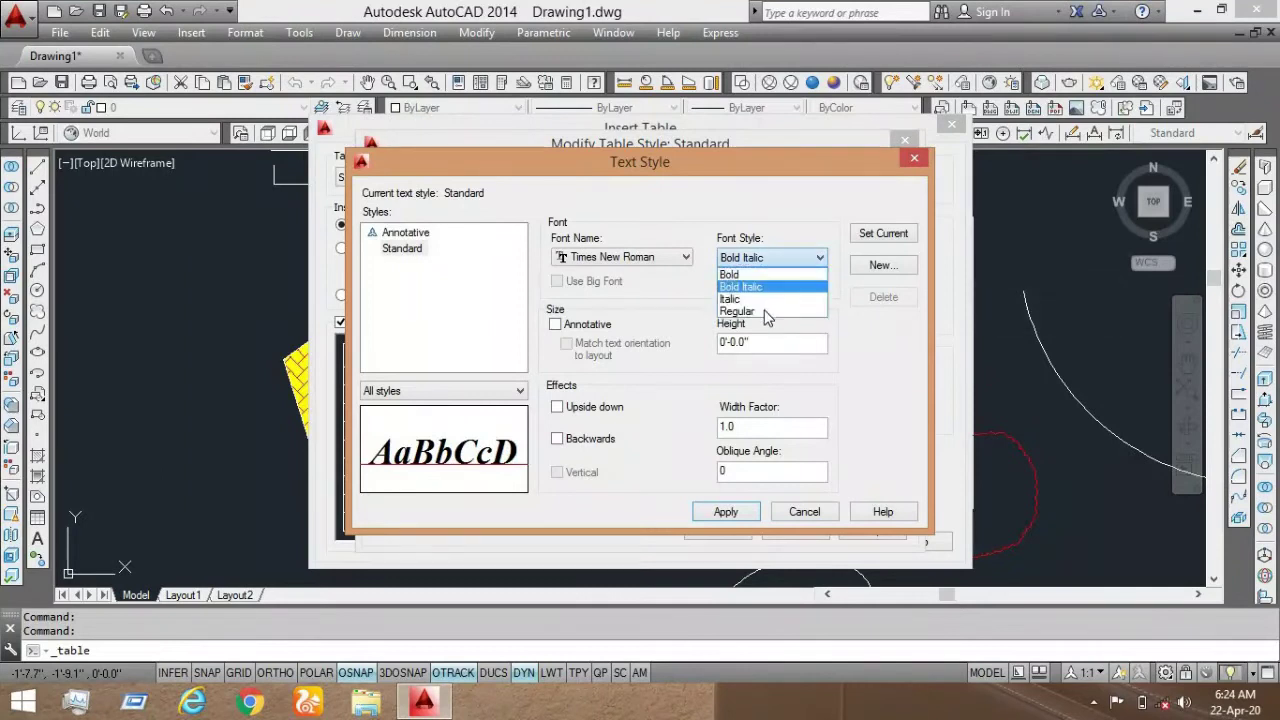
{"action": "left_click", "coordinate": [790, 316]}
{"action": "left_click", "coordinate": [714, 509]}
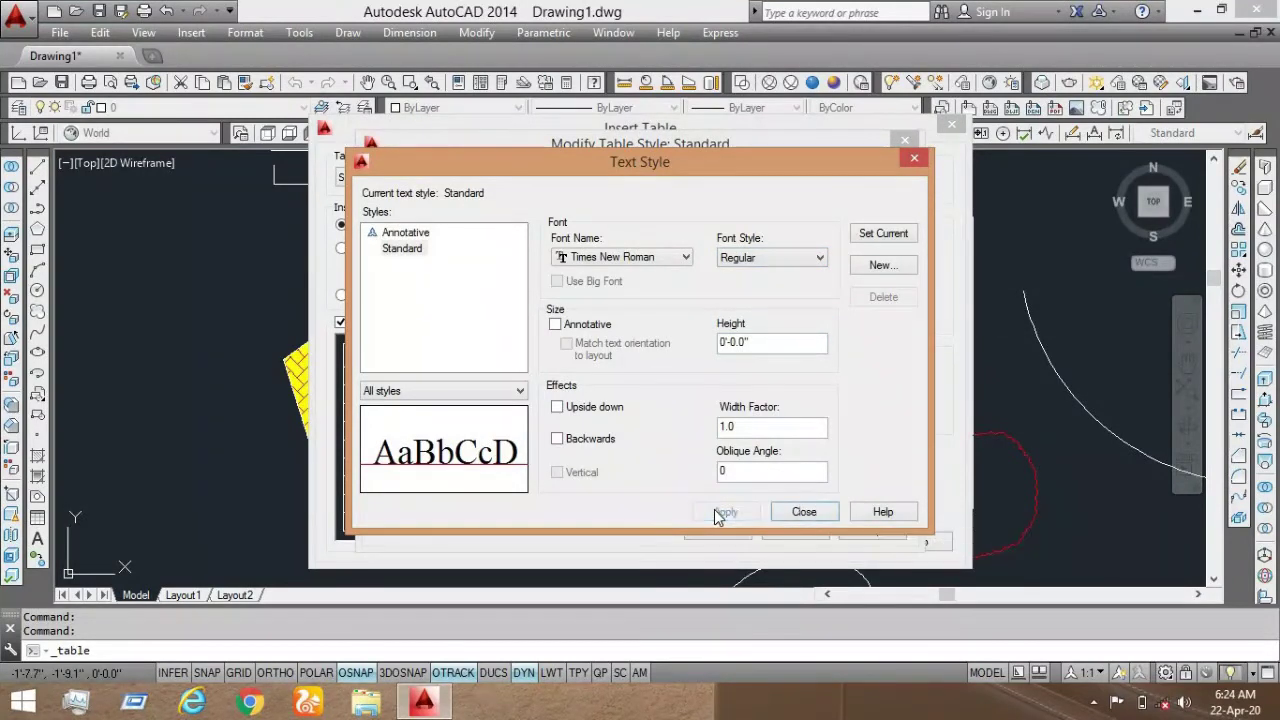
{"action": "left_click", "coordinate": [808, 511]}
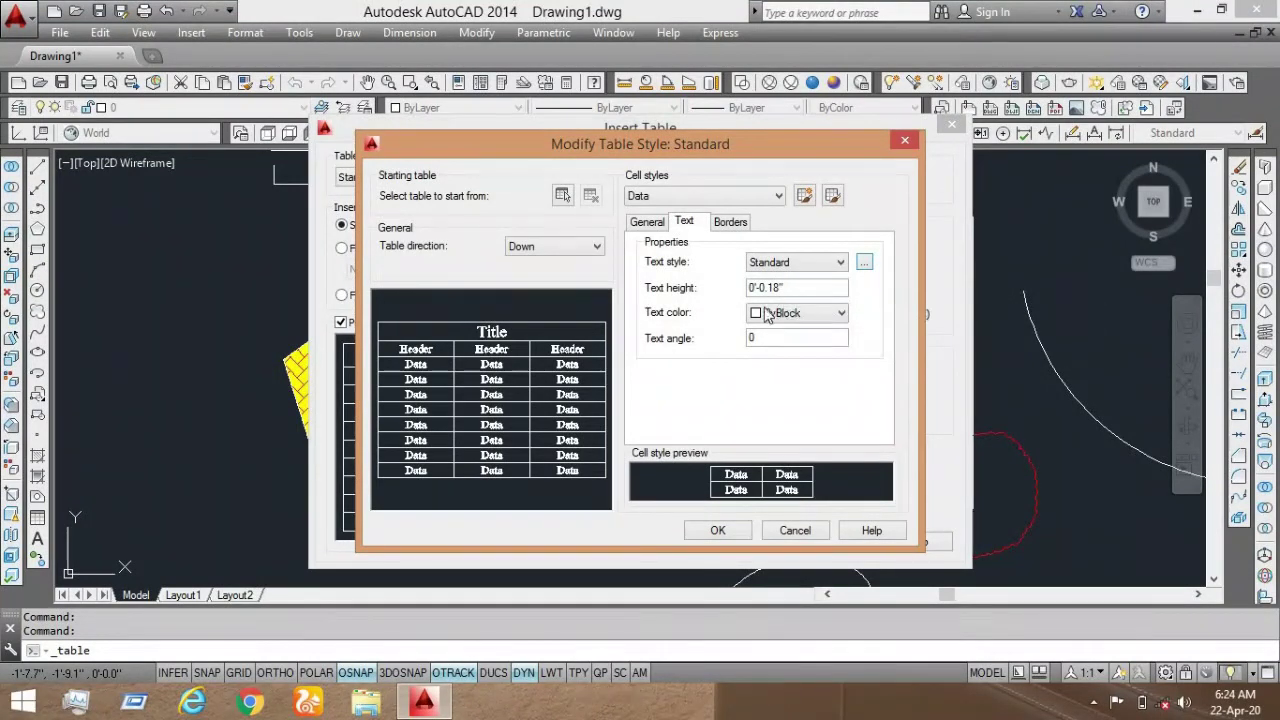
Step: Try green as the data cells' text color and restore it to ByBlock
{"action": "left_click", "coordinate": [796, 316]}
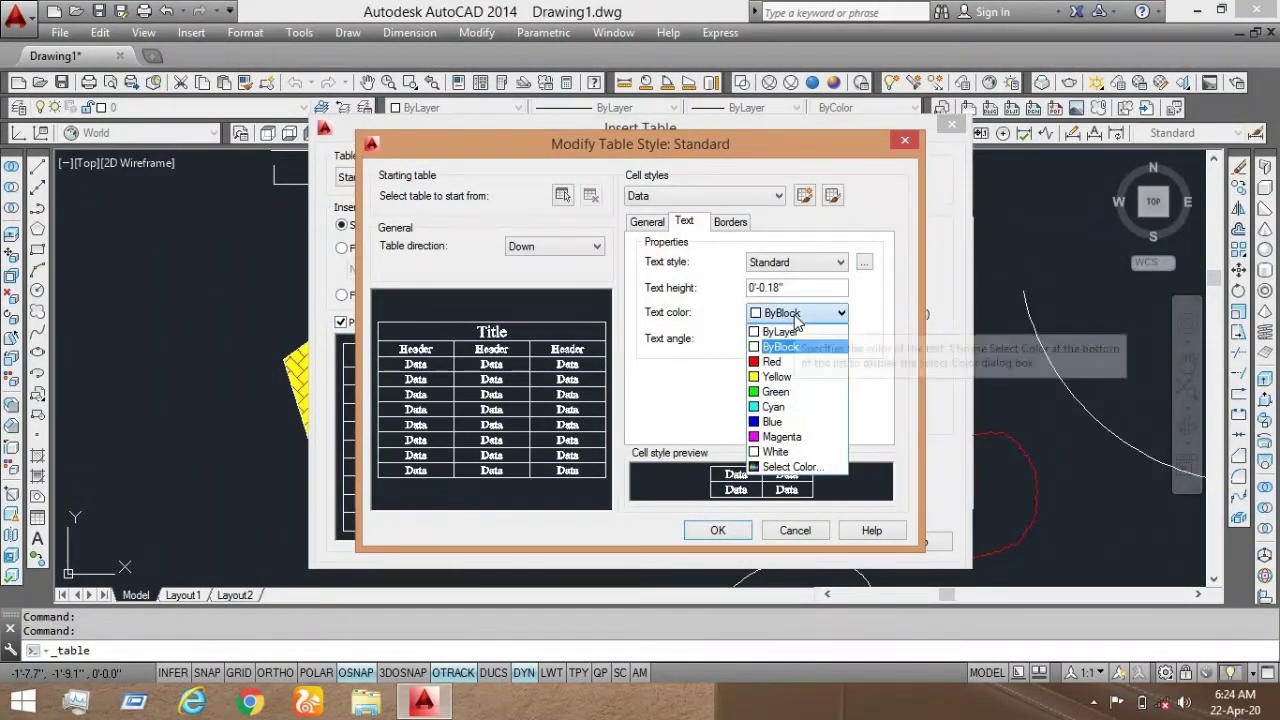
{"action": "left_click", "coordinate": [776, 391]}
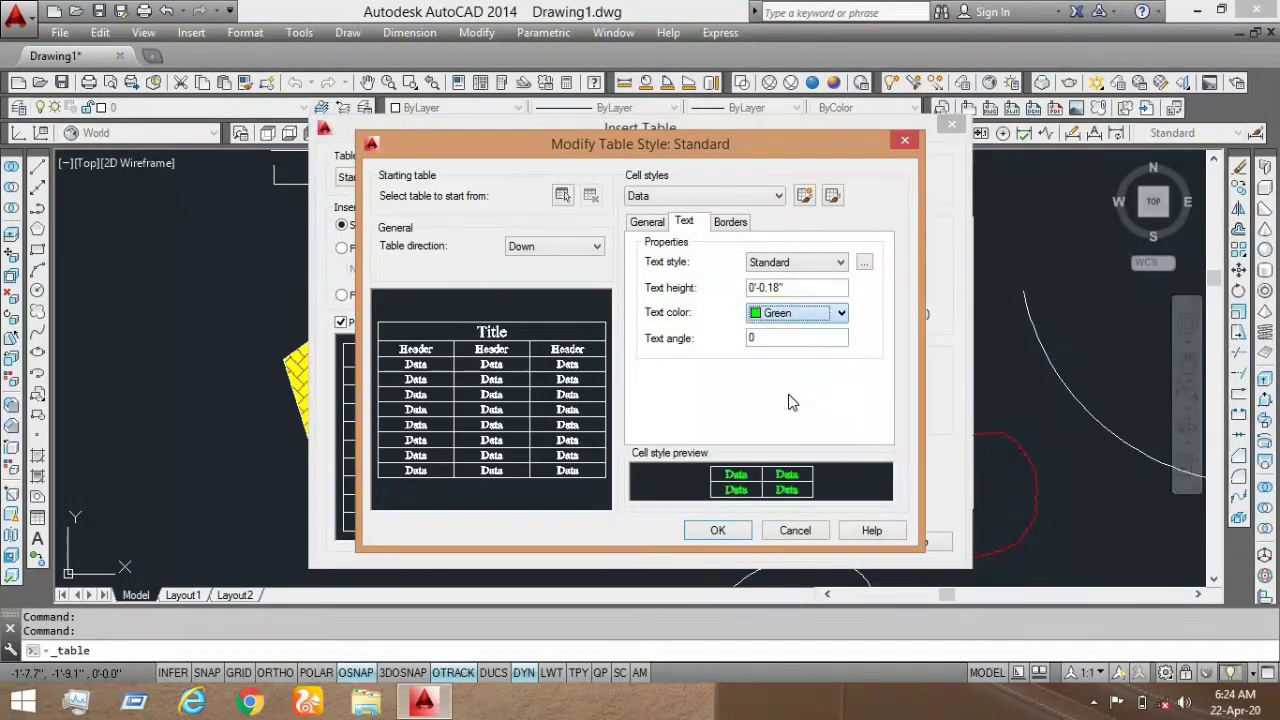
{"action": "left_click", "coordinate": [795, 318]}
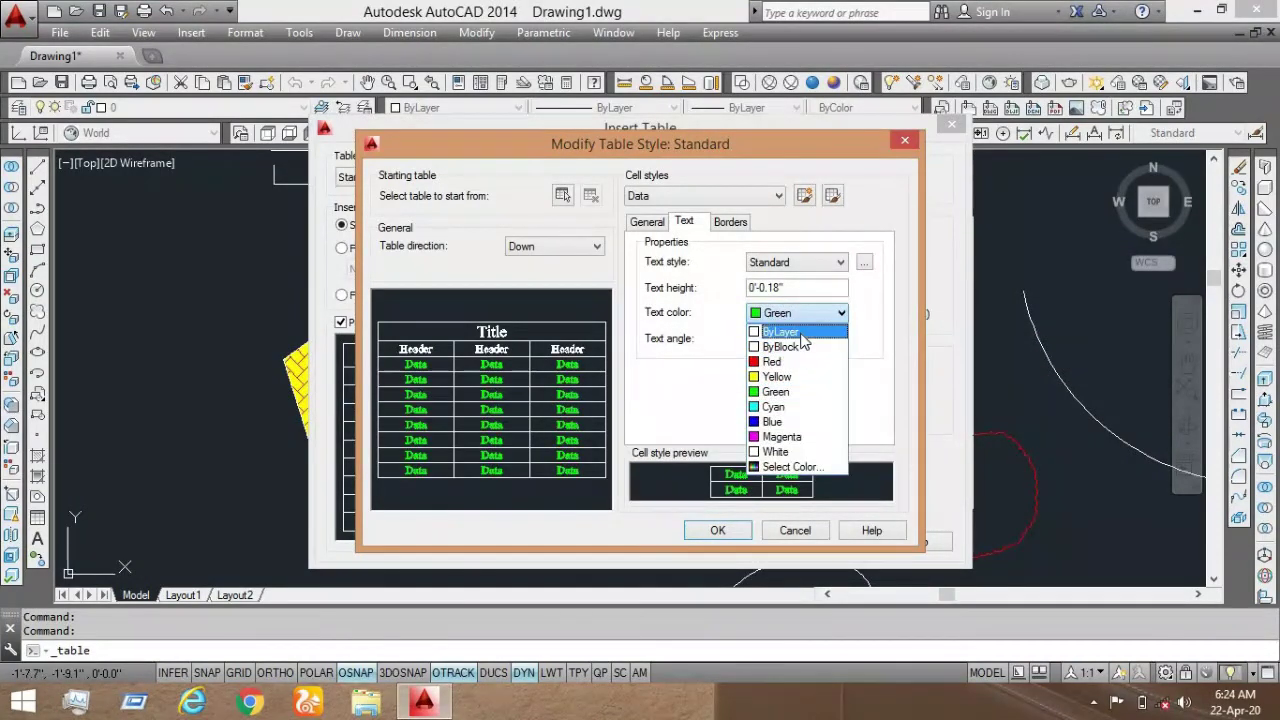
{"action": "left_click", "coordinate": [790, 346]}
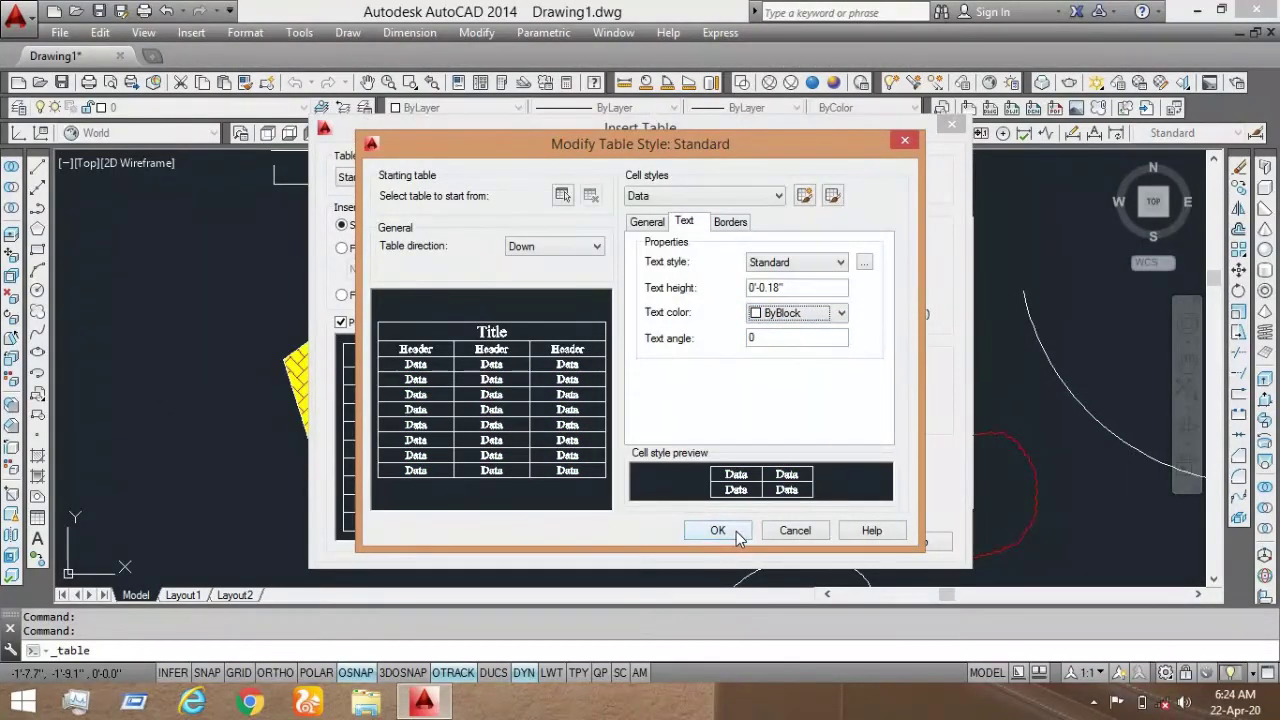
Step: Review the data cells' border properties and save the modified Standard table style
{"action": "left_click", "coordinate": [731, 222]}
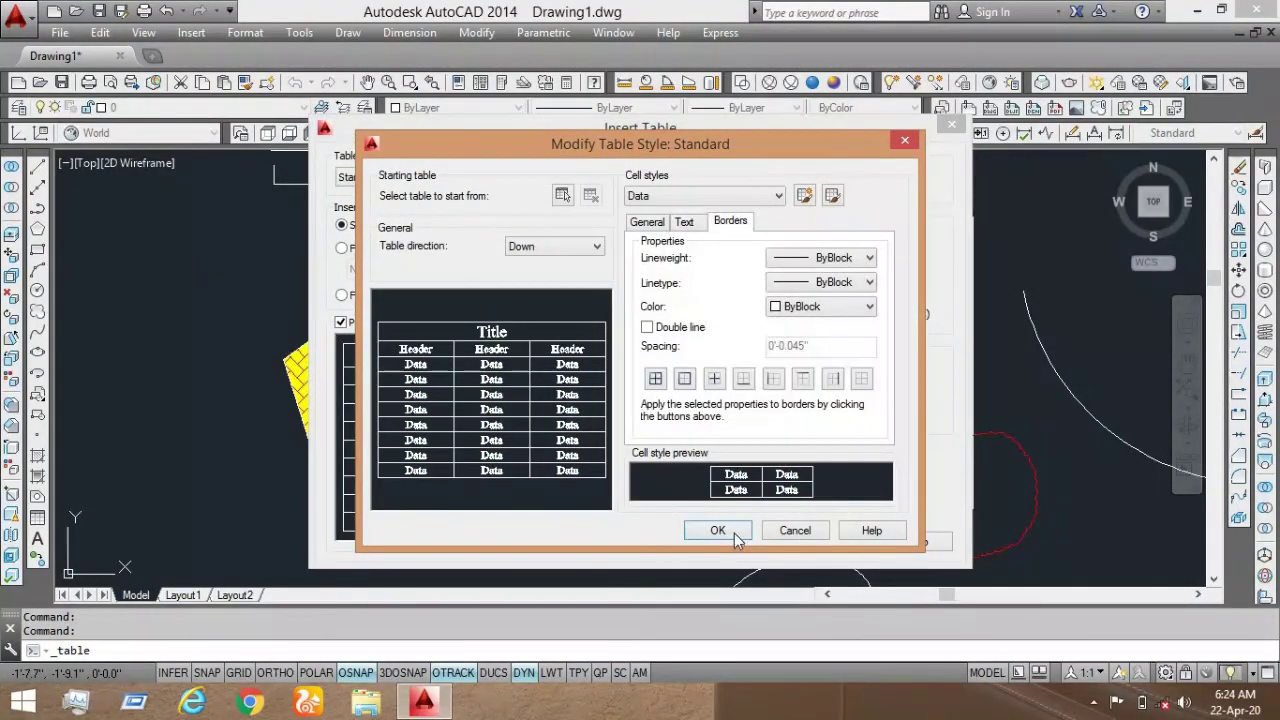
{"action": "left_click", "coordinate": [728, 531]}
{"action": "left_click", "coordinate": [754, 483]}
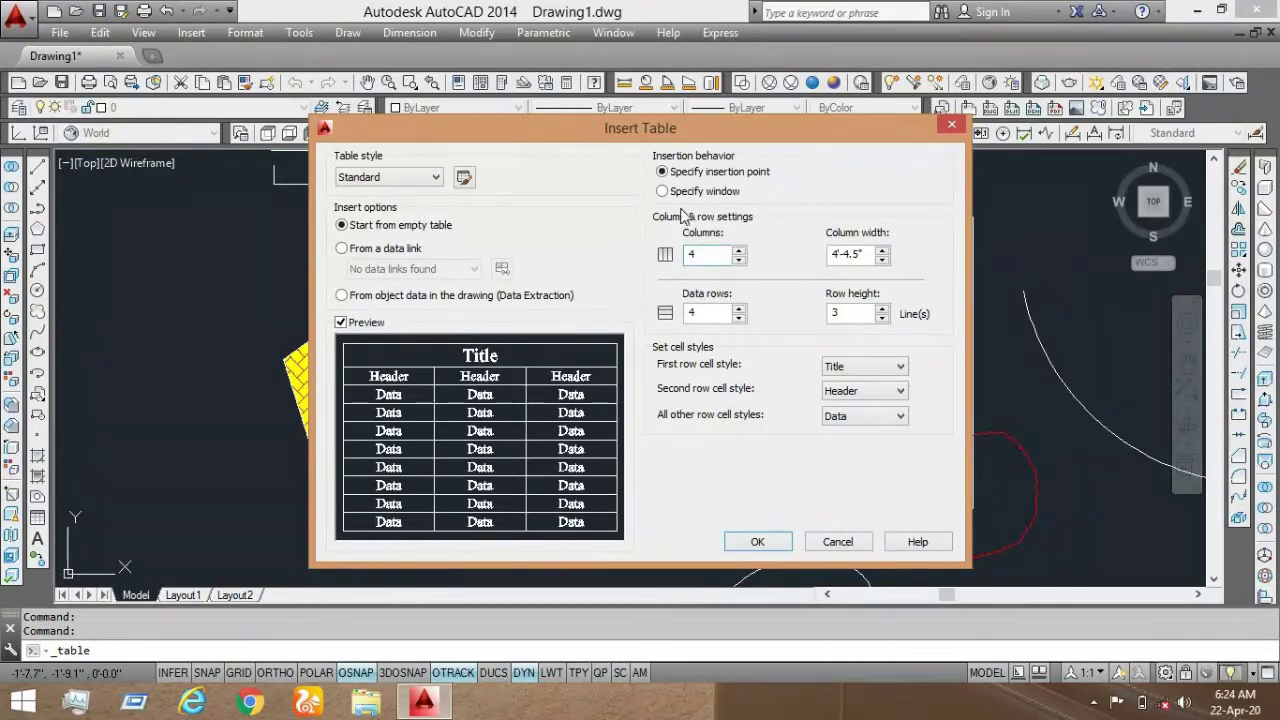
Step: Define an empty table with 4 columns 4'-6.5" wide and 5 data rows with a row height of 1 line
{"action": "left_click", "coordinate": [883, 252]}
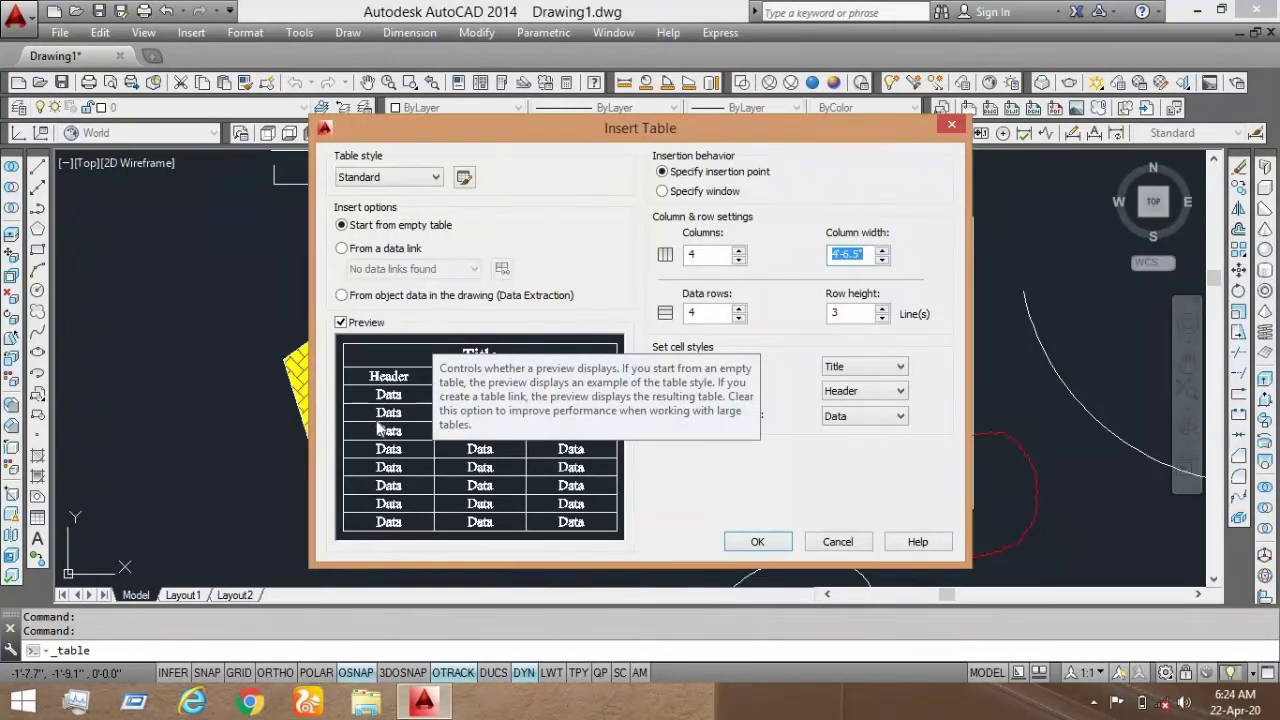
{"action": "left_click", "coordinate": [708, 314]}
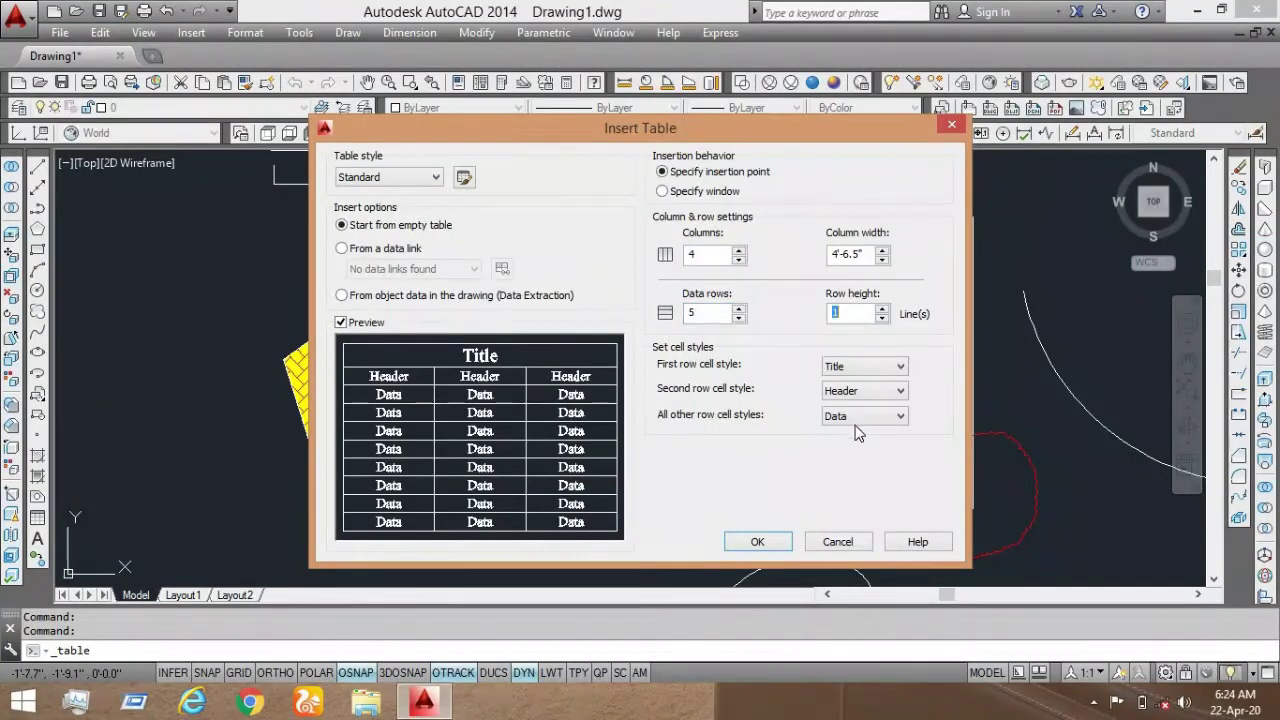
{"action": "left_click", "coordinate": [757, 541]}
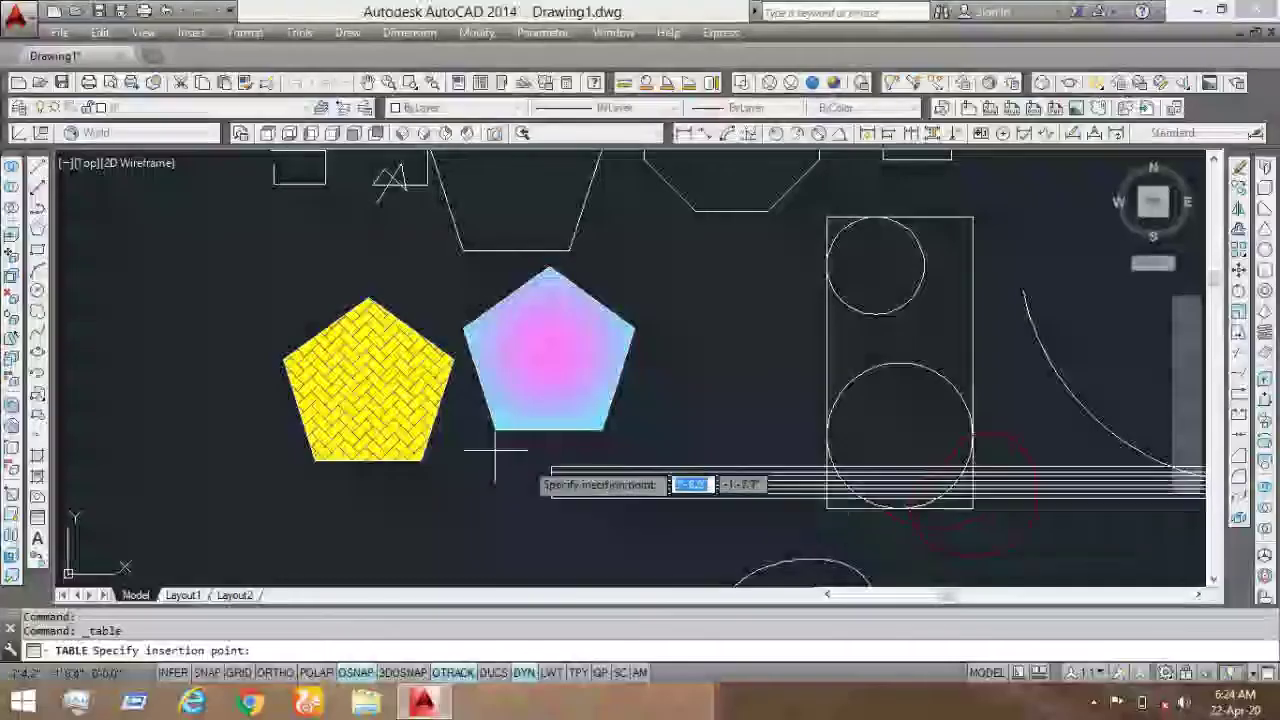
Step: Place the table in the empty area above the sample shapes and leave its cells empty
{"action": "scroll", "coordinate": [336, 390], "scroll_direction": "down", "scroll_amount": 6}
{"action": "scroll", "coordinate": [336, 390], "scroll_direction": "down", "scroll_amount": 2}
{"action": "middle_click_drag", "start_coordinate": [337, 294], "coordinate": [346, 379]}
{"action": "scroll", "coordinate": [346, 379], "scroll_direction": "up", "scroll_amount": 2}
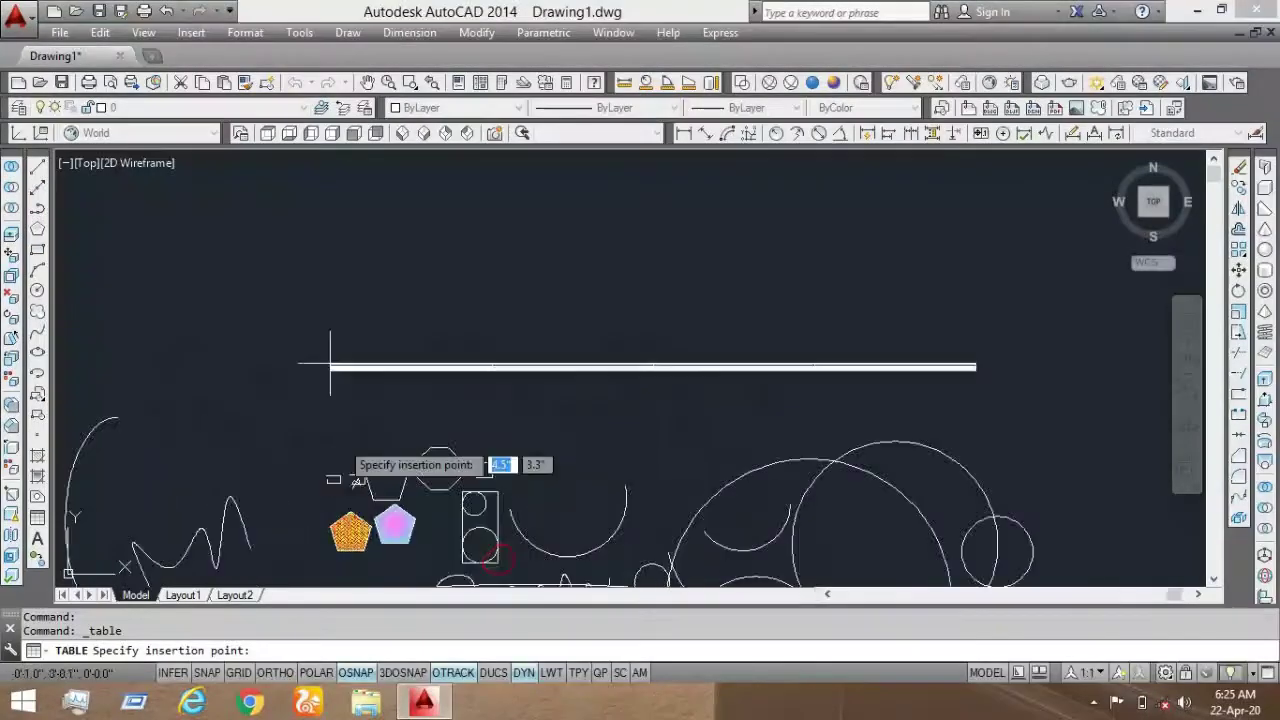
{"action": "left_click", "coordinate": [308, 226]}
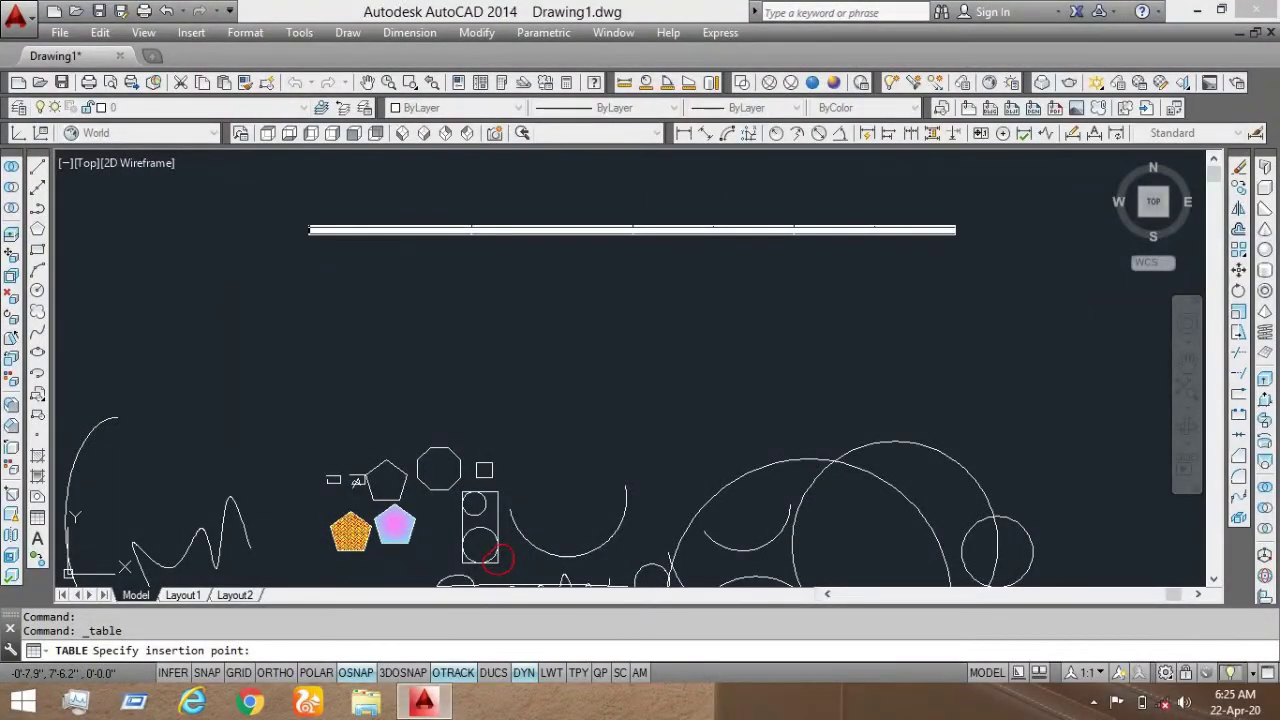
{"action": "left_click", "coordinate": [927, 184]}
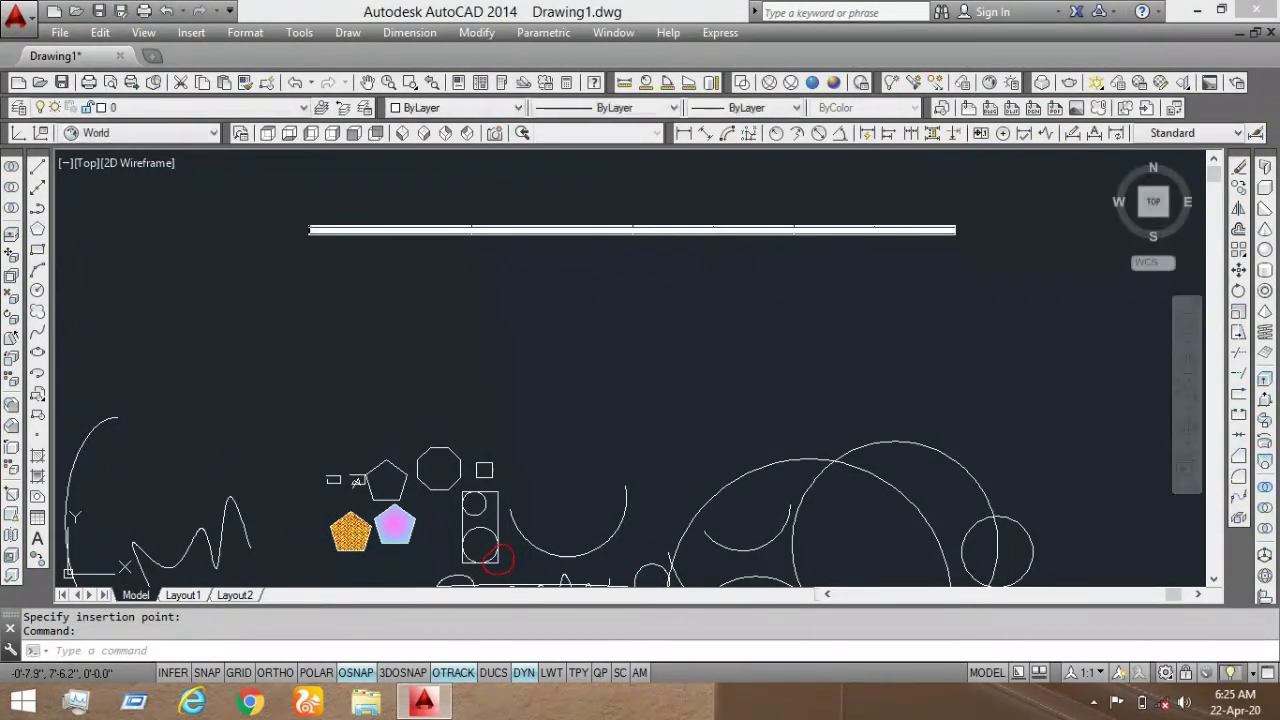
Step: Stretch the table uniformly in width and height from its lower-right corner, down to just above the sample shapes
{"action": "scroll", "coordinate": [737, 350], "scroll_direction": "down", "scroll_amount": 1}
{"action": "middle_click_drag", "start_coordinate": [737, 350], "coordinate": [737, 371]}
{"action": "scroll", "coordinate": [758, 328], "scroll_direction": "up", "scroll_amount": 6}
{"action": "scroll", "coordinate": [650, 499], "scroll_direction": "up", "scroll_amount": 1}
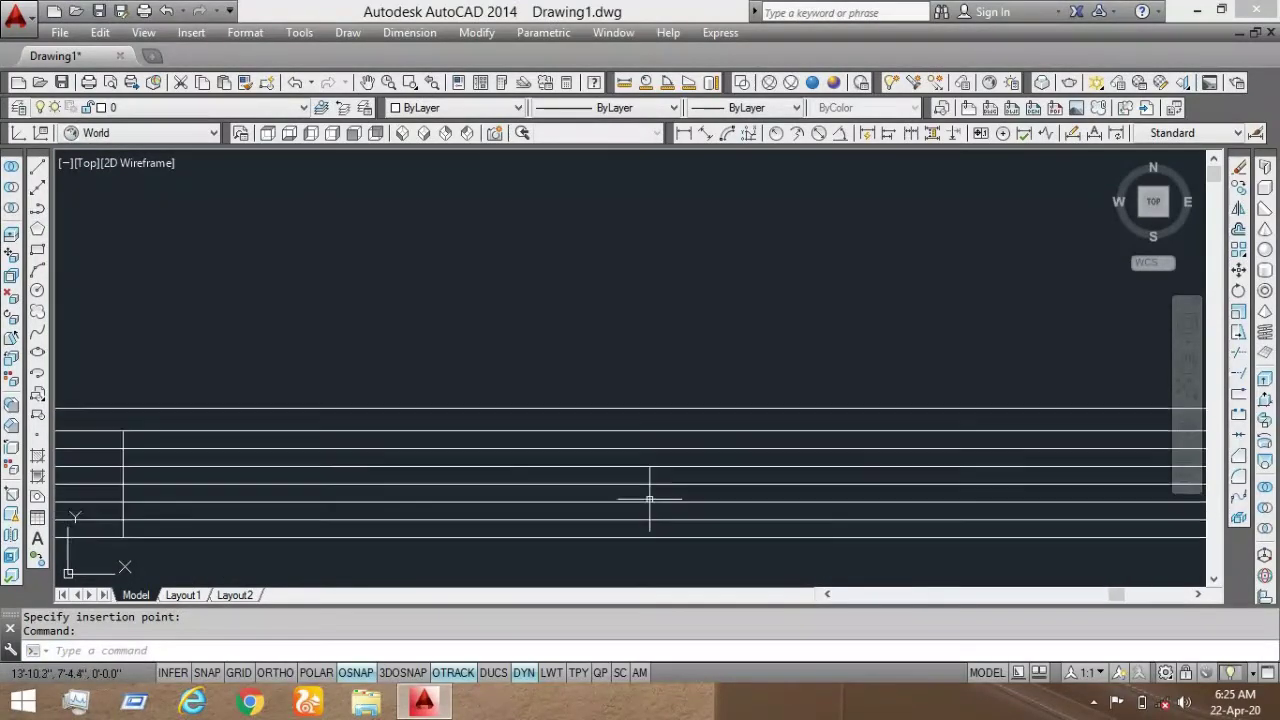
{"action": "scroll", "coordinate": [655, 430], "scroll_direction": "down", "scroll_amount": 5}
{"action": "left_click", "coordinate": [829, 312]}
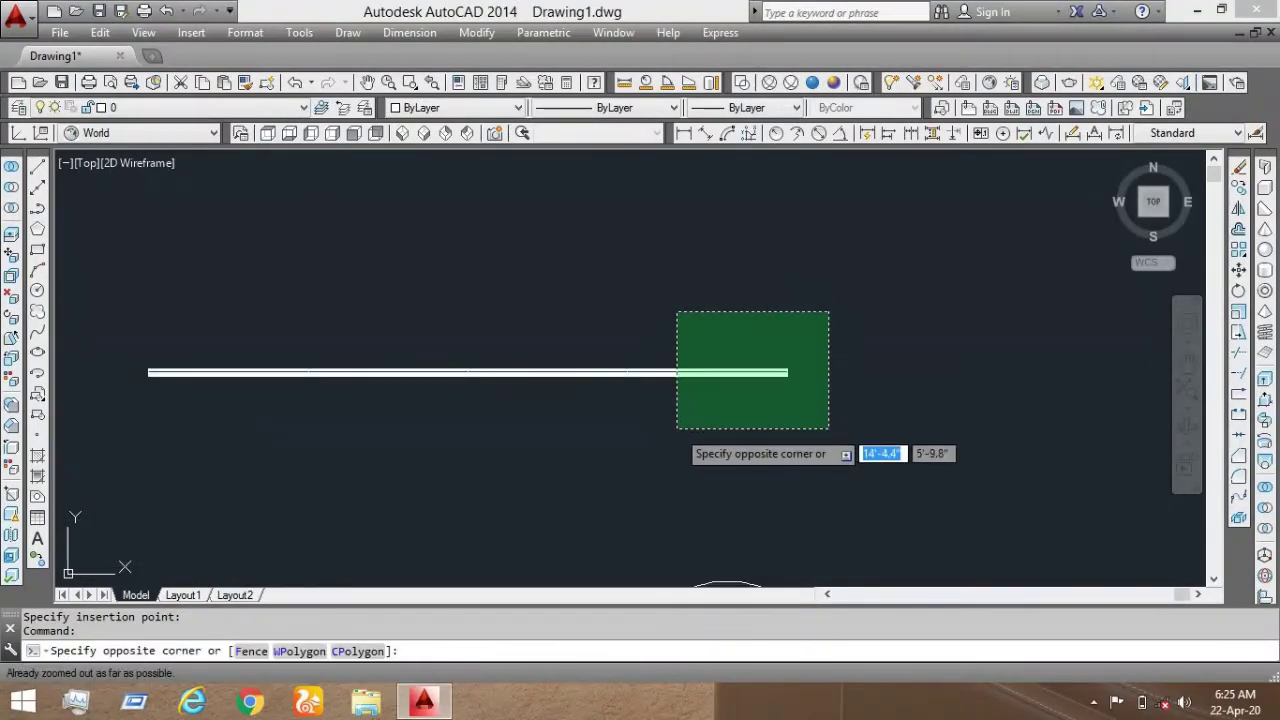
{"action": "left_click", "coordinate": [677, 428]}
{"action": "scroll", "coordinate": [694, 400], "scroll_direction": "up", "scroll_amount": 5}
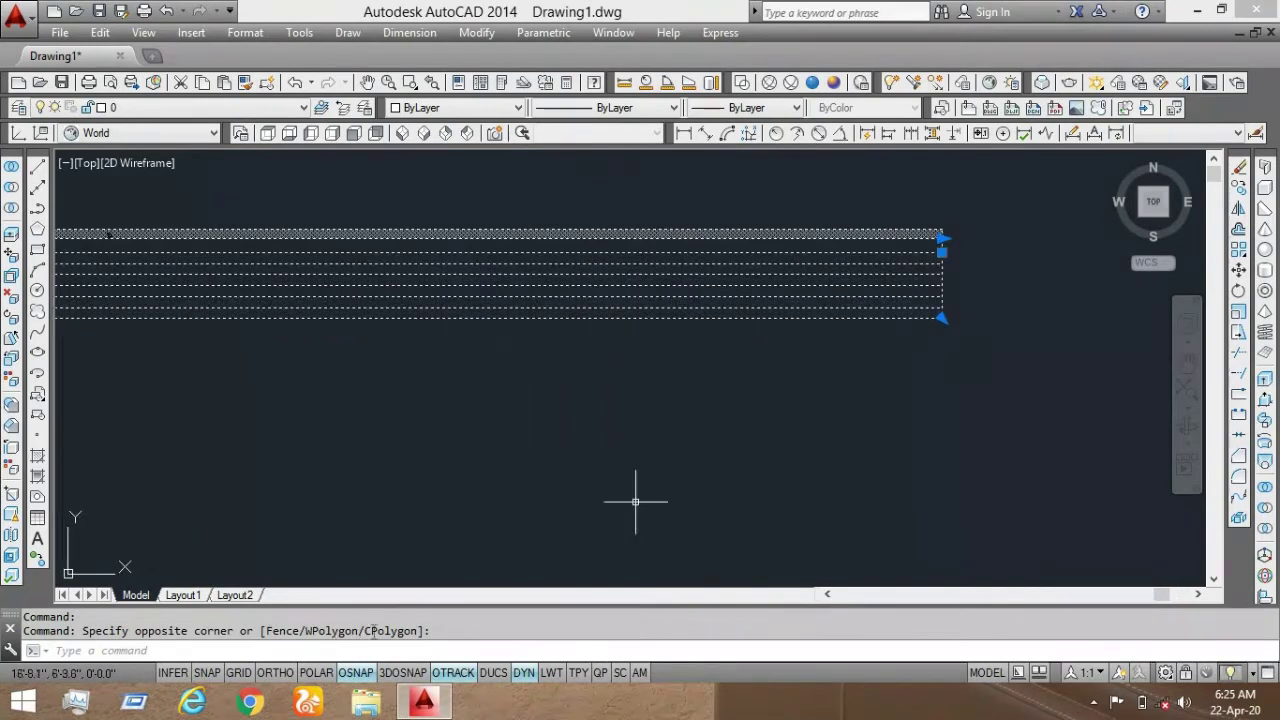
{"action": "left_click", "coordinate": [941, 318]}
{"action": "scroll", "coordinate": [943, 350], "scroll_direction": "down", "scroll_amount": 3}
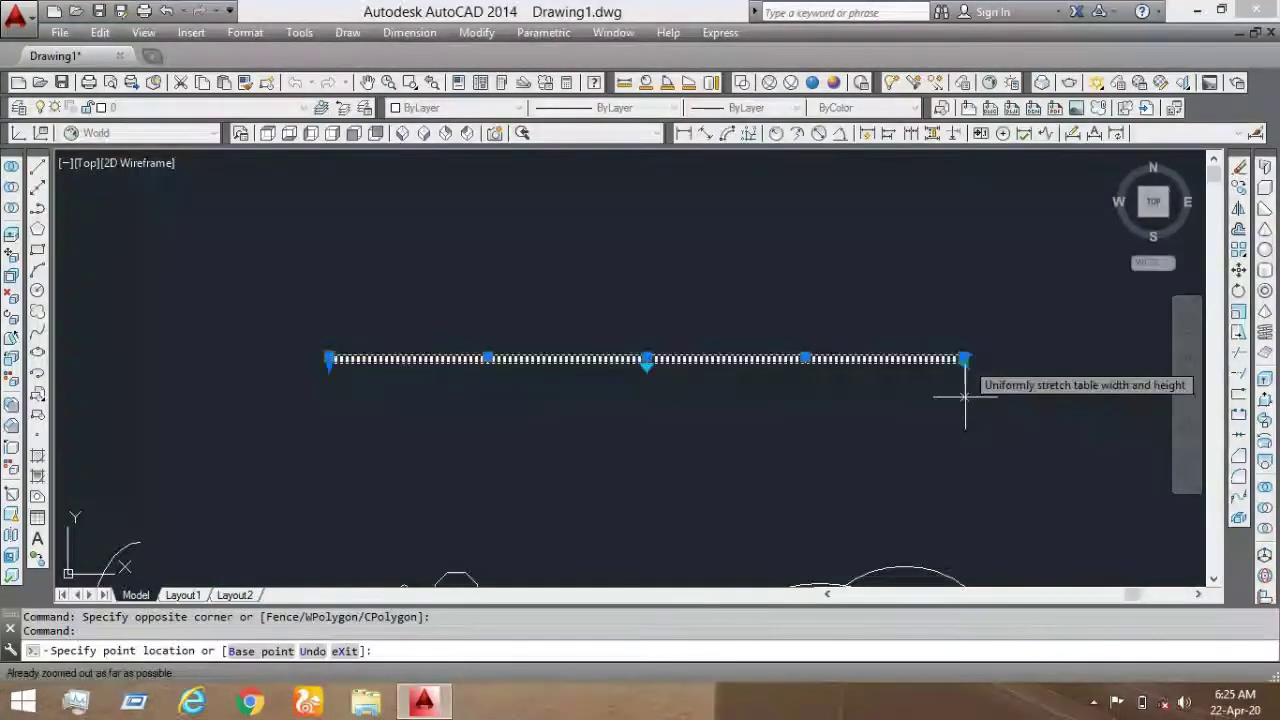
{"action": "middle_click_drag", "start_coordinate": [1005, 460], "coordinate": [943, 350]}
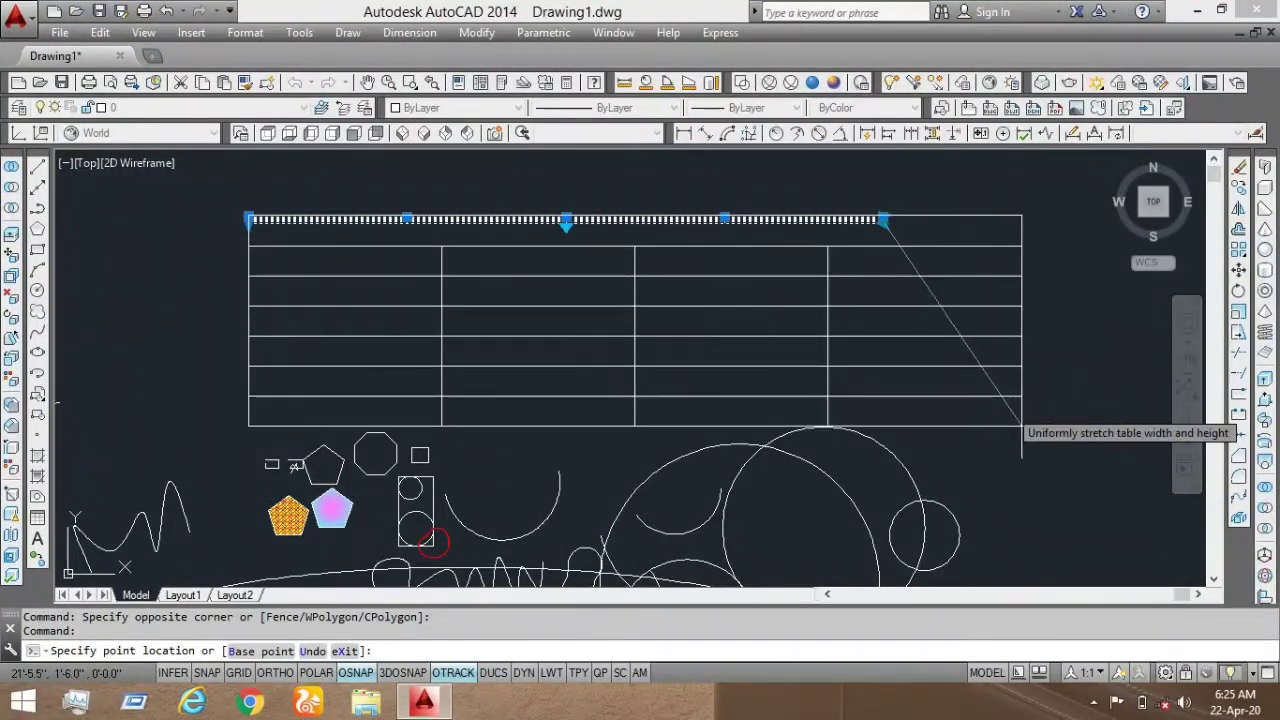
{"action": "left_click", "coordinate": [1012, 403]}
{"action": "scroll", "coordinate": [780, 316], "scroll_direction": "down", "scroll_amount": 1}
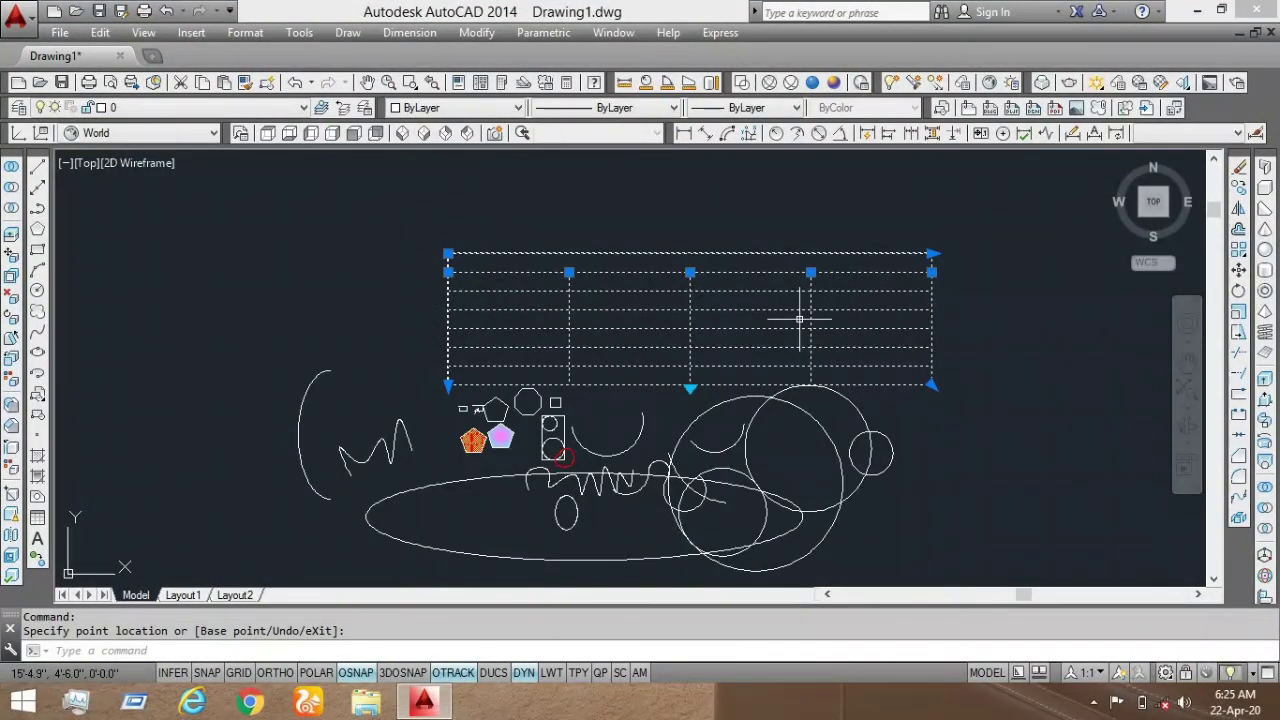
Step: Stretch the table uniformly in height down over the sample shapes and reduce its overall width uniformly
{"action": "key", "text": "Escape"}
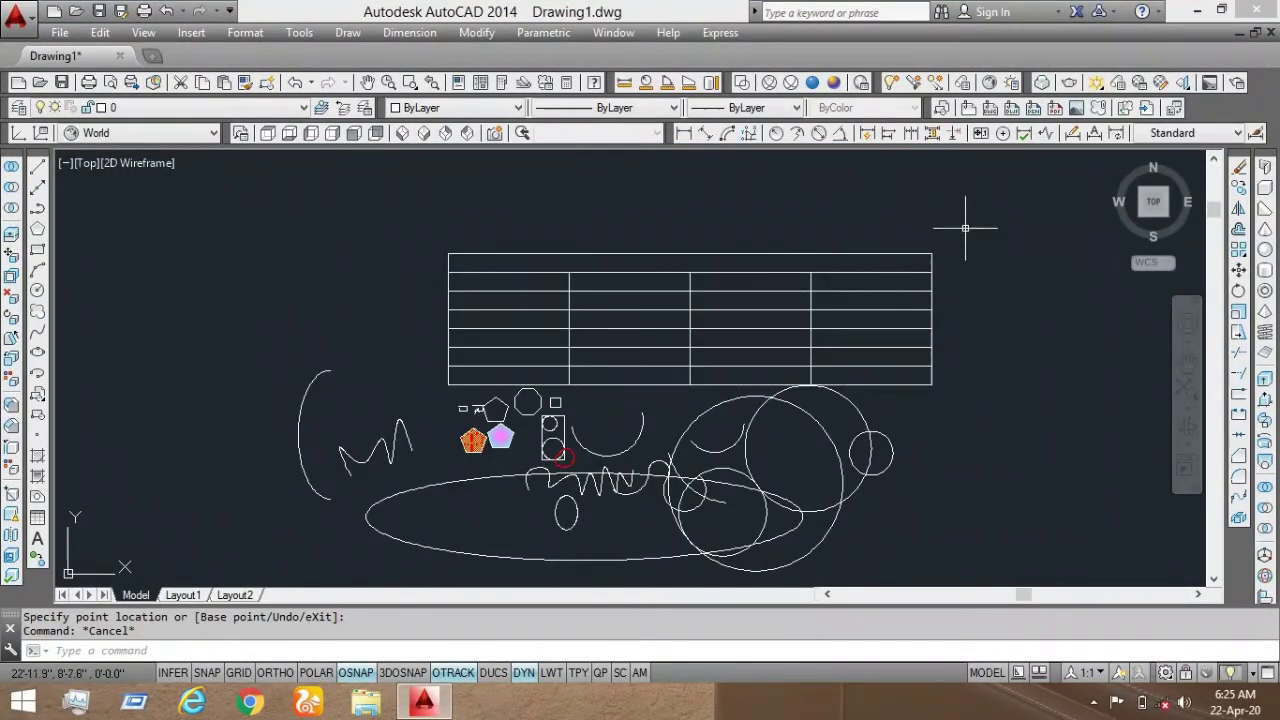
{"action": "left_click", "coordinate": [971, 220]}
{"action": "left_click", "coordinate": [931, 372]}
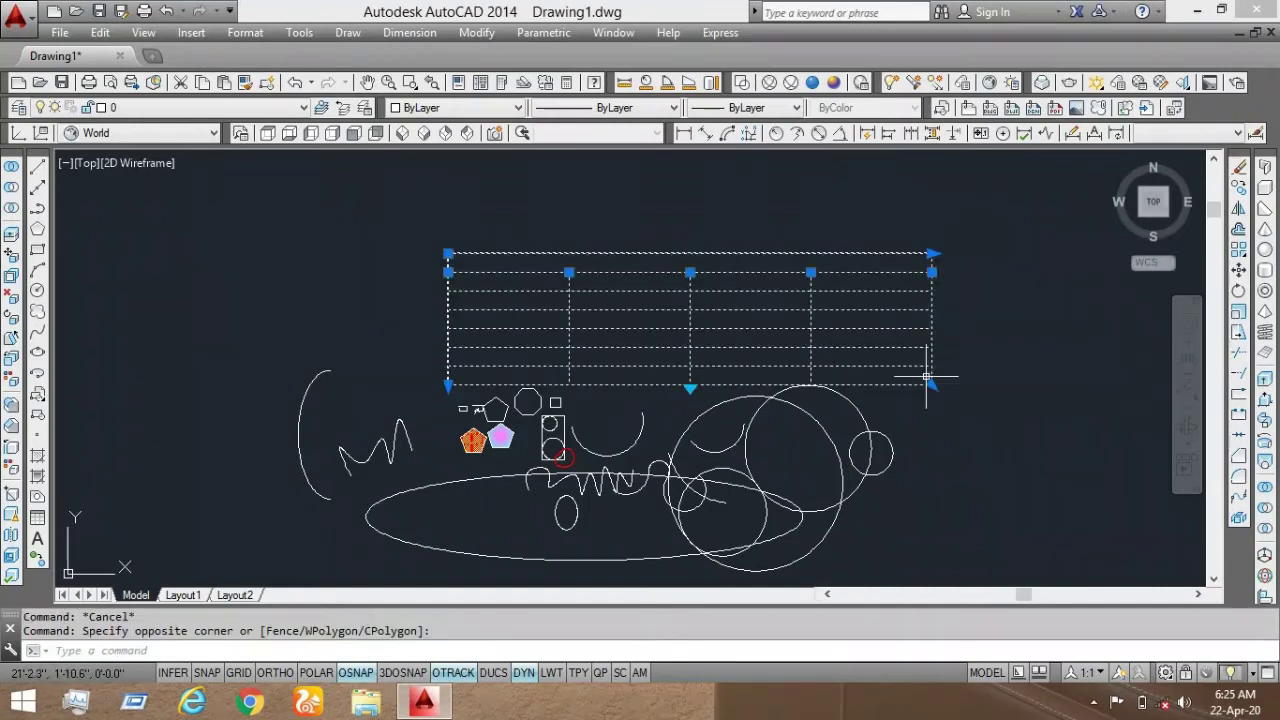
{"action": "left_click", "coordinate": [448, 385]}
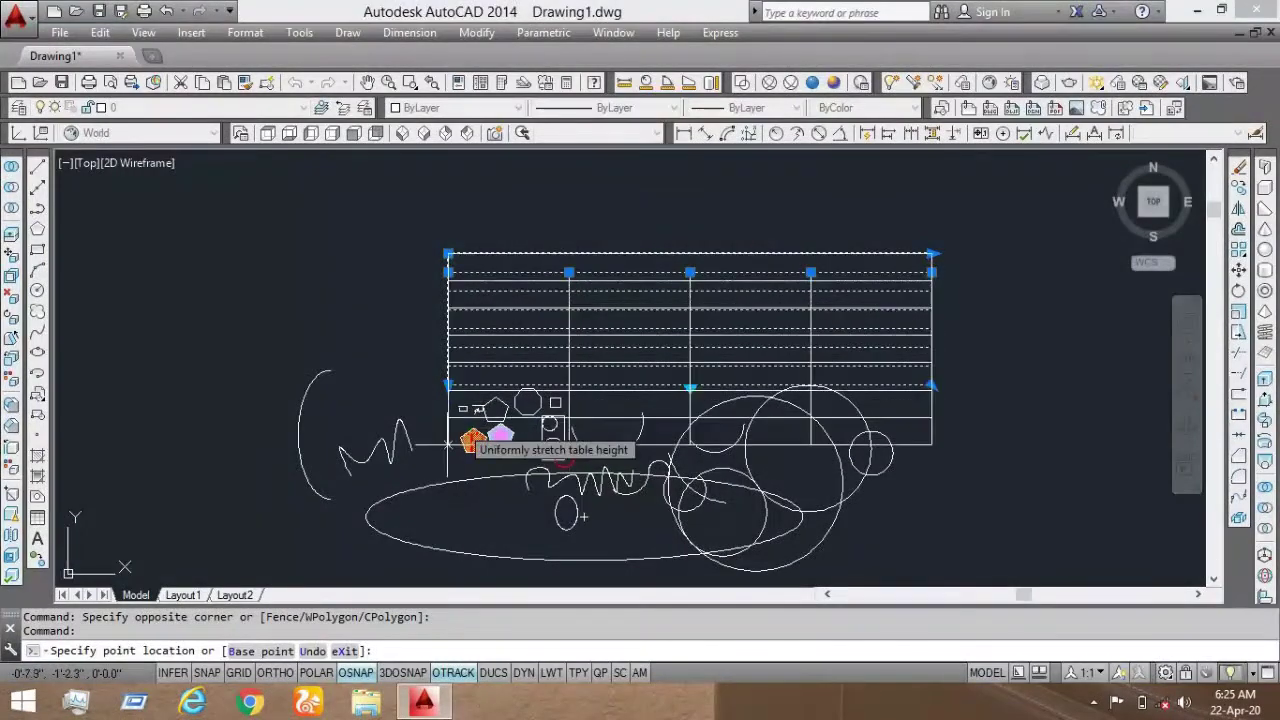
{"action": "left_click", "coordinate": [448, 510]}
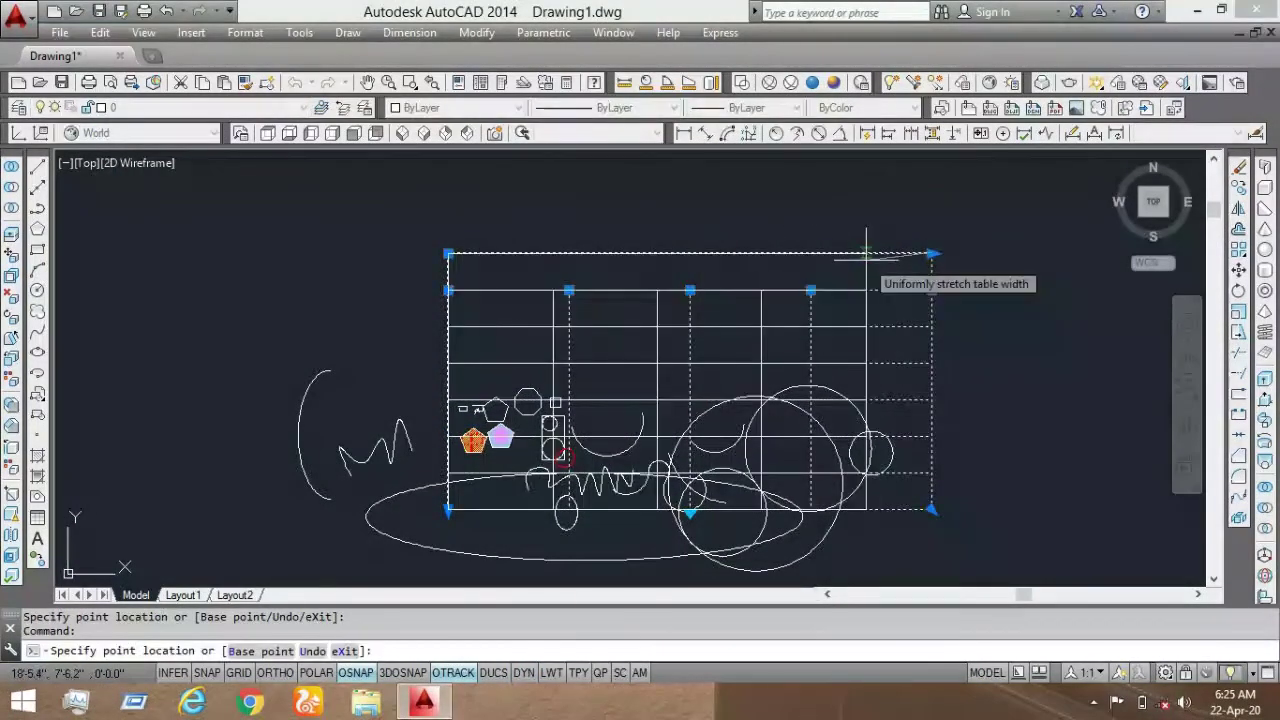
{"action": "middle_click_drag", "start_coordinate": [757, 320], "coordinate": [739, 260]}
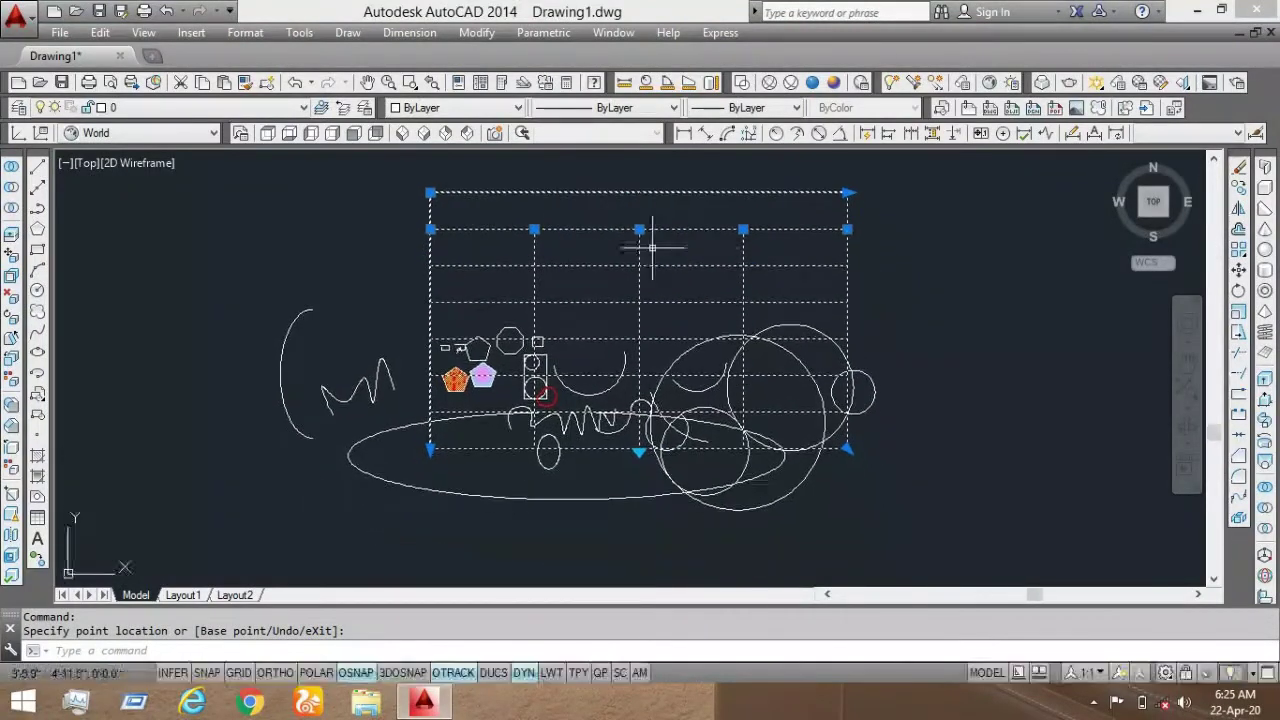
Step: Widen the table's first column by moving its boundary with the second column towards the third column
{"action": "left_click", "coordinate": [535, 229]}
{"action": "left_click", "coordinate": [607, 229]}
{"action": "left_click", "coordinate": [709, 234]}
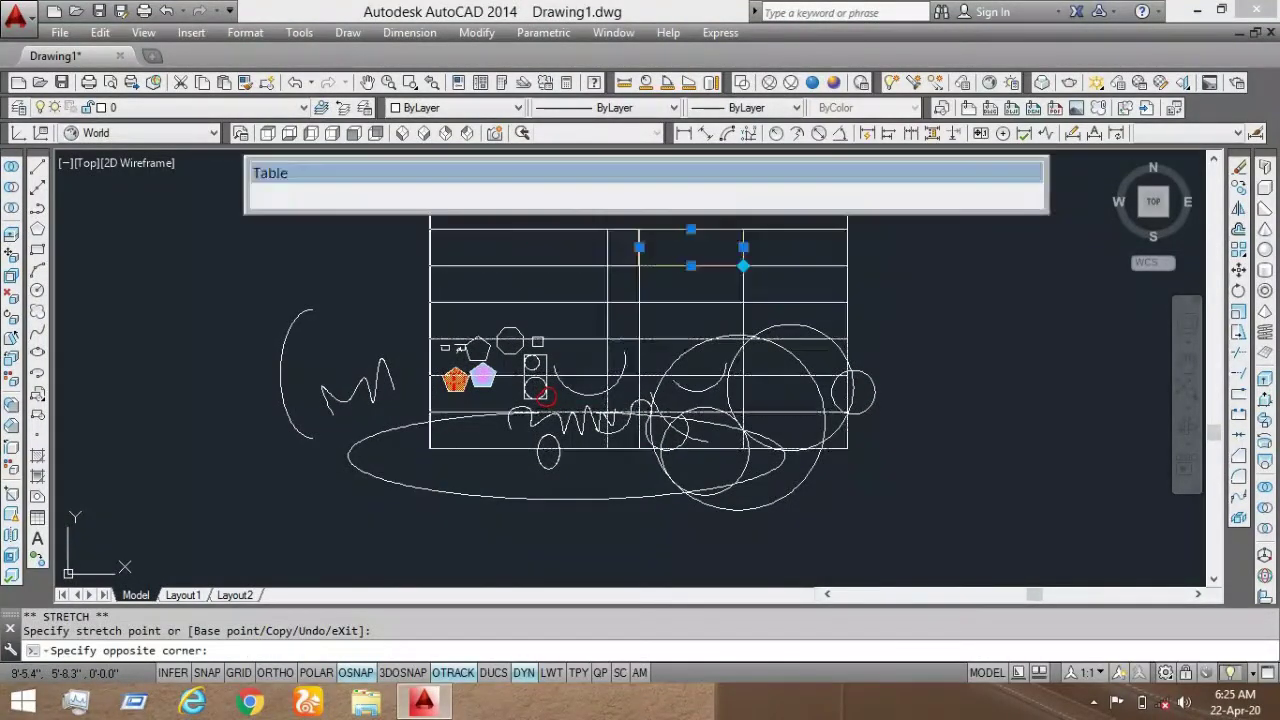
Step: Stretch the table uniformly in width and height from its lower-right corner, past the sample circles
{"action": "left_click", "coordinate": [907, 310]}
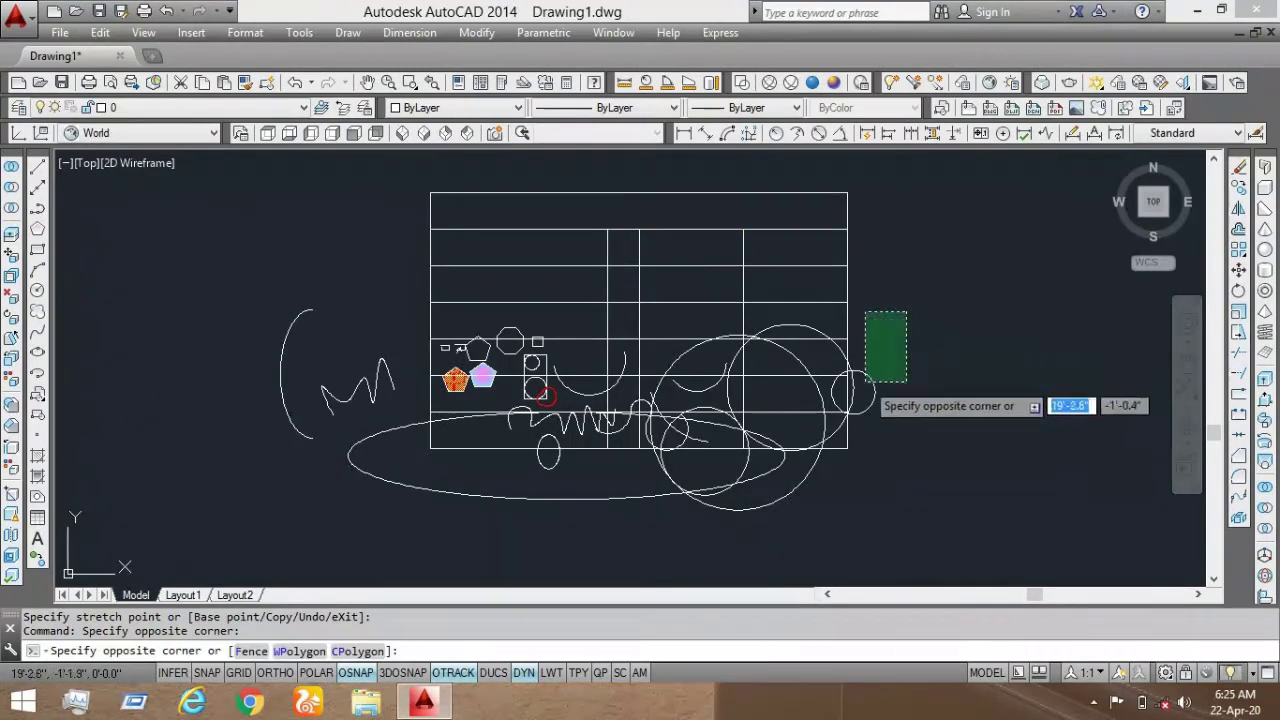
{"action": "left_click", "coordinate": [836, 378]}
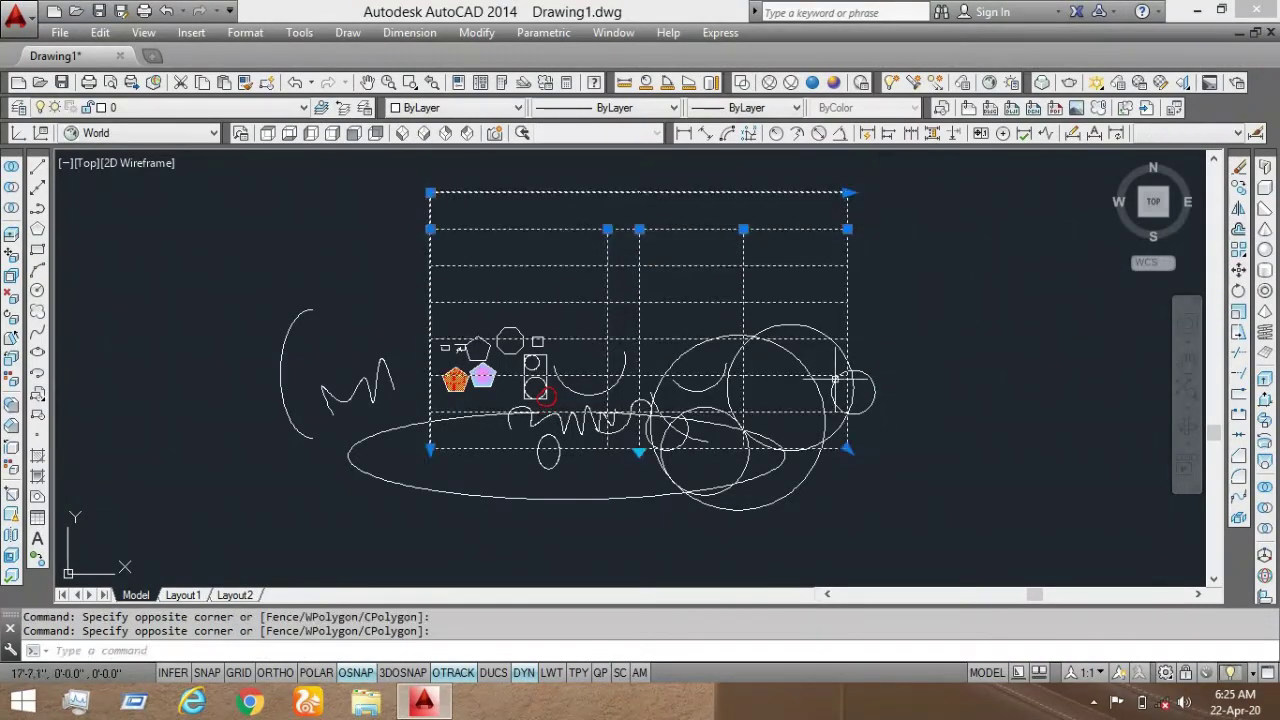
{"action": "left_click", "coordinate": [847, 448]}
{"action": "middle_click_drag", "start_coordinate": [945, 530], "coordinate": [914, 489]}
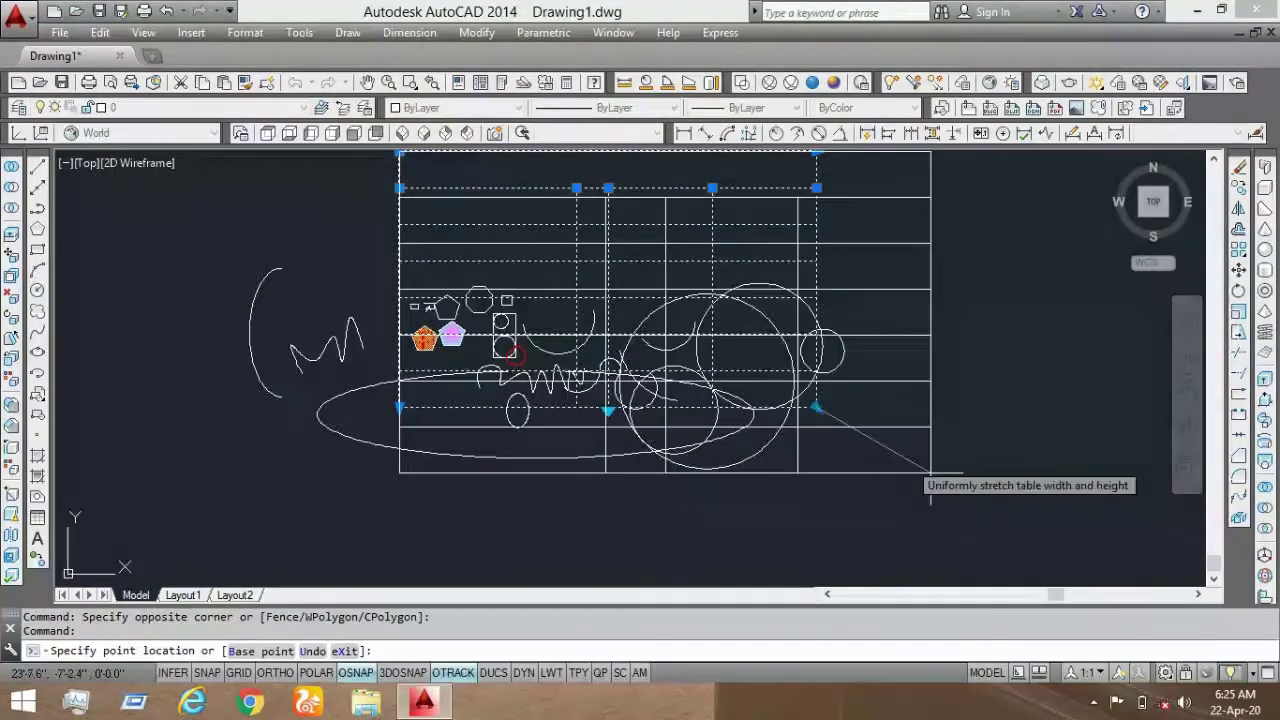
{"action": "left_click", "coordinate": [942, 499]}
{"action": "middle_click_drag", "start_coordinate": [815, 334], "coordinate": [816, 395]}
{"action": "middle_click_drag", "start_coordinate": [797, 463], "coordinate": [796, 354]}
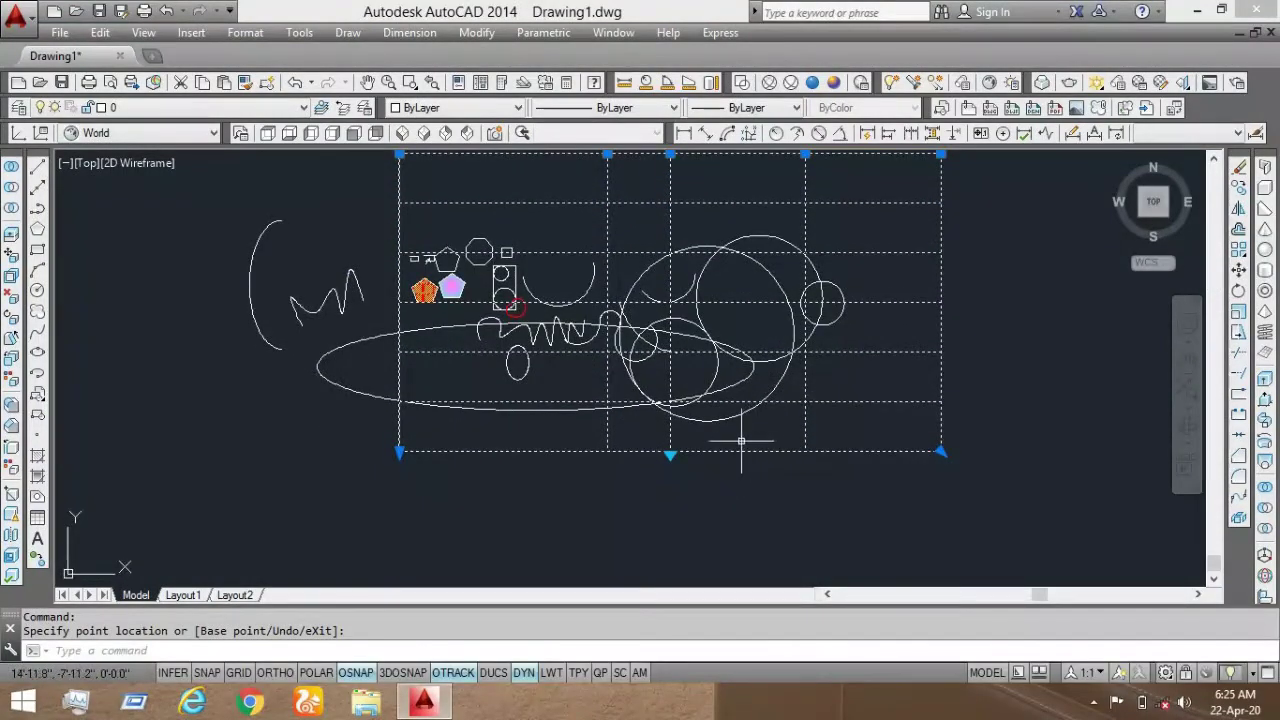
Step: Break the table just above its last row so that row continues in a separate part beside it
{"action": "left_click", "coordinate": [669, 457]}
{"action": "left_click", "coordinate": [671, 441]}
{"action": "left_click", "coordinate": [670, 454]}
{"action": "left_click", "coordinate": [670, 426]}
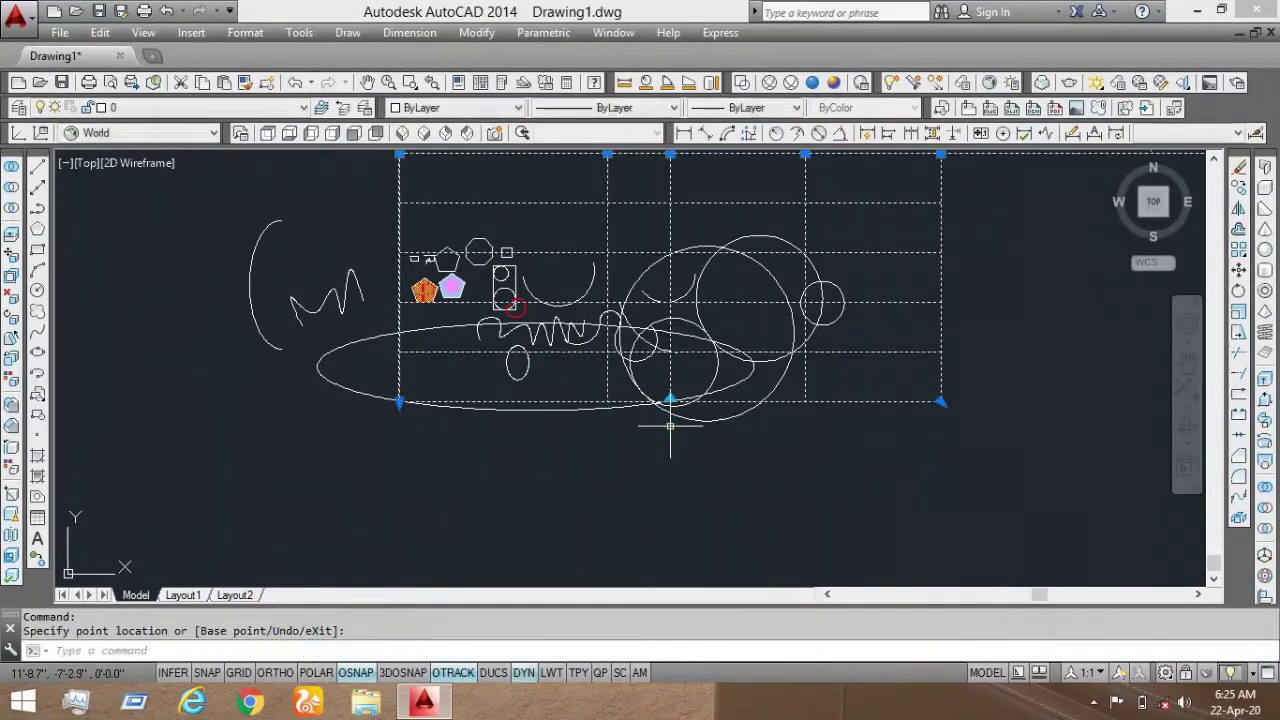
{"action": "scroll", "coordinate": [687, 446], "scroll_direction": "down", "scroll_amount": 1}
{"action": "middle_click_drag", "start_coordinate": [687, 446], "coordinate": [686, 470]}
{"action": "scroll", "coordinate": [683, 405], "scroll_direction": "down", "scroll_amount": 1}
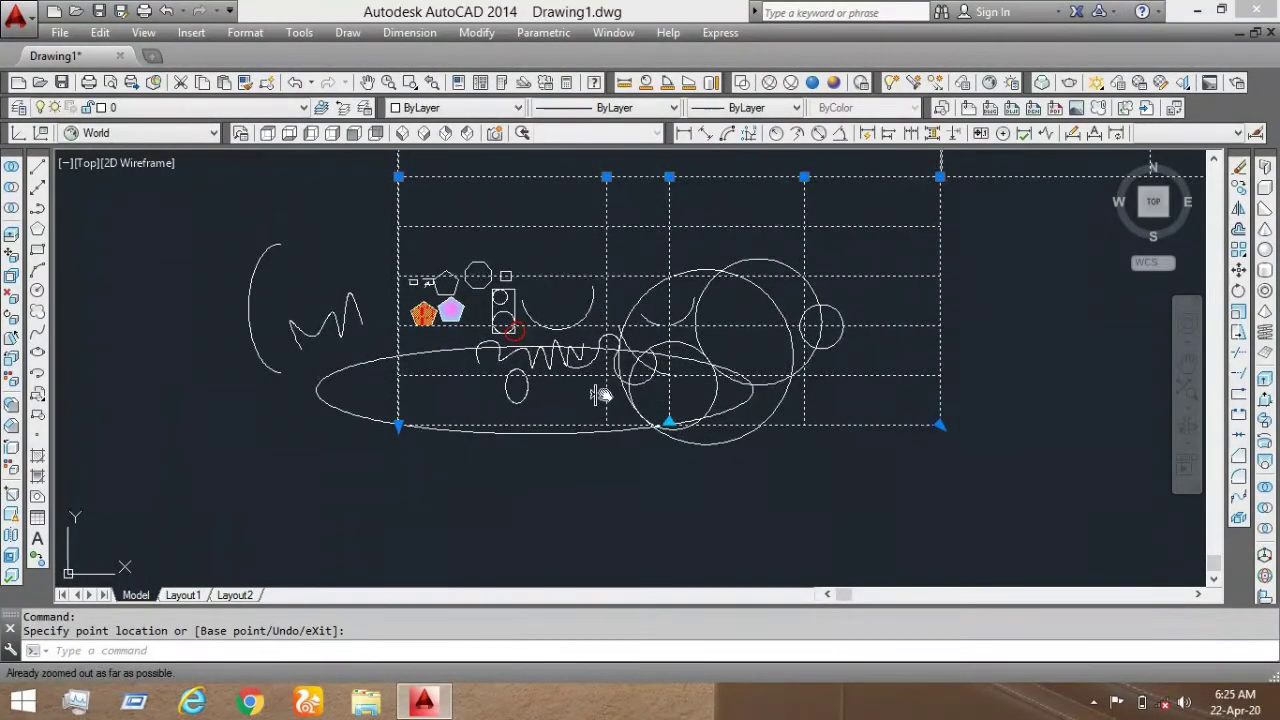
{"action": "middle_click_drag", "start_coordinate": [600, 395], "coordinate": [506, 401]}
{"action": "scroll", "coordinate": [826, 230], "scroll_direction": "up", "scroll_amount": 2}
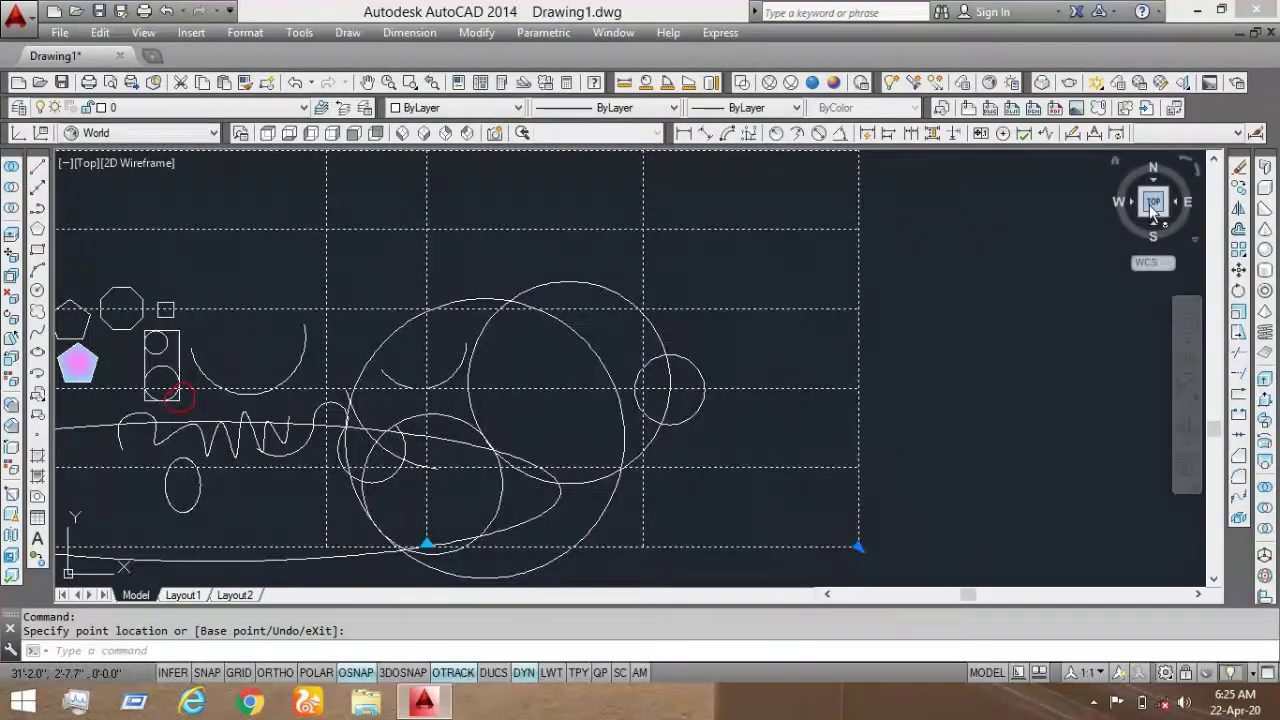
{"action": "left_click", "coordinate": [1152, 206]}
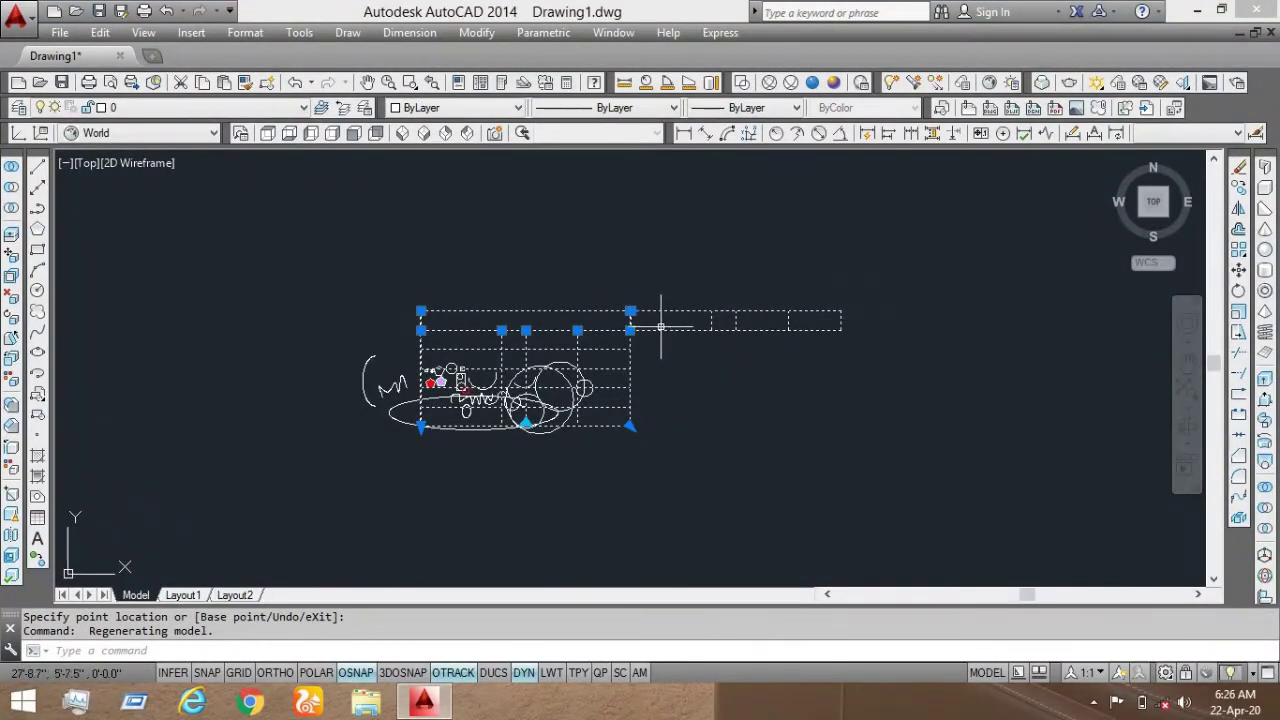
{"action": "scroll", "coordinate": [645, 360], "scroll_direction": "up", "scroll_amount": 2}
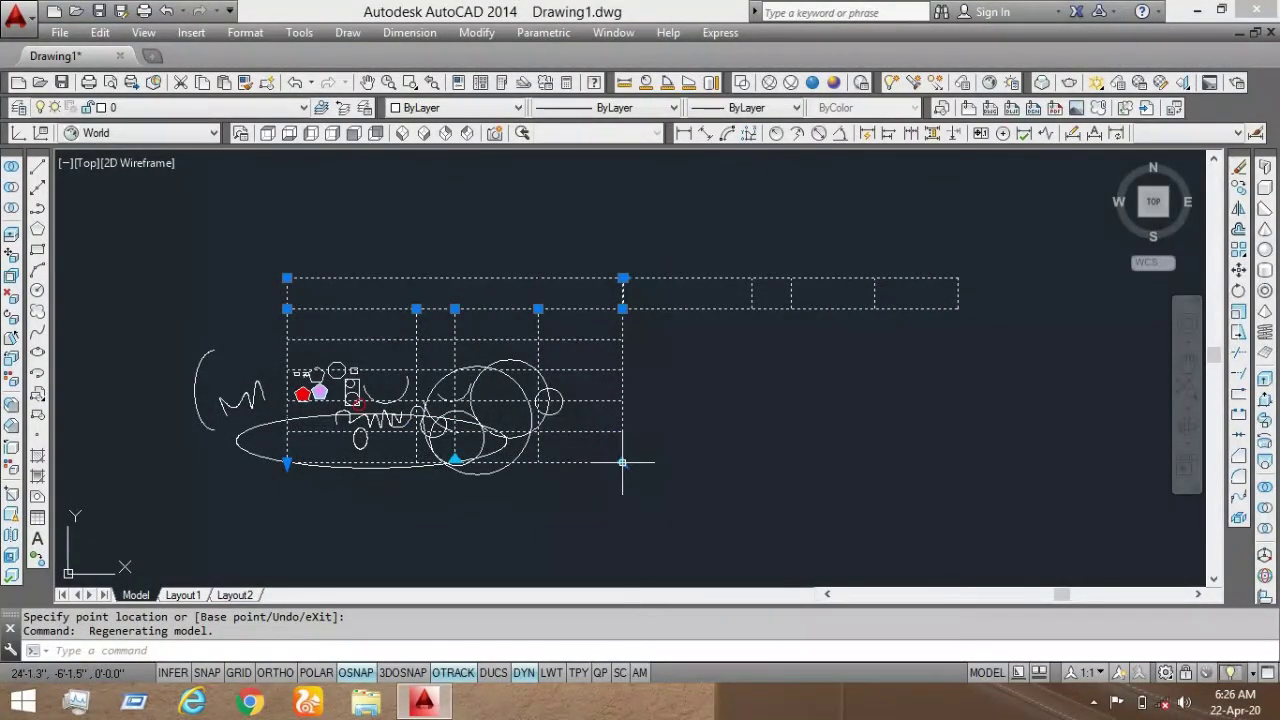
Step: Stretch the broken table wider from its lower-right corner and adjust its uniform height from the lower-left corner
{"action": "left_click", "coordinate": [622, 462]}
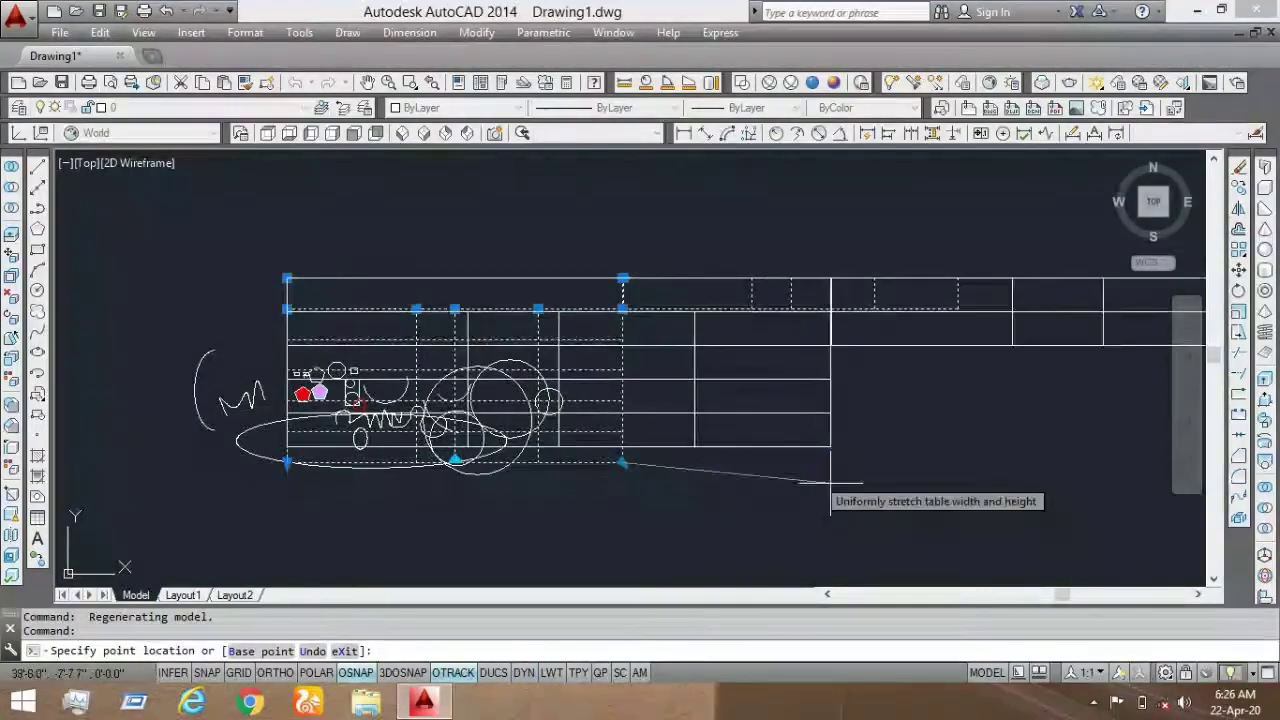
{"action": "left_click", "coordinate": [830, 483]}
{"action": "middle_click_drag", "start_coordinate": [618, 444], "coordinate": [647, 336]}
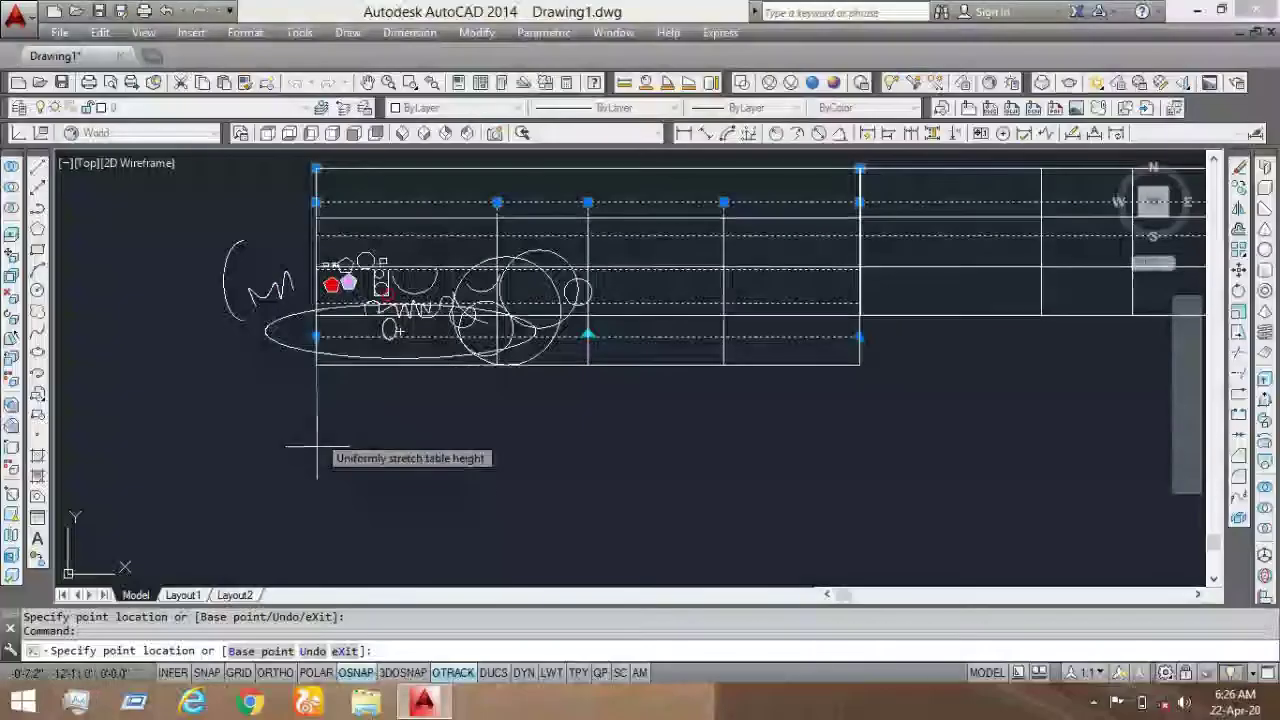
{"action": "scroll", "coordinate": [316, 457], "scroll_direction": "down", "scroll_amount": 2}
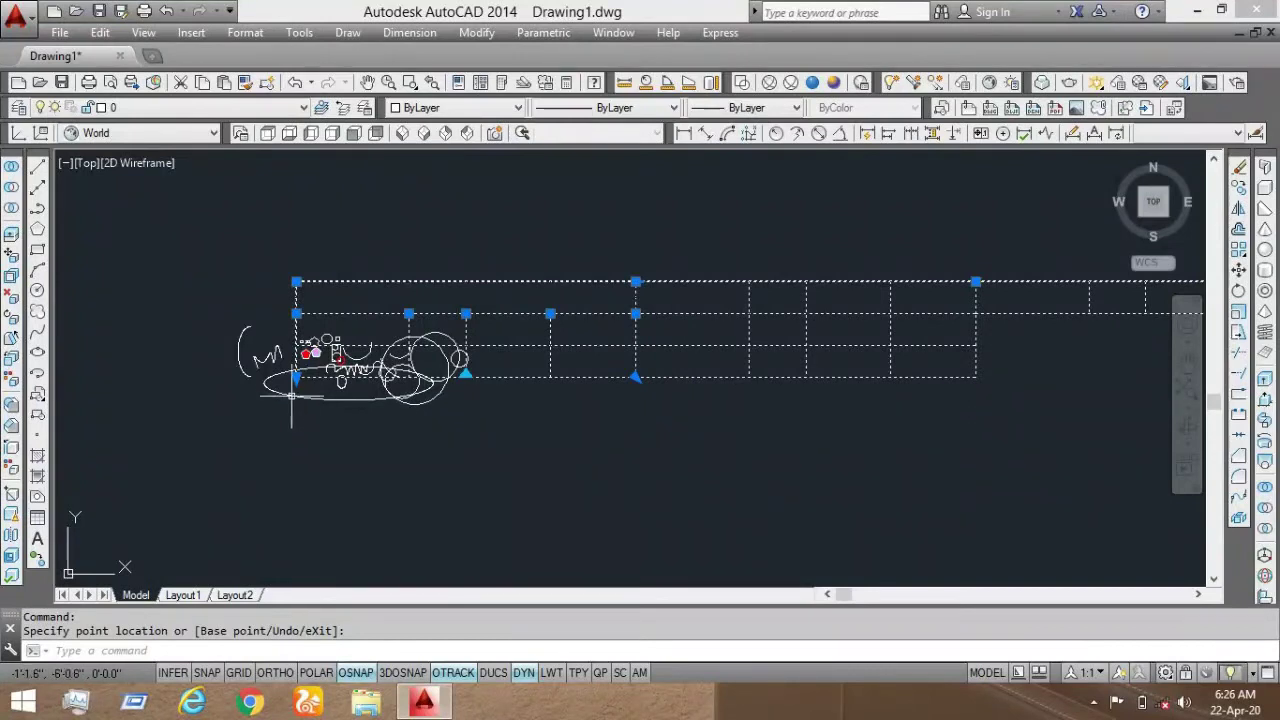
{"action": "left_click", "coordinate": [305, 358]}
{"action": "scroll", "coordinate": [305, 358], "scroll_direction": "up", "scroll_amount": 5}
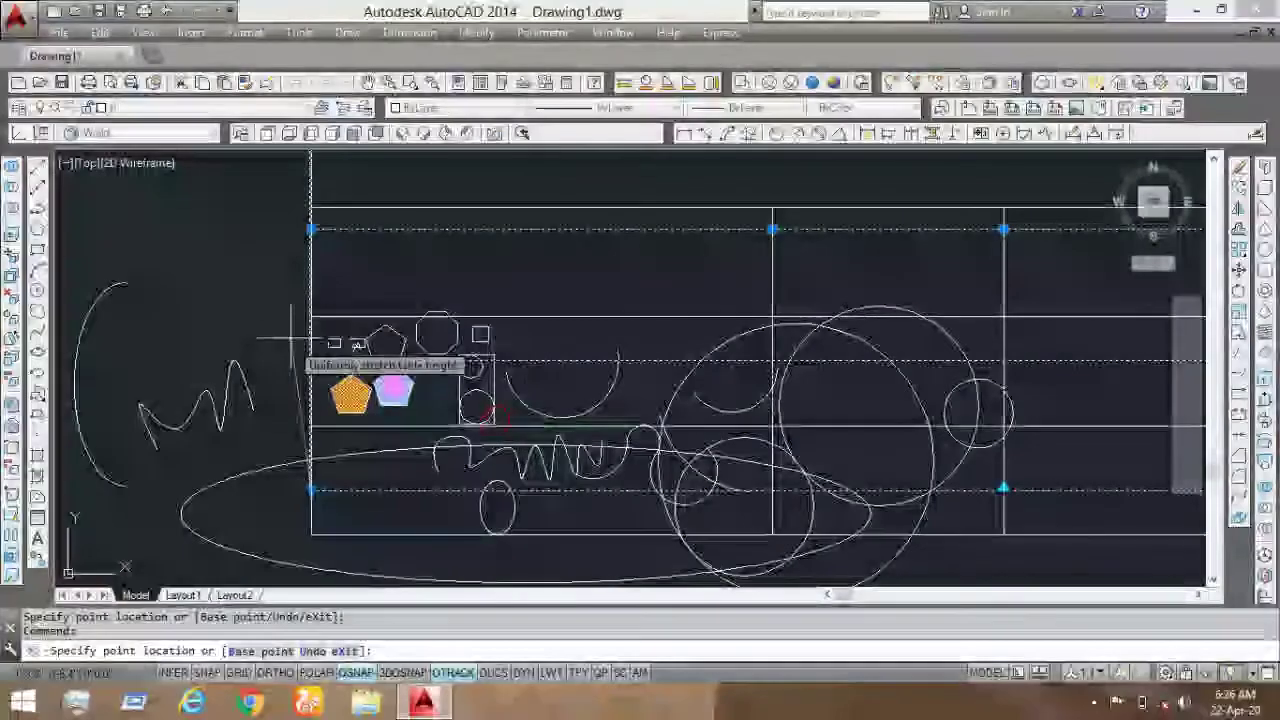
{"action": "scroll", "coordinate": [677, 414], "scroll_direction": "down", "scroll_amount": 5}
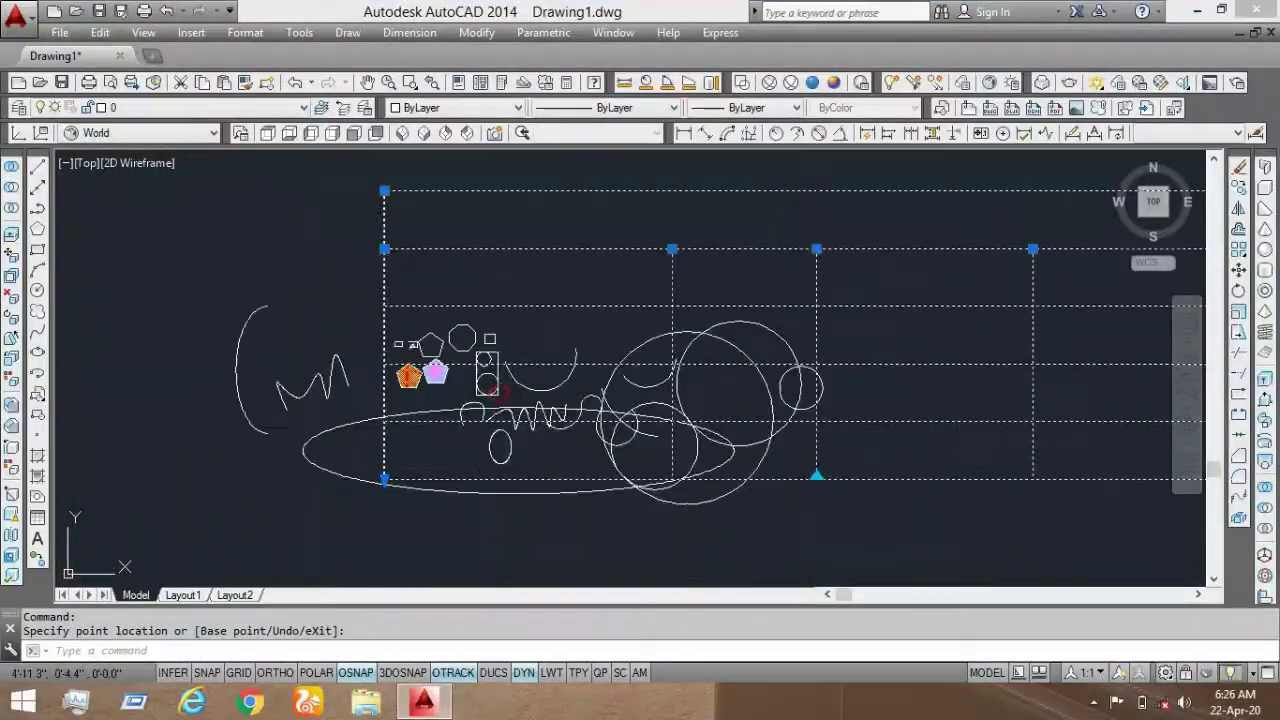
Step: Extend the table's break height so that all rows rejoin in a single table
{"action": "scroll", "coordinate": [560, 371], "scroll_direction": "up", "scroll_amount": 4}
{"action": "scroll", "coordinate": [567, 380], "scroll_direction": "up", "scroll_amount": 2}
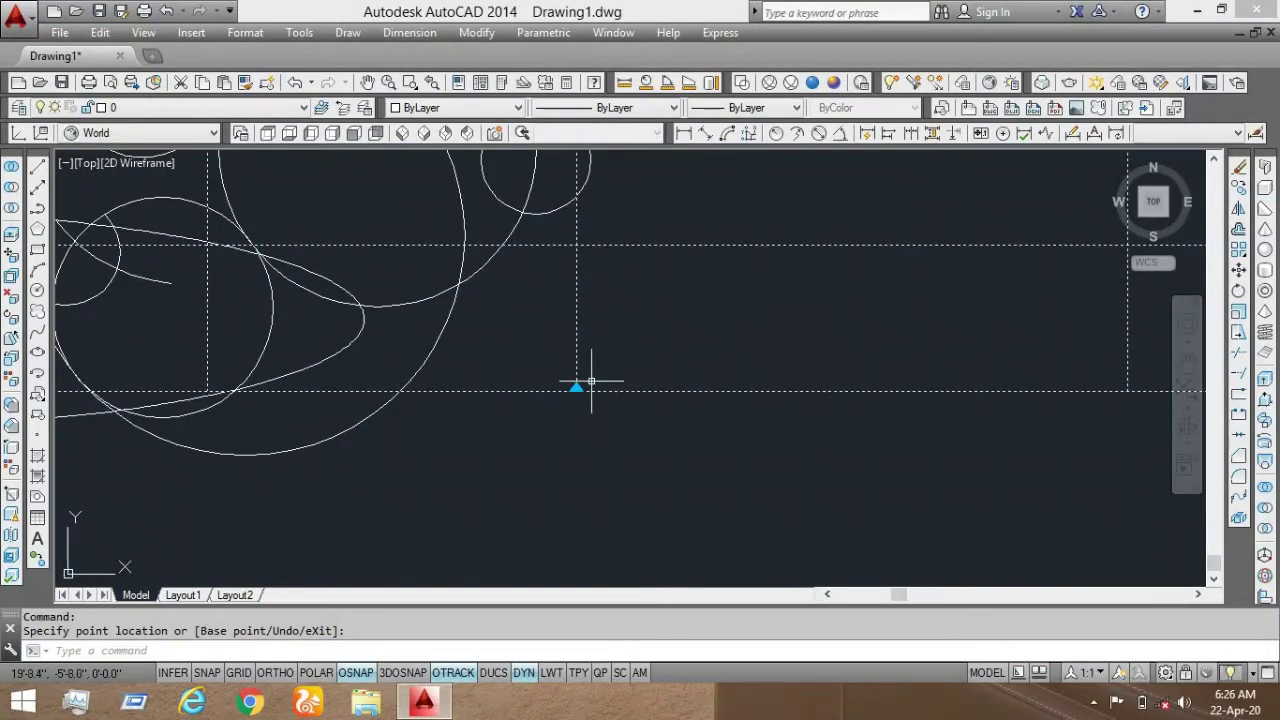
{"action": "scroll", "coordinate": [586, 375], "scroll_direction": "down", "scroll_amount": 7}
{"action": "scroll", "coordinate": [575, 433], "scroll_direction": "up", "scroll_amount": 4}
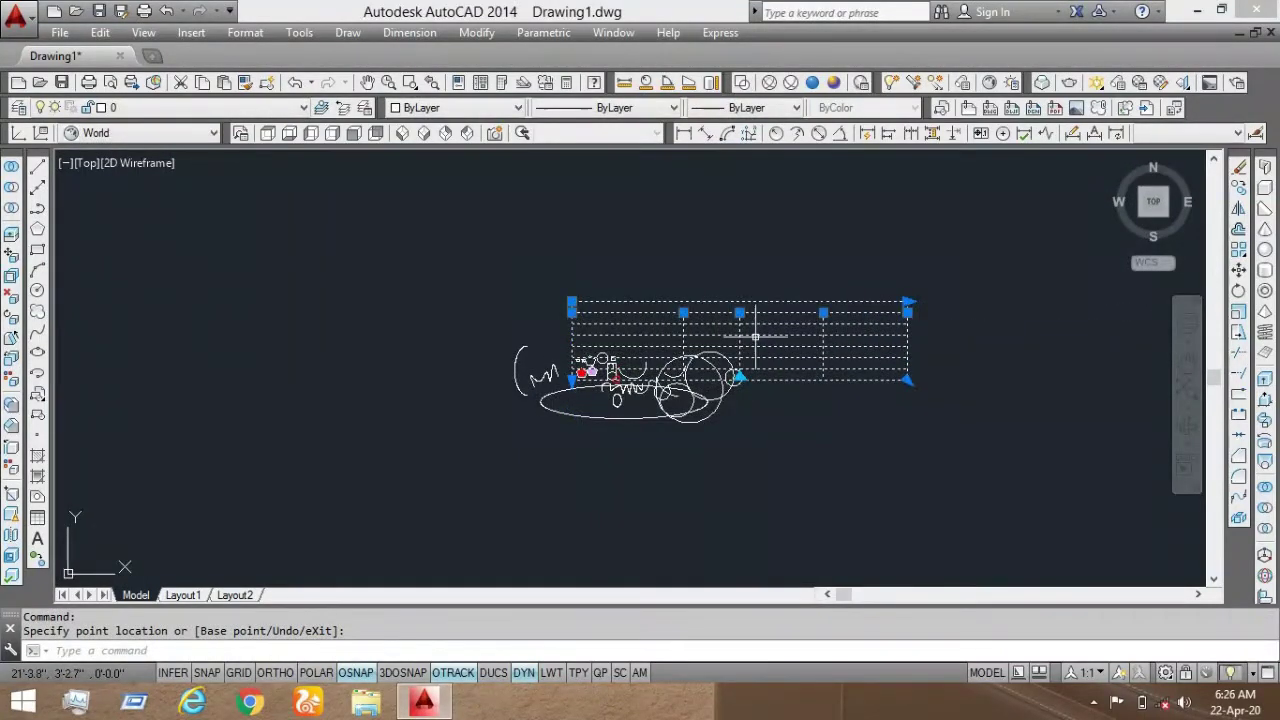
{"action": "scroll", "coordinate": [829, 337], "scroll_direction": "up", "scroll_amount": 3}
{"action": "middle_click_drag", "start_coordinate": [929, 340], "coordinate": [680, 338]}
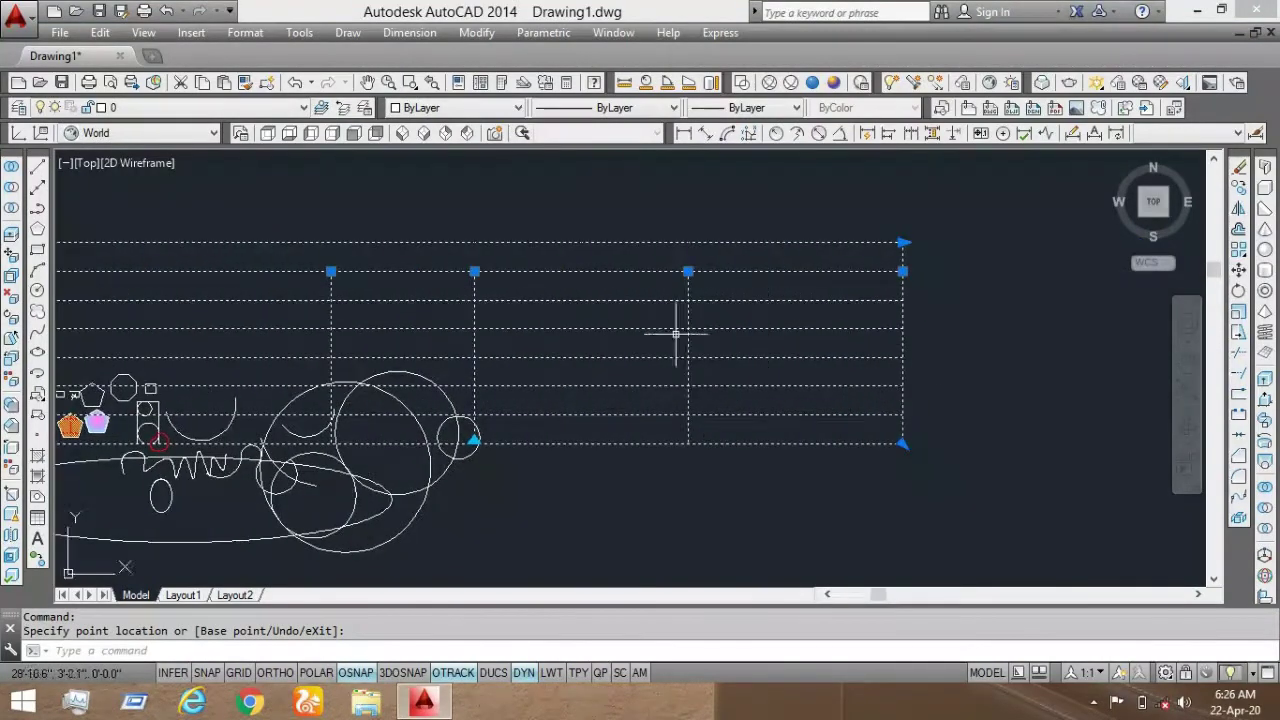
Step: Open the Properties palette for the table and close it without changing anything
{"action": "key", "text": "Escape"}
{"action": "left_click", "coordinate": [597, 271]}
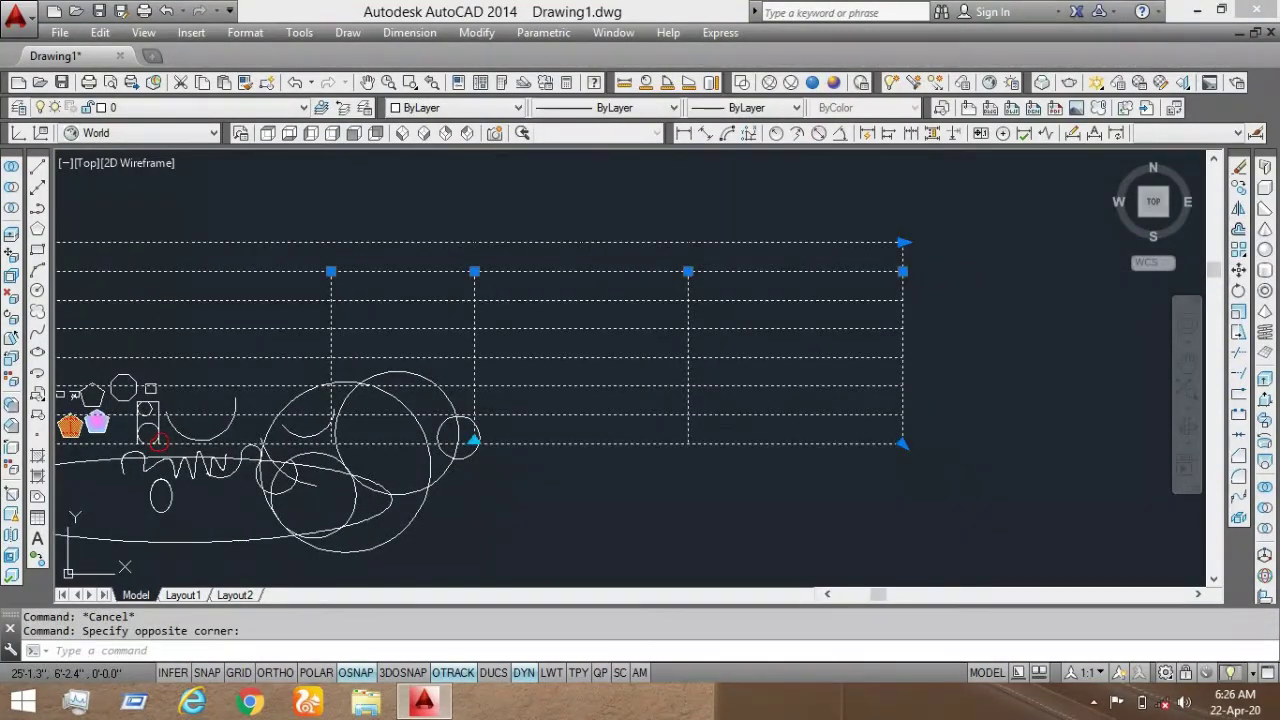
{"action": "key", "text": "ctrl+1"}
{"action": "key", "text": "Escape"}
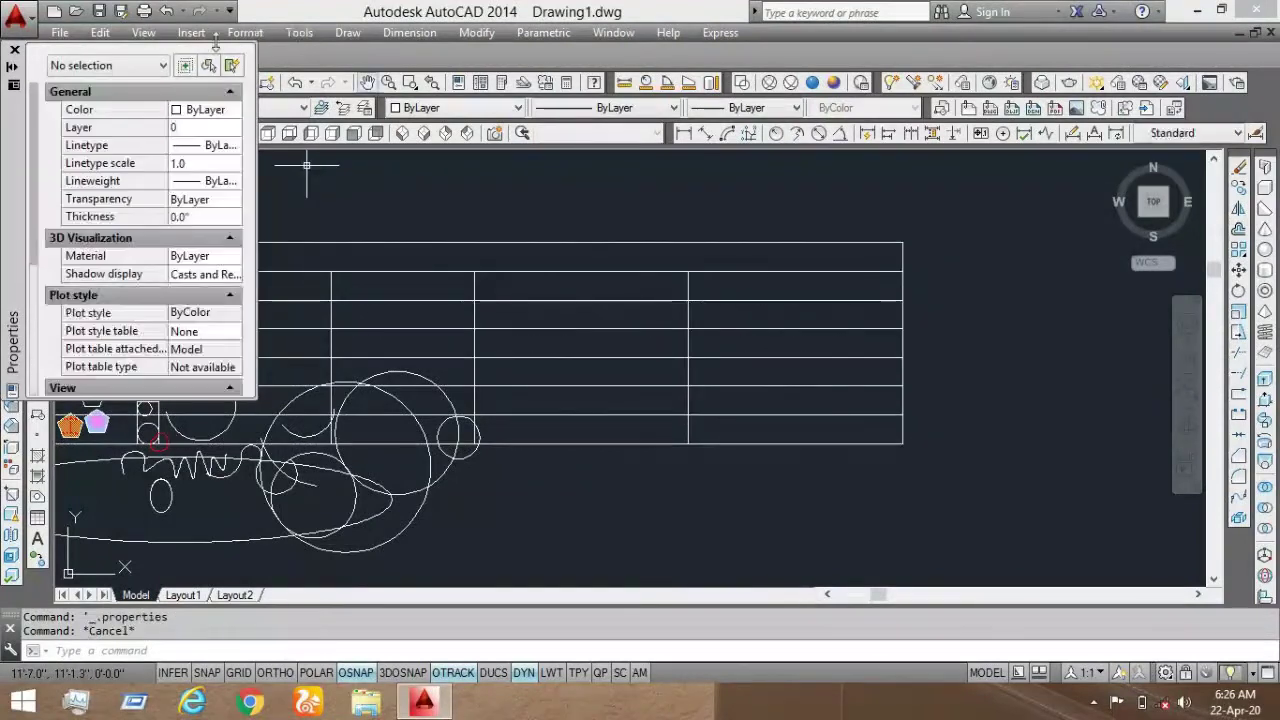
{"action": "left_click", "coordinate": [13, 52]}
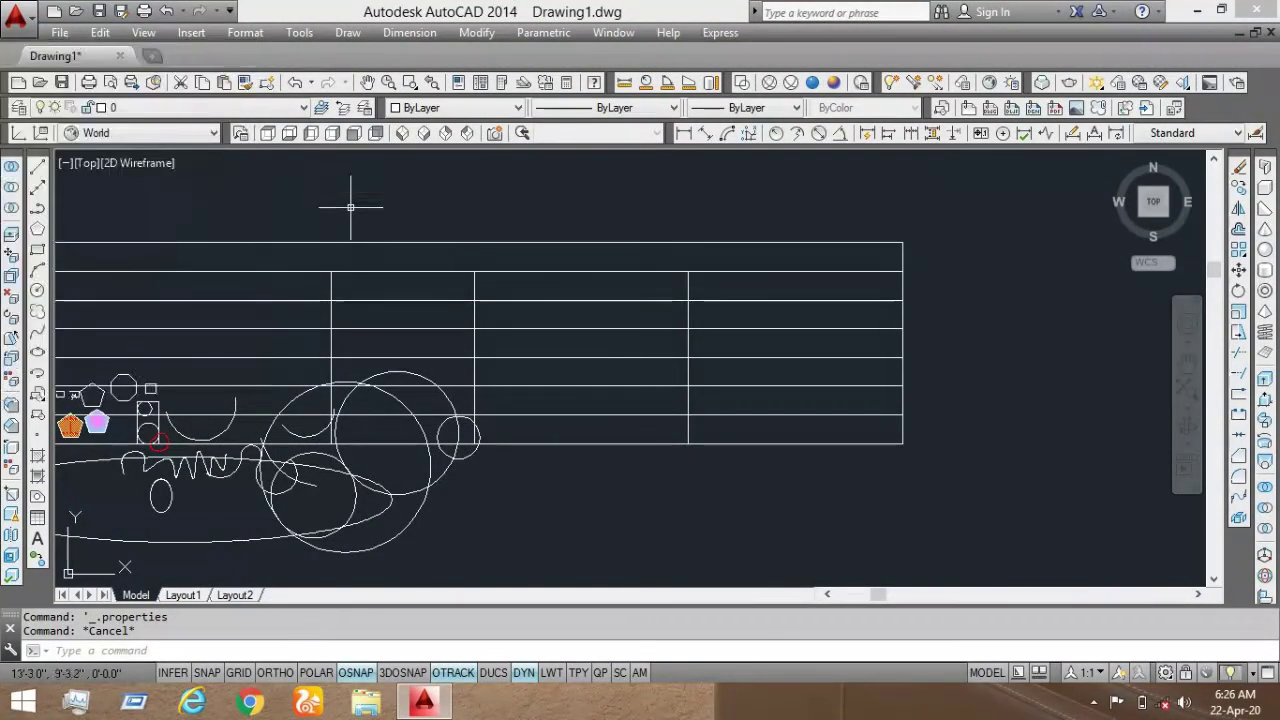
Step: View the border property settings of the table's title cell and close them without changes
{"action": "left_click", "coordinate": [400, 285]}
{"action": "left_click", "coordinate": [404, 246]}
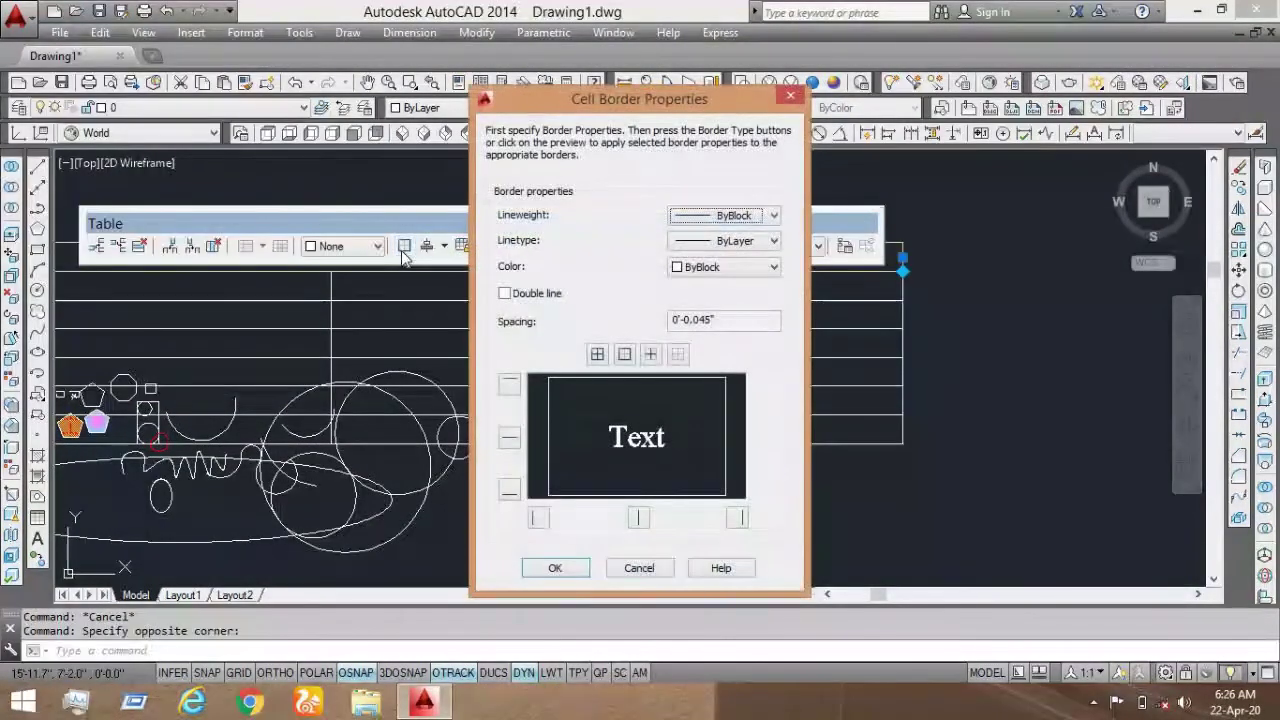
{"action": "left_click", "coordinate": [788, 98]}
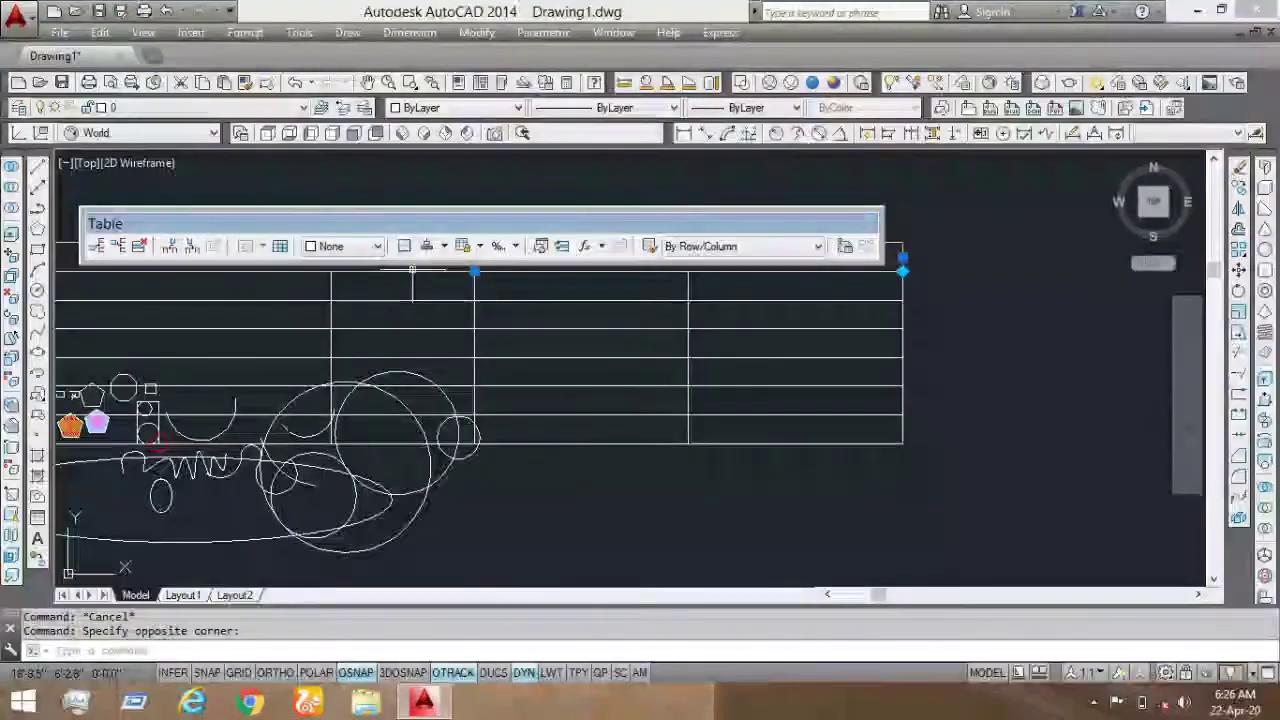
Step: Enter "Column" as the text of the table's title cell
{"action": "double_click", "coordinate": [474, 280]}
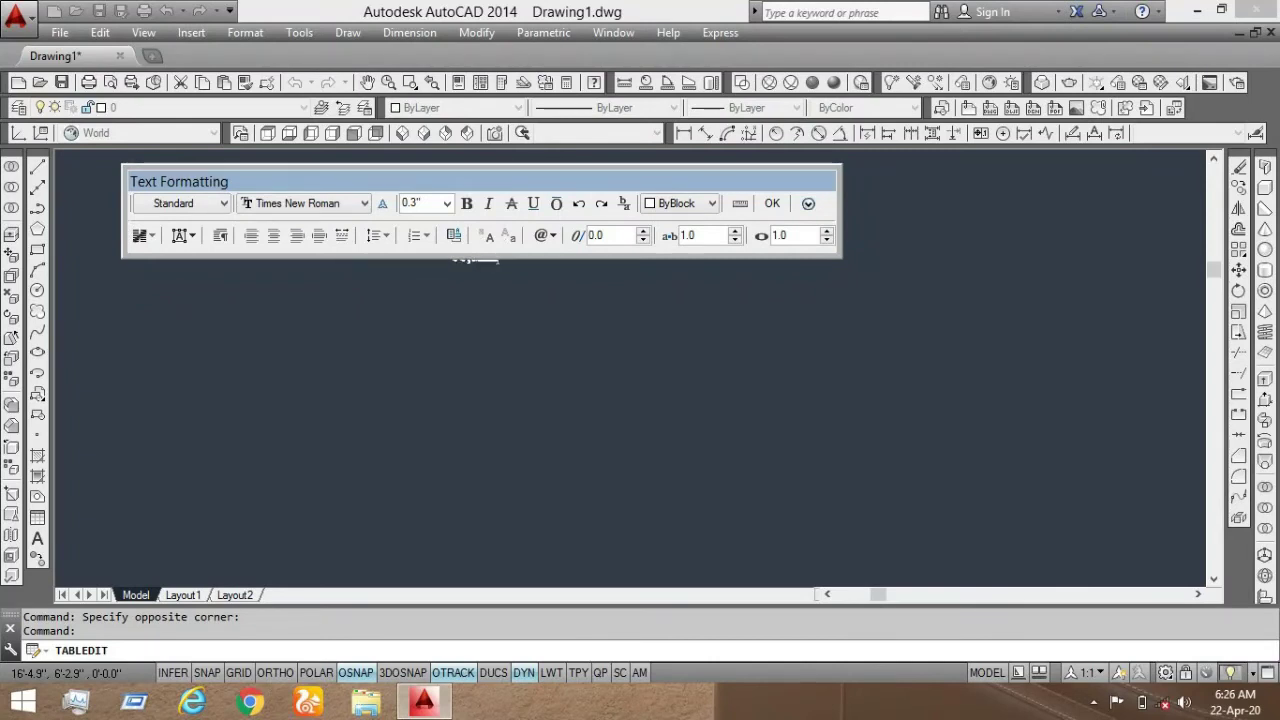
{"action": "left_click", "coordinate": [772, 203]}
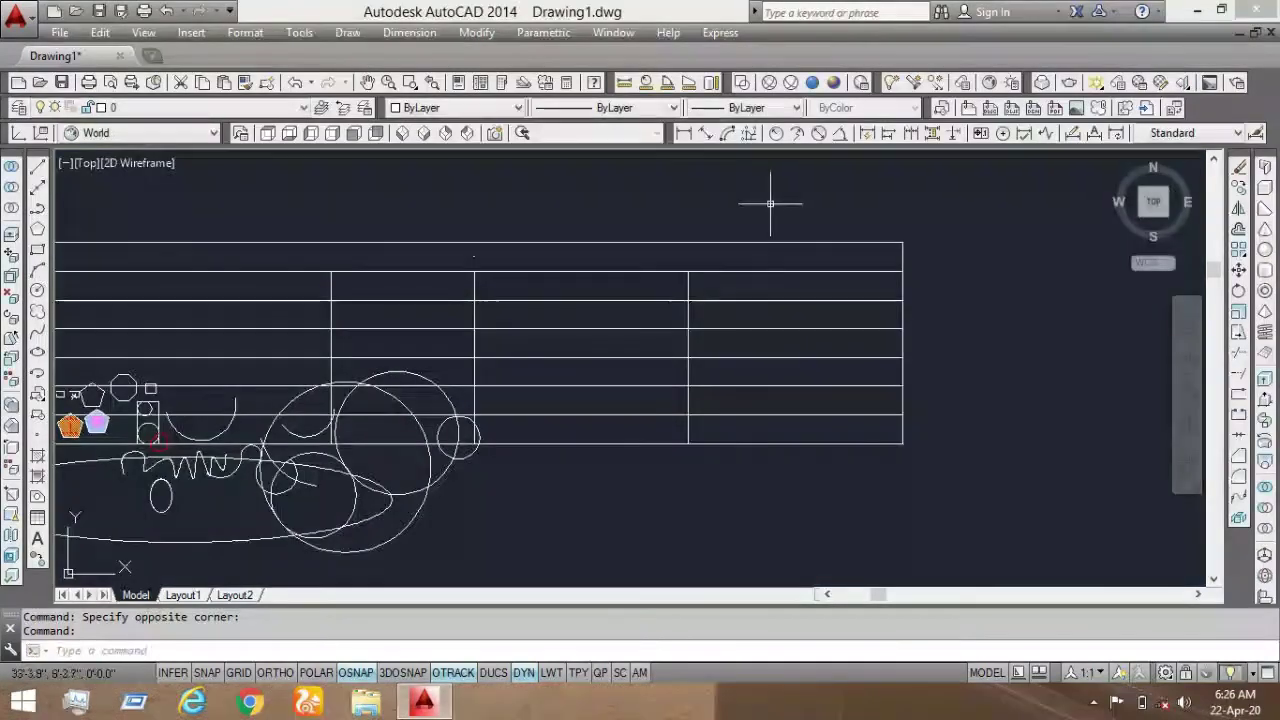
{"action": "scroll", "coordinate": [485, 252], "scroll_direction": "up", "scroll_amount": 10}
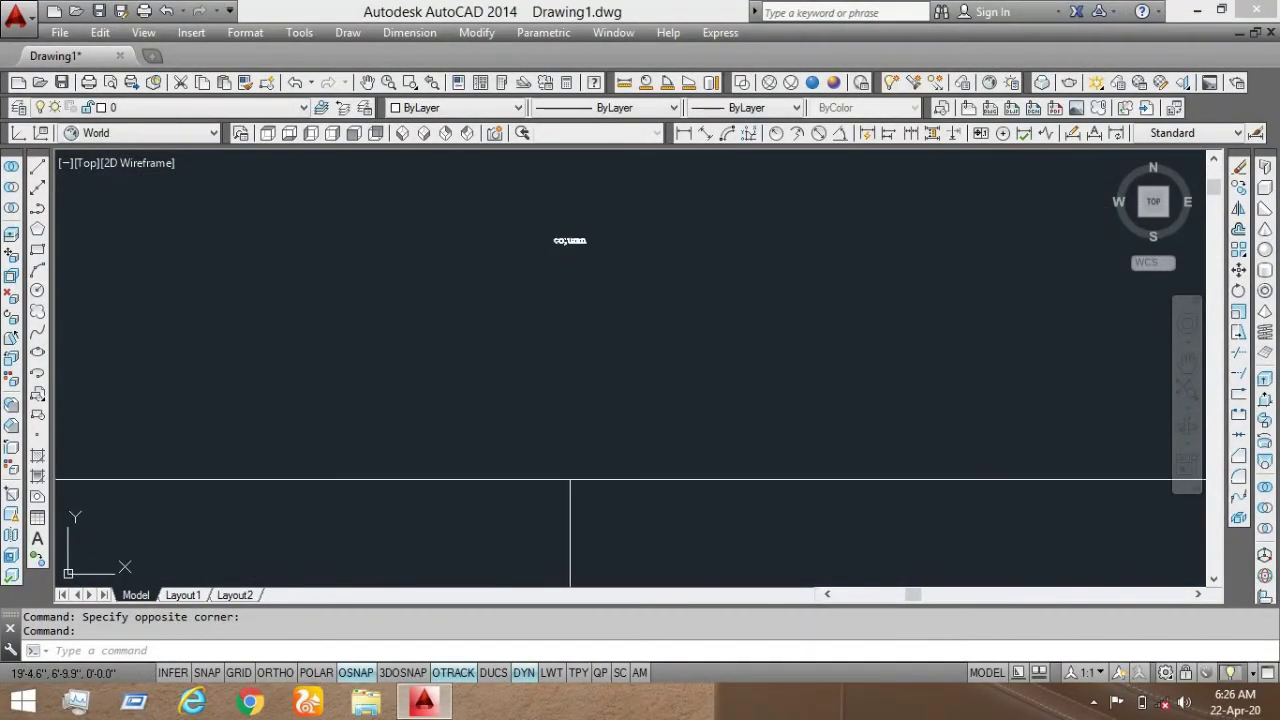
{"action": "scroll", "coordinate": [572, 234], "scroll_direction": "up", "scroll_amount": 3}
{"action": "left_click", "coordinate": [572, 234]}
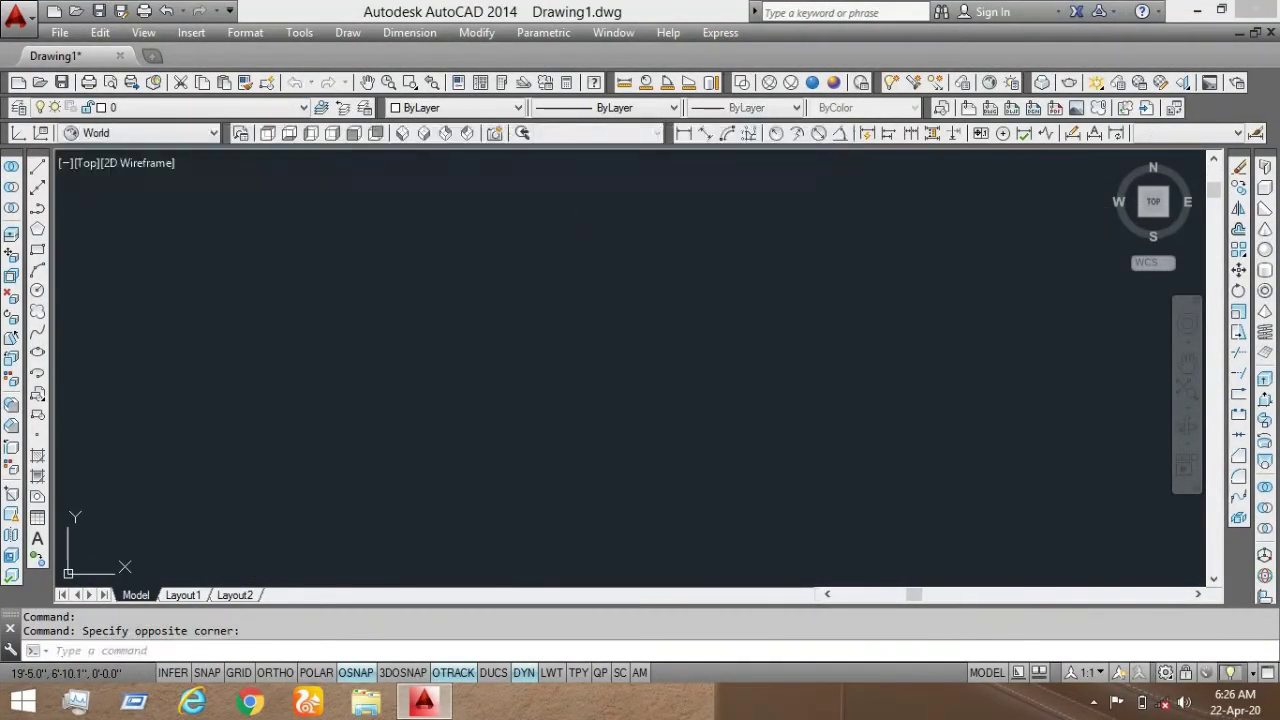
{"action": "left_click", "coordinate": [573, 240]}
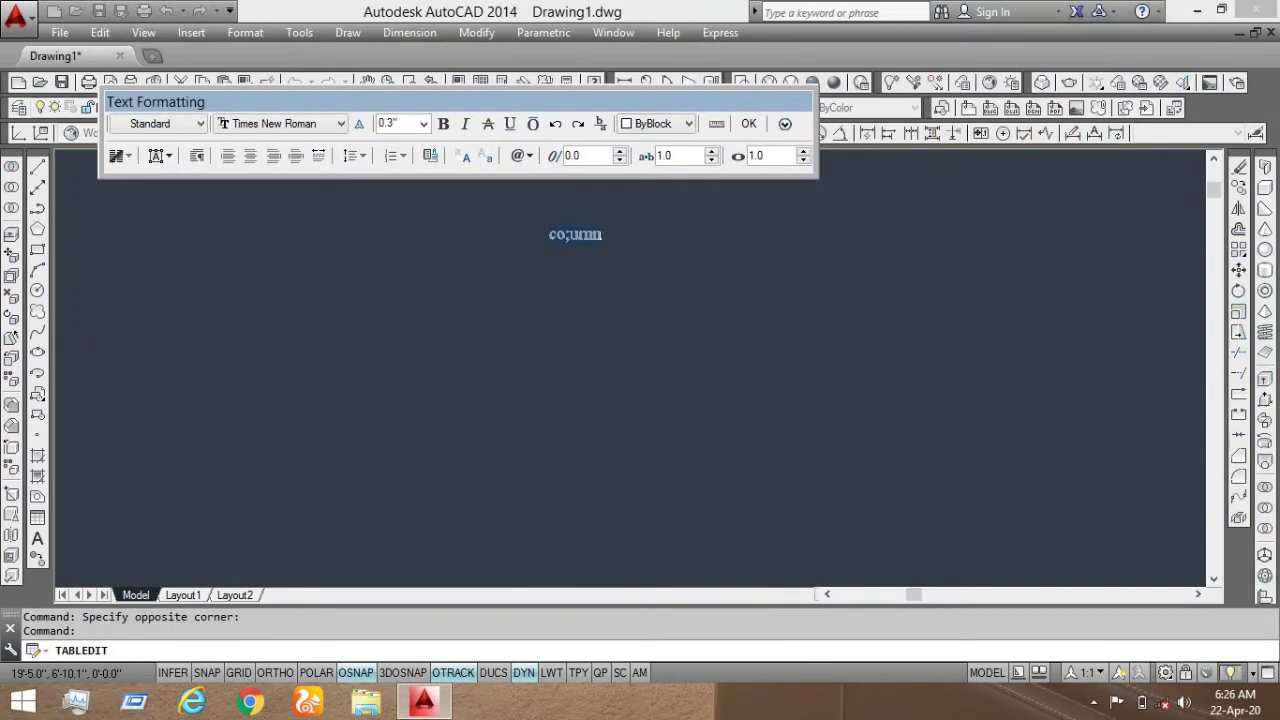
{"action": "type", "text": "Column"}
Step: Set the height of the "Column" text in the table's title cell to 8 inches
{"action": "key", "text": "ctrl+a"}
{"action": "left_click", "coordinate": [291, 127]}
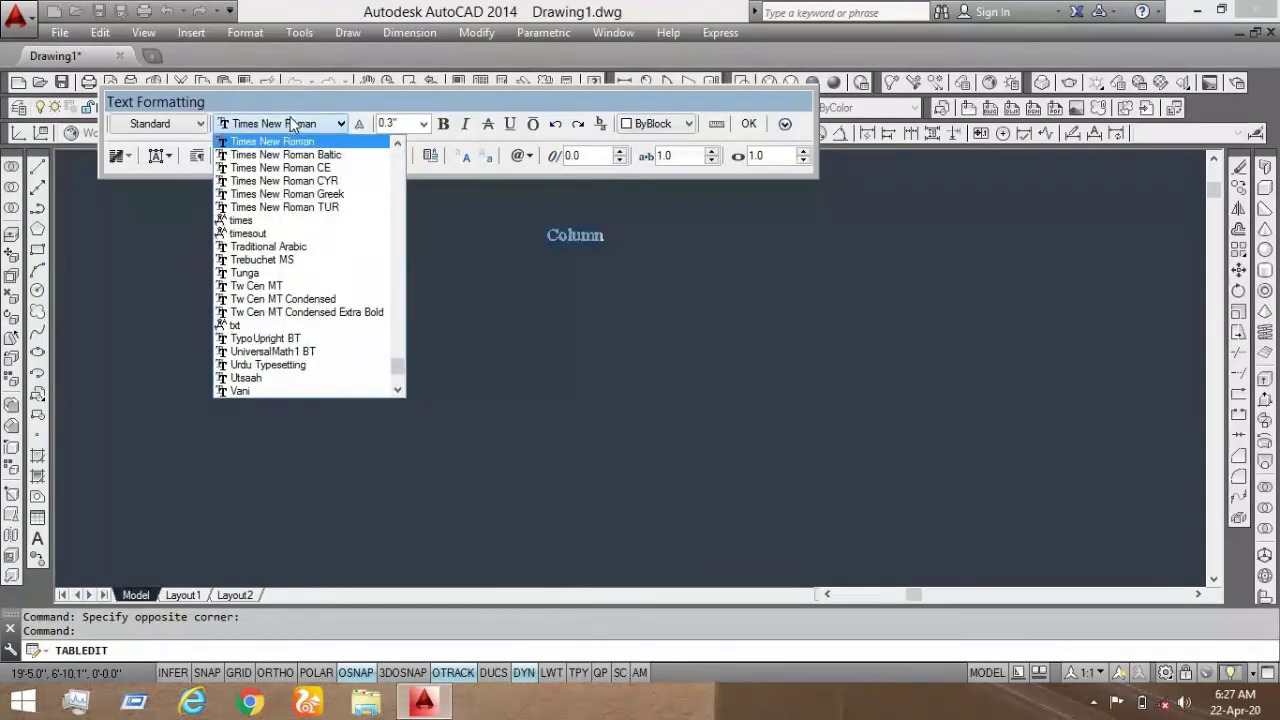
{"action": "left_click", "coordinate": [421, 118]}
{"action": "left_click", "coordinate": [424, 126]}
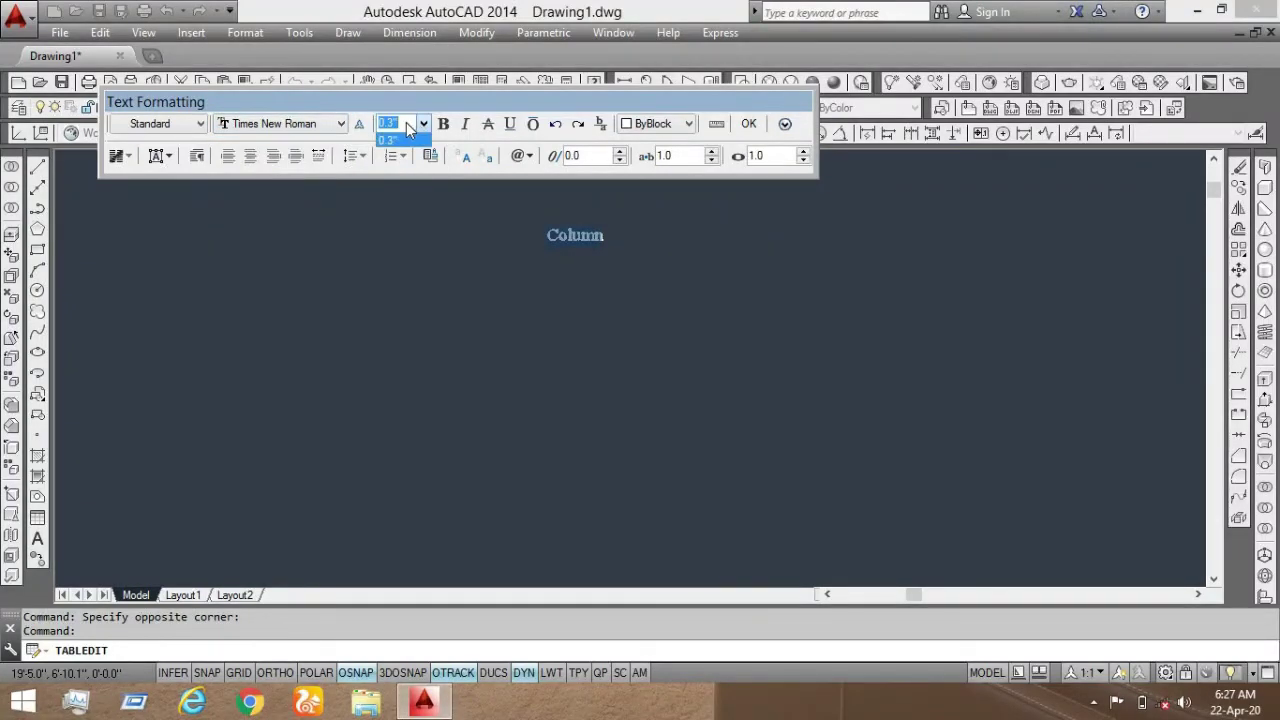
{"action": "type", "text": "8"}
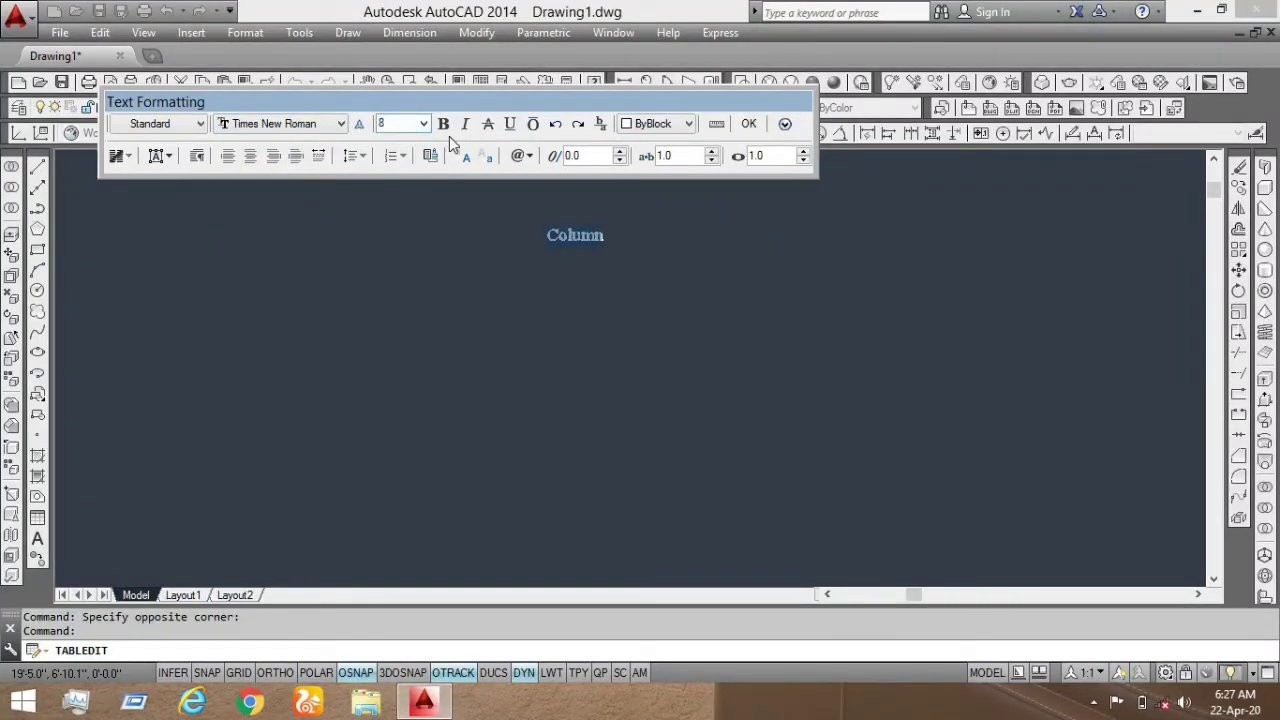
Step: Make the title cell's "Column" text bold, italic and underlined
{"action": "left_click", "coordinate": [444, 124]}
{"action": "left_click", "coordinate": [465, 125]}
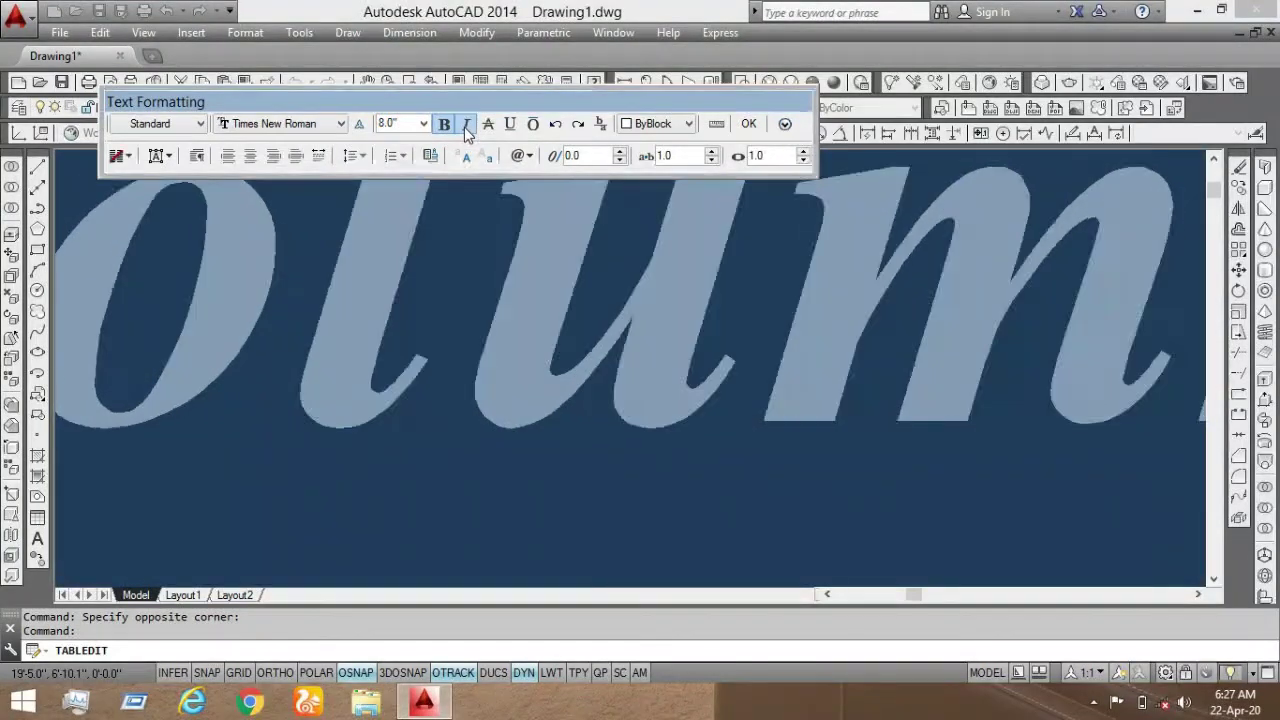
{"action": "left_click", "coordinate": [466, 126]}
{"action": "left_click", "coordinate": [466, 125]}
{"action": "left_click", "coordinate": [510, 125]}
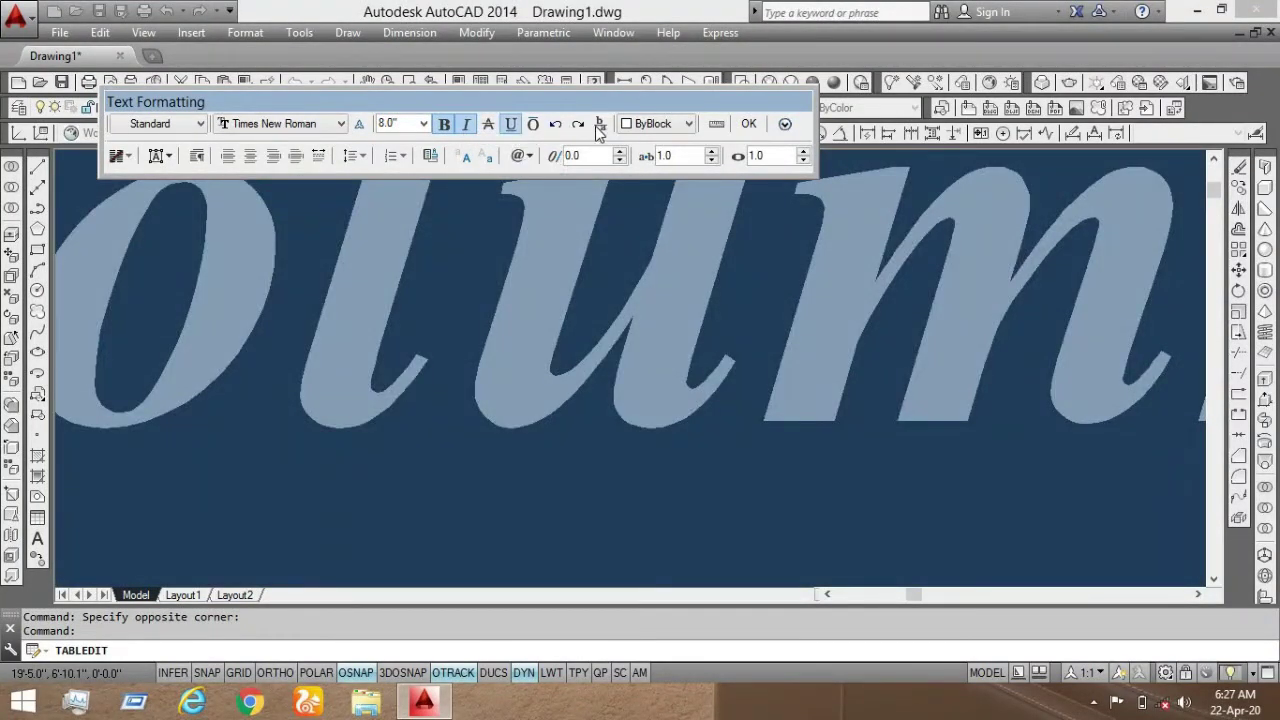
Step: Colour the title cell's text green and finish editing the cell
{"action": "left_click", "coordinate": [655, 128]}
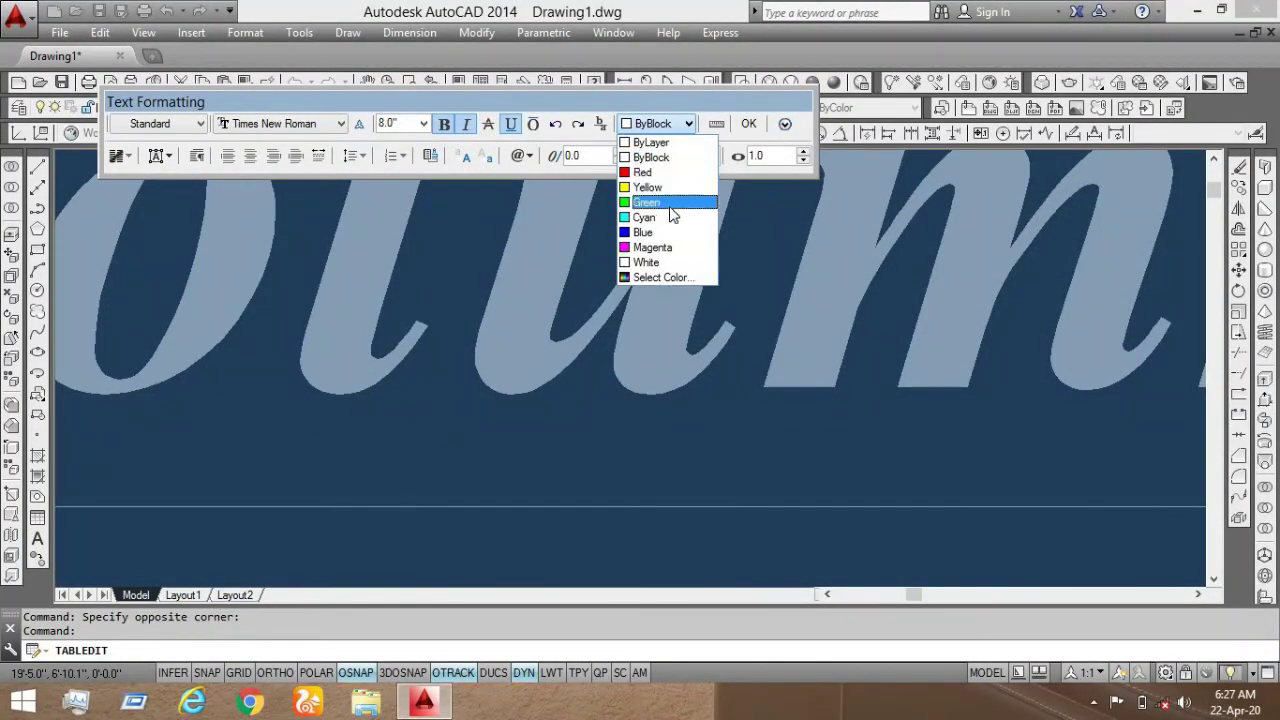
{"action": "left_click", "coordinate": [667, 202]}
{"action": "left_click", "coordinate": [749, 124]}
{"action": "scroll", "coordinate": [666, 265], "scroll_direction": "down", "scroll_amount": 8}
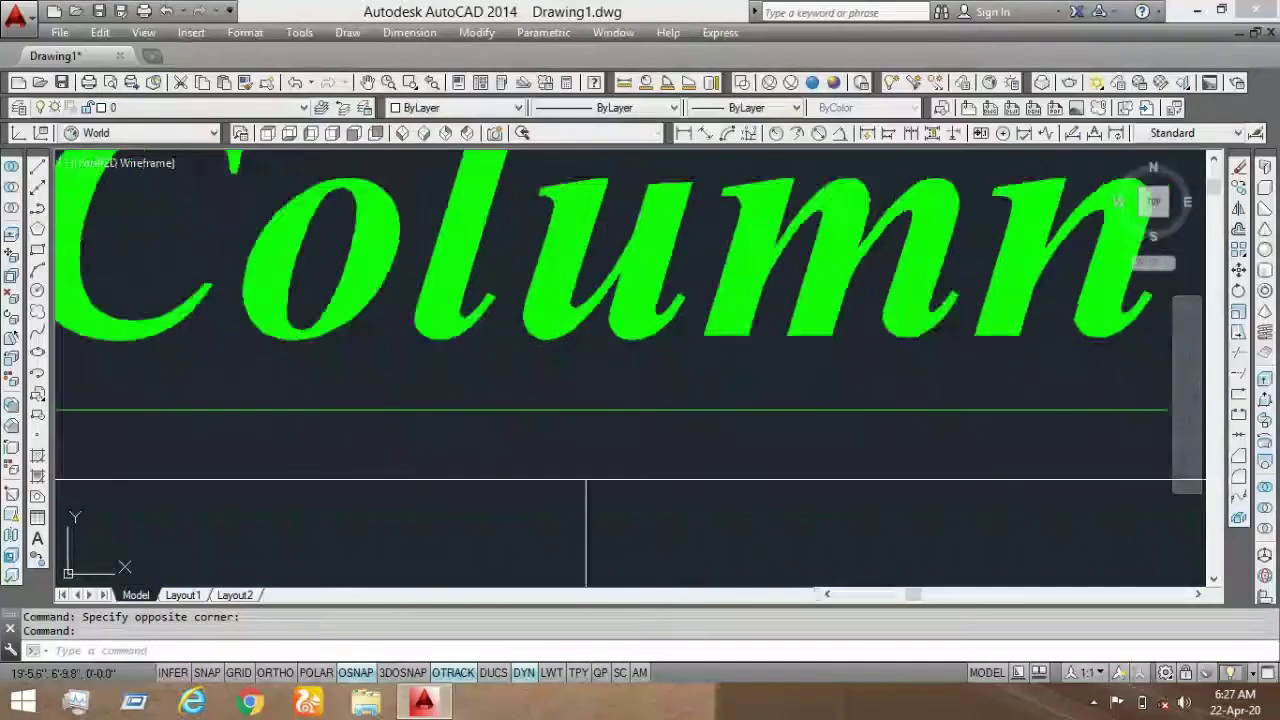
{"action": "scroll", "coordinate": [666, 265], "scroll_direction": "up", "scroll_amount": 5}
{"action": "scroll", "coordinate": [477, 220], "scroll_direction": "down", "scroll_amount": 5}
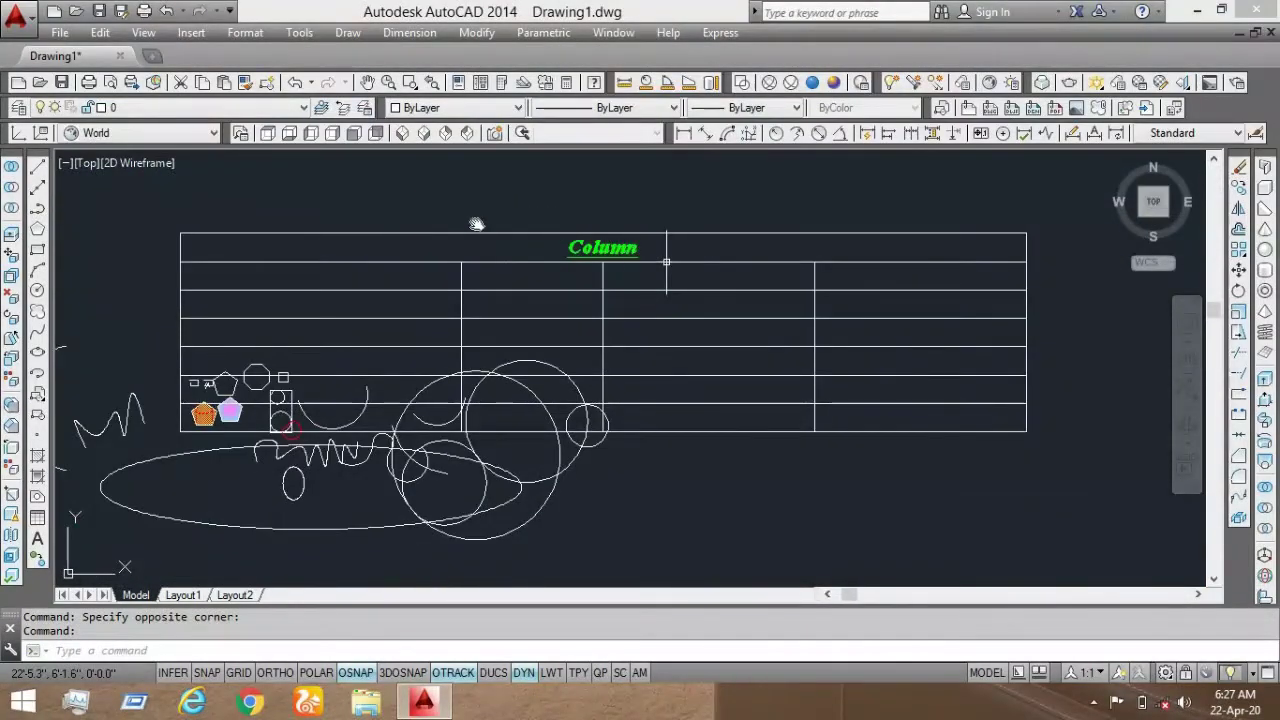
{"action": "scroll", "coordinate": [363, 200], "scroll_direction": "up", "scroll_amount": 5}
{"action": "scroll", "coordinate": [244, 184], "scroll_direction": "down", "scroll_amount": 5}
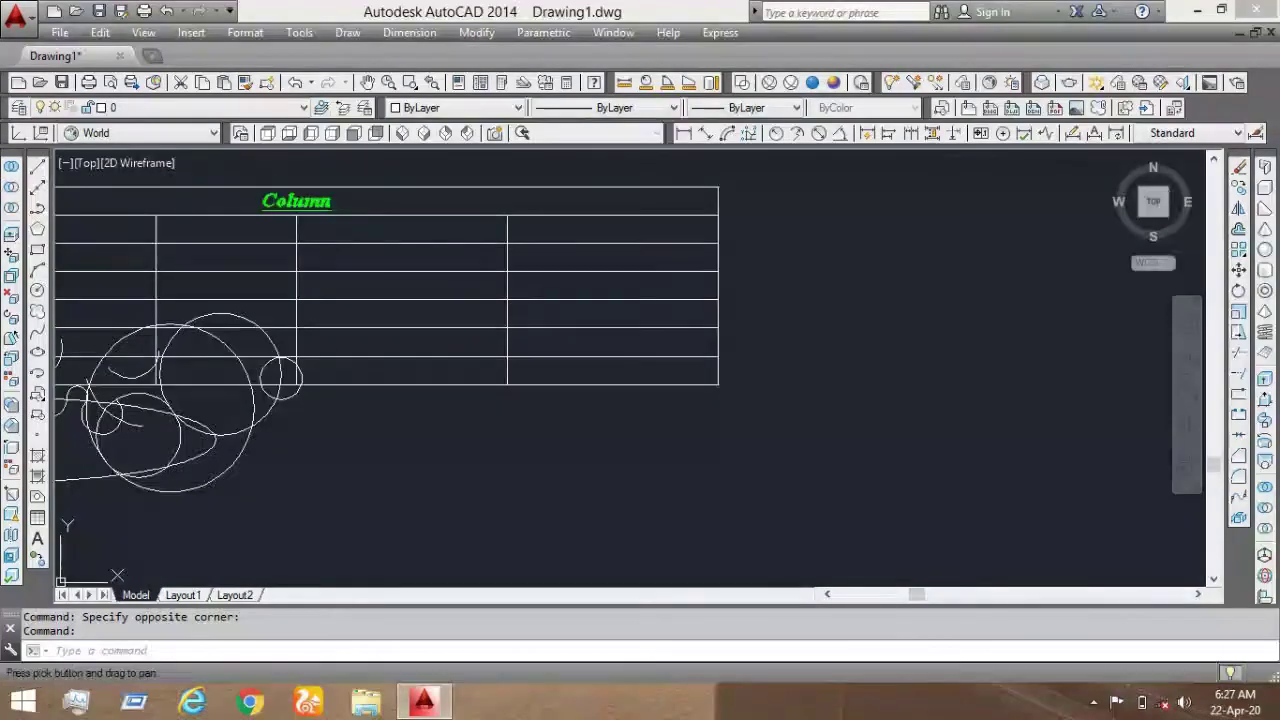
Step: Examine the tiny text entries in the cells of the table's last column
{"action": "double_click", "coordinate": [557, 240]}
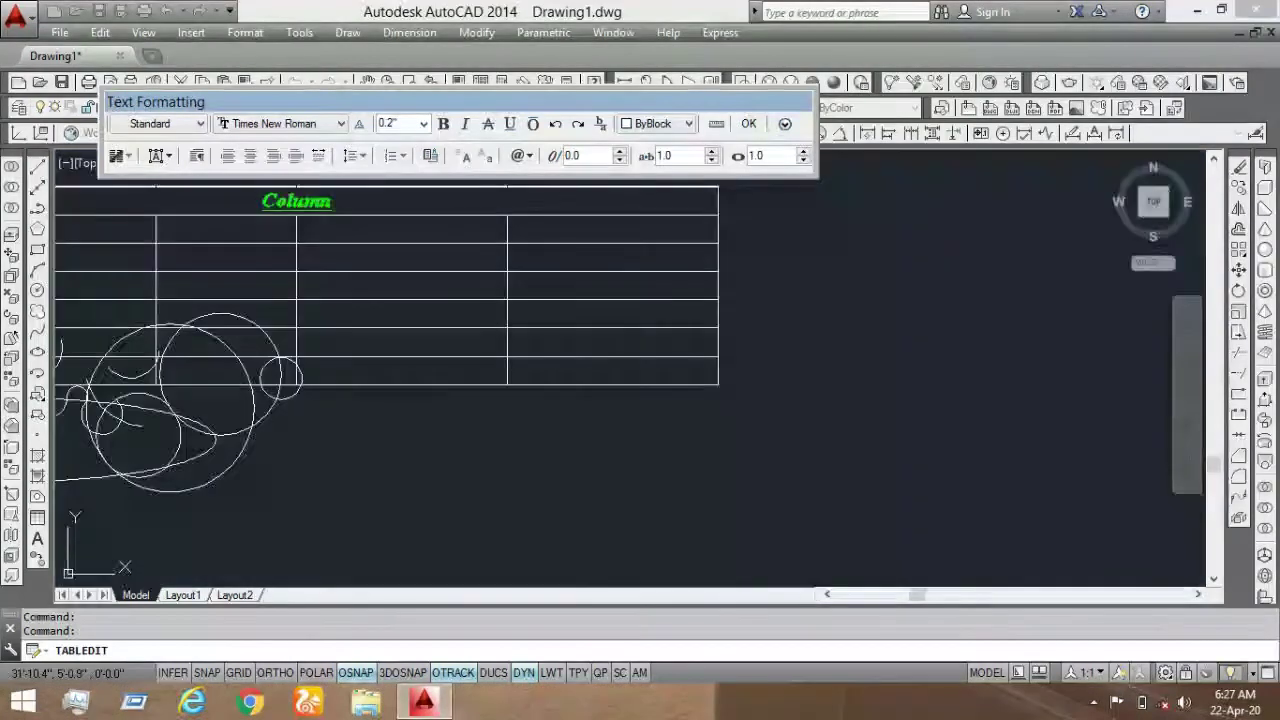
{"action": "key", "text": "Escape"}
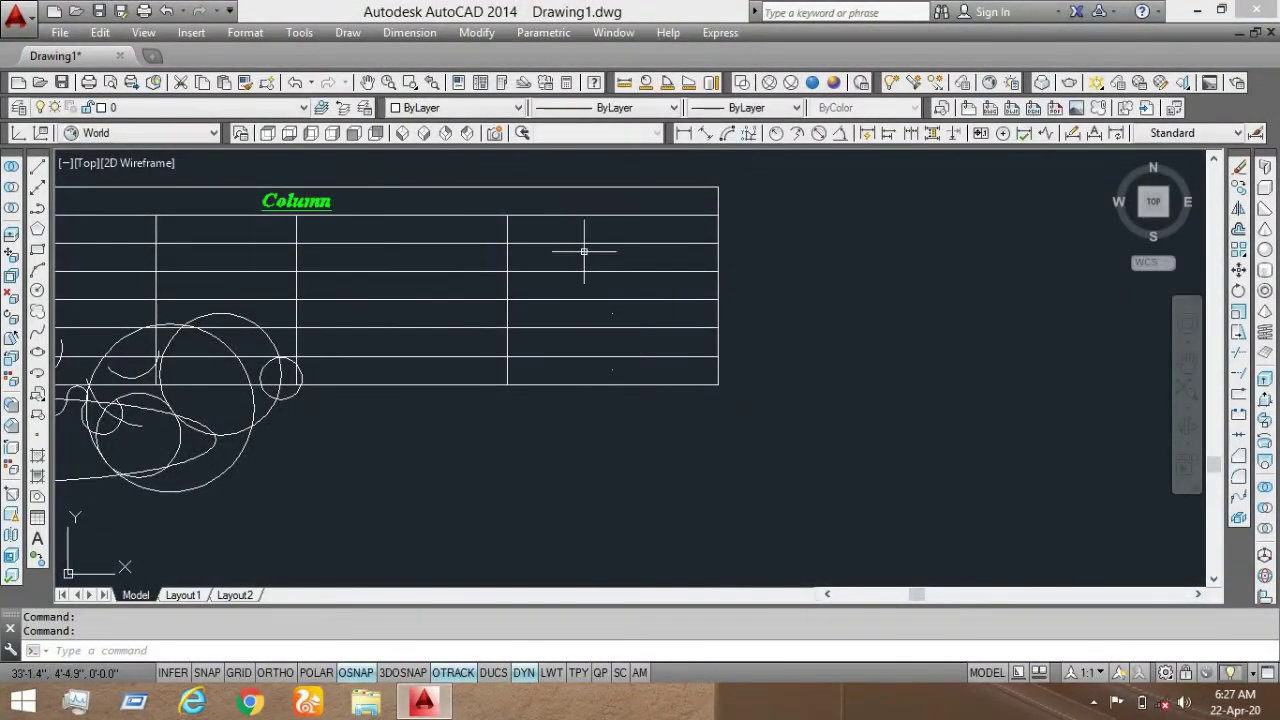
{"action": "scroll", "coordinate": [561, 266], "scroll_direction": "up", "scroll_amount": 1}
{"action": "scroll", "coordinate": [561, 266], "scroll_direction": "up", "scroll_amount": 5}
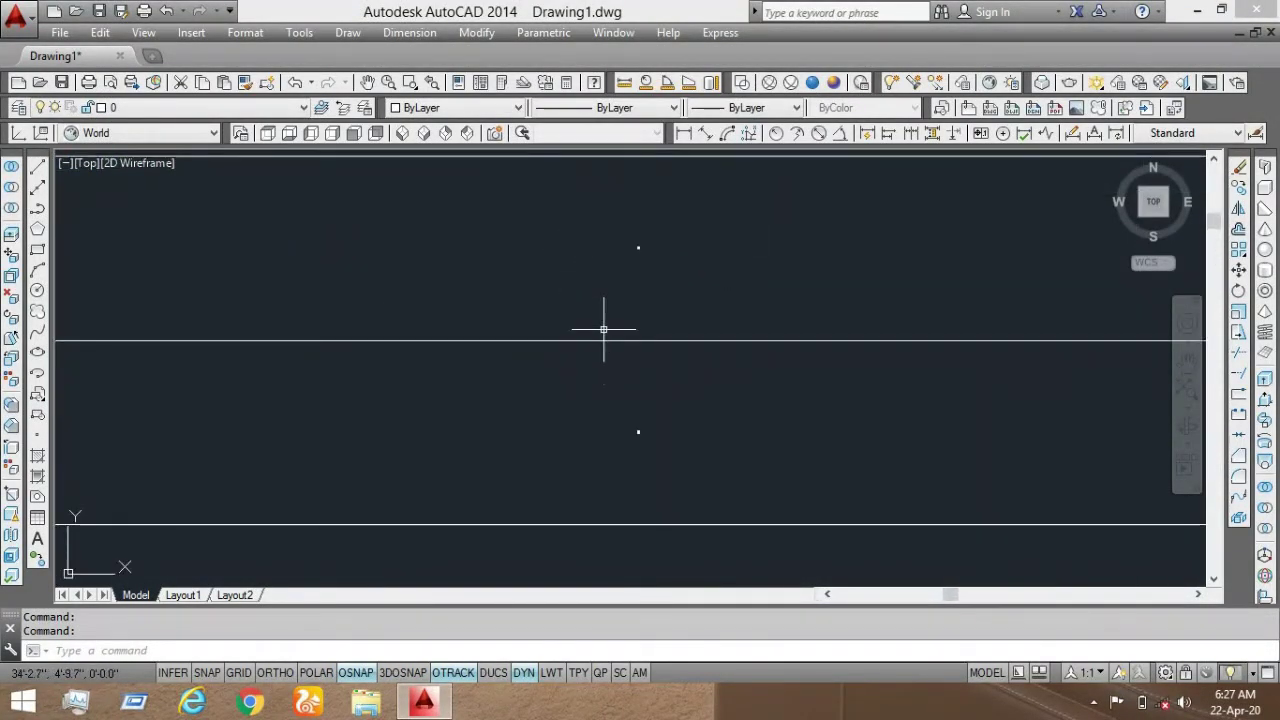
{"action": "scroll", "coordinate": [617, 267], "scroll_direction": "down", "scroll_amount": 2}
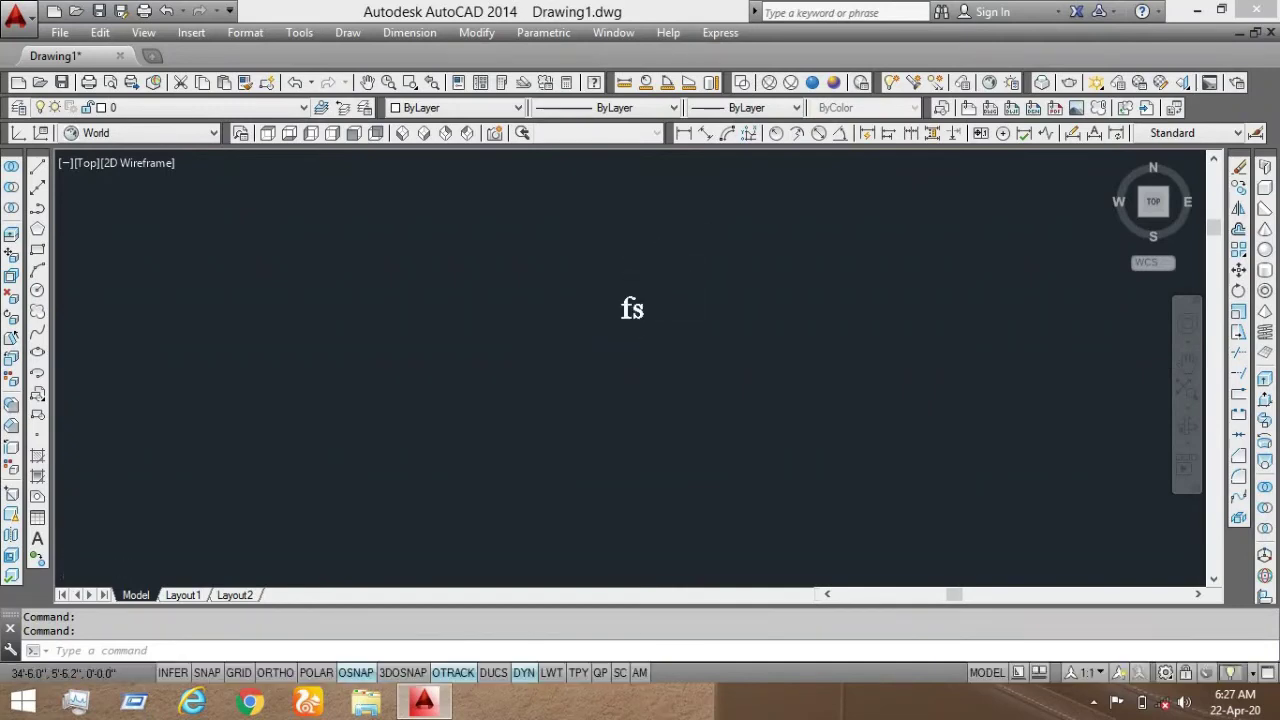
{"action": "scroll", "coordinate": [641, 293], "scroll_direction": "down", "scroll_amount": 2}
{"action": "scroll", "coordinate": [543, 406], "scroll_direction": "up", "scroll_amount": 3}
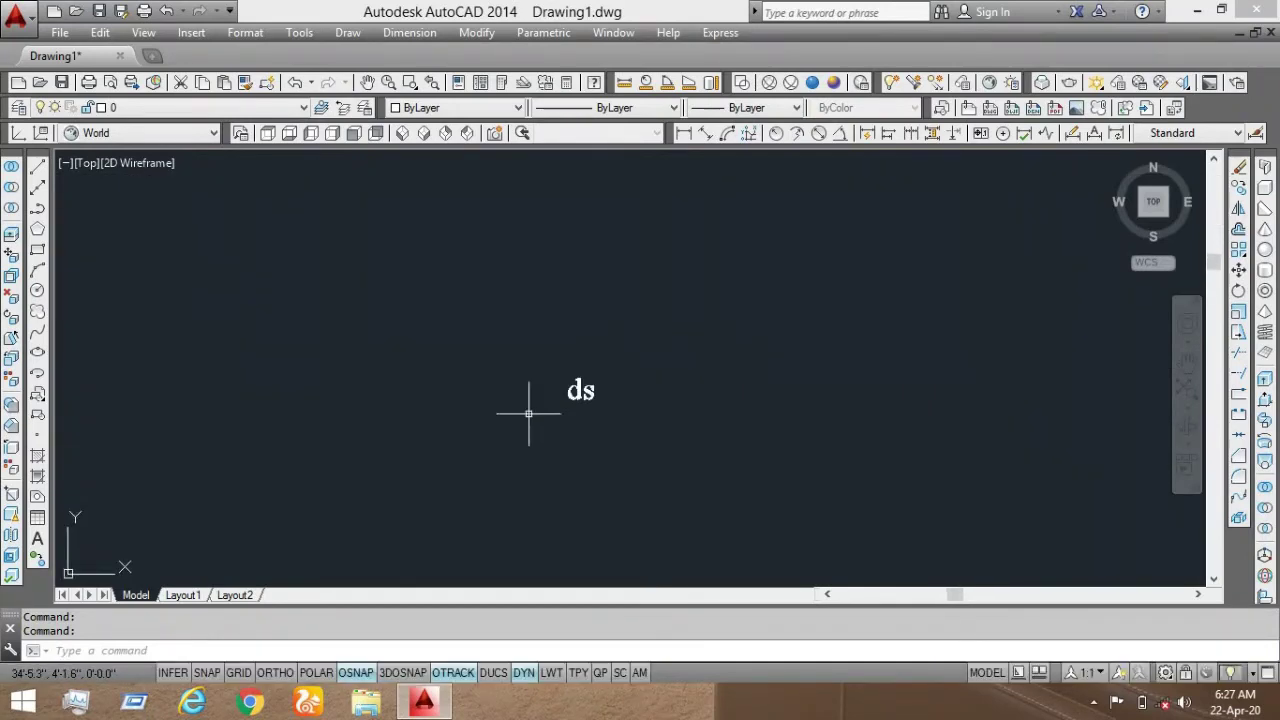
{"action": "scroll", "coordinate": [557, 384], "scroll_direction": "down", "scroll_amount": 1}
{"action": "scroll", "coordinate": [557, 384], "scroll_direction": "down", "scroll_amount": 3}
{"action": "scroll", "coordinate": [497, 369], "scroll_direction": "up", "scroll_amount": 4}
{"action": "scroll", "coordinate": [471, 357], "scroll_direction": "down", "scroll_amount": 2}
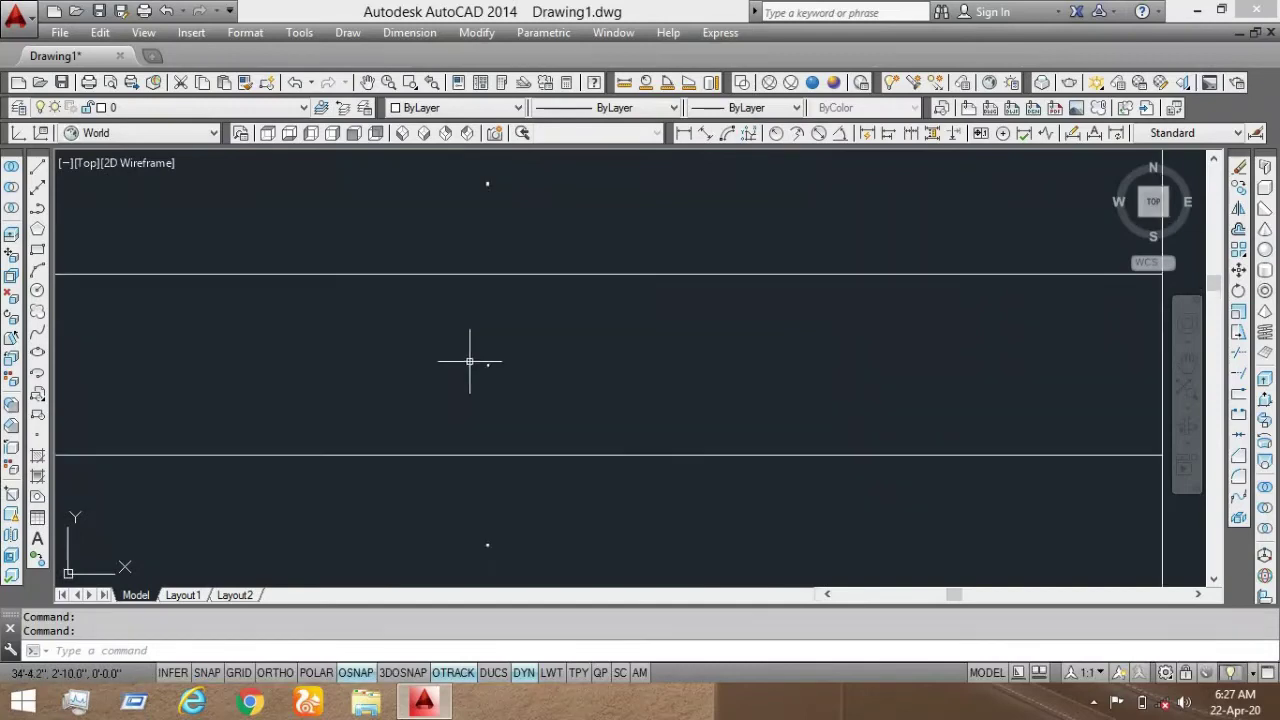
{"action": "scroll", "coordinate": [516, 397], "scroll_direction": "up", "scroll_amount": 4}
{"action": "scroll", "coordinate": [516, 397], "scroll_direction": "down", "scroll_amount": 4}
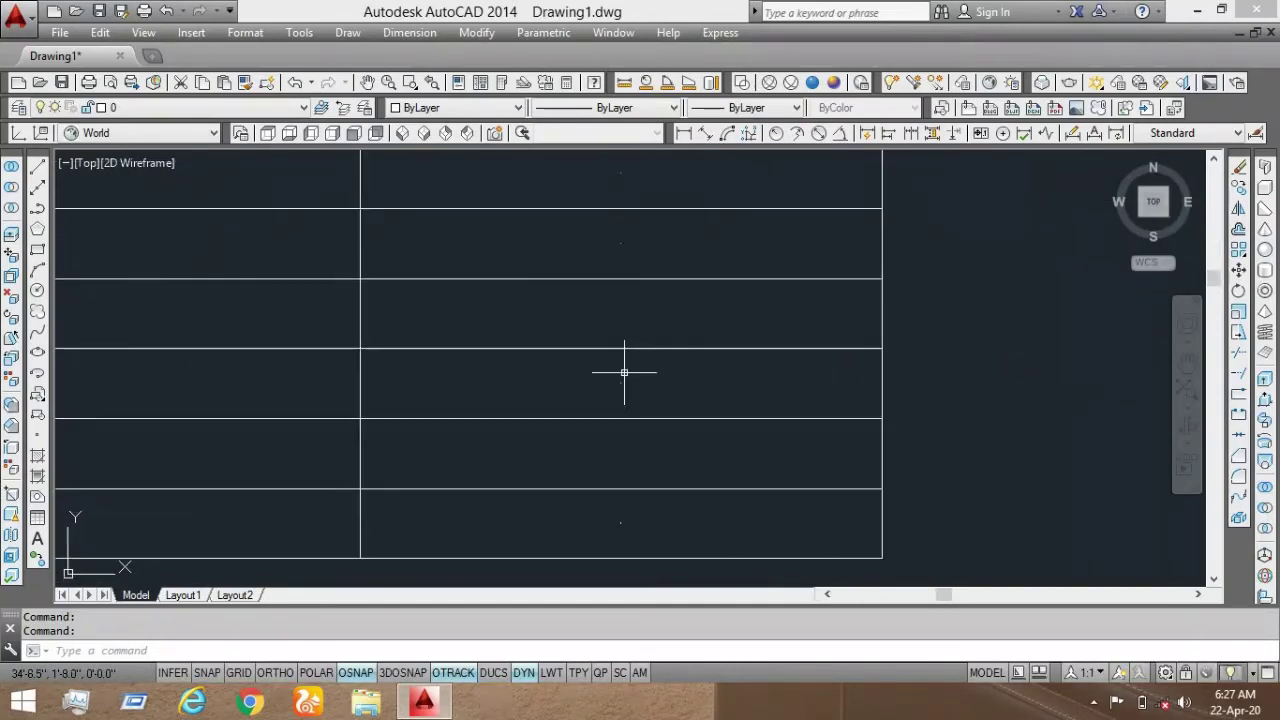
{"action": "scroll", "coordinate": [613, 398], "scroll_direction": "up", "scroll_amount": 4}
{"action": "scroll", "coordinate": [613, 398], "scroll_direction": "down", "scroll_amount": 4}
{"action": "scroll", "coordinate": [640, 370], "scroll_direction": "up", "scroll_amount": 4}
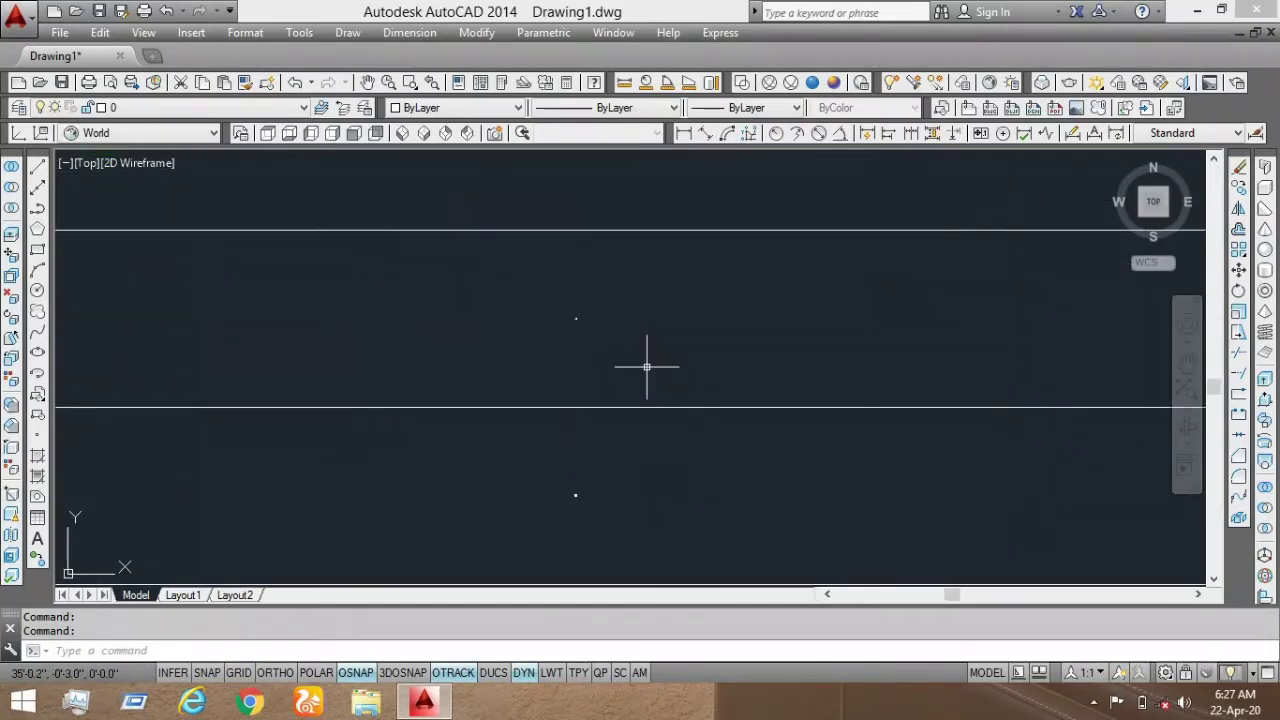
{"action": "scroll", "coordinate": [601, 383], "scroll_direction": "down", "scroll_amount": 6}
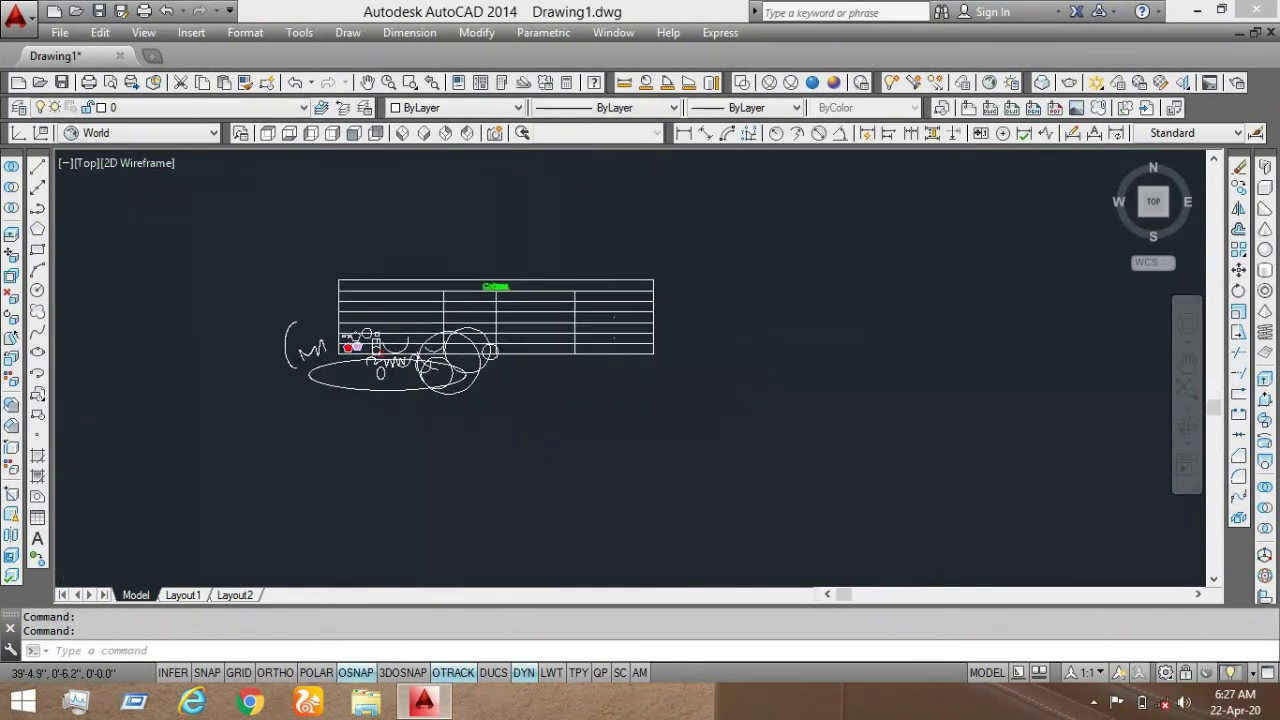
Step: Create a multiline text reading "Column" in the empty area below the table
{"action": "left_click", "coordinate": [38, 543]}
{"action": "scroll", "coordinate": [479, 370], "scroll_direction": "up", "scroll_amount": 4}
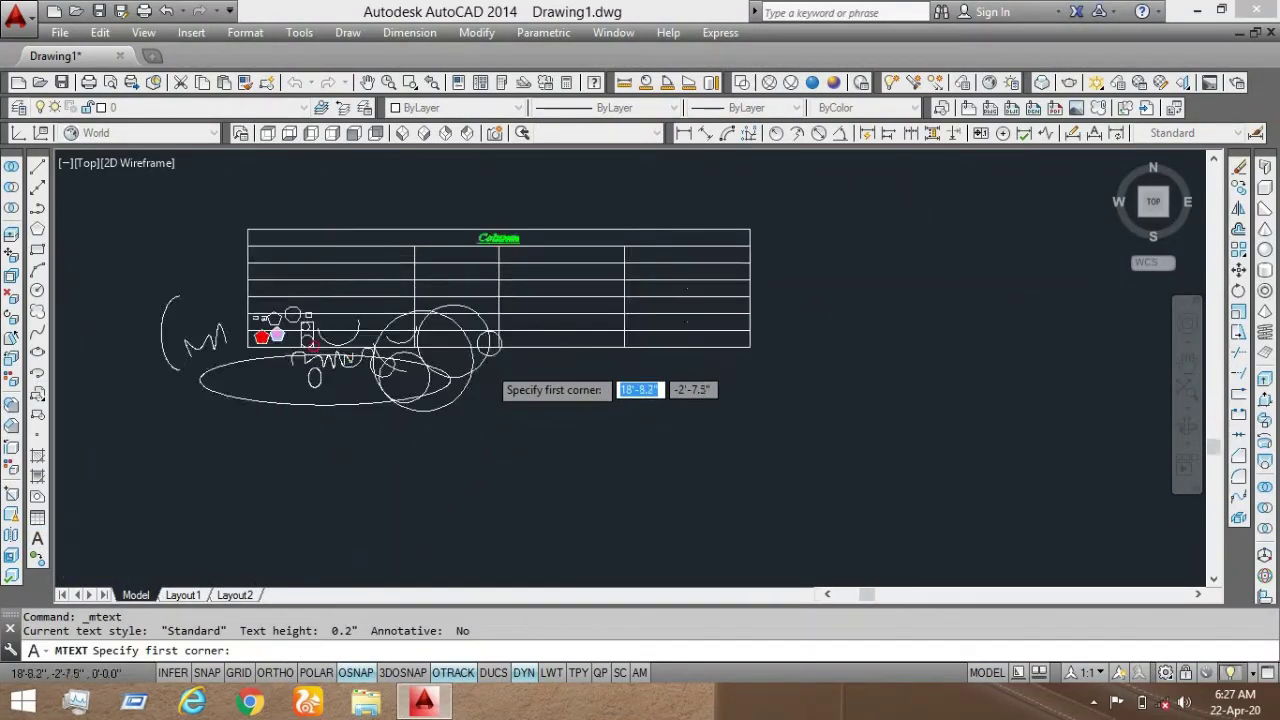
{"action": "left_click", "coordinate": [550, 362]}
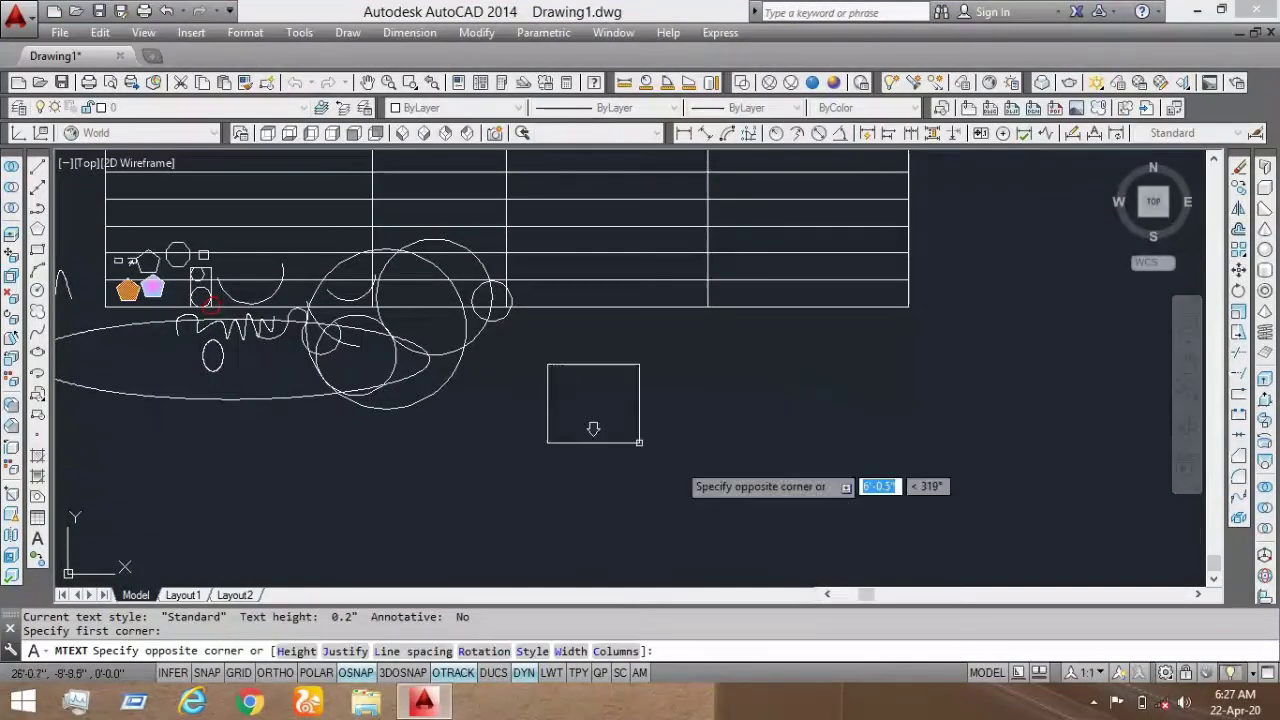
{"action": "left_click", "coordinate": [793, 516]}
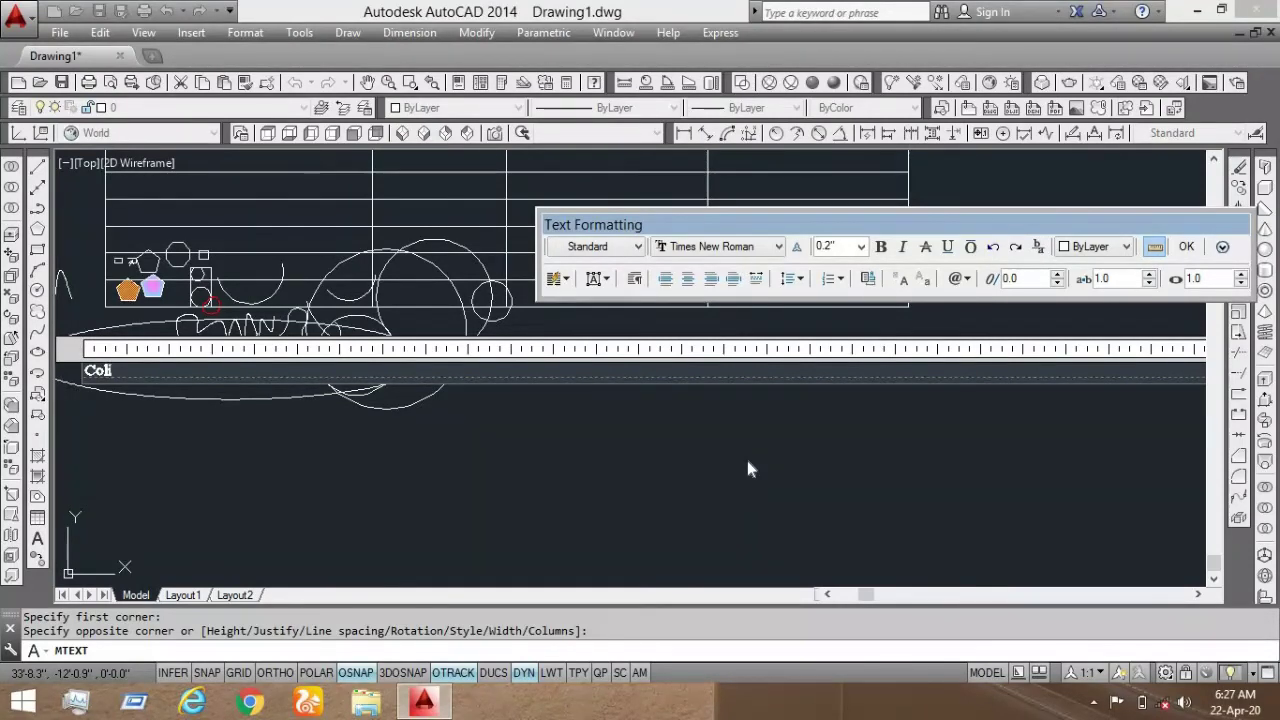
{"action": "type", "text": "n"}
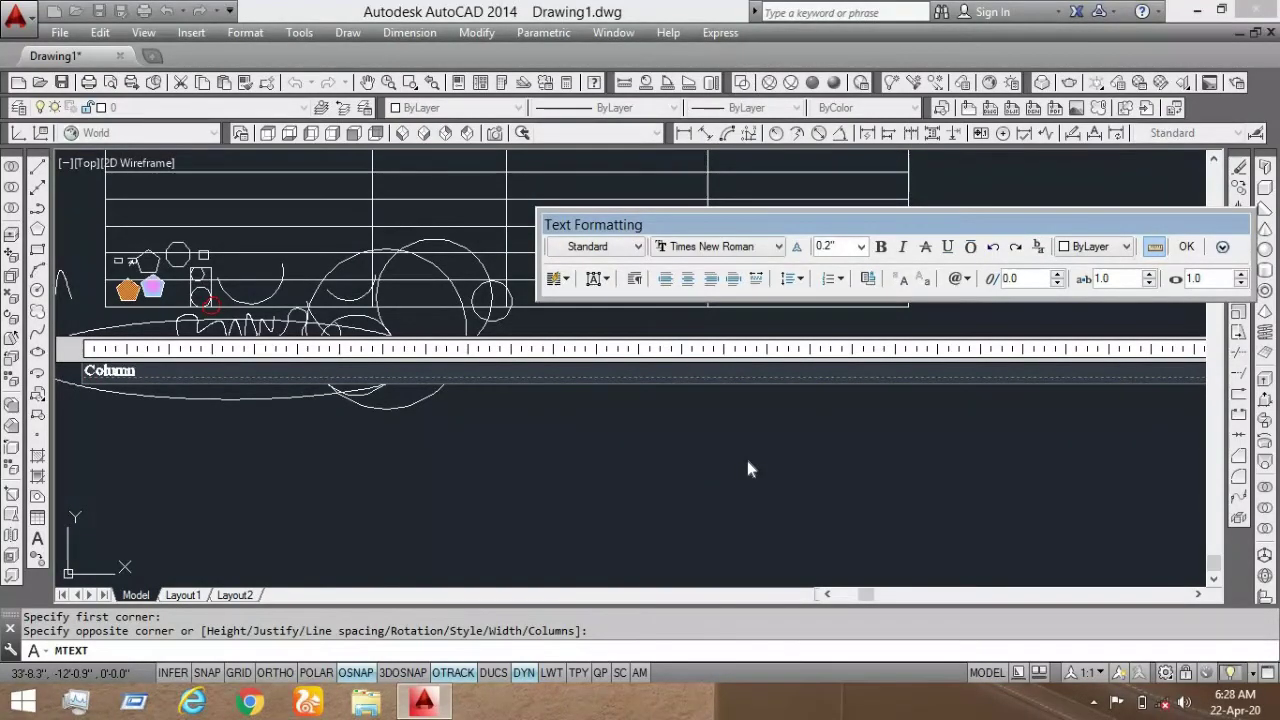
{"action": "left_click", "coordinate": [1186, 247]}
Step: Locate the small "Column" multiline text below the table and inspect it up close
{"action": "mouse_move", "coordinate": [670, 356]}
{"action": "middle_mouse_down"}
{"action": "mouse_move", "coordinate": [802, 355]}
{"action": "mouse_move", "coordinate": [694, 354]}
{"action": "middle_mouse_up"}
{"action": "scroll", "coordinate": [342, 340], "scroll_direction": "up", "scroll_amount": 6}
{"action": "scroll", "coordinate": [354, 335], "scroll_direction": "down", "scroll_amount": 8}
{"action": "scroll", "coordinate": [655, 336], "scroll_direction": "up", "scroll_amount": 2}
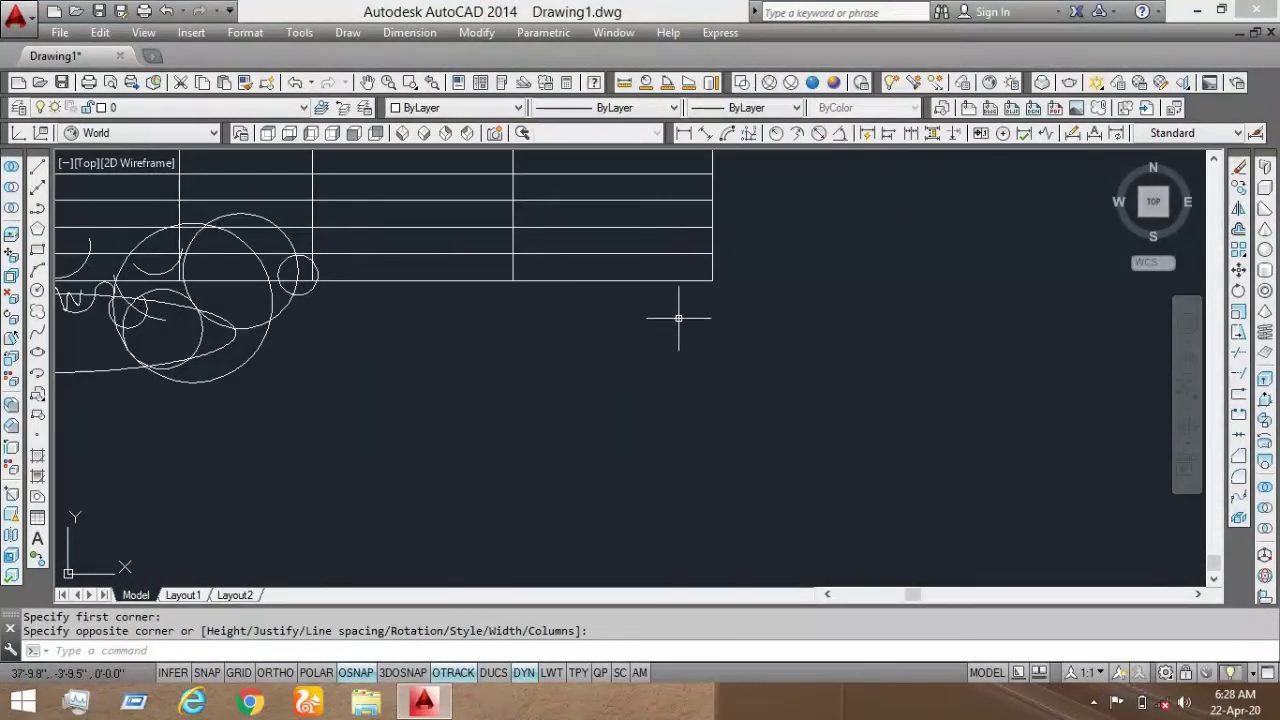
{"action": "left_click", "coordinate": [608, 309]}
{"action": "left_click", "coordinate": [322, 440]}
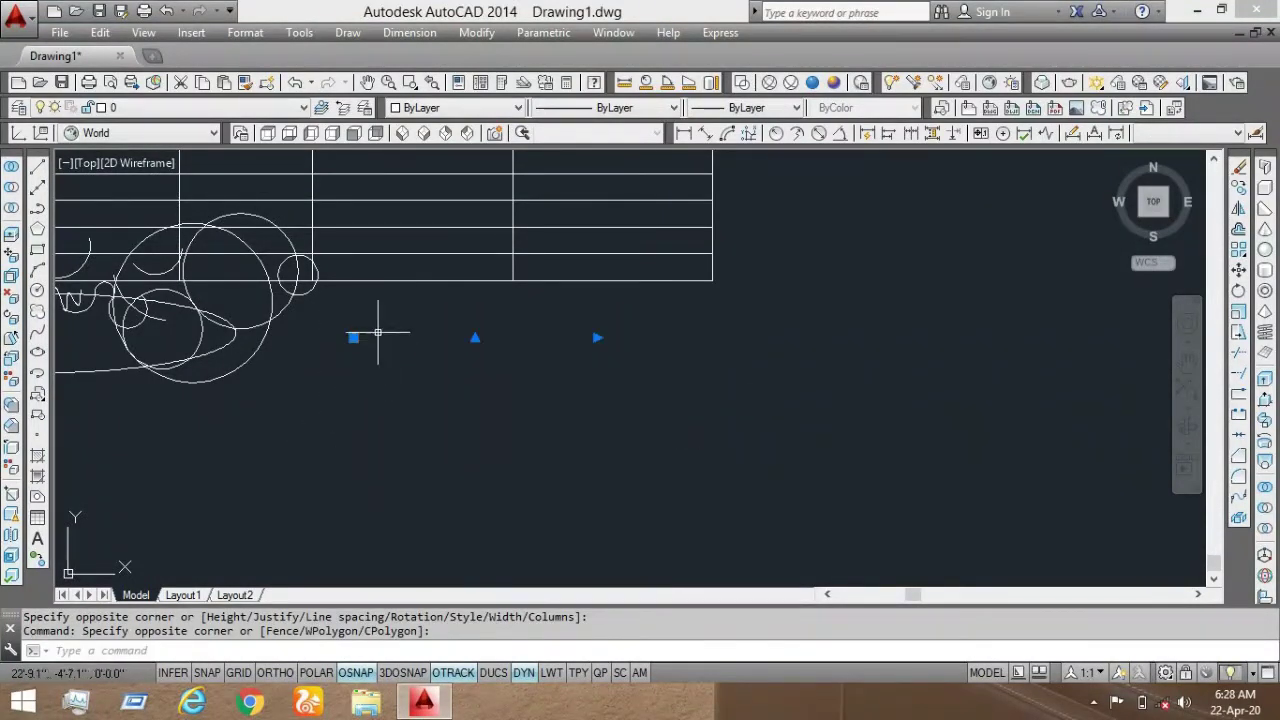
{"action": "scroll", "coordinate": [378, 333], "scroll_direction": "up", "scroll_amount": 3}
{"action": "scroll", "coordinate": [256, 352], "scroll_direction": "up", "scroll_amount": 3}
{"action": "scroll", "coordinate": [316, 349], "scroll_direction": "up", "scroll_amount": 4}
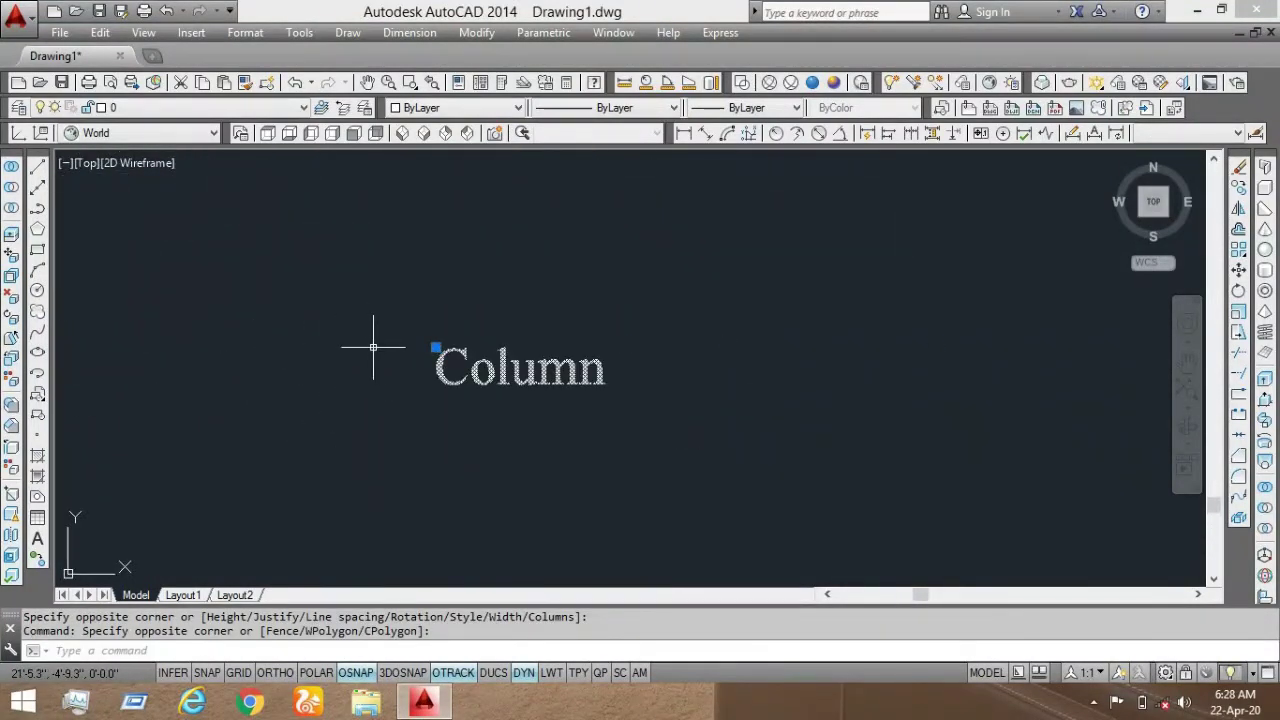
{"action": "key", "text": "Escape"}
{"action": "scroll", "coordinate": [610, 356], "scroll_direction": "down", "scroll_amount": 5}
{"action": "scroll", "coordinate": [608, 355], "scroll_direction": "up", "scroll_amount": 5}
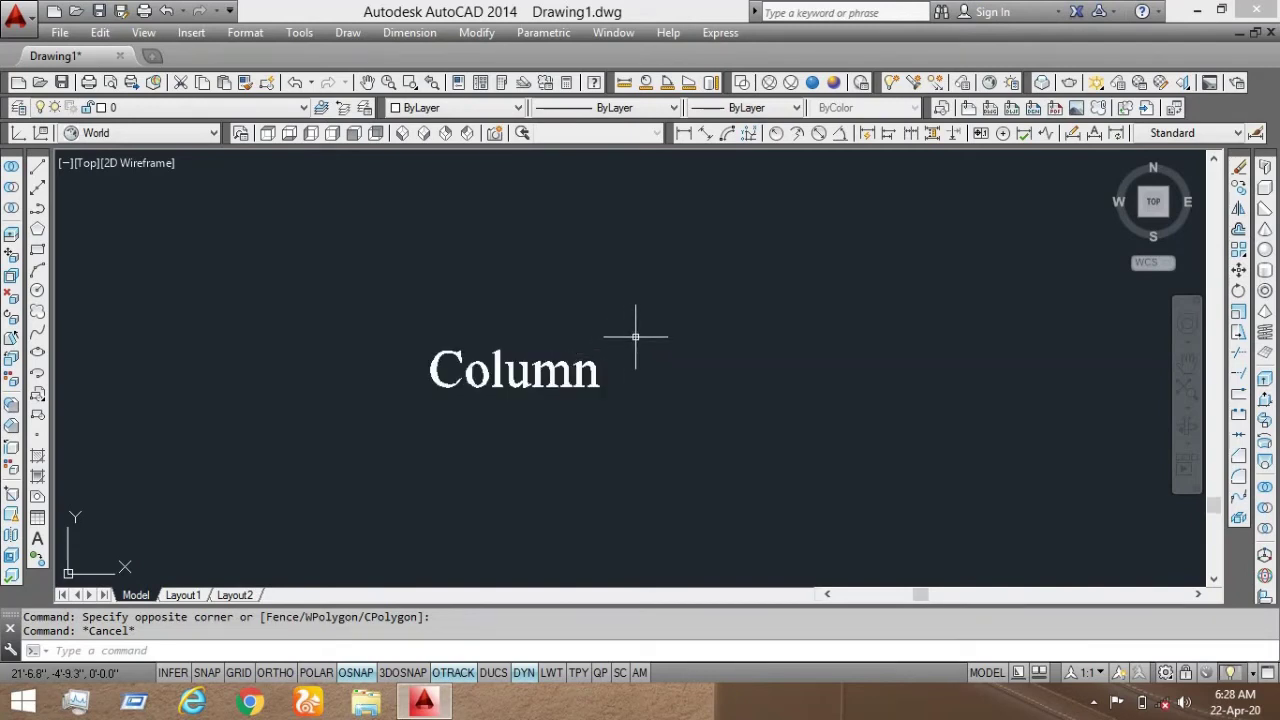
Step: Edit the "Column" multiline text below the table and set its text height to 8 inches
{"action": "double_click", "coordinate": [545, 370]}
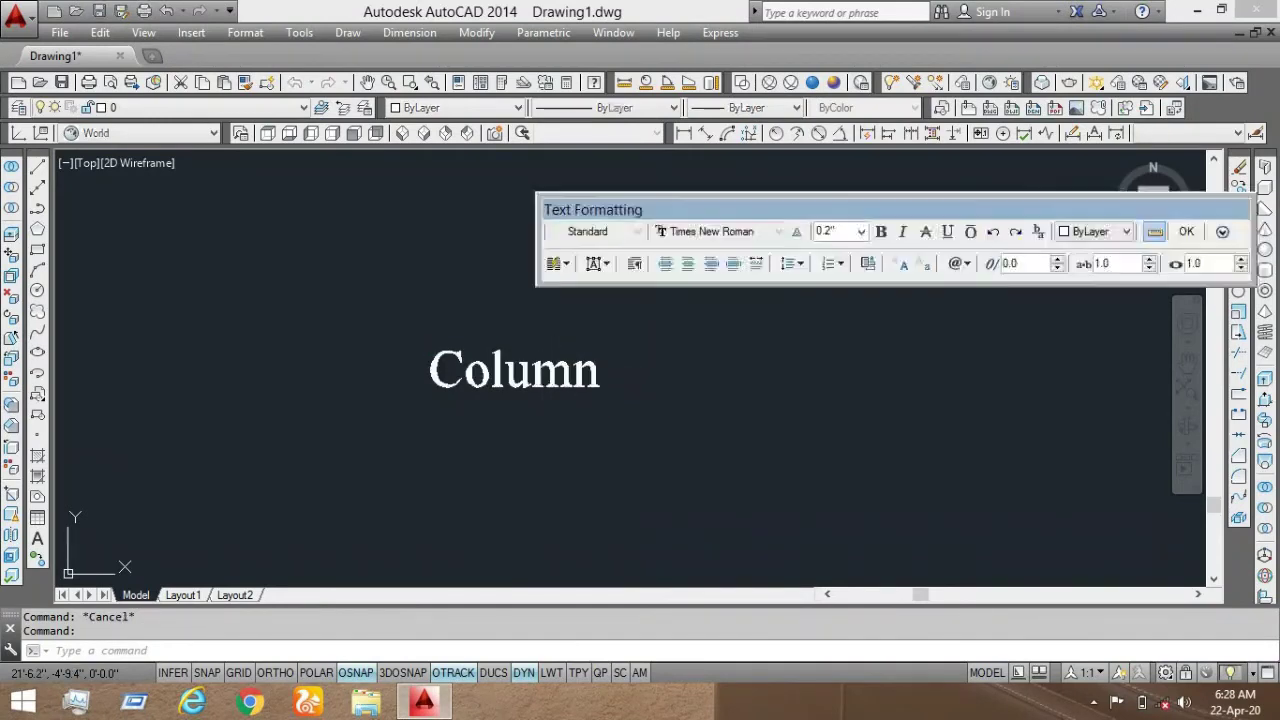
{"action": "left_click", "coordinate": [1186, 232]}
{"action": "left_click", "coordinate": [518, 378]}
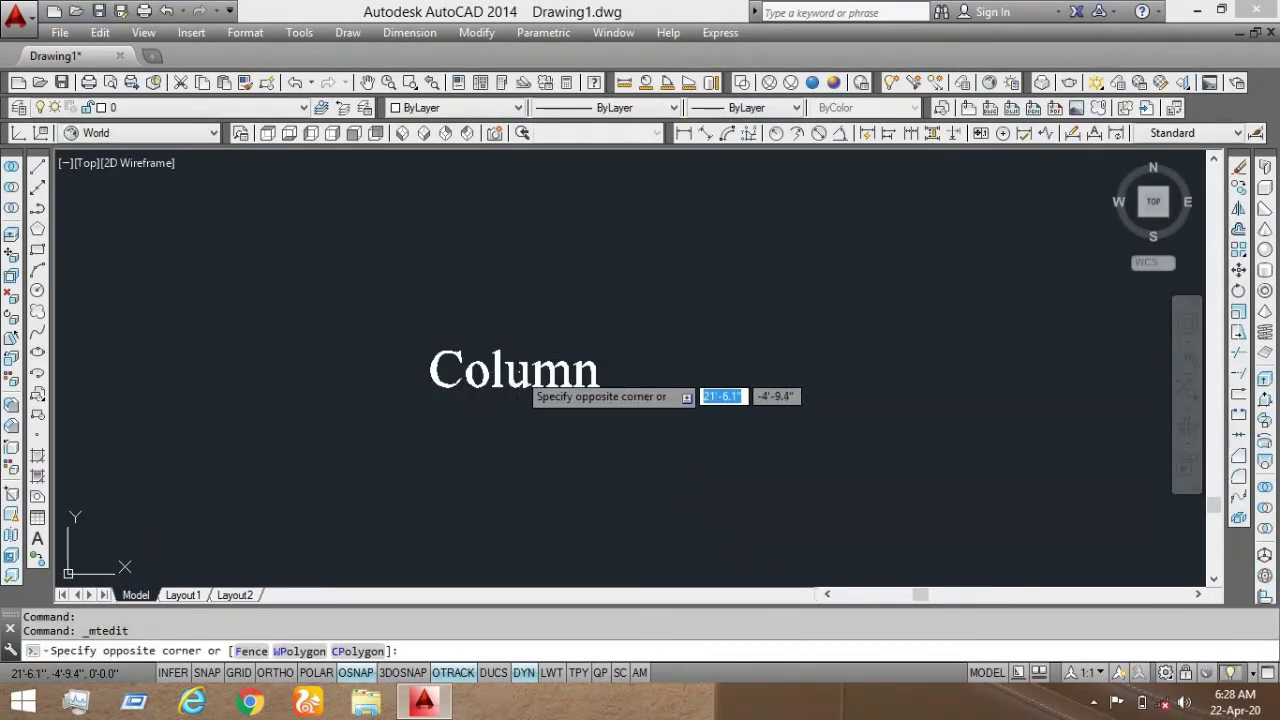
{"action": "left_click", "coordinate": [447, 425]}
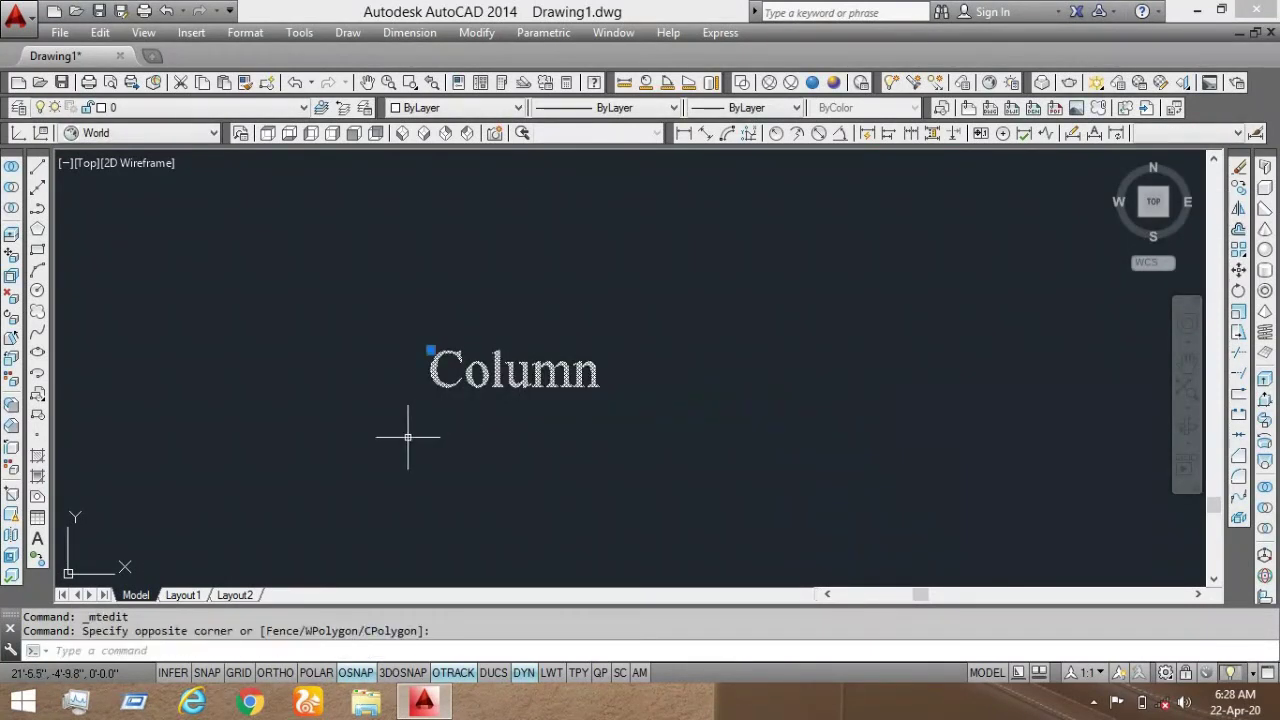
{"action": "right_click", "coordinate": [460, 366]}
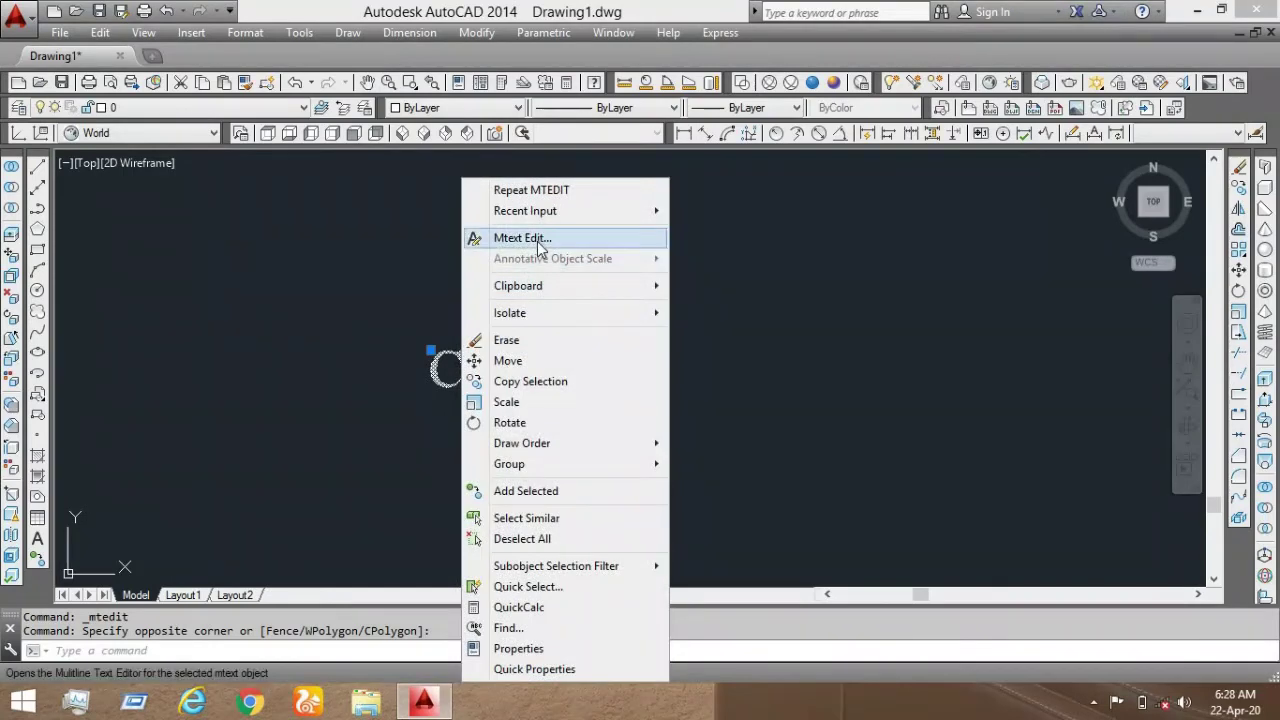
{"action": "left_click", "coordinate": [538, 243]}
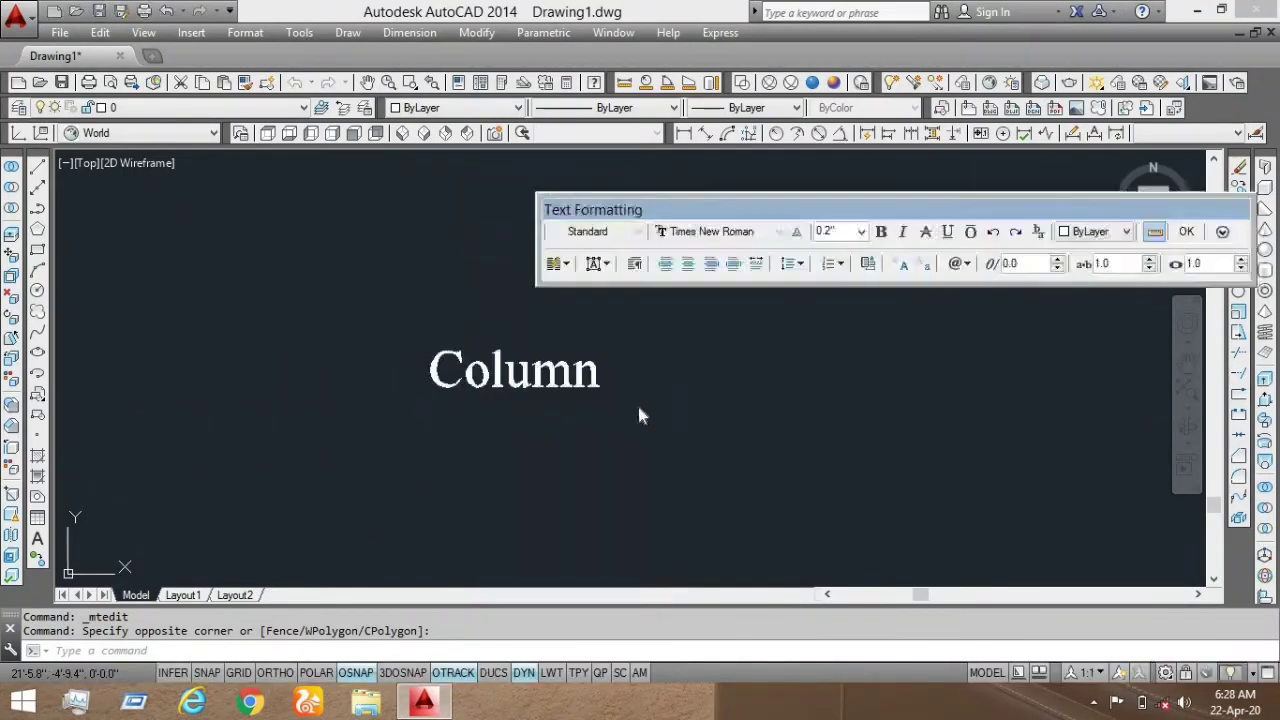
{"action": "left_click_drag", "start_coordinate": [602, 376], "coordinate": [393, 376]}
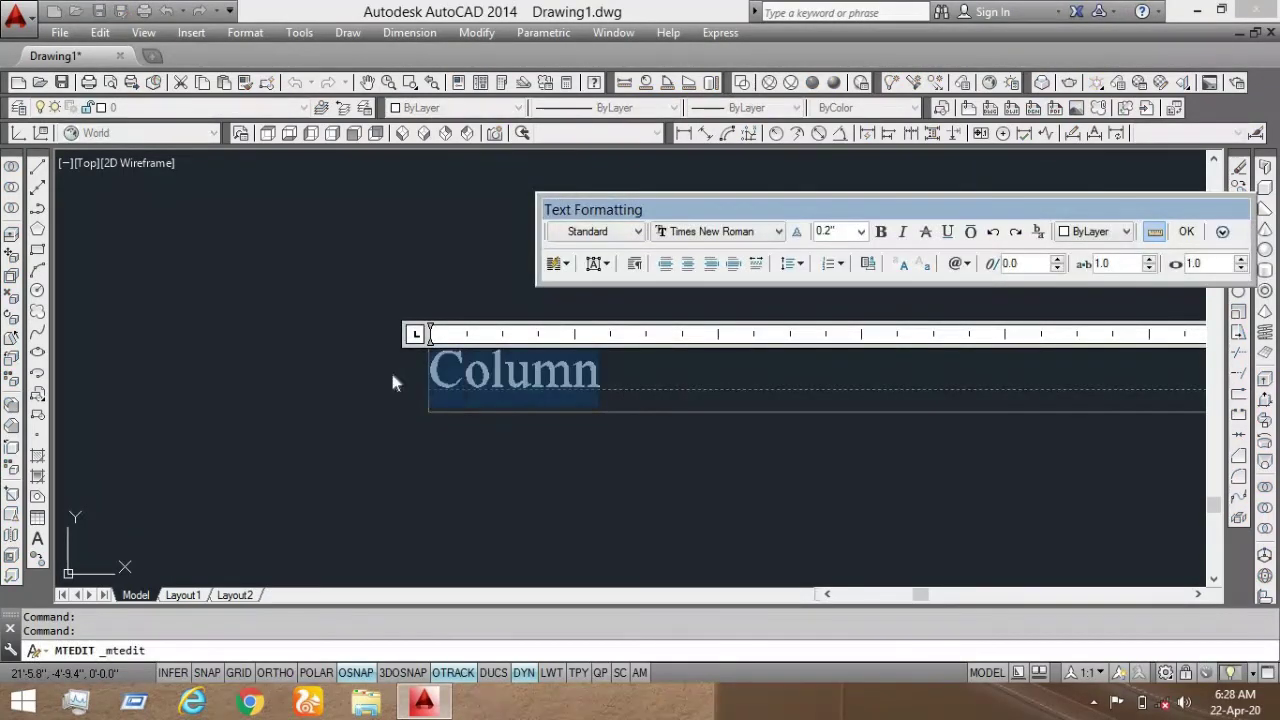
{"action": "left_click", "coordinate": [861, 232]}
{"action": "left_click", "coordinate": [845, 259]}
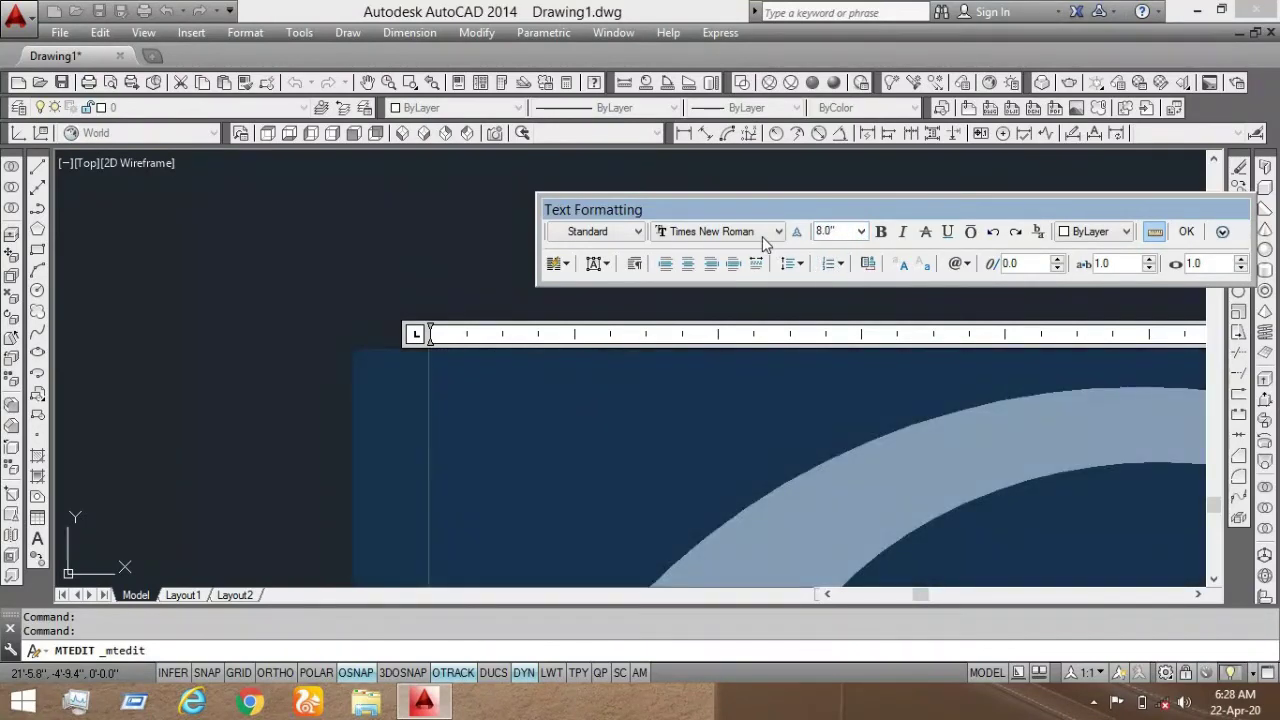
Step: Make the "Column" multiline text bold and underlined, and colour it red
{"action": "left_click", "coordinate": [881, 231]}
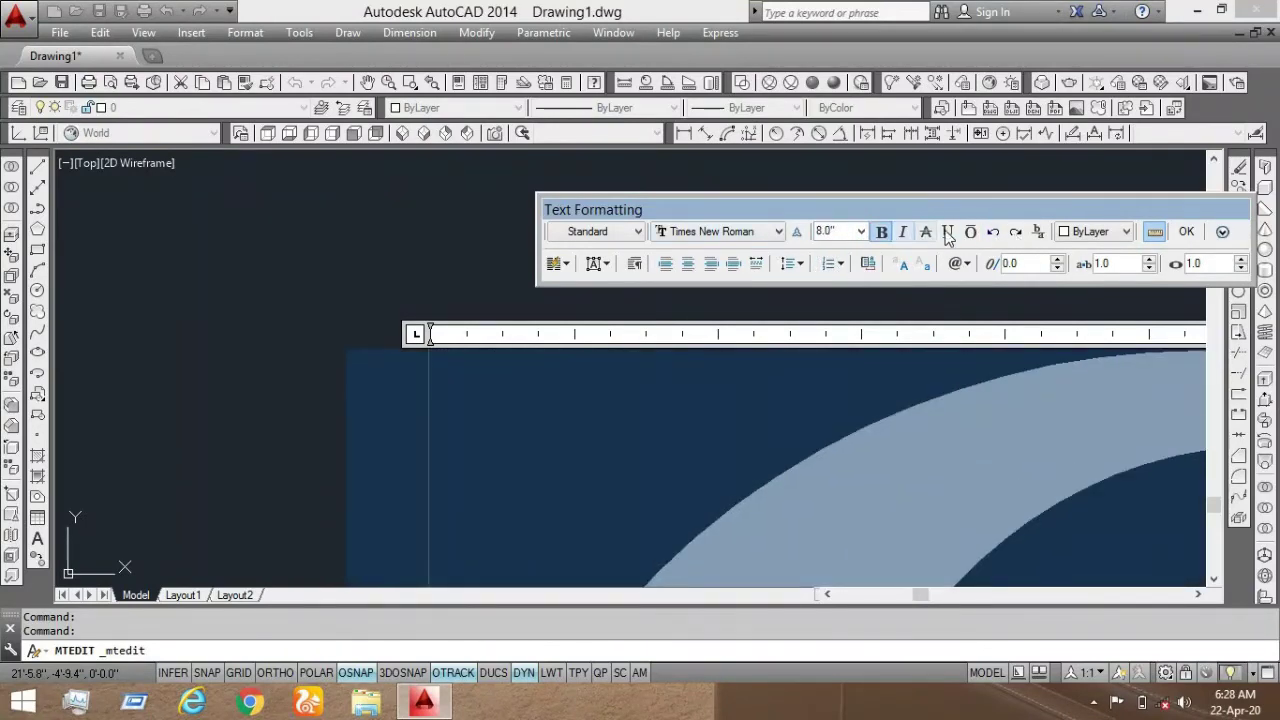
{"action": "left_click", "coordinate": [948, 231]}
{"action": "left_click", "coordinate": [1104, 232]}
{"action": "left_click", "coordinate": [1092, 281]}
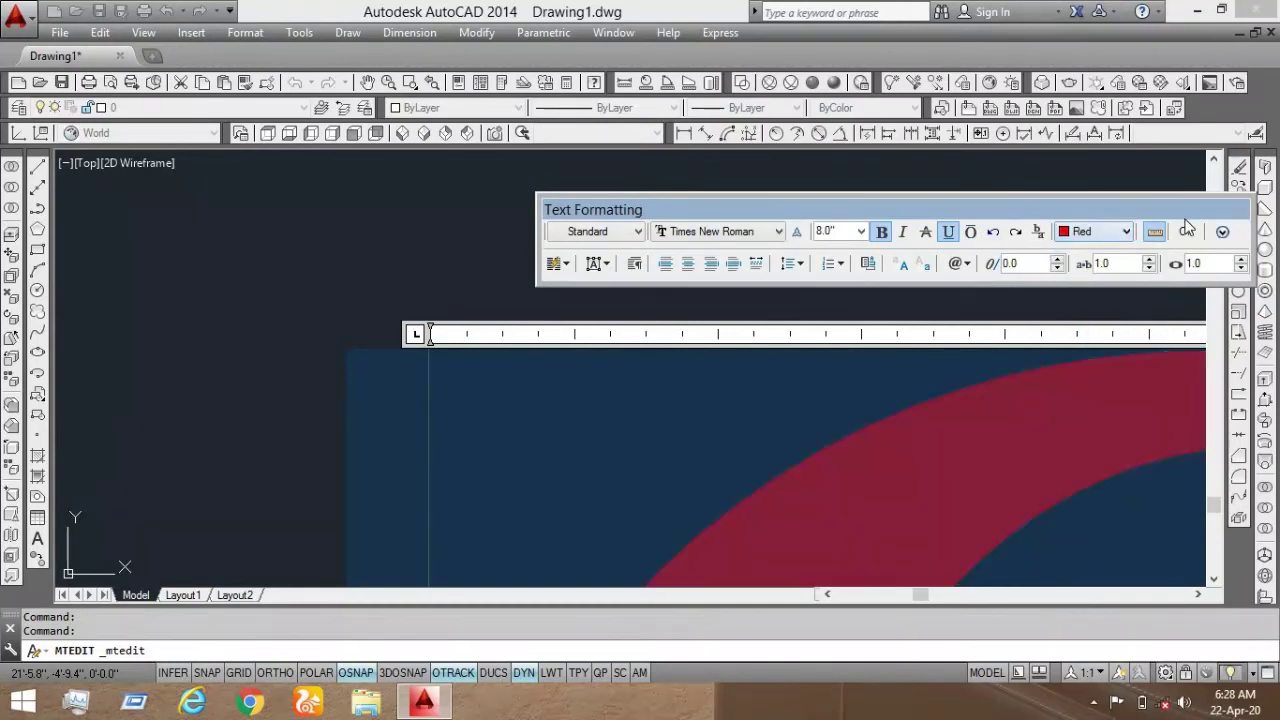
Step: Finish editing the red "Column" multiline text and check its formatting in the drawing below the table
{"action": "left_click", "coordinate": [1186, 231]}
{"action": "left_click", "coordinate": [792, 208]}
{"action": "scroll", "coordinate": [420, 256], "scroll_direction": "down", "scroll_amount": 10}
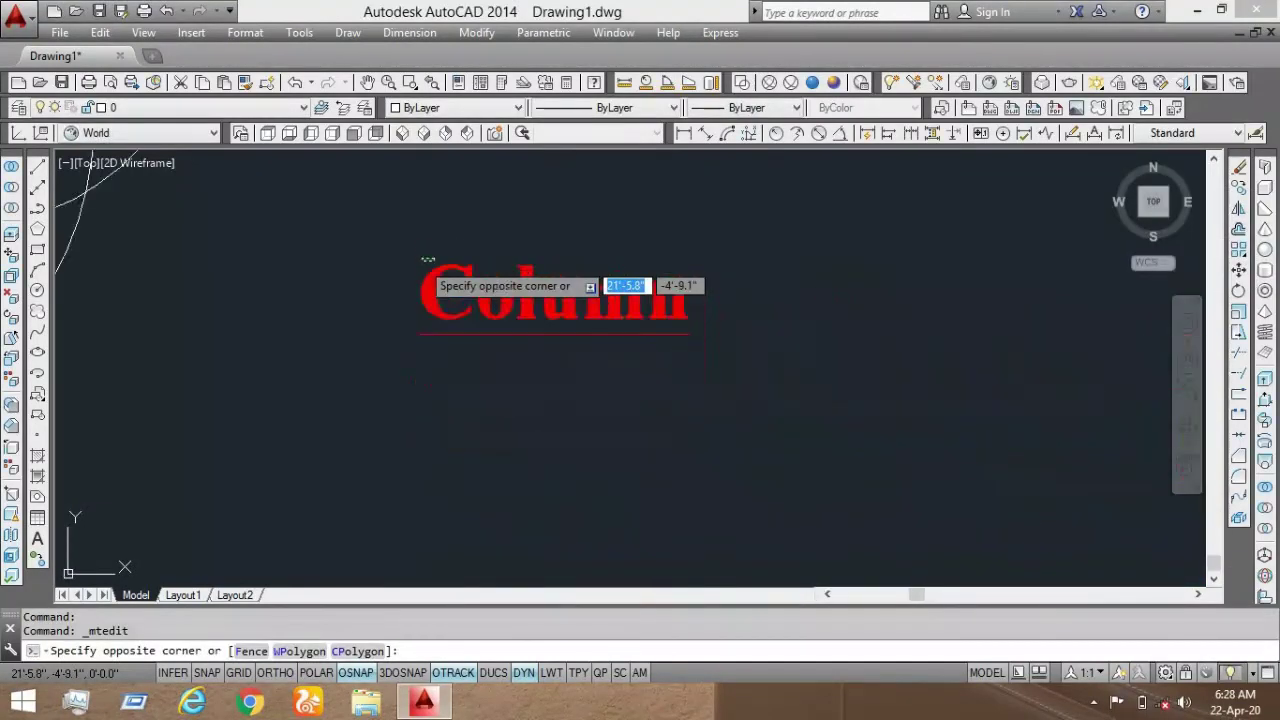
{"action": "key", "text": "Escape"}
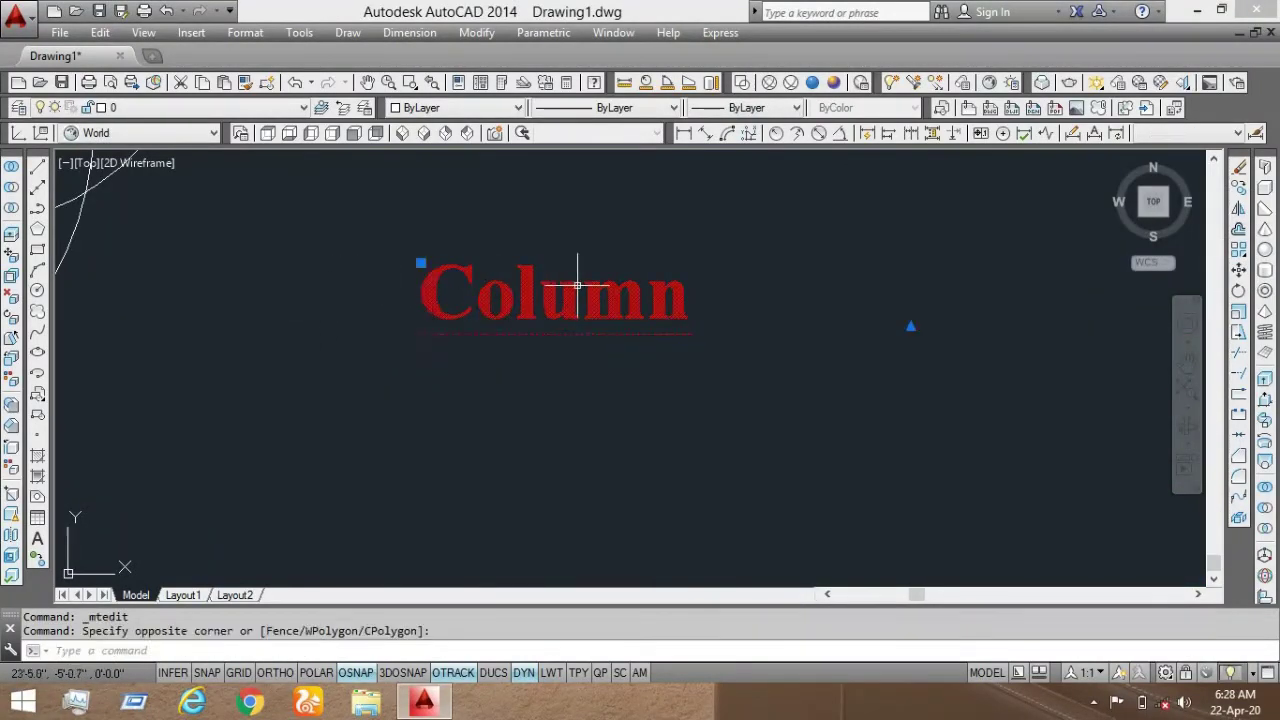
{"action": "scroll", "coordinate": [577, 289], "scroll_direction": "down", "scroll_amount": 6}
{"action": "scroll", "coordinate": [577, 289], "scroll_direction": "up", "scroll_amount": 8}
{"action": "scroll", "coordinate": [575, 289], "scroll_direction": "down", "scroll_amount": 6}
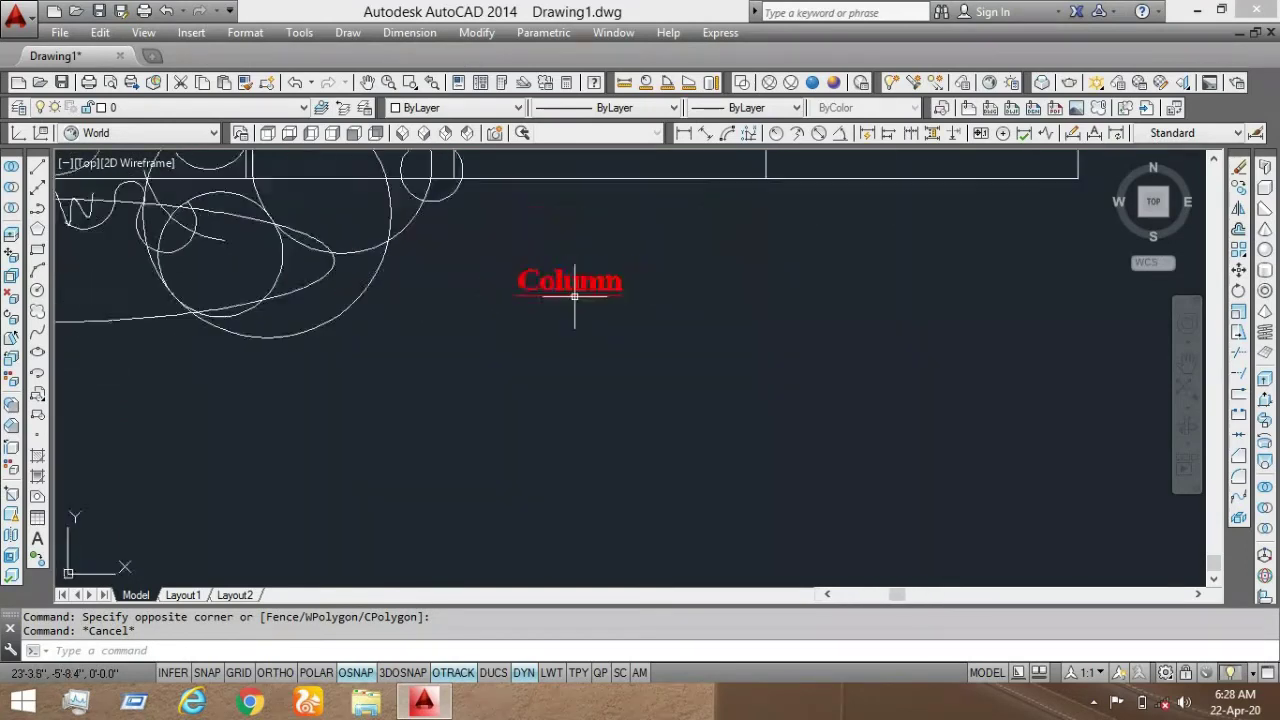
{"action": "scroll", "coordinate": [543, 337], "scroll_direction": "down", "scroll_amount": 5}
{"action": "scroll", "coordinate": [600, 325], "scroll_direction": "up", "scroll_amount": 4}
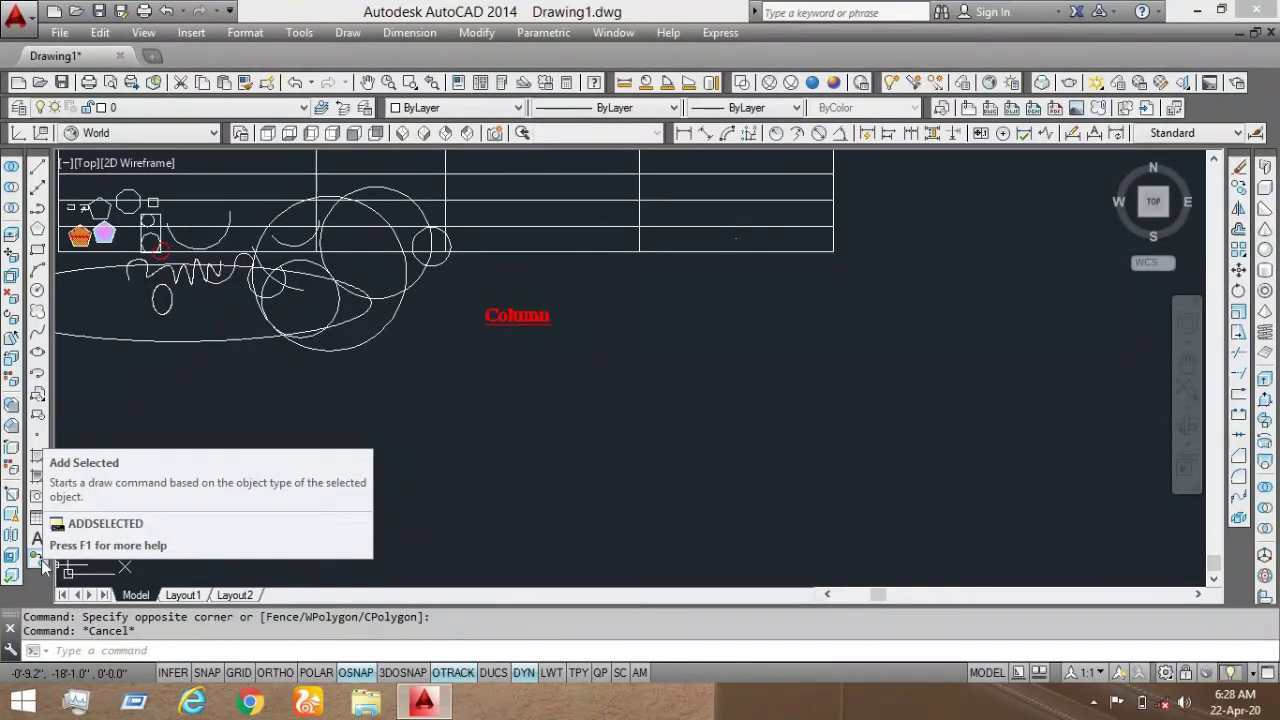
Step: Try Add Selected on the red "Column" text, placing a new multiline text box beside it without entering any text
{"action": "left_click", "coordinate": [42, 563]}
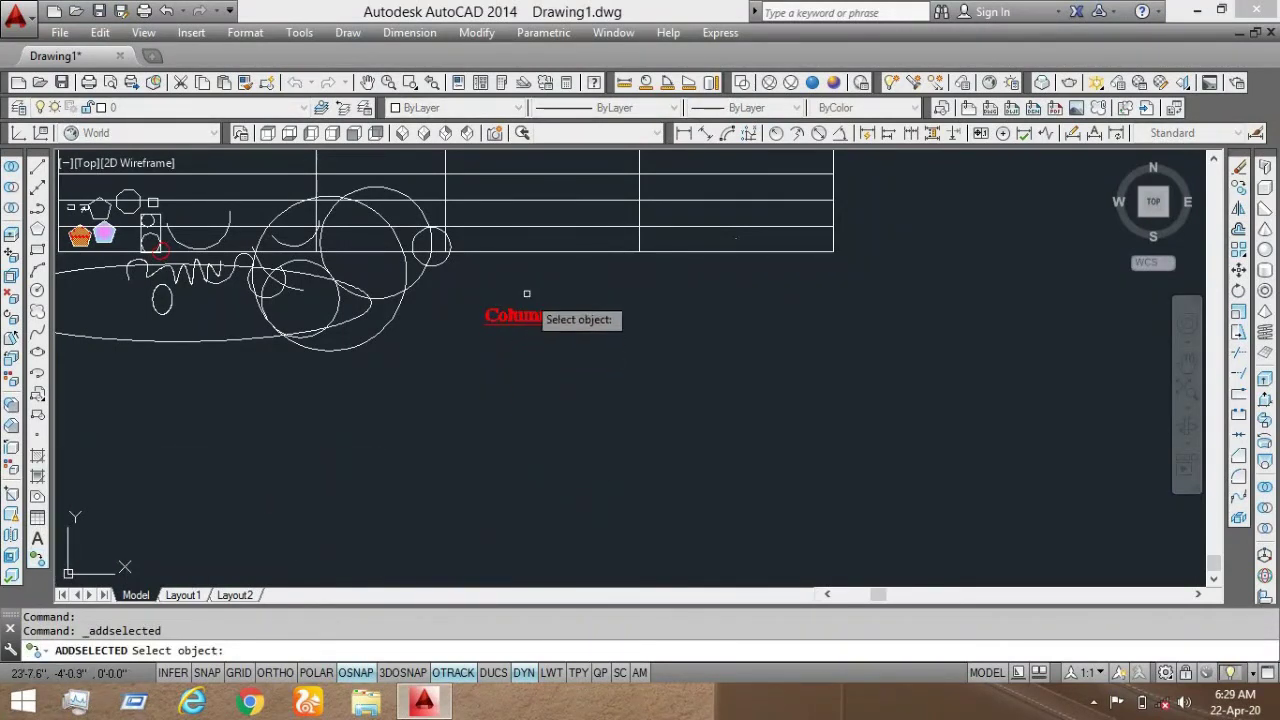
{"action": "scroll", "coordinate": [524, 318], "scroll_direction": "up", "scroll_amount": 4}
{"action": "scroll", "coordinate": [495, 350], "scroll_direction": "down", "scroll_amount": 3}
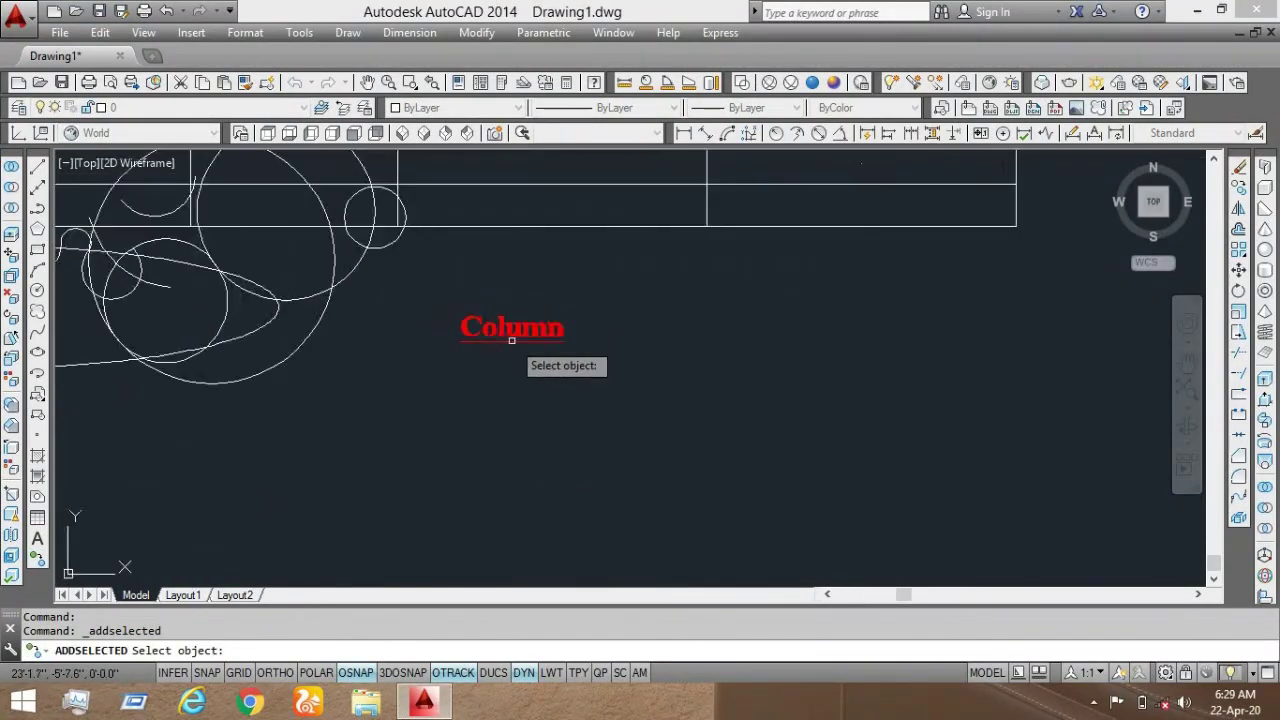
{"action": "left_click", "coordinate": [481, 331]}
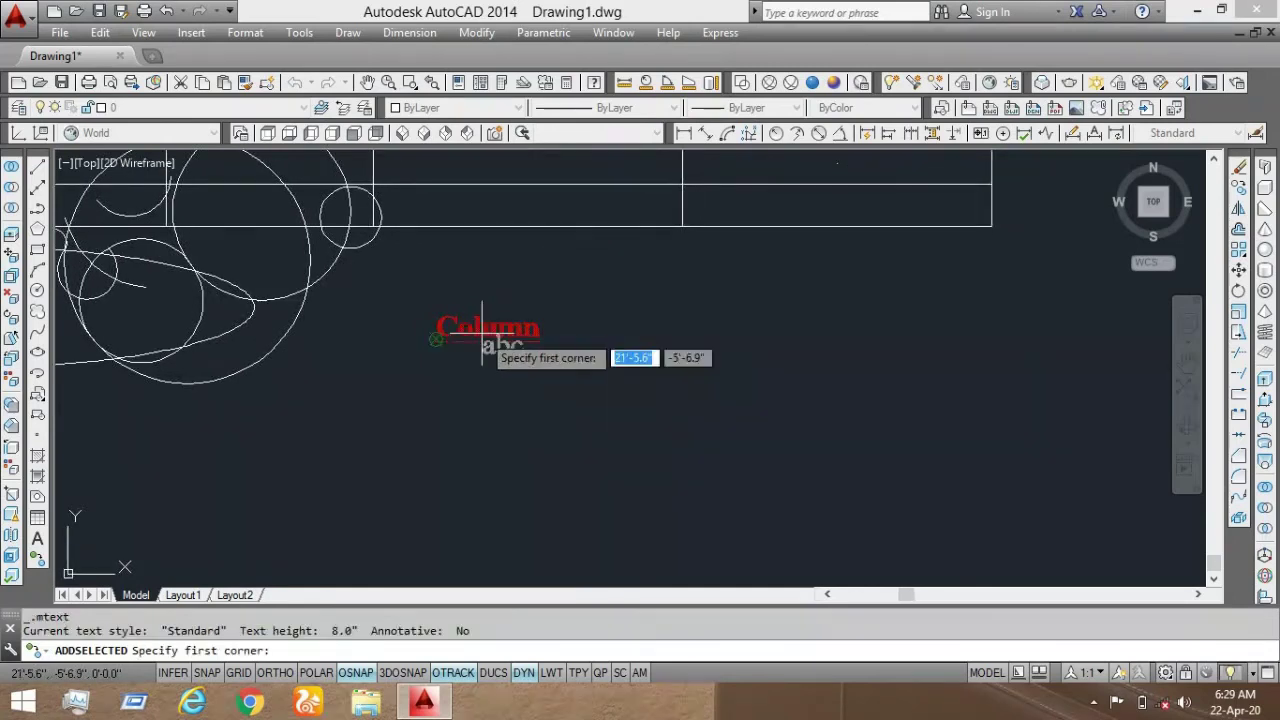
{"action": "left_click", "coordinate": [690, 385]}
{"action": "left_click", "coordinate": [746, 422]}
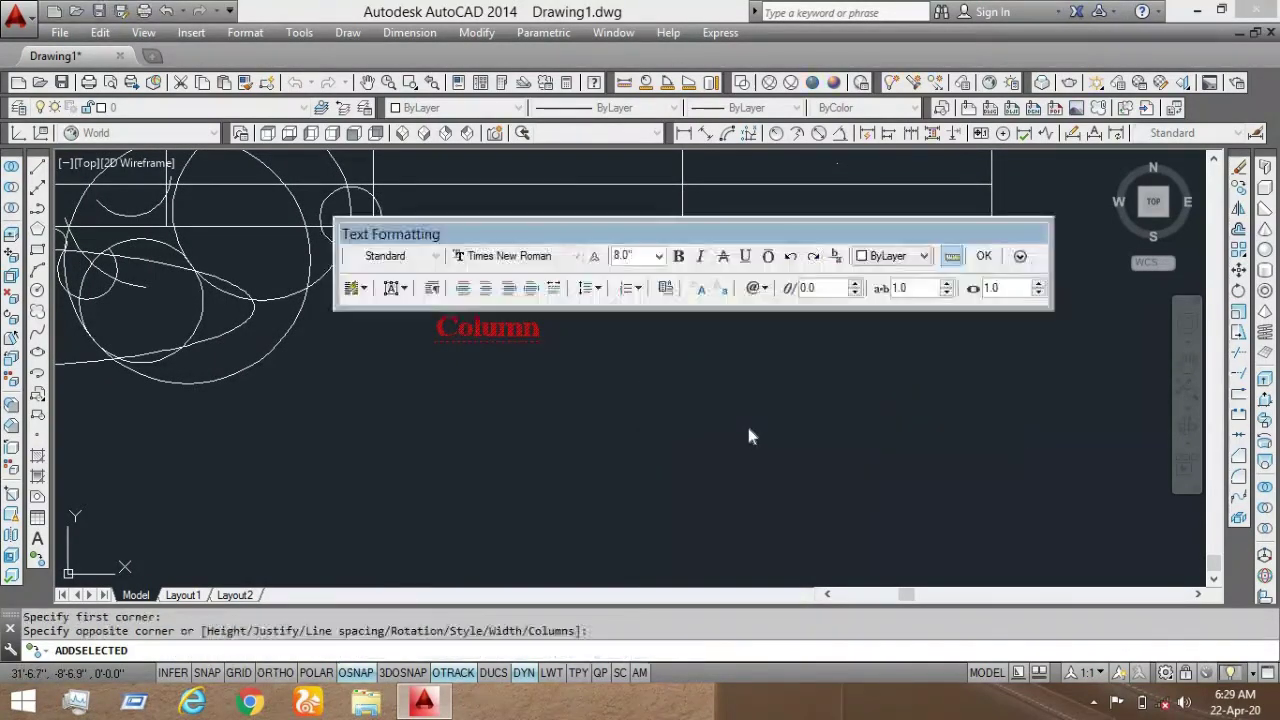
{"action": "left_click", "coordinate": [984, 256]}
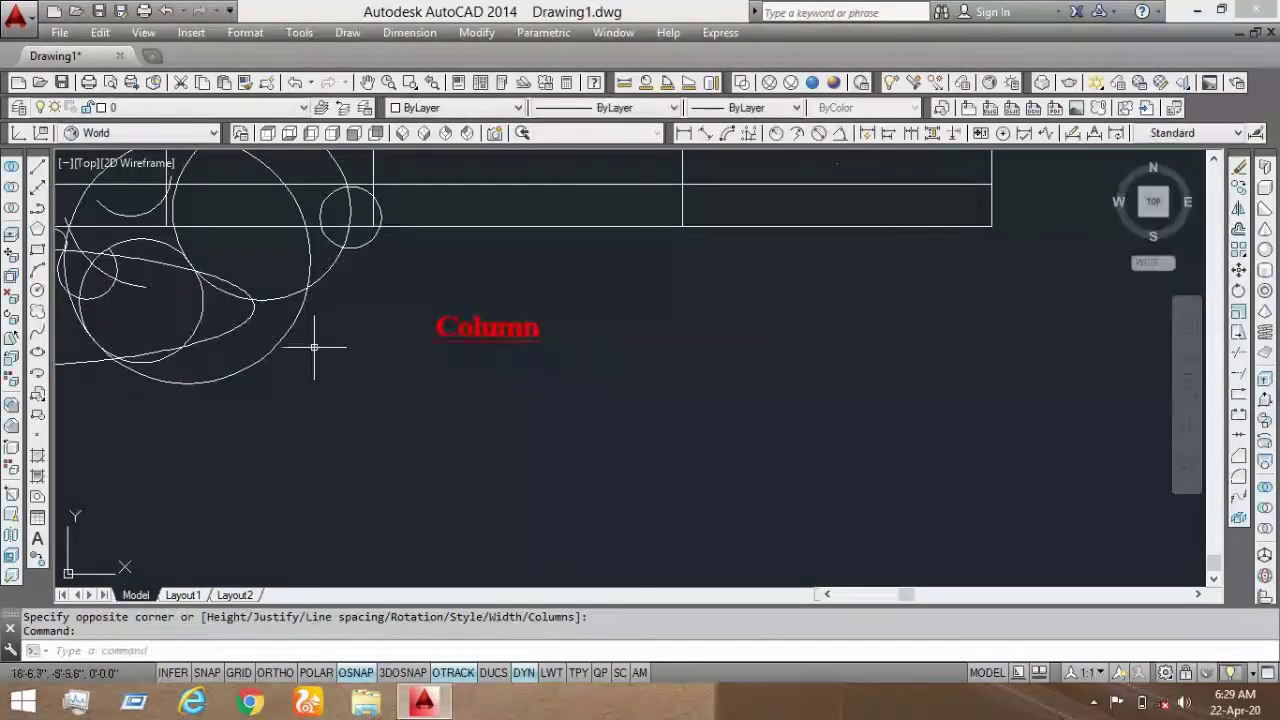
Step: Try Add Selected on the existing table, dismissing the table settings without inserting a new one
{"action": "left_click", "coordinate": [42, 565]}
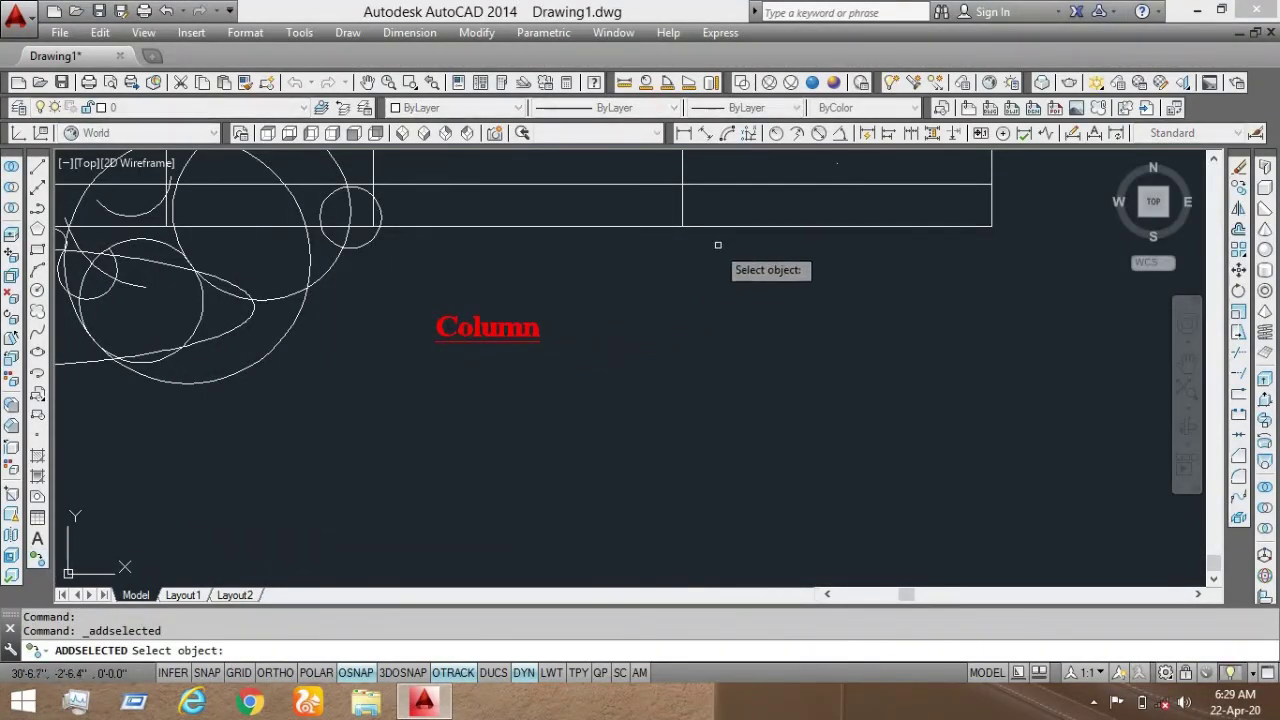
{"action": "scroll", "coordinate": [700, 260], "scroll_direction": "down", "scroll_amount": 4}
{"action": "scroll", "coordinate": [560, 395], "scroll_direction": "up", "scroll_amount": 3}
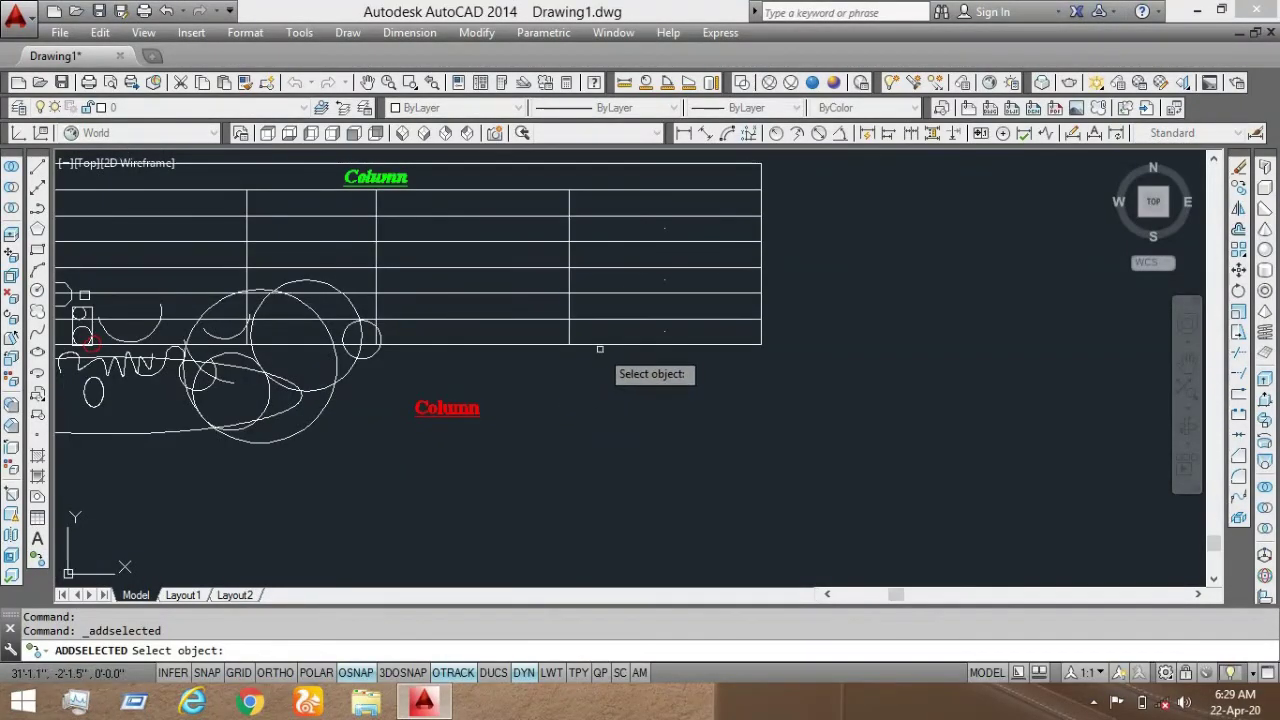
{"action": "left_click", "coordinate": [605, 354]}
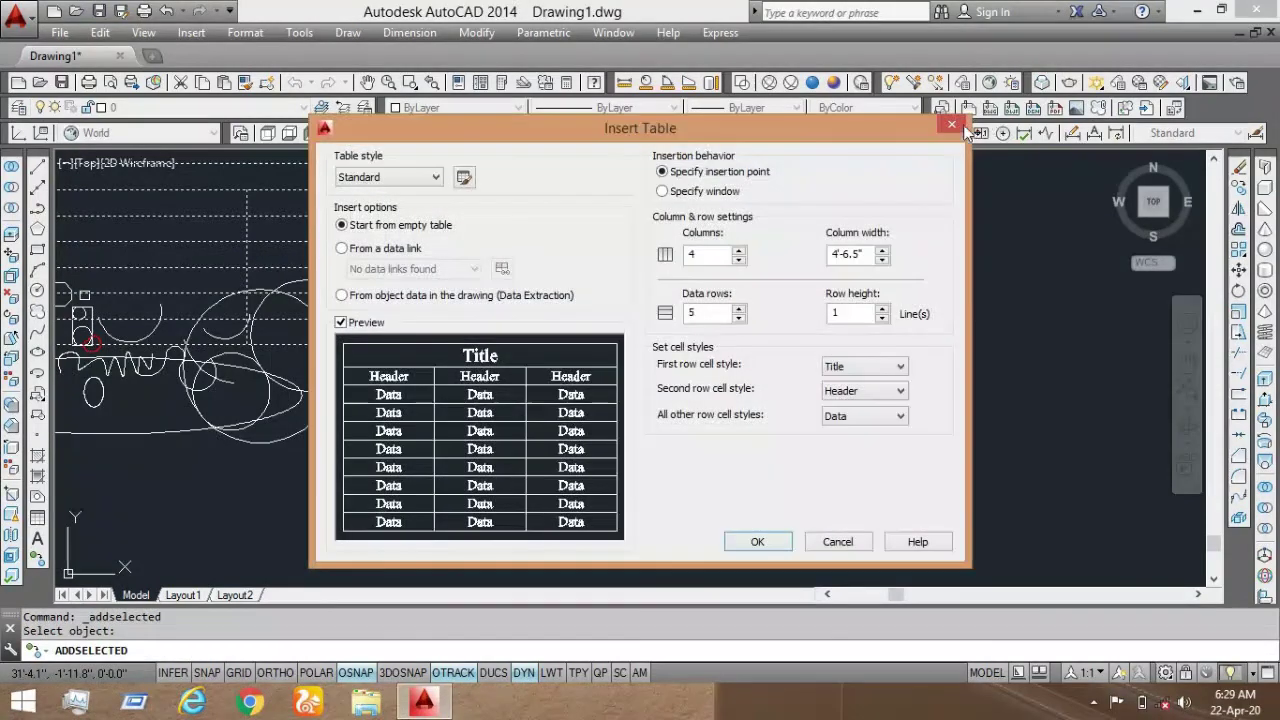
{"action": "left_click", "coordinate": [948, 127]}
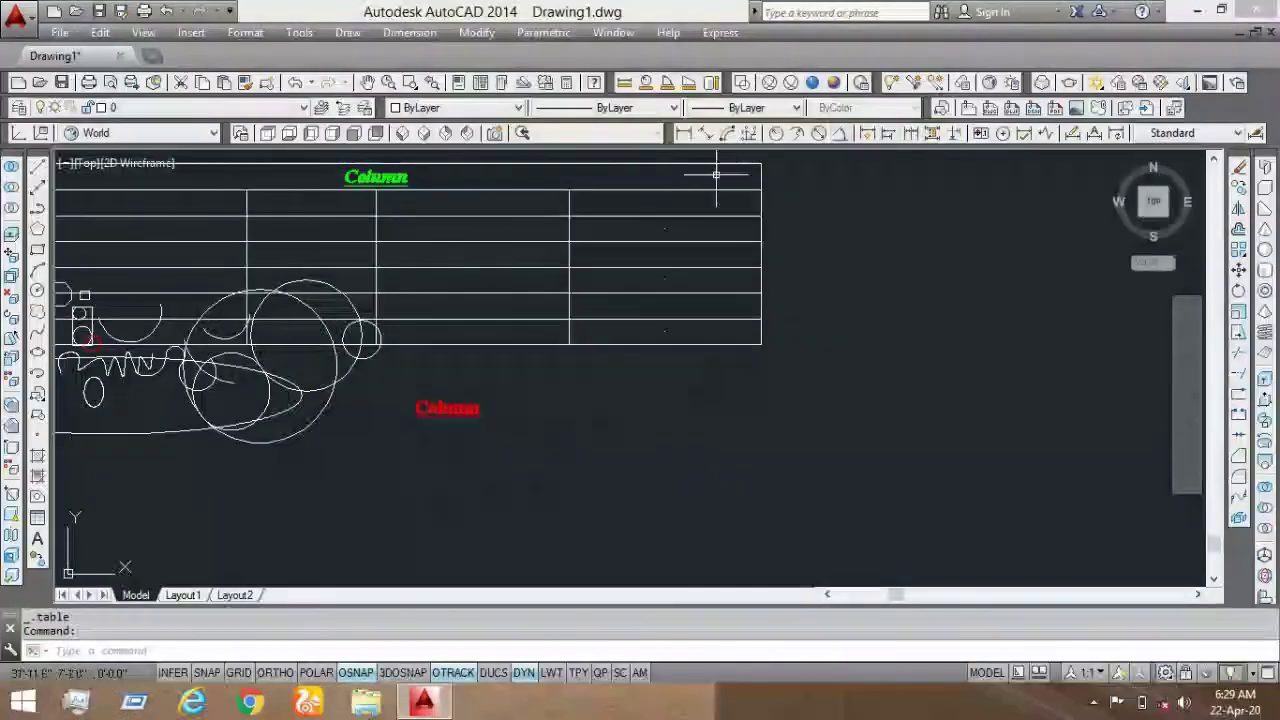
Step: Use Add Selected on the large circle to draw a new circle just right of the red "Column" text
{"action": "left_click", "coordinate": [37, 541]}
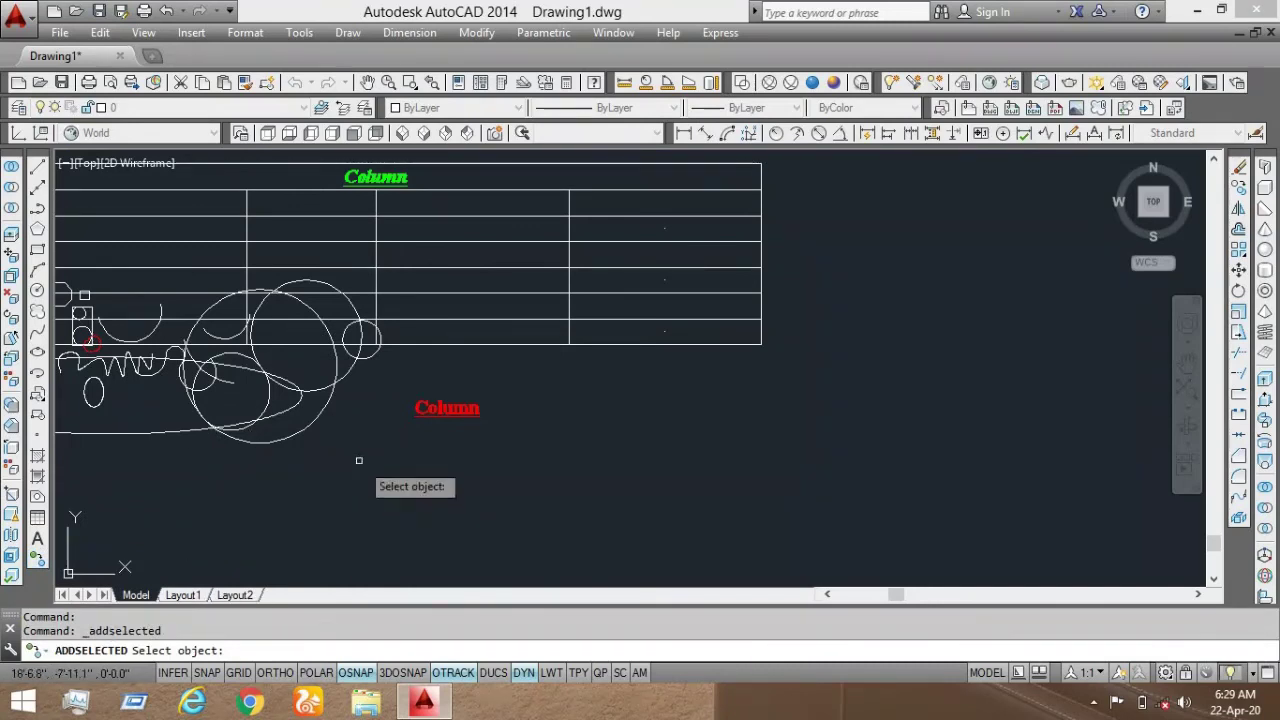
{"action": "left_click", "coordinate": [303, 428]}
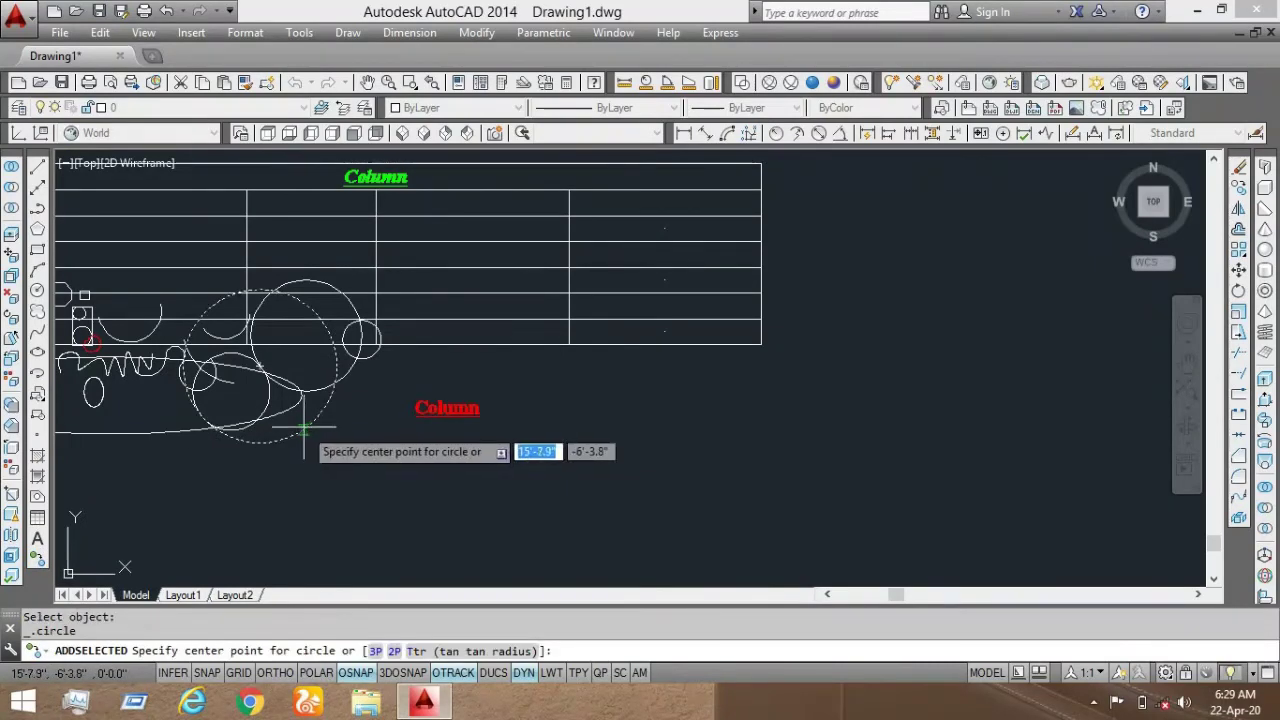
{"action": "left_click", "coordinate": [588, 390]}
{"action": "left_click", "coordinate": [644, 432]}
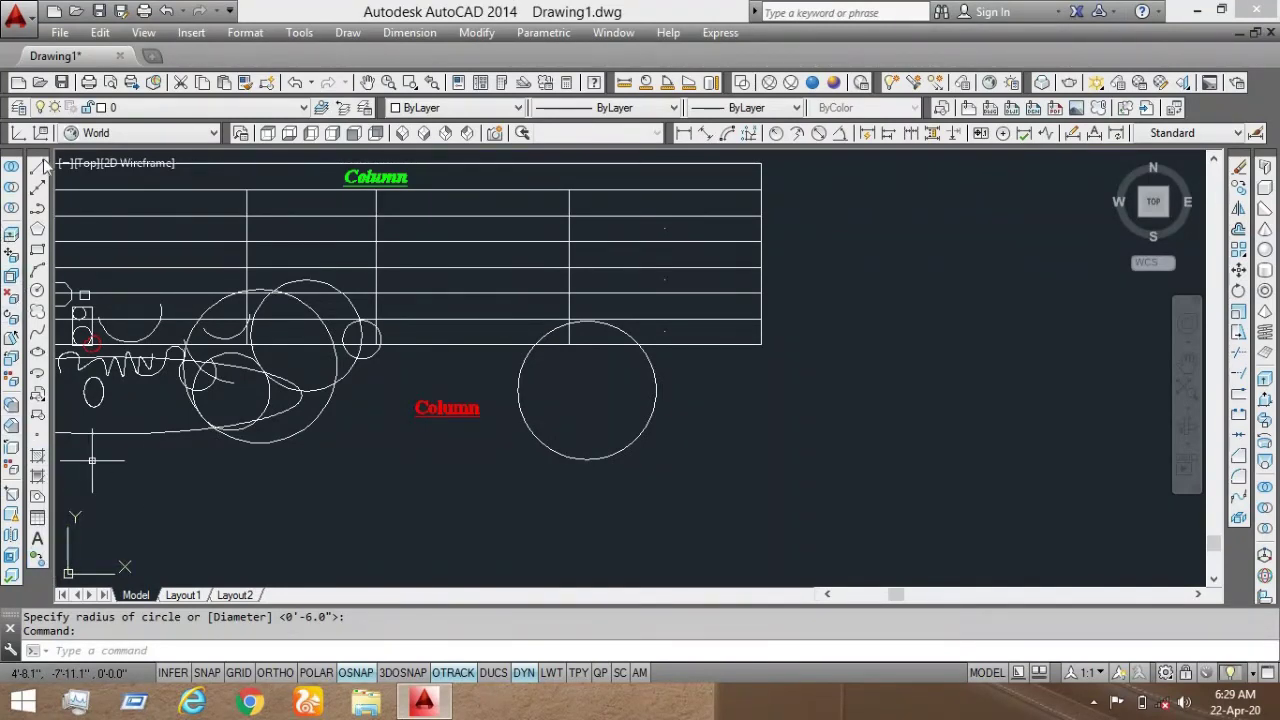
{"action": "scroll", "coordinate": [542, 483], "scroll_direction": "down", "scroll_amount": 3}
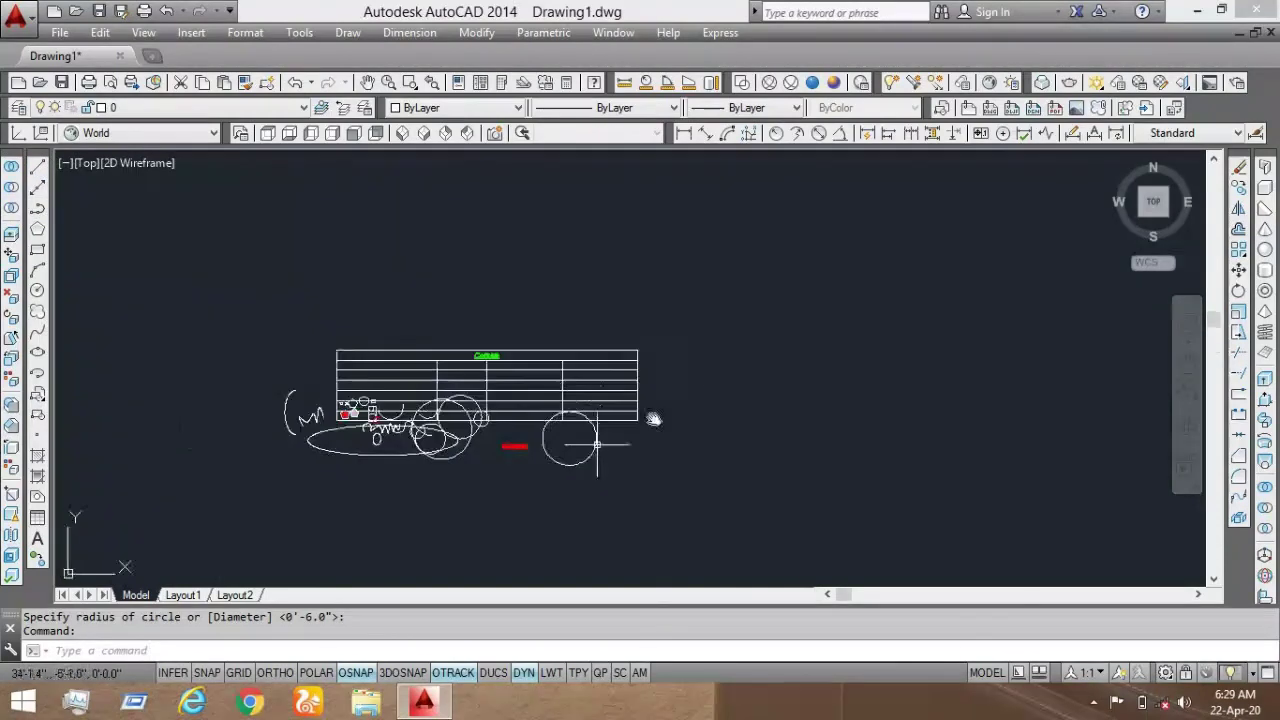
{"action": "middle_click_drag", "start_coordinate": [653, 419], "coordinate": [753, 359]}
{"action": "scroll", "coordinate": [730, 375], "scroll_direction": "up", "scroll_amount": 2}
{"action": "key", "text": "Escape"}
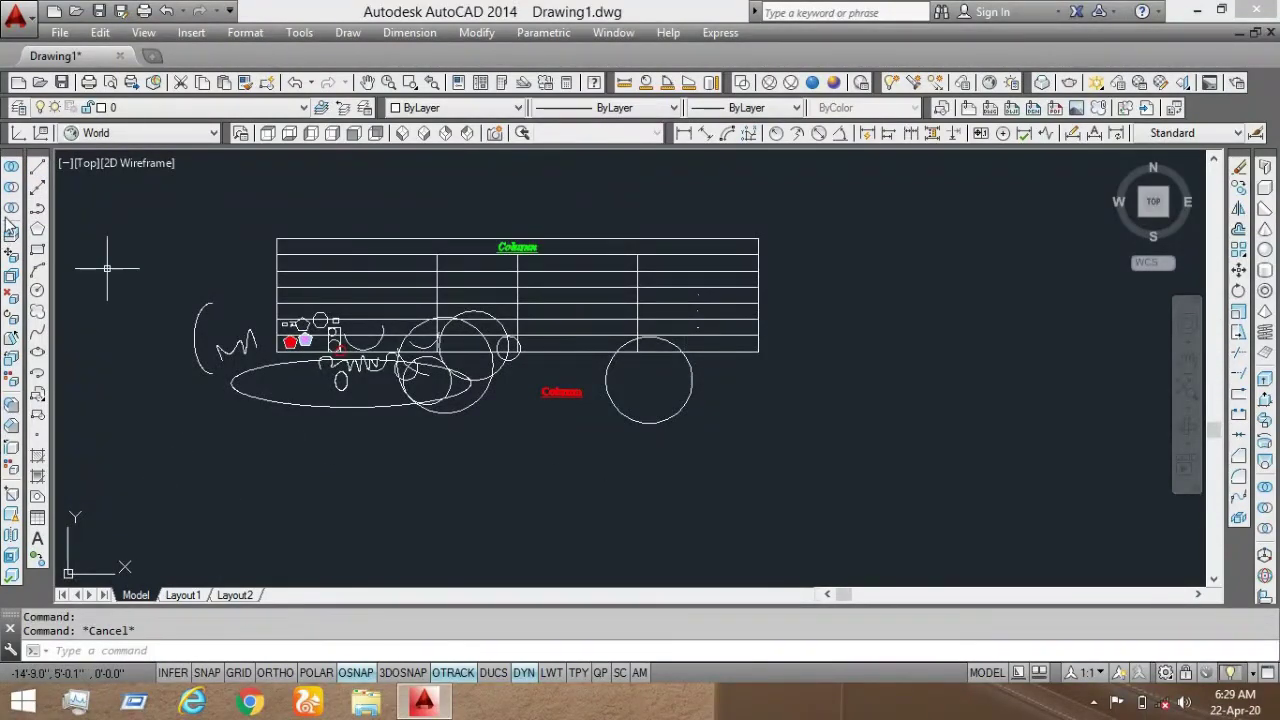